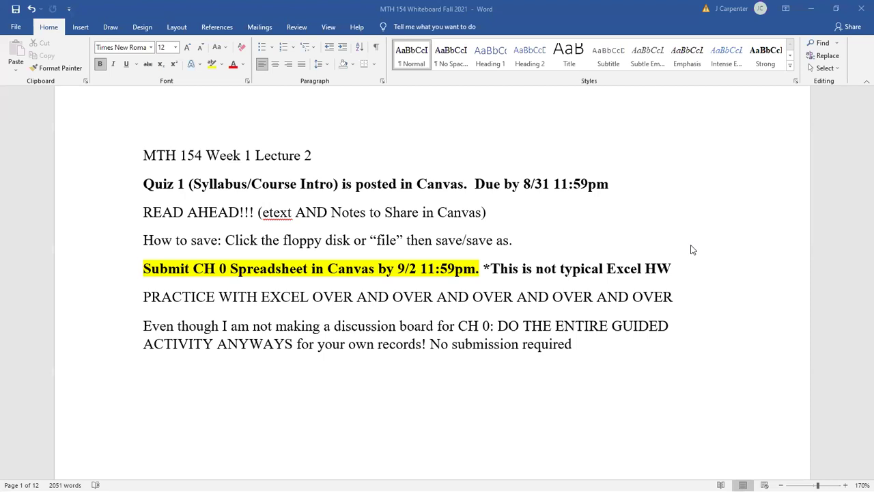
Highlight by selection the Excel practice reminder, and the CH 0 guided activity note below it.
left_click_drag(143, 298, 679, 296)
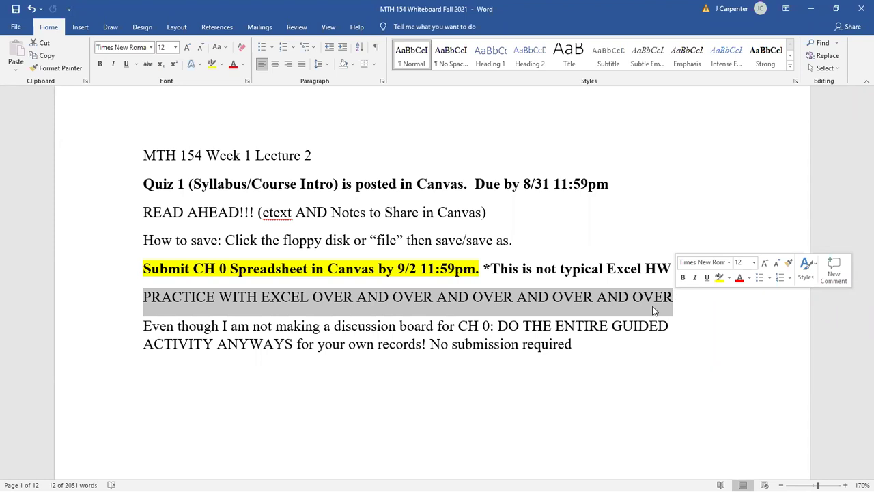
left_click(459, 377)
left_click_drag(144, 325, 573, 344)
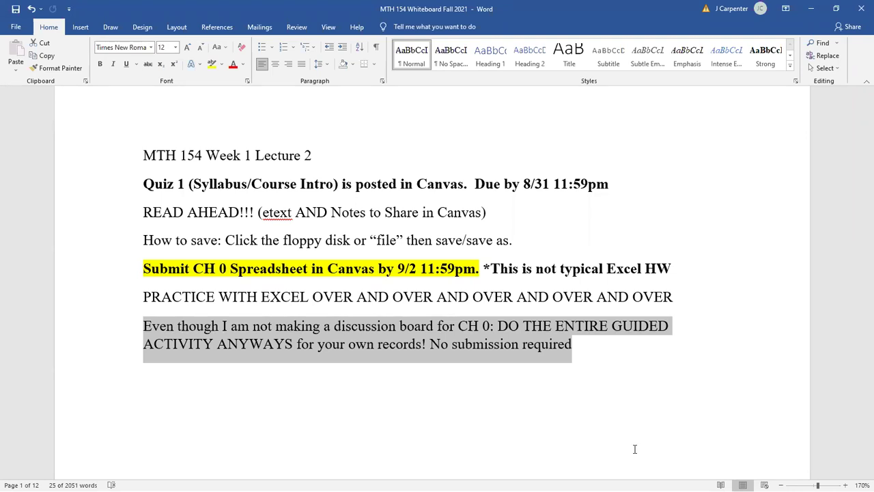
left_click(337, 92)
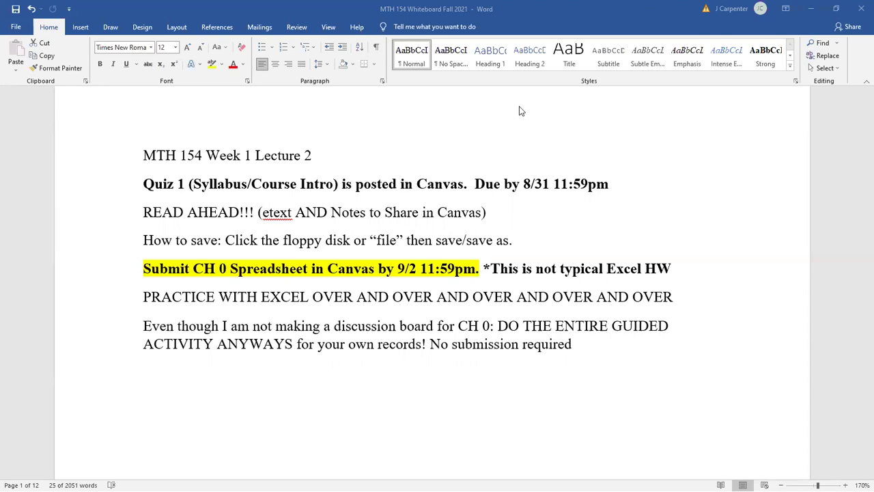
left_click(144, 154)
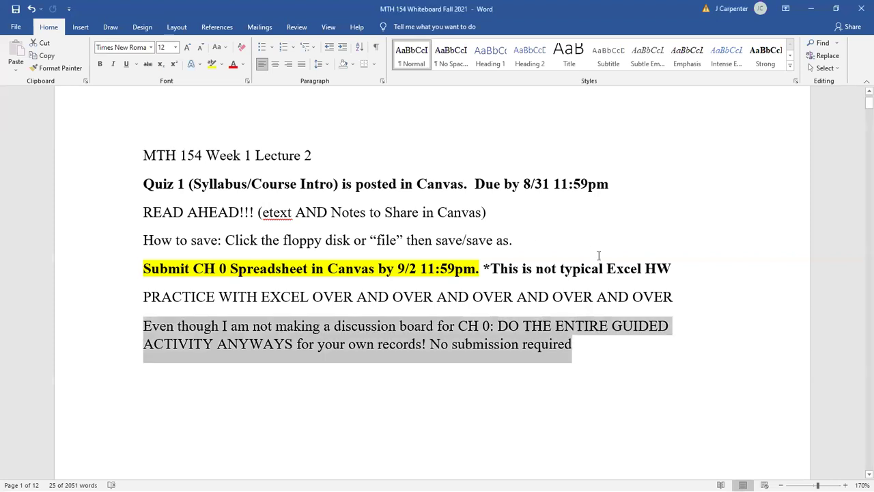
left_click(523, 217)
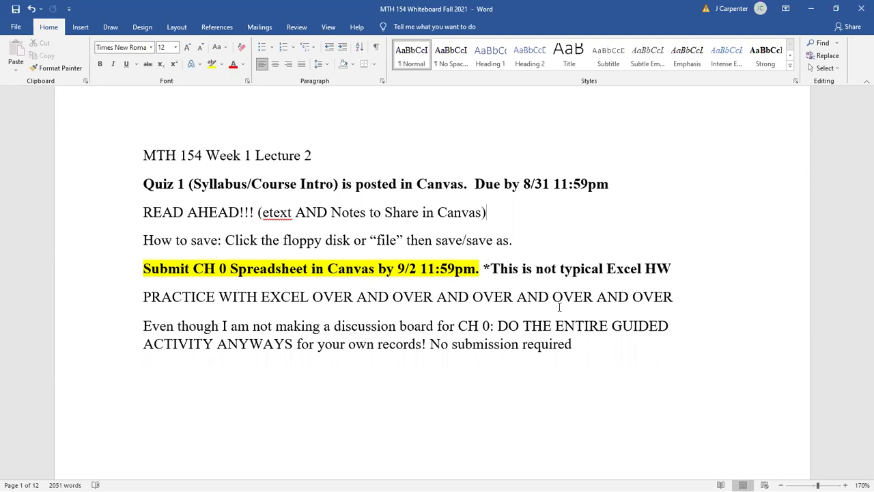
right_click(573, 270)
key("Escape")
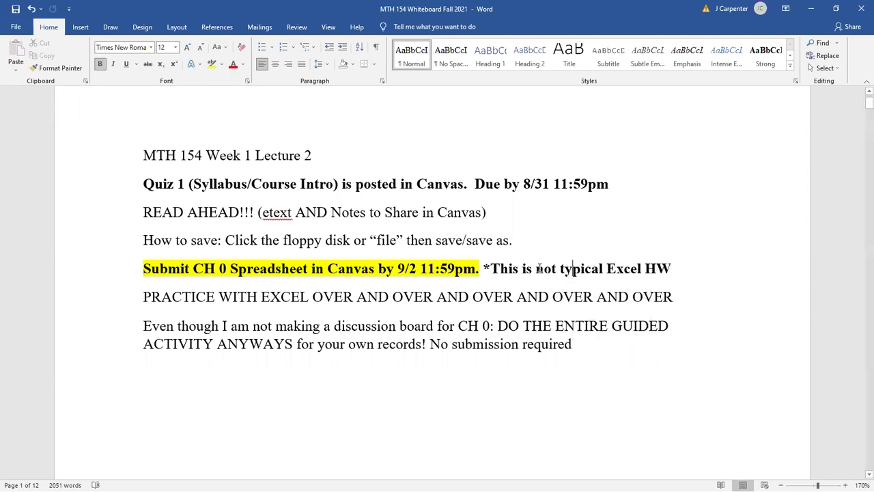
left_click(538, 269)
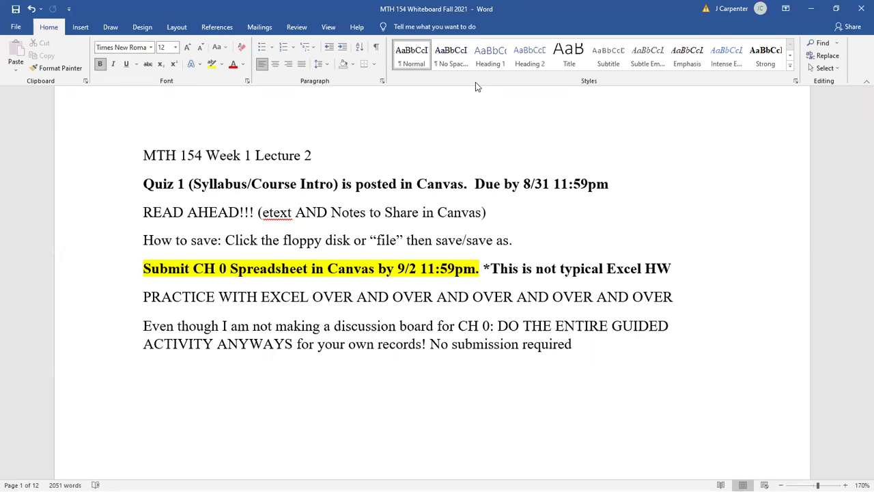
Switch to the MyLab Math course in Chrome and open the Chapter 0 Guided Worksheets from the eText contents.
key("alt+Tab")
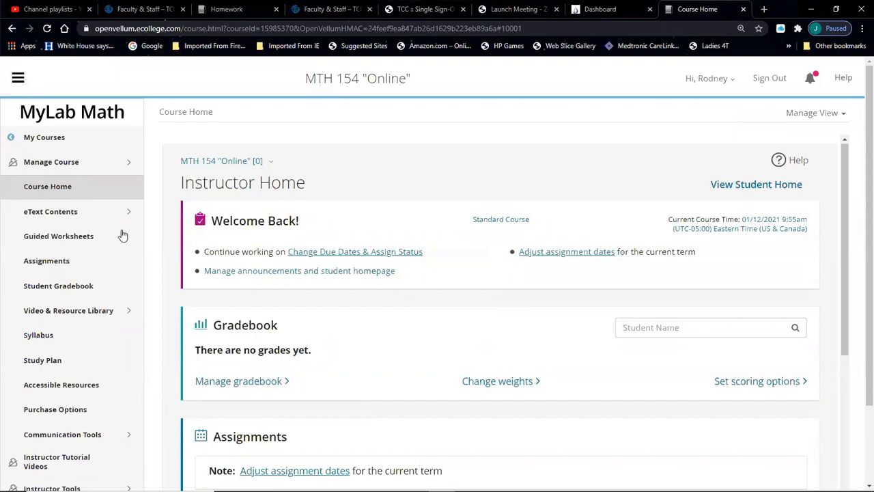
left_click(71, 214)
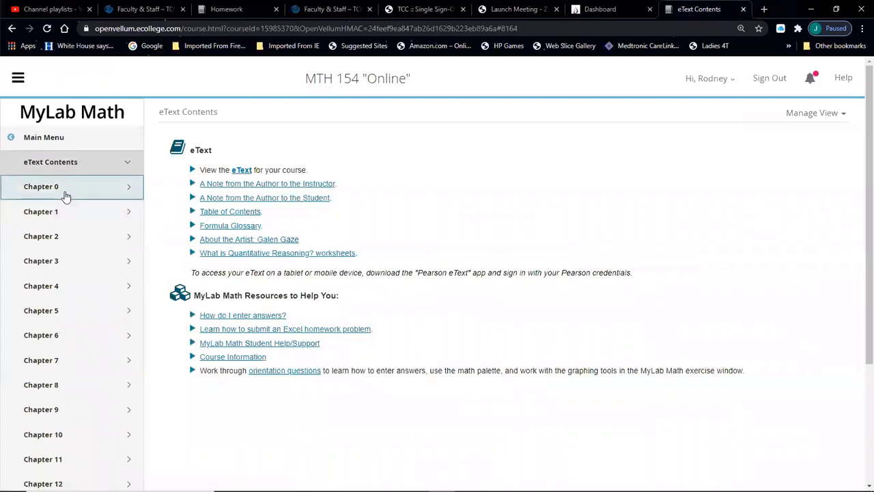
left_click(65, 196)
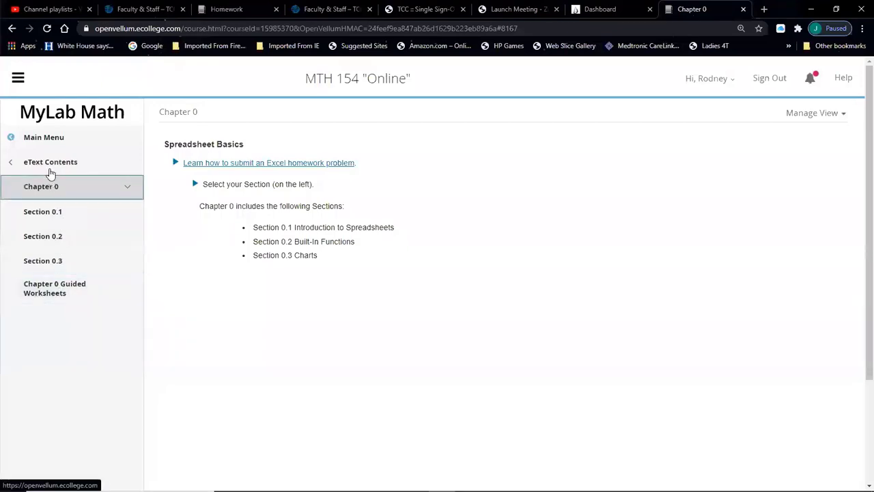
left_click(53, 185)
left_click(60, 292)
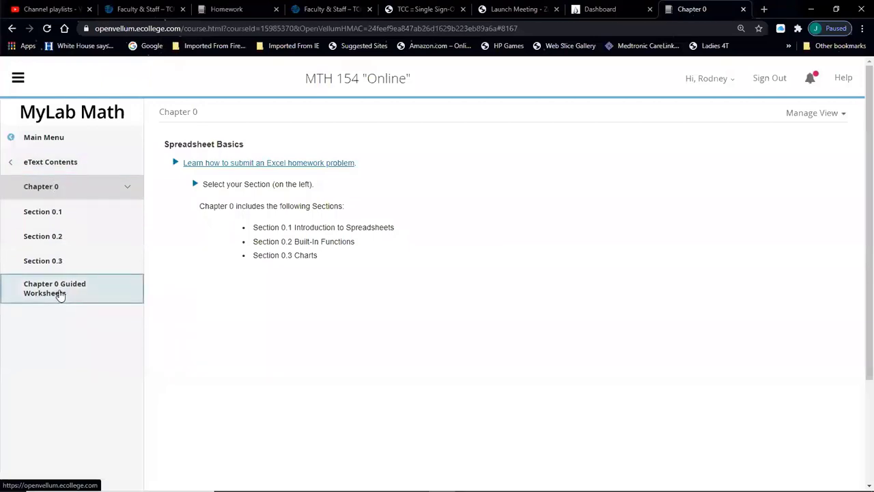
left_click(60, 293)
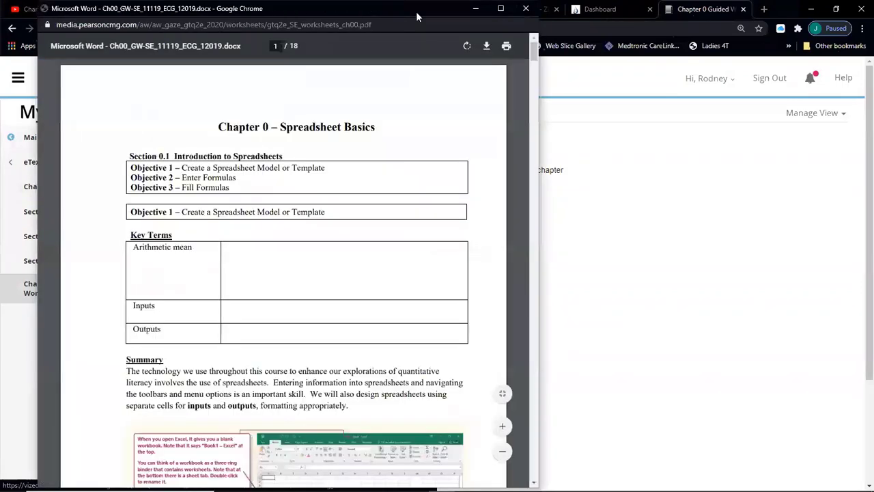
Maximize the Chapter 0 worksheet PDF, look through it to the Section 0.1 Reflections, and close it.
left_click(500, 9)
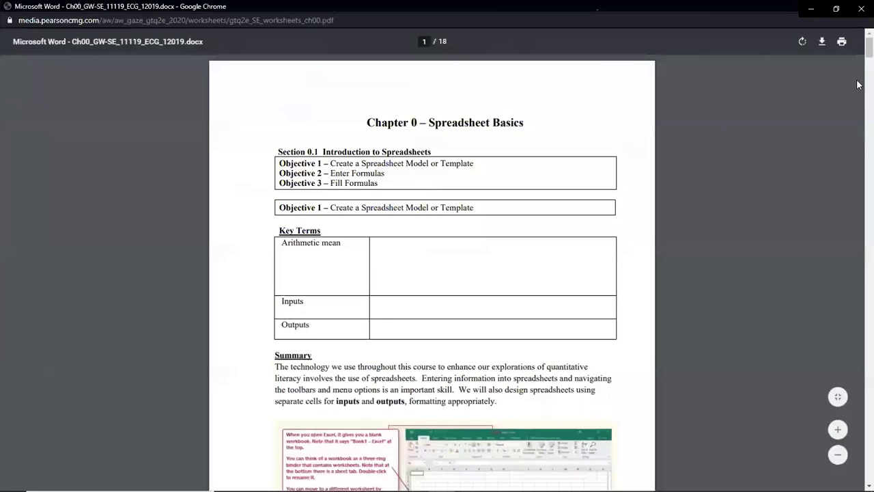
mouse_move(859, 54)
left_mouse_down()
mouse_move(859, 325)
mouse_move(859, 49)
left_mouse_up()
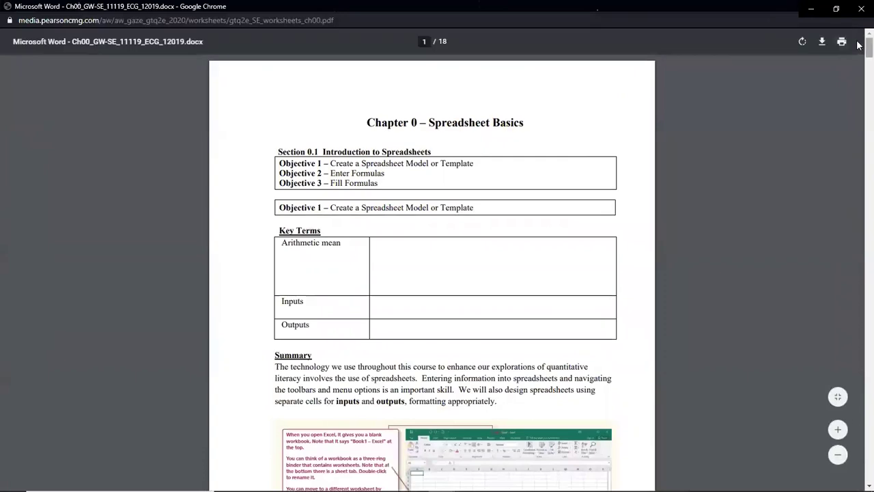
left_click_drag(858, 50, 859, 212)
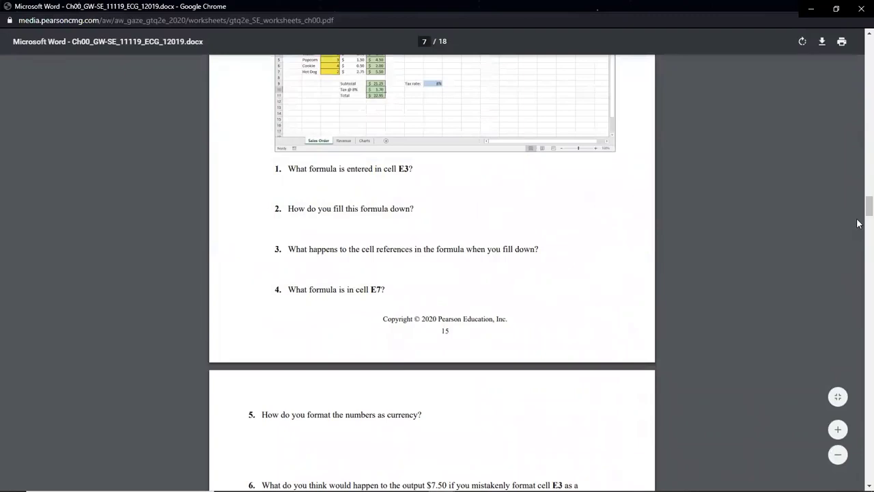
scroll(859, 223, "down", 5)
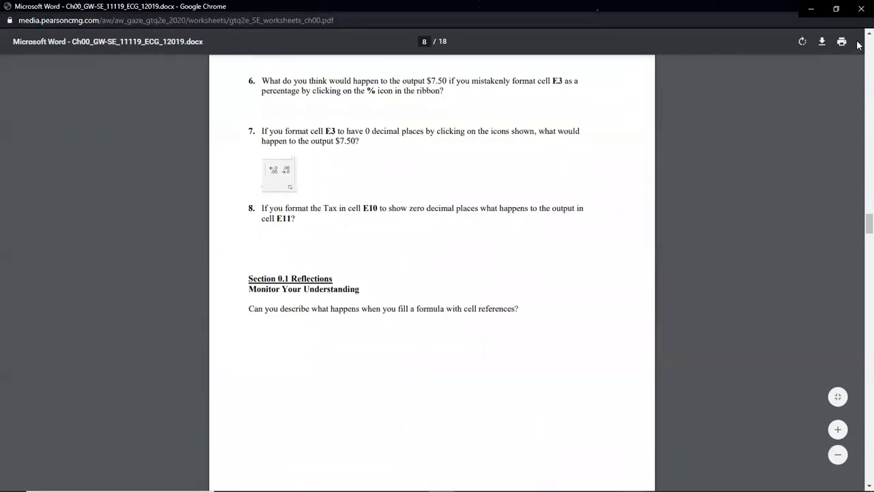
key("ctrl+w")
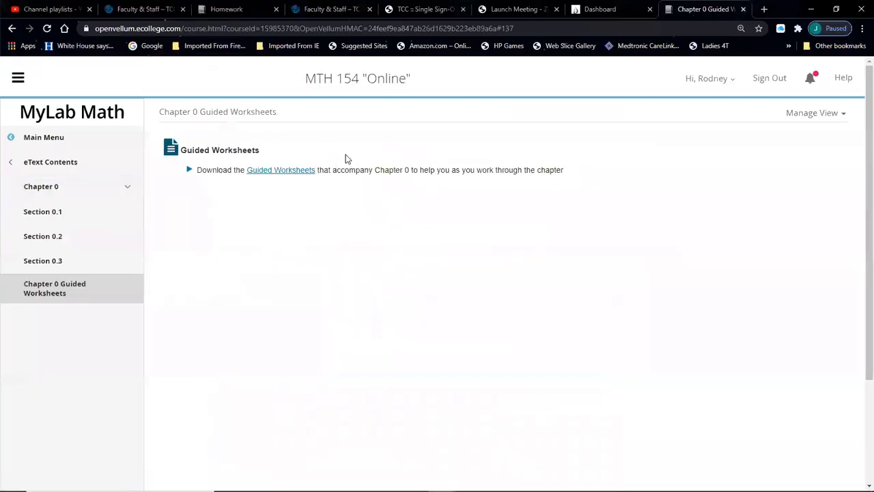
Open the interactive eText for Section 0.1 and look up the definition of "inputs" under Objective 1.
left_click(57, 213)
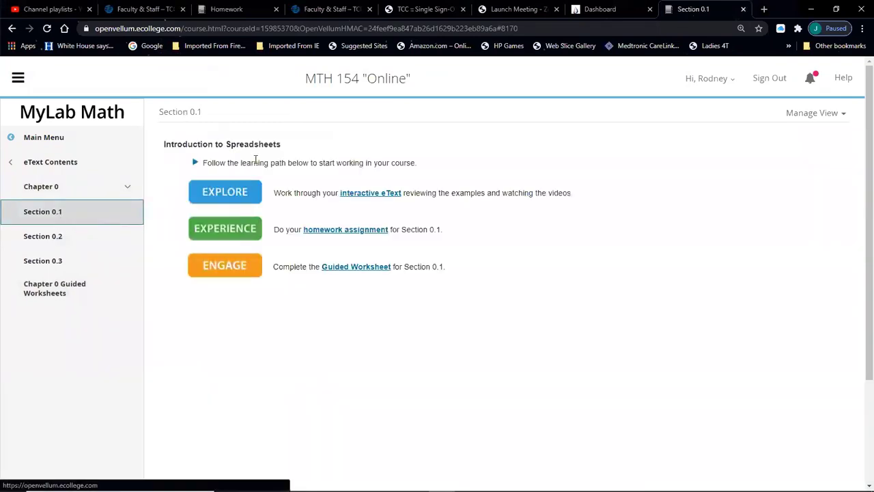
left_click(230, 196)
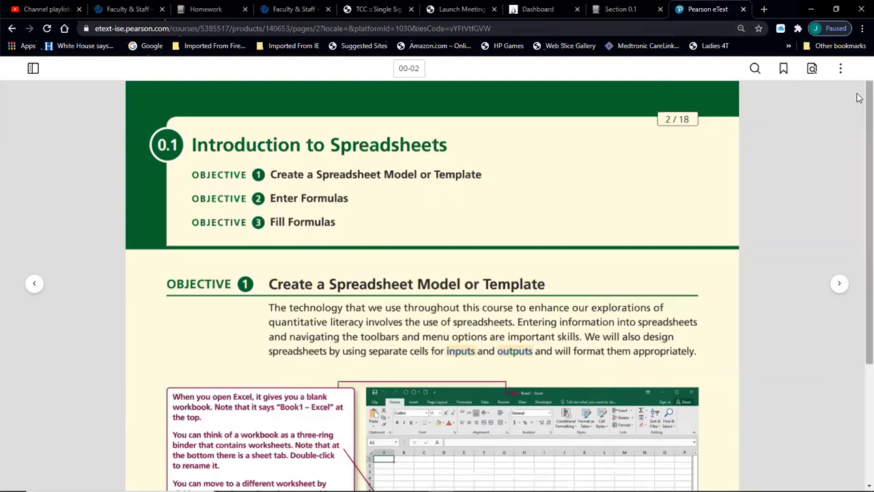
left_click(460, 351)
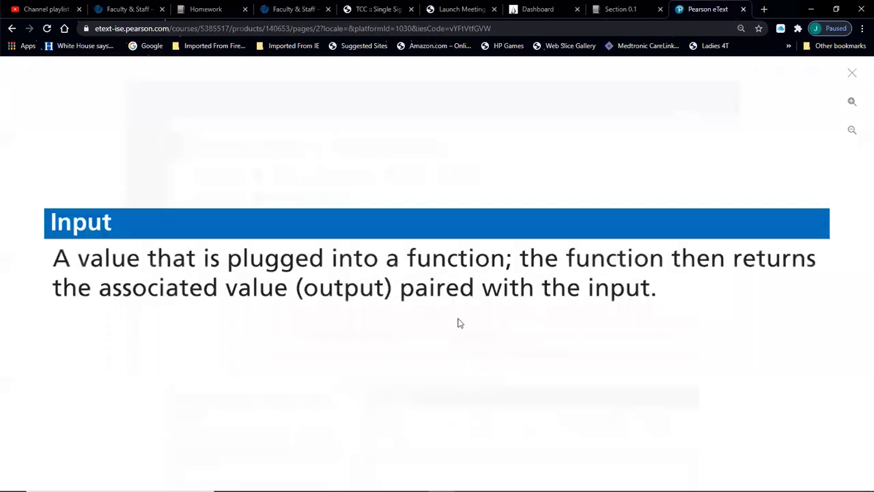
left_click(852, 75)
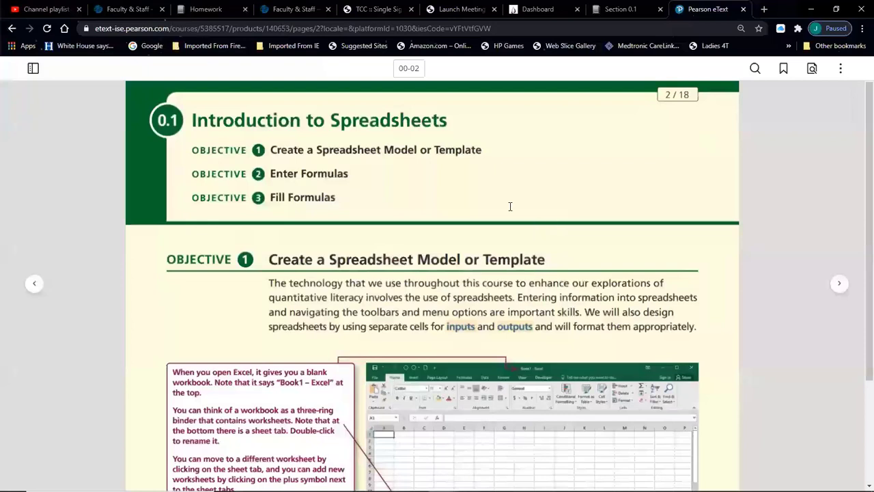
Review eText pages 00-02 and 00-03, including the workbook figures and spreadsheet tutorial links.
scroll(511, 207, "down", 2)
scroll(478, 239, "down", 1)
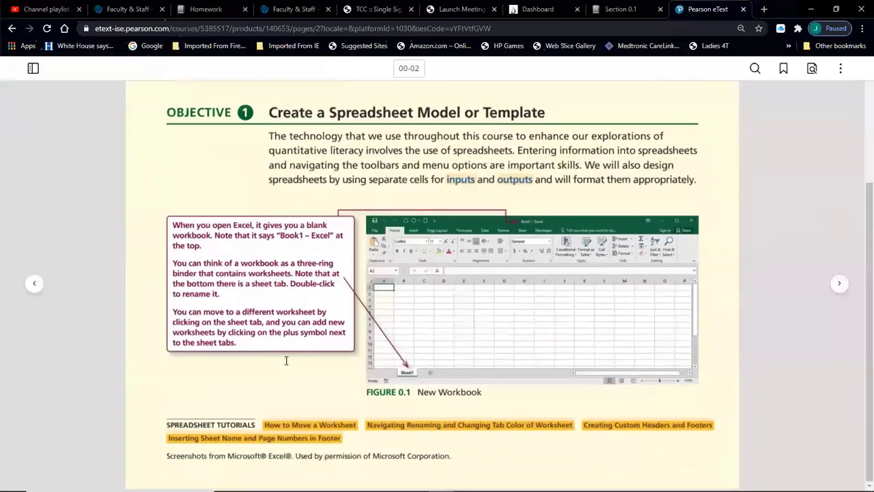
scroll(444, 261, "up", 2)
scroll(443, 261, "down", 2)
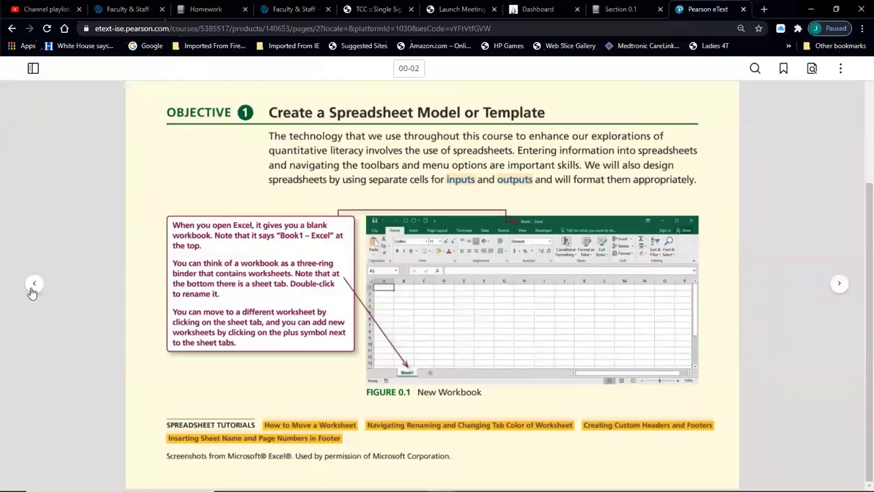
left_click(834, 286)
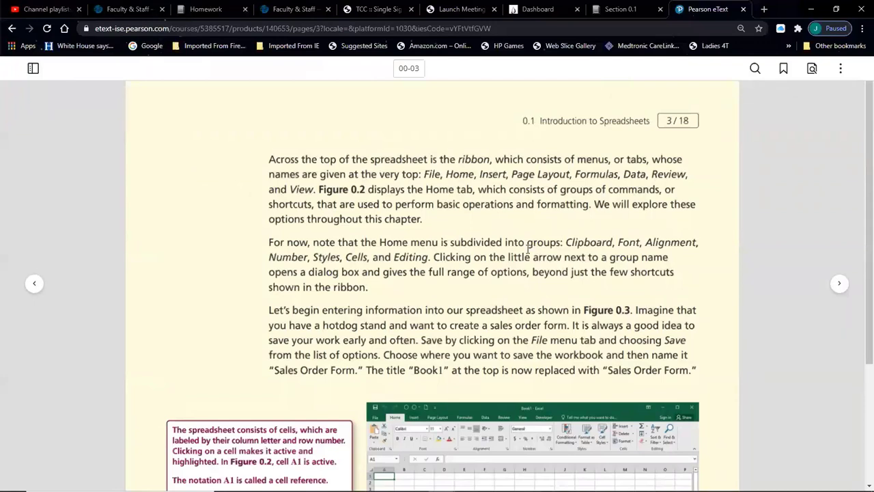
scroll(375, 233, "down", 2)
scroll(379, 227, "down", 1)
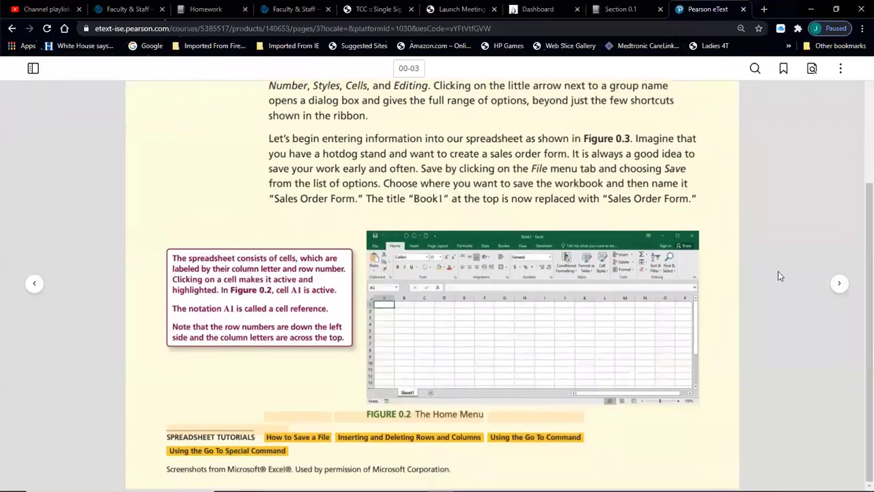
Go to eText page 00-04, open the Sales Order Template video, and close it.
left_click(841, 291)
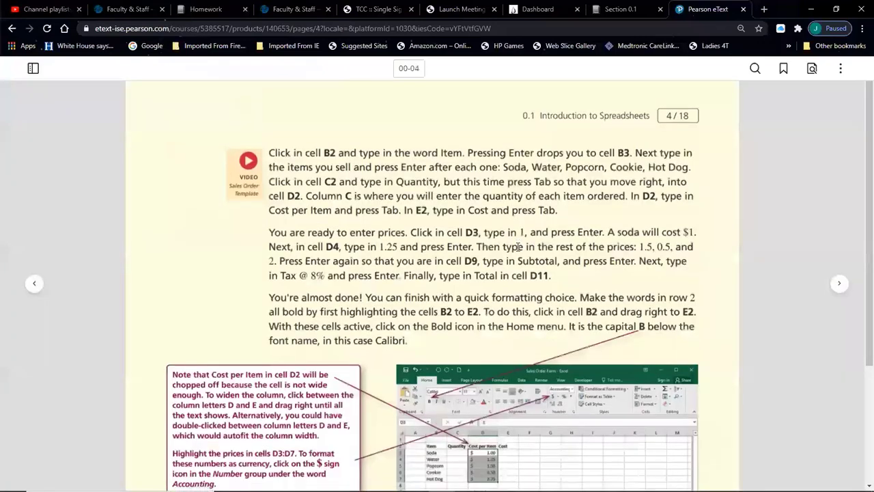
scroll(519, 251, "up", 3)
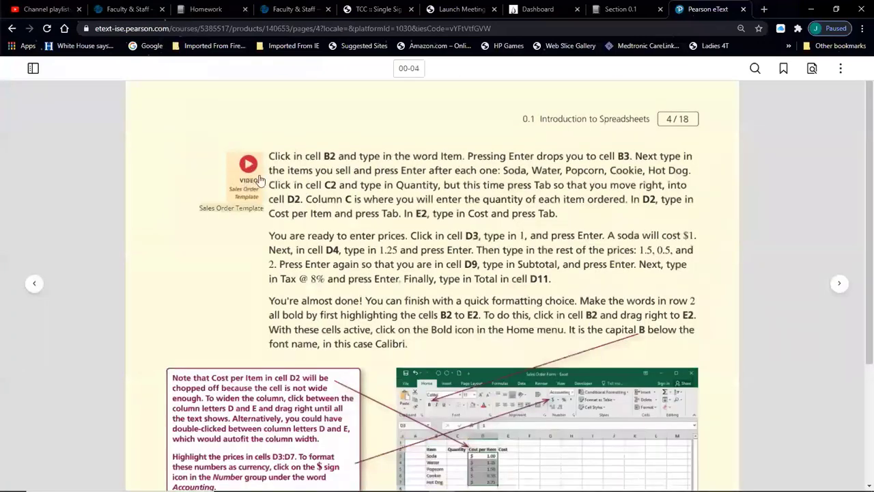
left_click(250, 165)
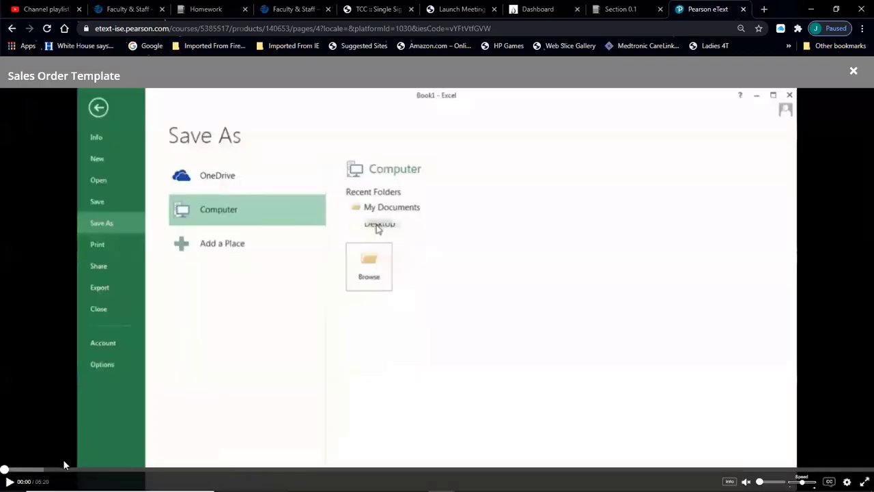
left_click(854, 71)
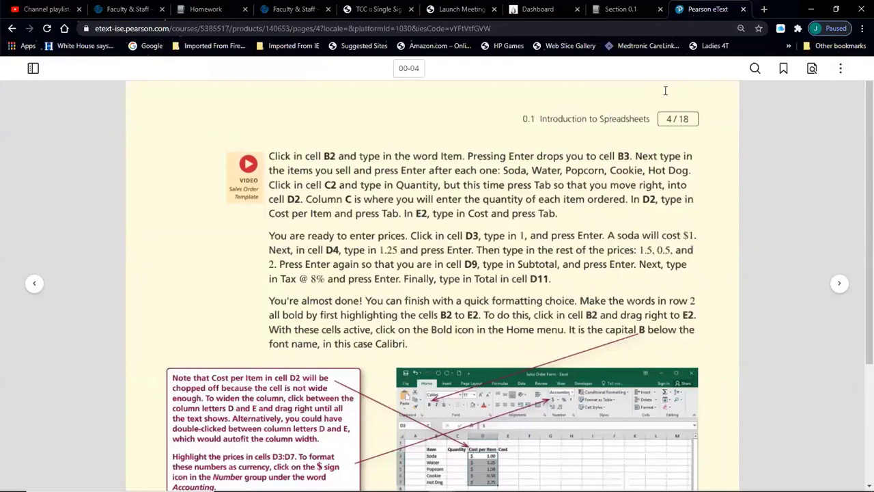
Page forward through the eText to page 00-11 on Built-In Functions.
left_click(840, 287)
left_click(840, 287)
left_click(841, 287)
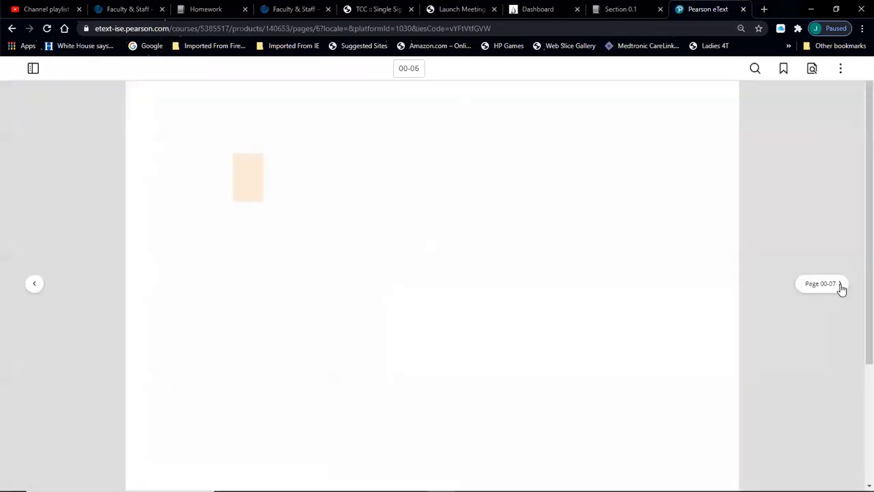
left_click(841, 287)
left_click(841, 287)
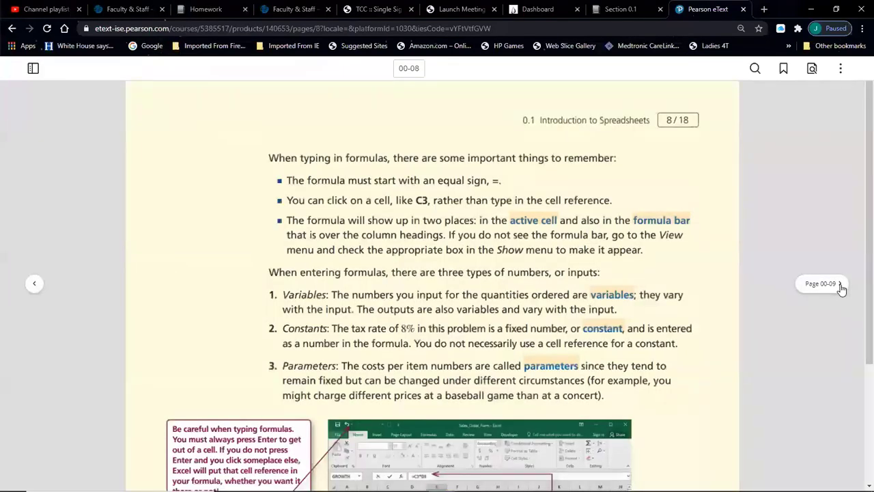
left_click(840, 287)
left_click(840, 287)
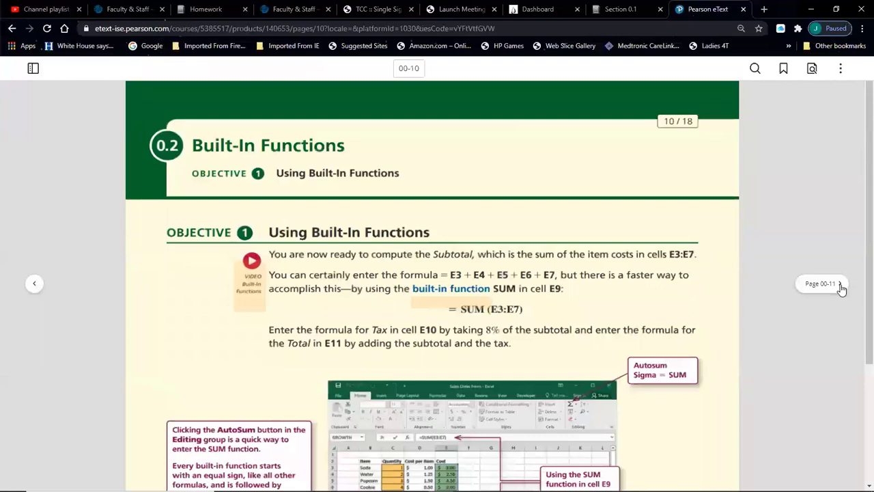
left_click(841, 287)
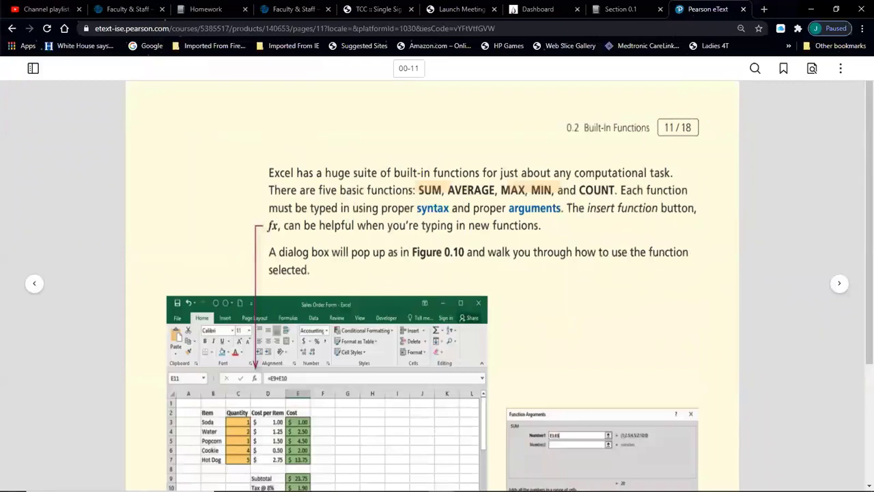
Switch to the recorded lecture in the video player, enlarge it to full screen, and play it.
left_click(496, 481)
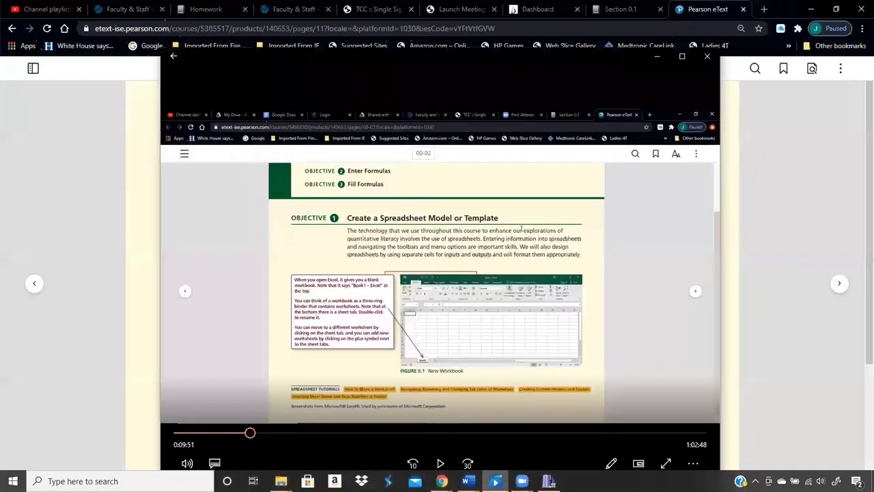
double_click(431, 346)
left_click(441, 412)
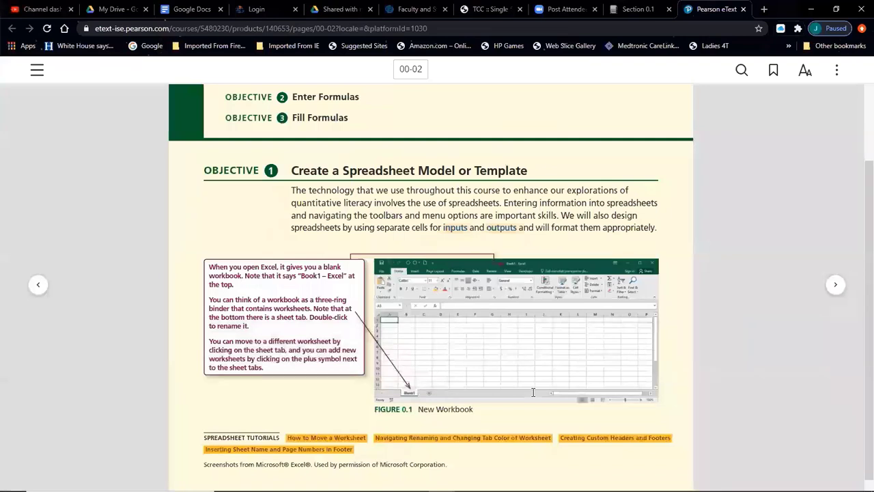
Switch to the blank Excel workbook and look through its Draw, Formulas and Home commands.
mouse_move(530, 489)
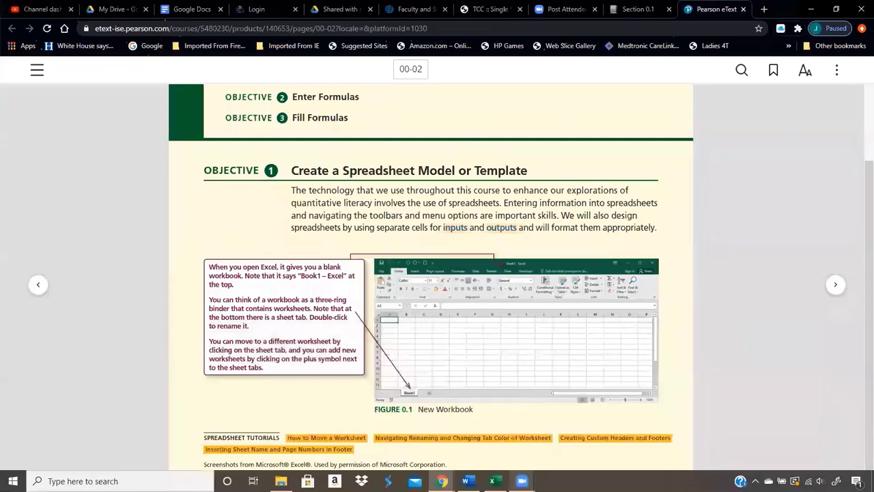
left_click(492, 481)
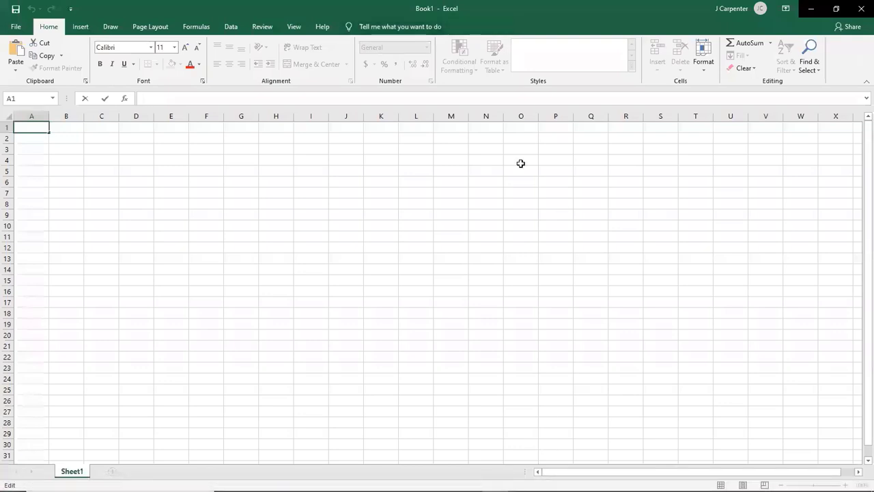
mouse_move(743, 240)
scroll(112, 31, "down", 3)
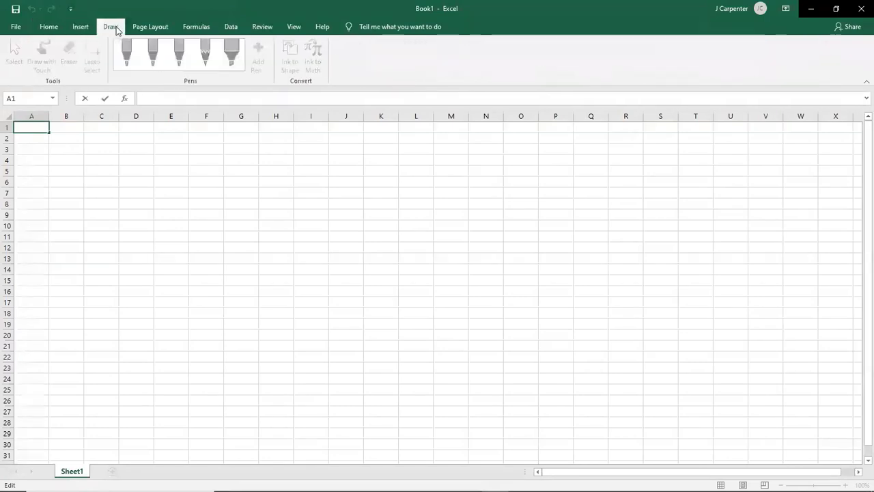
scroll(175, 31, "down", 1)
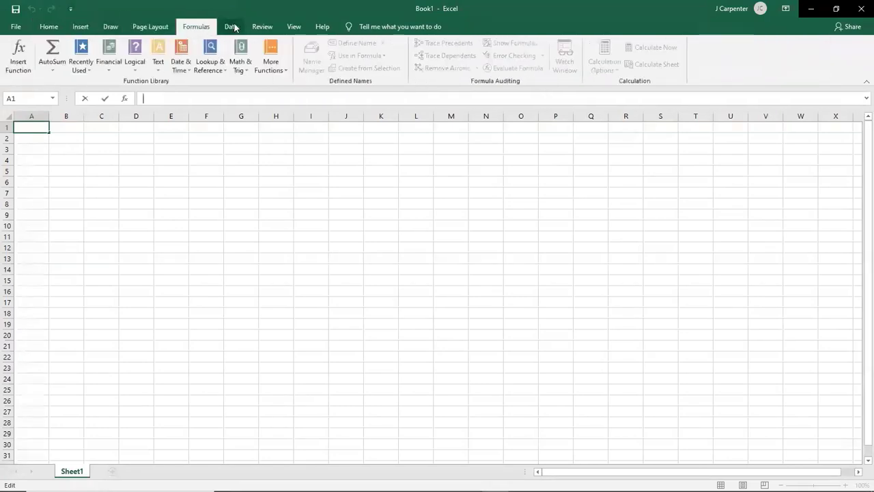
scroll(175, 31, "down", 1)
left_click(45, 27)
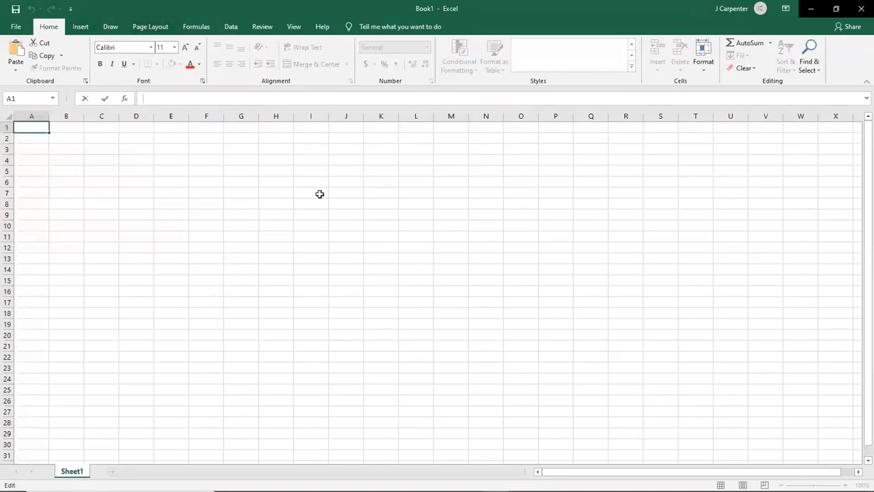
Look down through the worksheet's numbered rows past row 160 and return to the first rows.
scroll(316, 203, "down", 20)
scroll(10, 394, "down", 4)
scroll(14, 393, "down", 14)
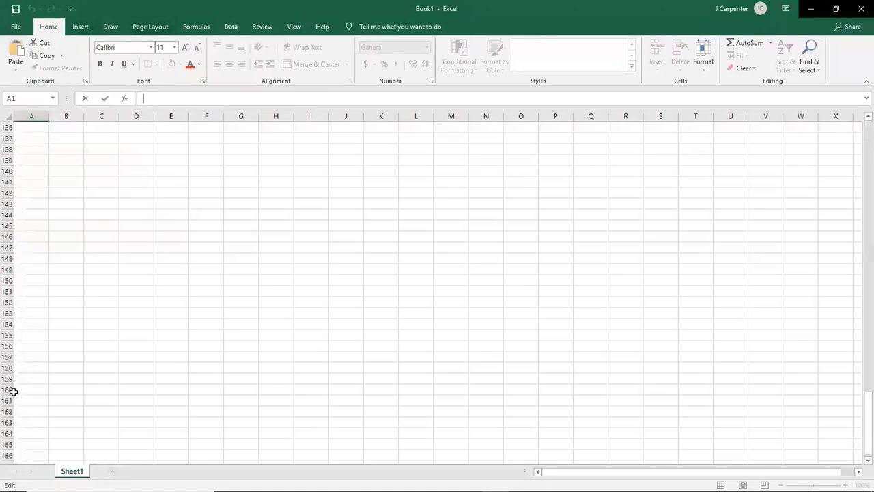
scroll(127, 386, "up", 20)
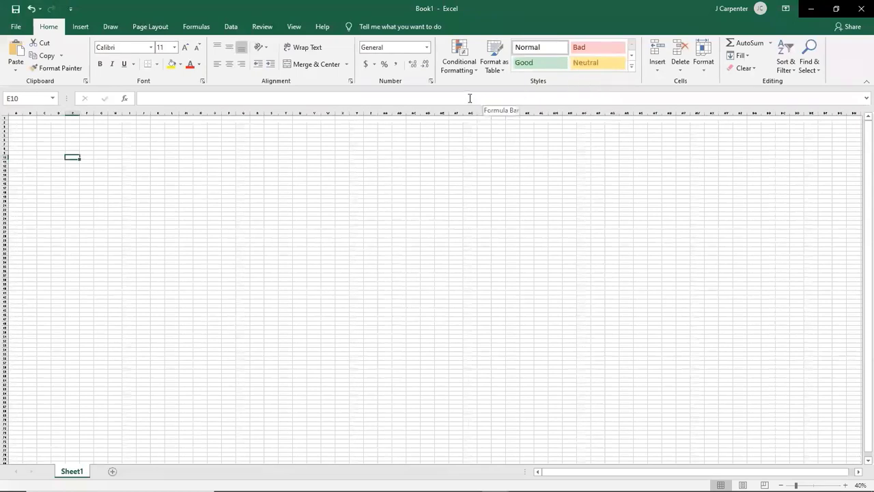
Enlarge the worksheet view to 145% zoom.
scroll(106, 179, "up", 5)
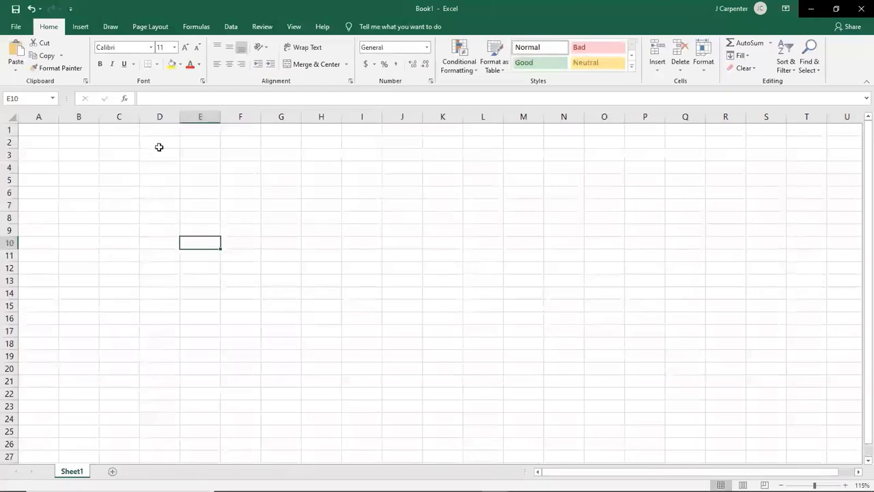
scroll(143, 178, "up", 2)
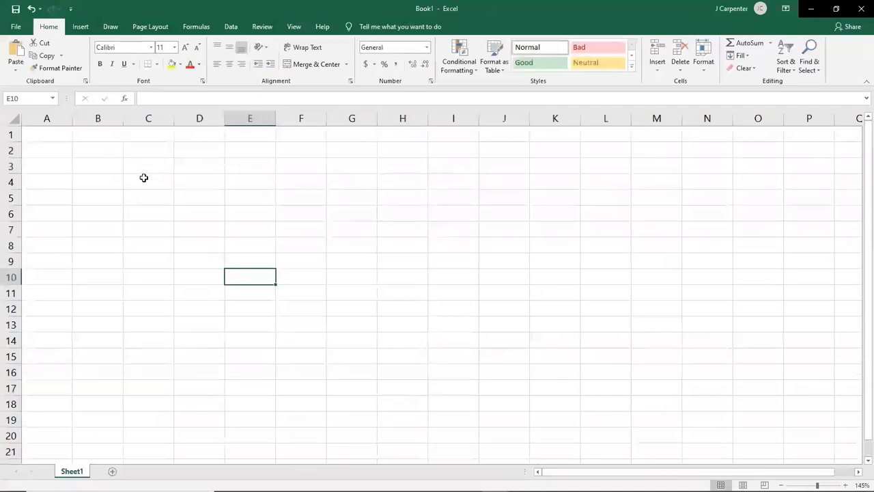
scroll(143, 178, "down", 3)
scroll(143, 178, "up", 4)
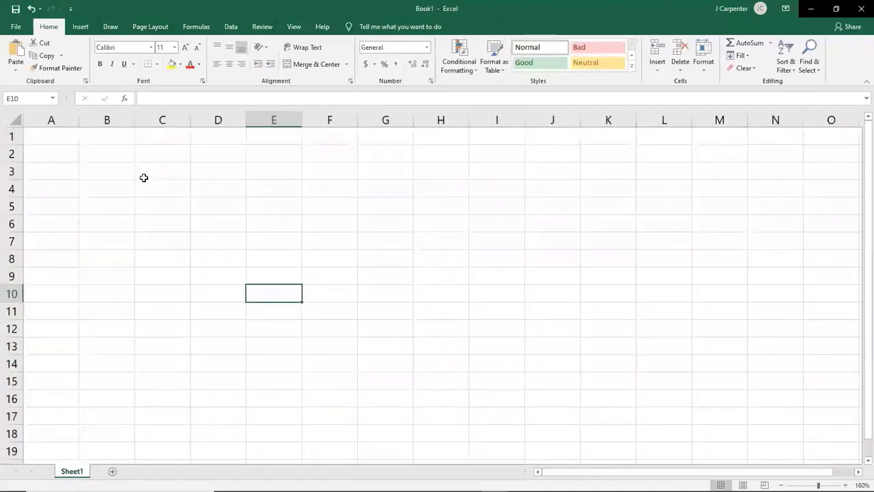
scroll(143, 177, "down", 6)
scroll(144, 177, "up", 5)
scroll(144, 178, "down", 2)
scroll(143, 177, "up", 2)
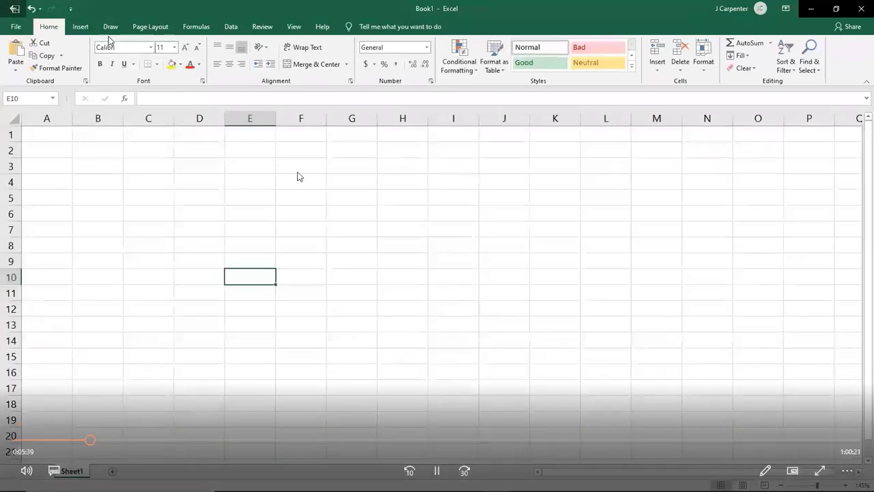
Show the View commands and the file start page, and return to the worksheet with its Home commands.
left_click(293, 26)
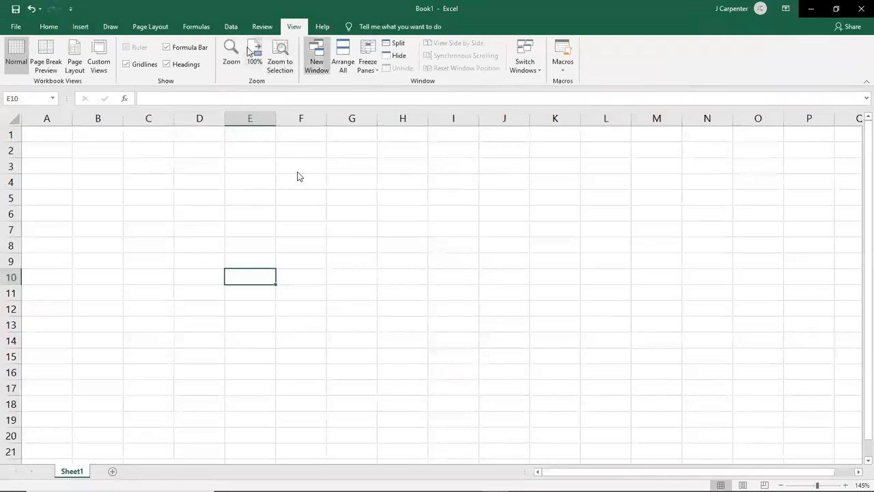
left_click(12, 28)
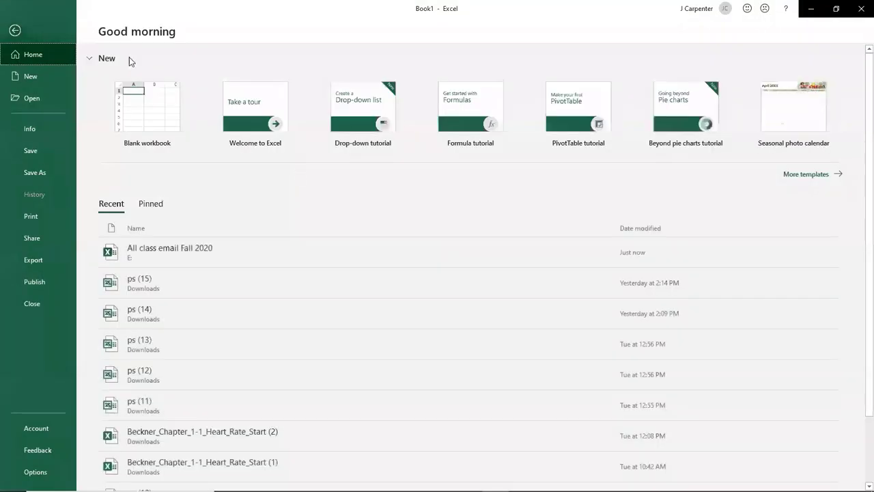
left_click(10, 31)
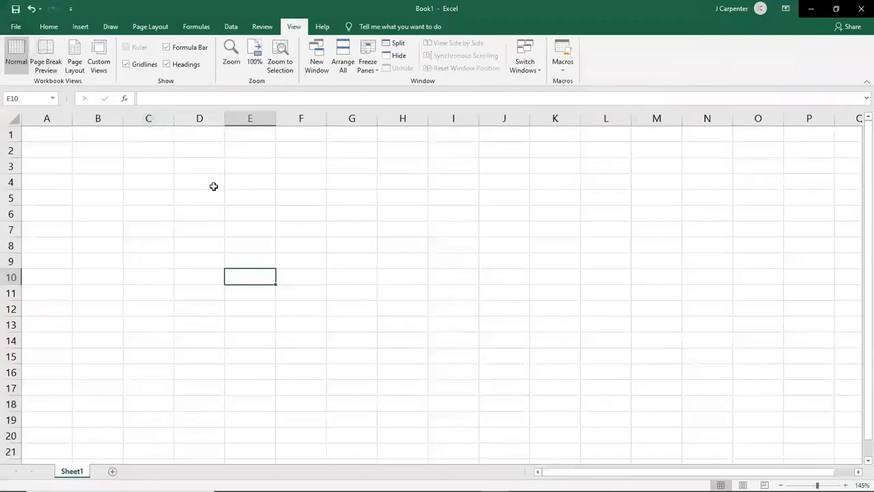
left_click(49, 27)
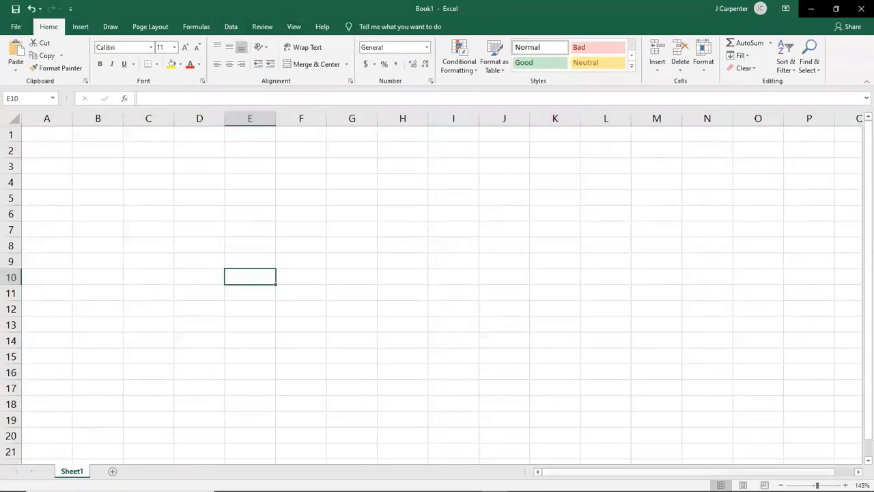
Show the columns past Z by highlighting cells down columns U, Z and Y, and return to column A.
left_click(858, 472)
left_click(859, 472)
left_click_drag(858, 473, 858, 473)
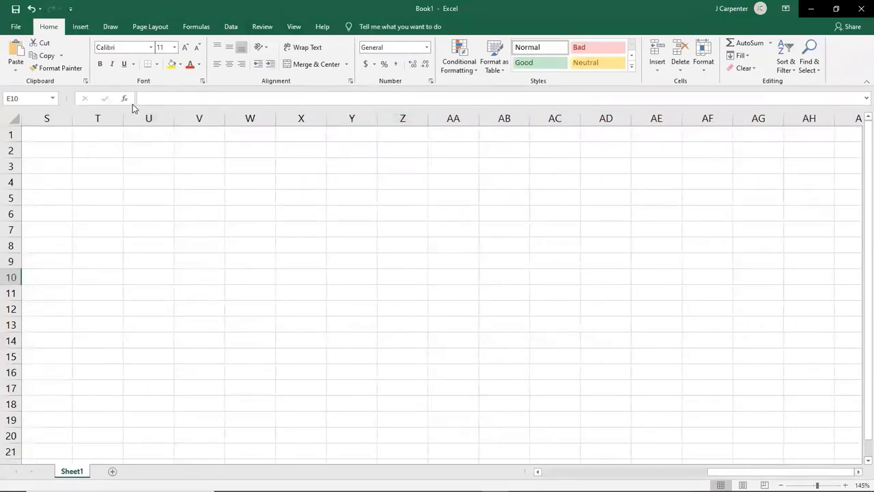
left_click_drag(153, 134, 140, 454)
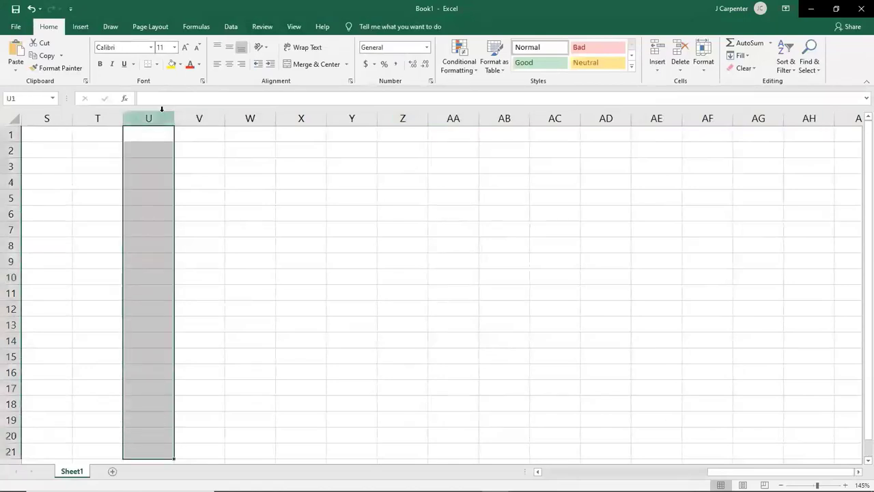
left_click_drag(397, 136, 389, 453)
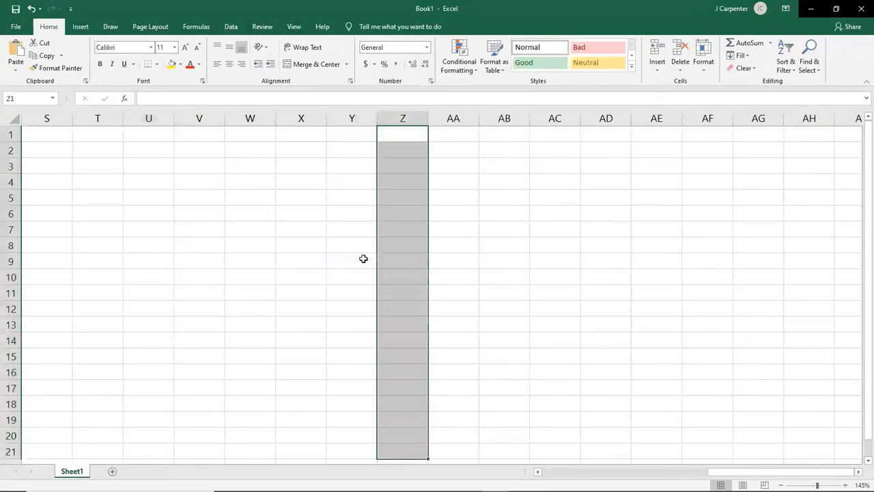
left_click_drag(345, 136, 362, 421)
left_click_drag(731, 471, 543, 472)
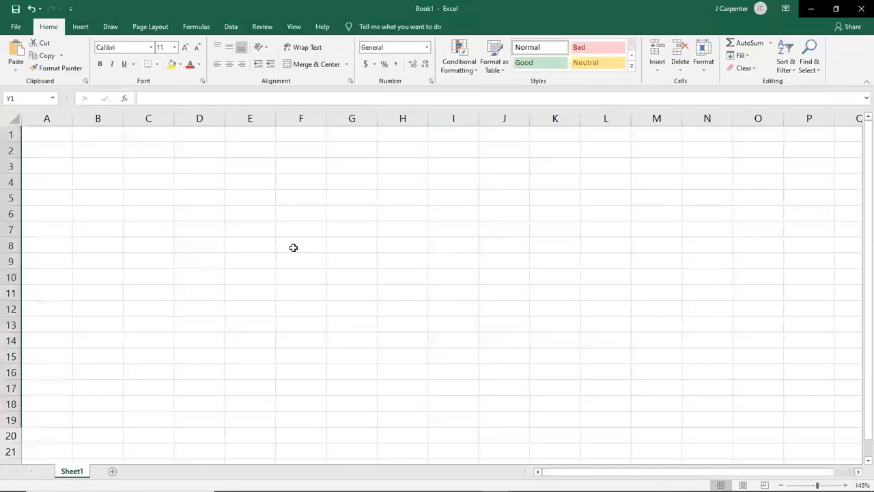
Demonstrate columns by highlighting cells downward in the first columns, including B1:B18 and D1:D14.
left_click_drag(54, 132, 95, 306)
left_click(216, 280)
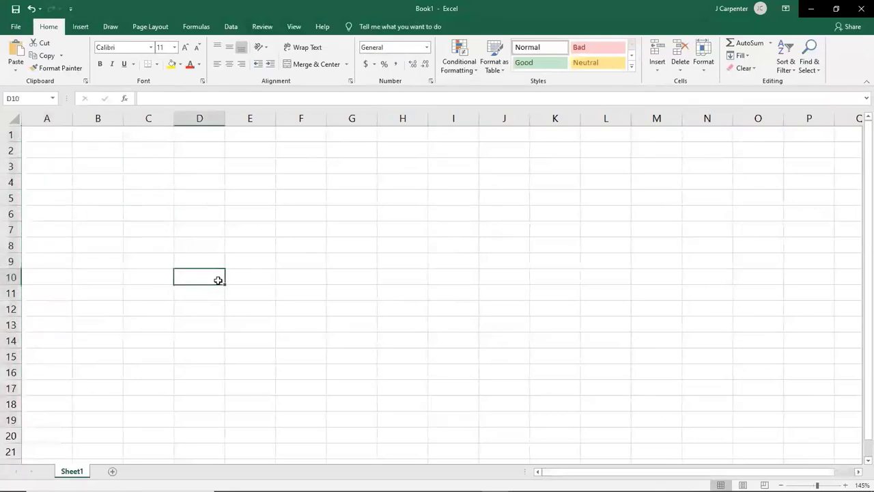
left_click_drag(86, 132, 92, 394)
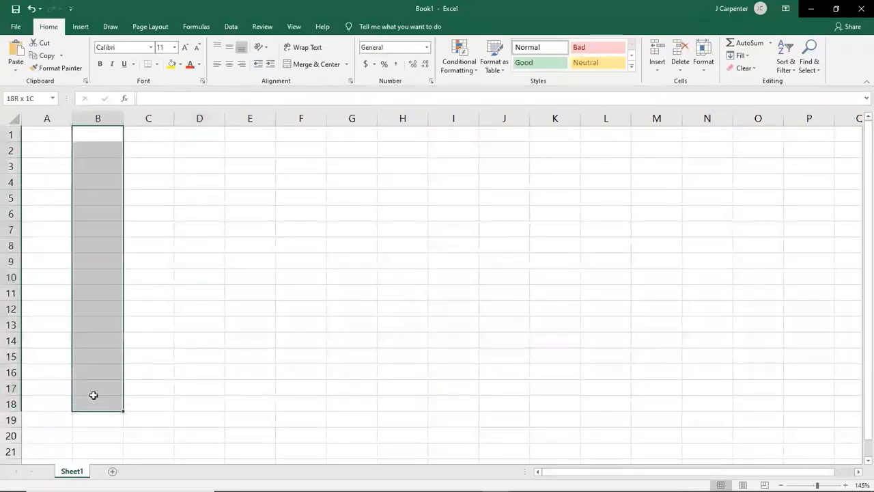
left_click(155, 131)
left_click_drag(156, 146, 154, 410)
left_click_drag(209, 140, 223, 343)
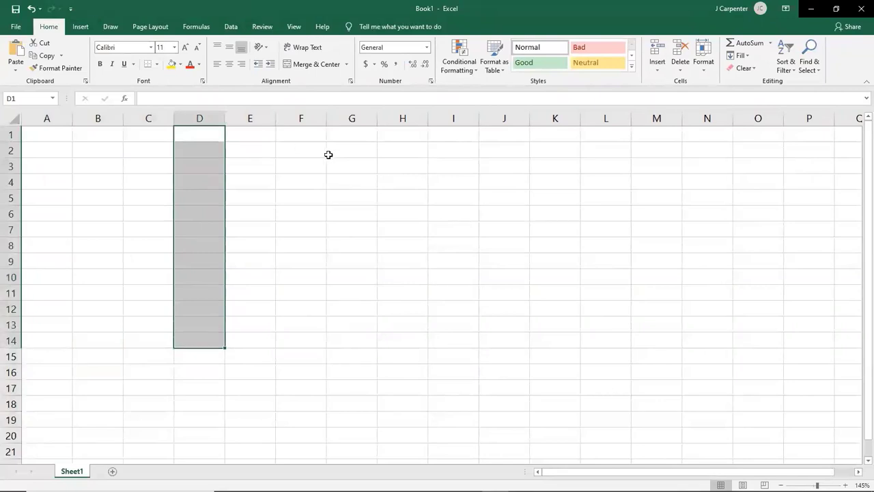
Highlight further column ranges one at a time, including F1:F18, C1:C17 and I2:I17.
left_click_drag(311, 139, 309, 404)
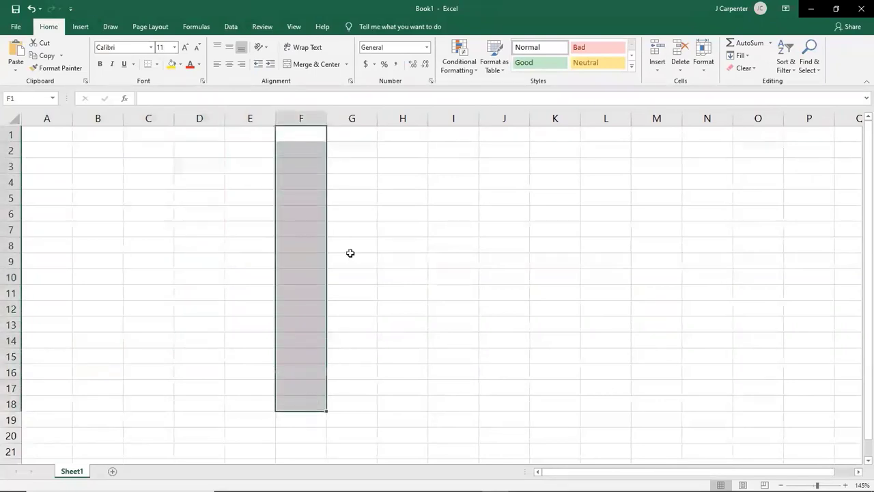
left_click_drag(415, 133, 405, 342)
left_click_drag(509, 136, 507, 373)
left_click_drag(165, 142, 148, 390)
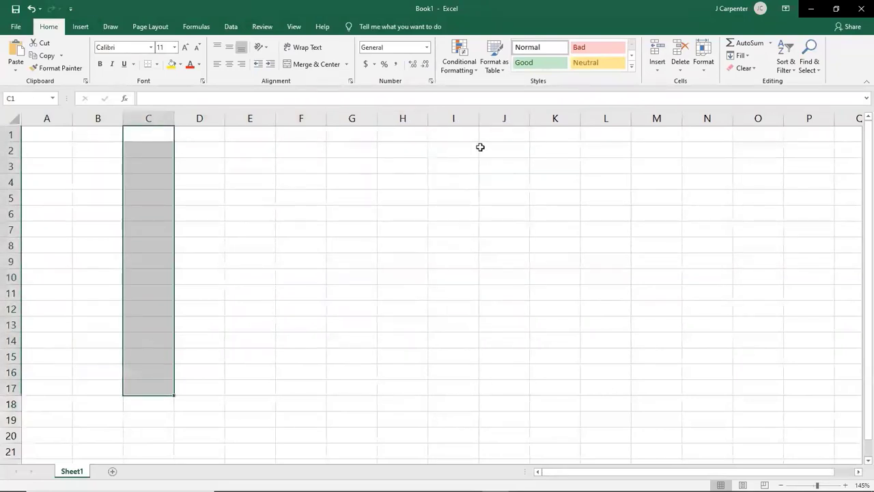
left_click(451, 150)
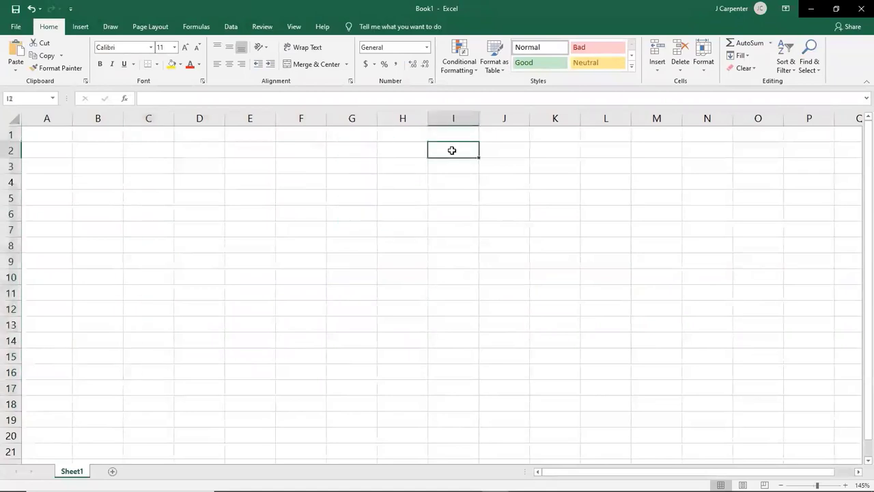
left_click_drag(452, 150, 462, 322)
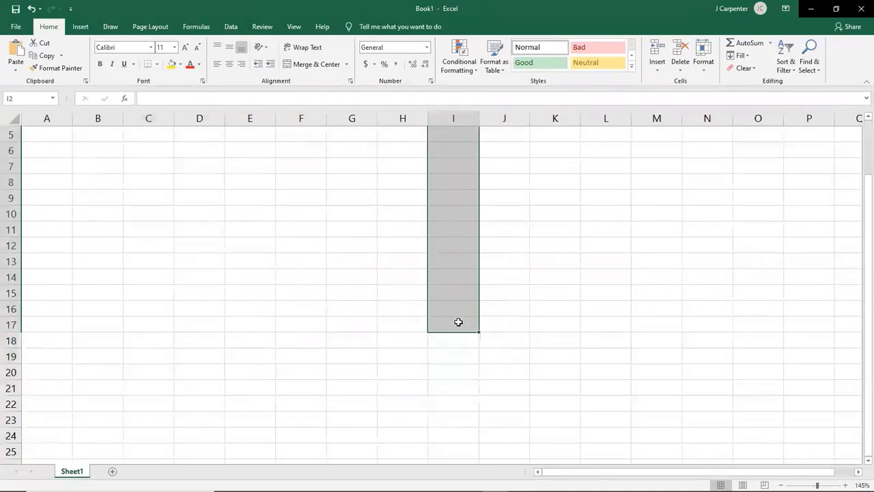
scroll(462, 322, "up", 2)
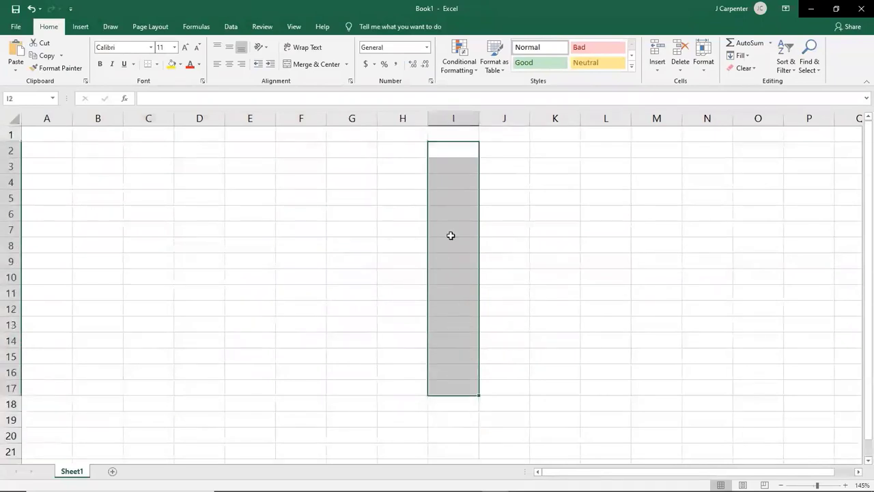
Demonstrate rows by highlighting cells across D3:L3 and A4:K5.
left_click(191, 167)
left_click_drag(211, 167, 609, 170)
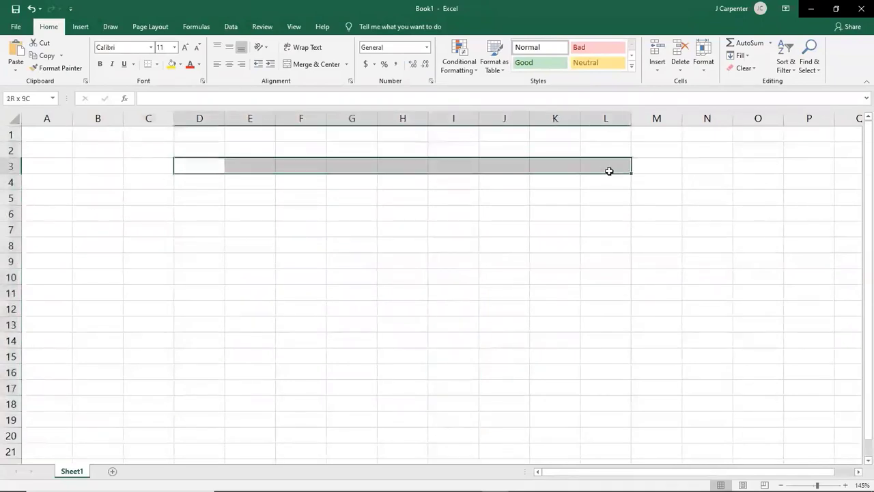
left_click(504, 244)
left_click_drag(46, 187, 540, 195)
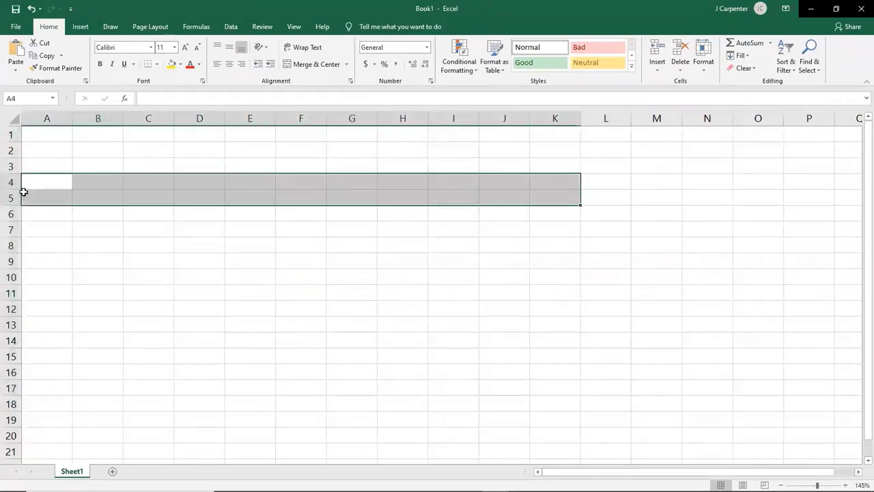
Highlight the block of cells C3:K13, and finish with cell H2 selected.
left_click(159, 238)
left_click_drag(159, 166, 562, 321)
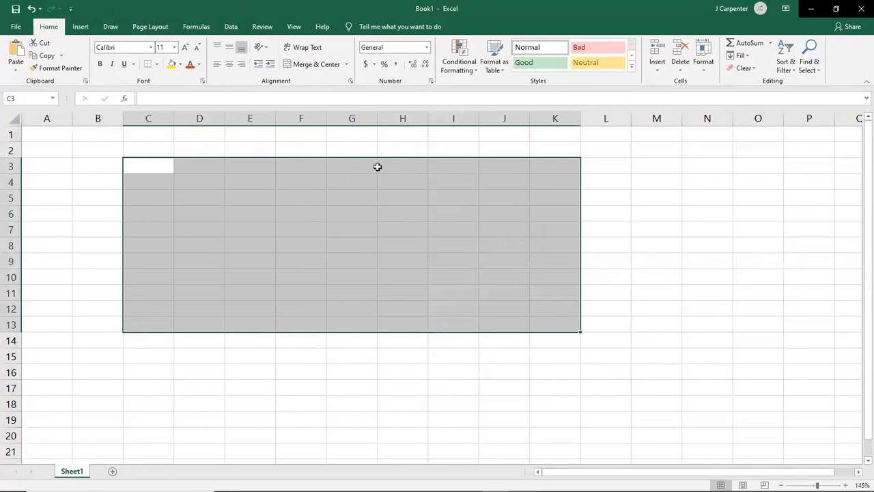
left_click(399, 150)
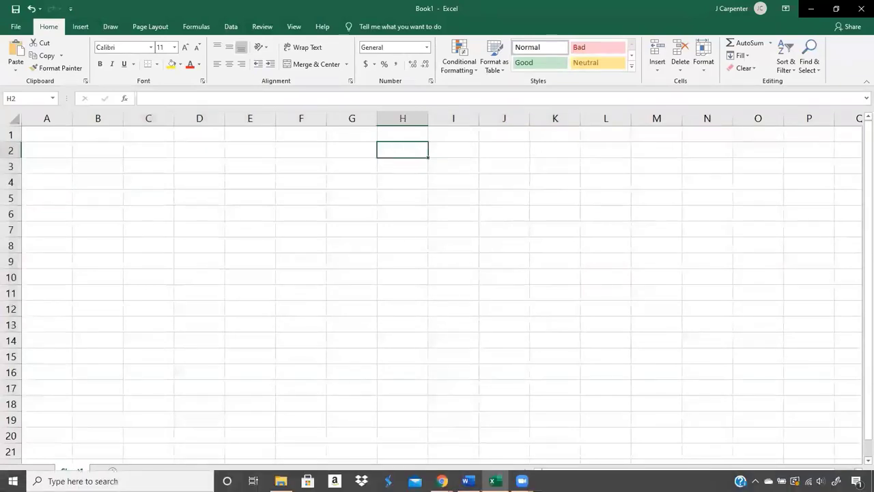
Return to eText page 00-02 in Chrome and review the blank workbook note, marking its "Book1 – Excel" sentence.
mouse_move(442, 480)
left_click(426, 445)
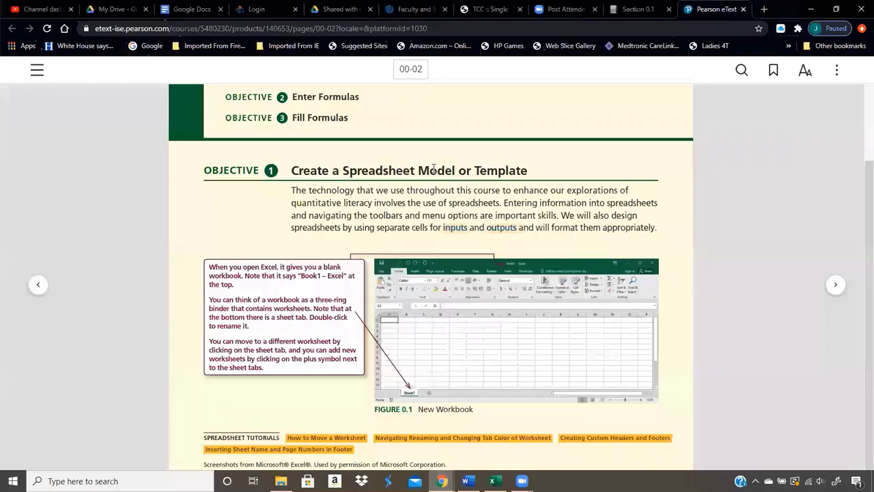
scroll(464, 200, "up", 2)
scroll(464, 200, "down", 2)
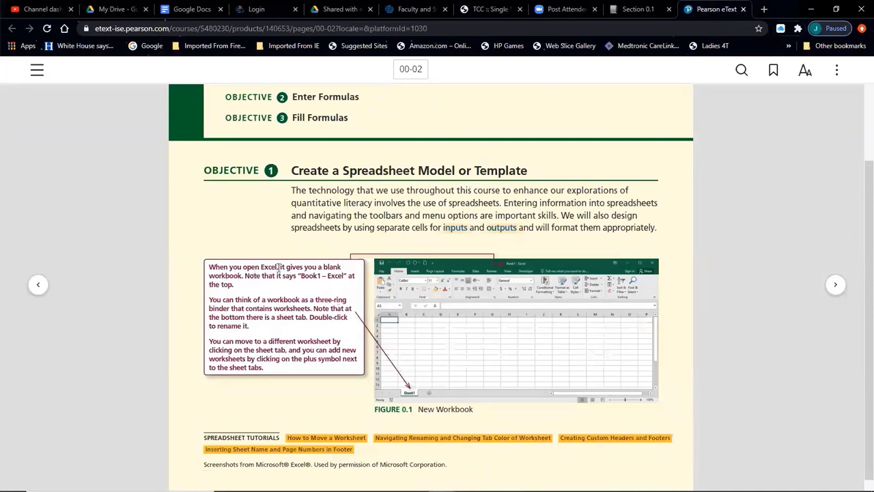
left_click_drag(246, 276, 347, 276)
Switch back to the Excel workbook, rename Sheet1 as Sales Order Form, and finish with cell D20 selected.
left_click(486, 482)
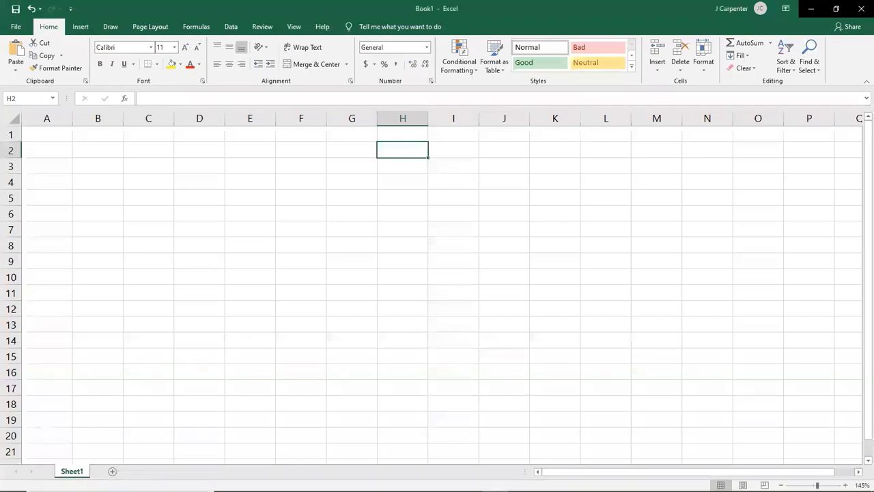
double_click(74, 471)
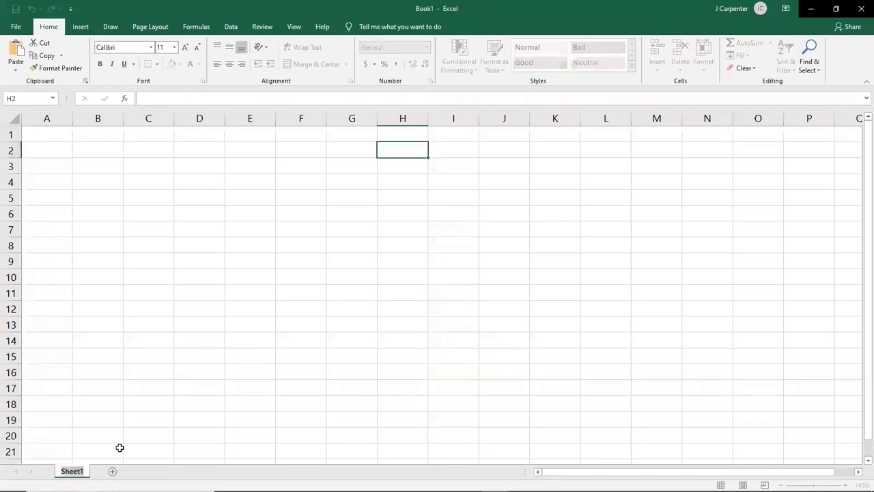
type("Sales Ord")
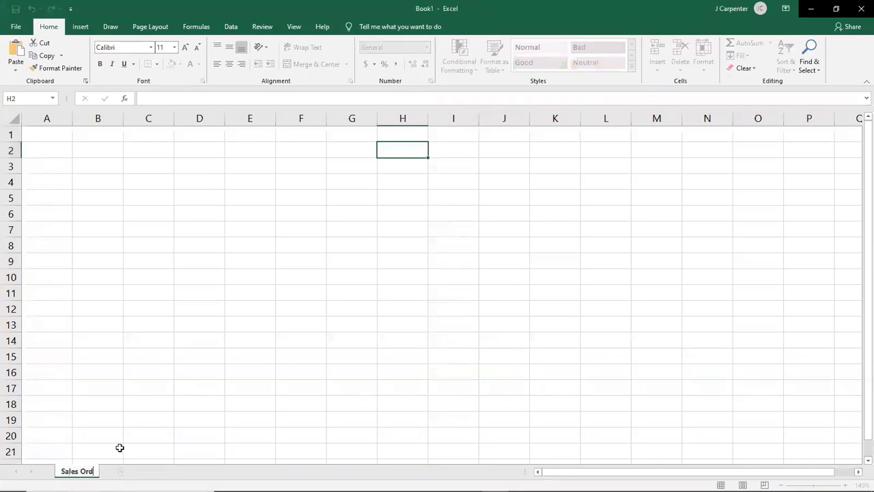
type("er Form")
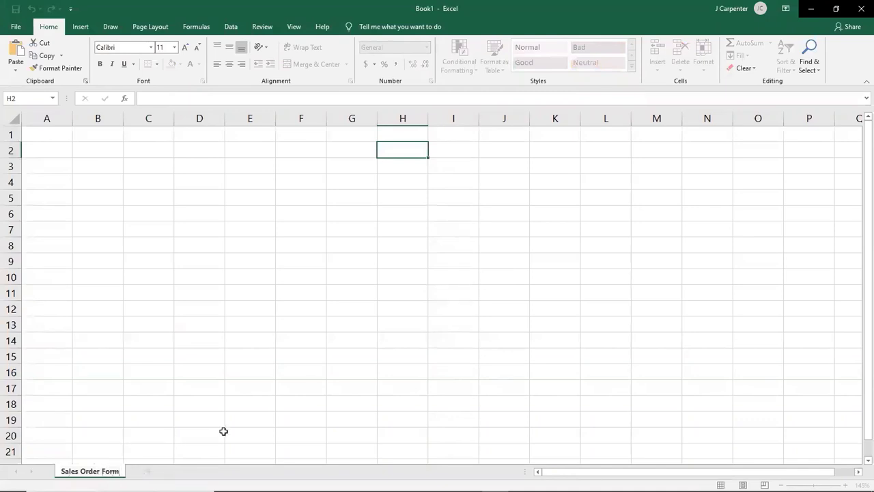
key("Return")
key("Down")
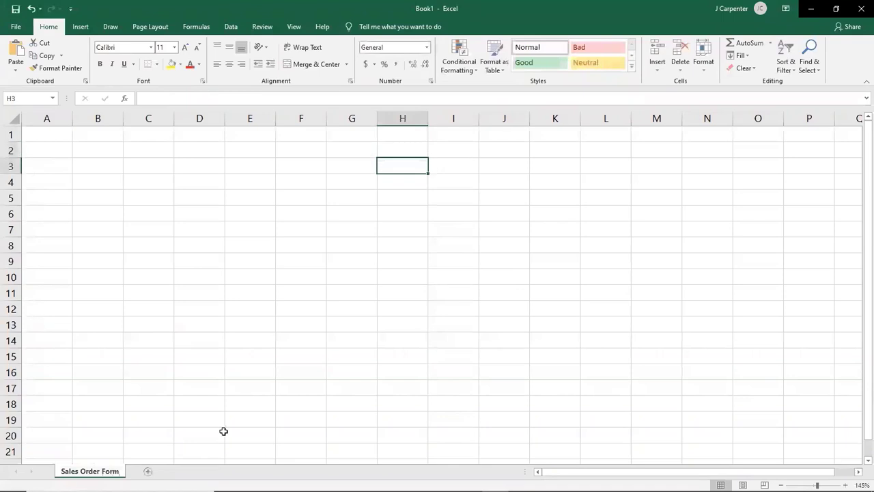
left_click(224, 431)
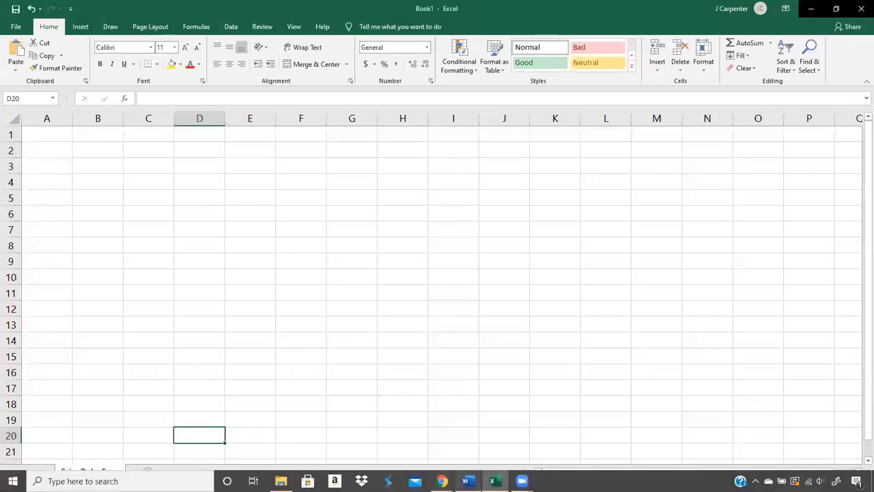
Return to the eText in Chrome and mark the note about moving between worksheets and adding new ones.
left_click(443, 481)
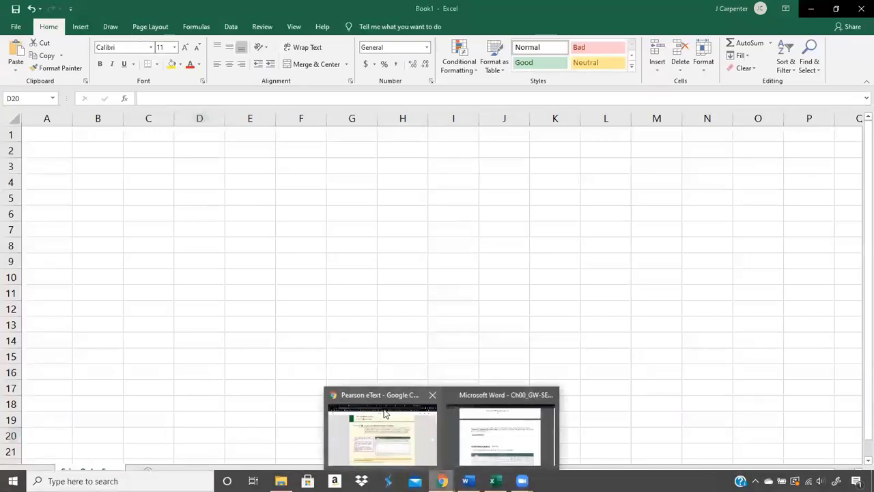
left_click(384, 414)
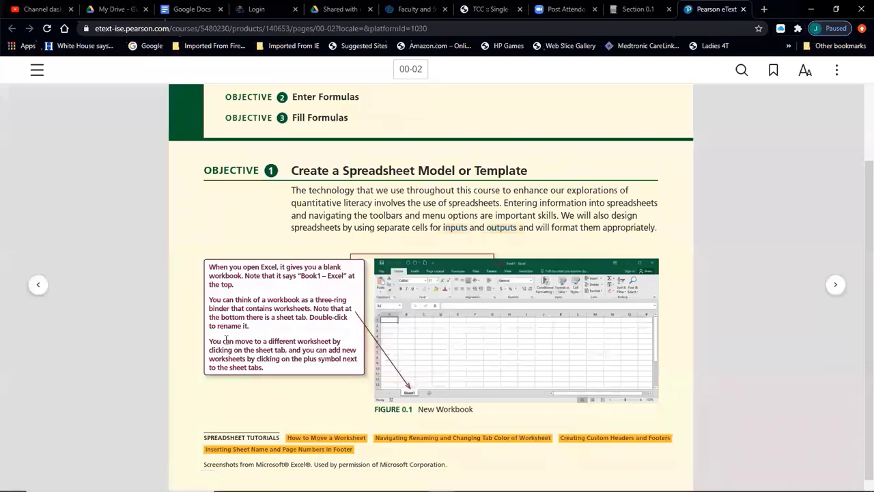
left_click_drag(211, 339, 306, 373)
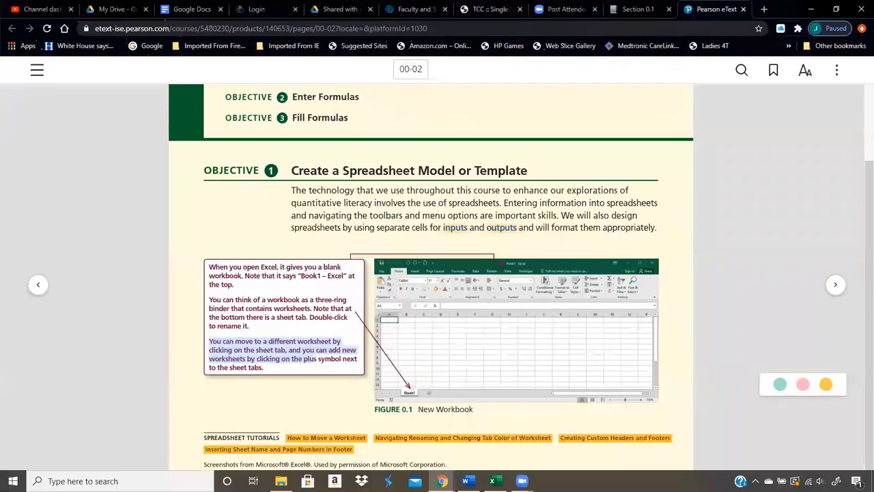
Switch to Excel and add a new worksheet after Sales Order Form.
left_click(496, 481)
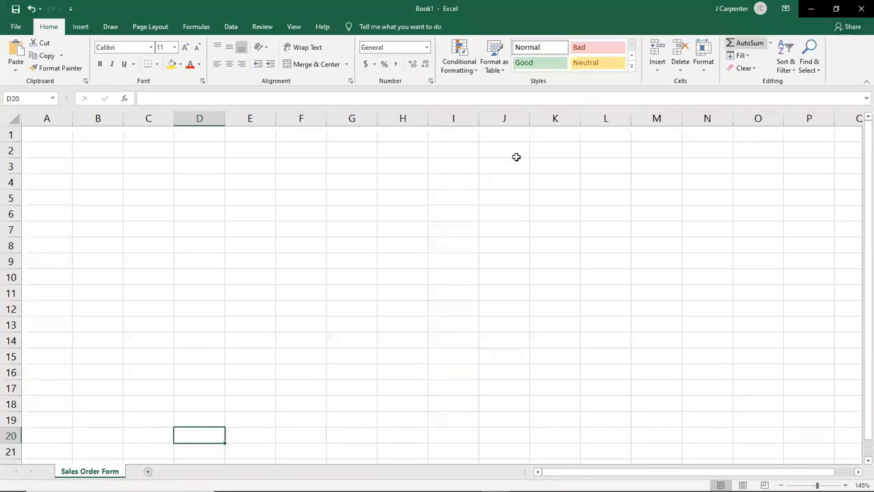
mouse_move(150, 474)
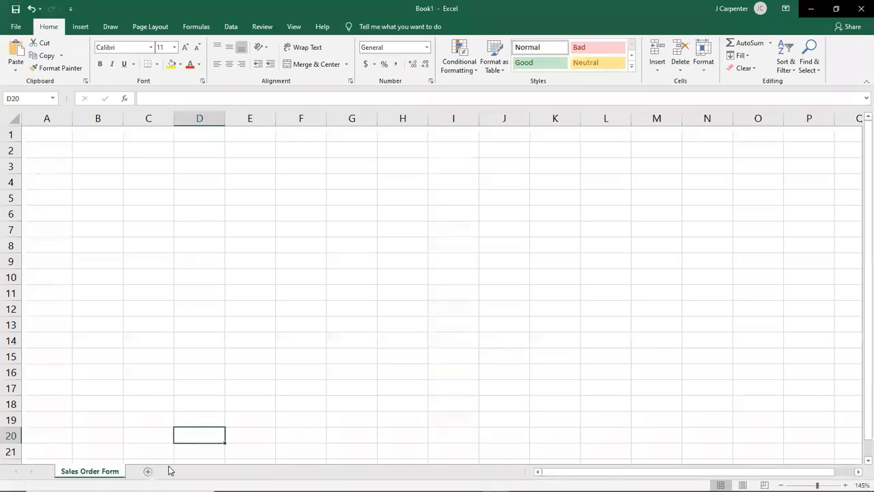
left_click(148, 471)
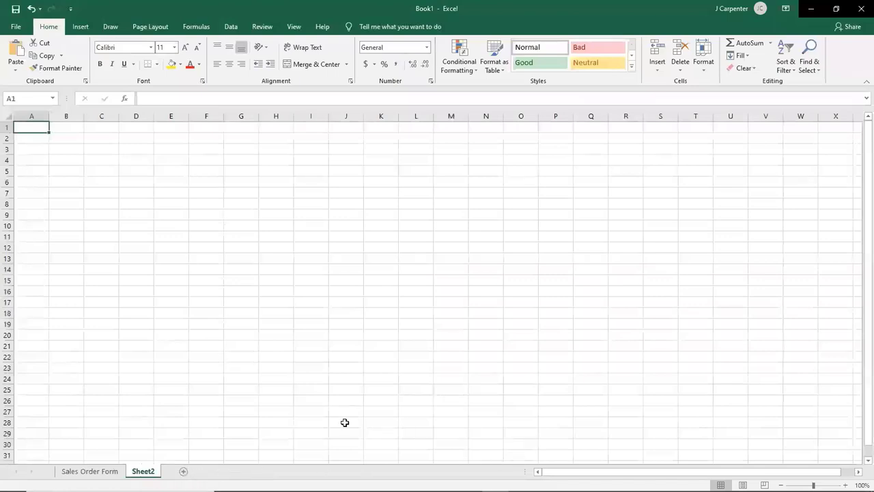
Go to the Sales Order Form sheet and enter 5 in cell D6.
left_click(106, 472)
left_click(196, 212)
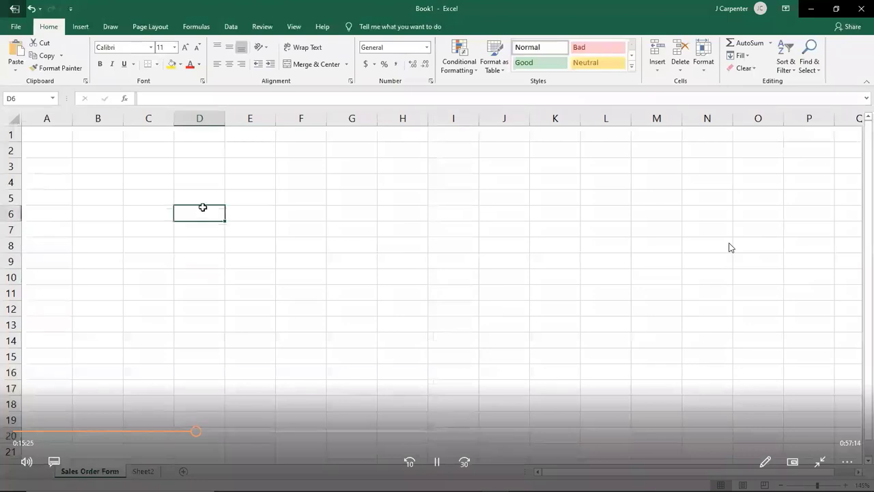
type("5")
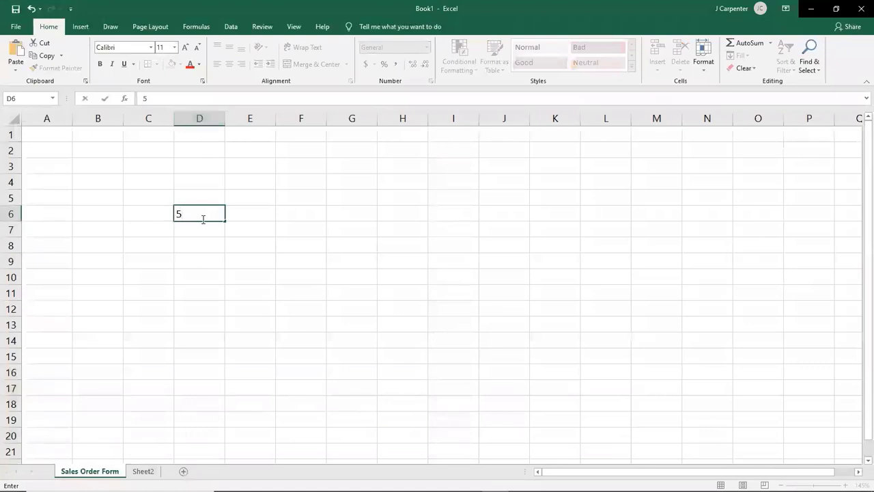
key("Return")
Demonstrate moving between worksheets by viewing Sheet2, Sales Order Form, and Sheet2 again.
left_click(144, 472)
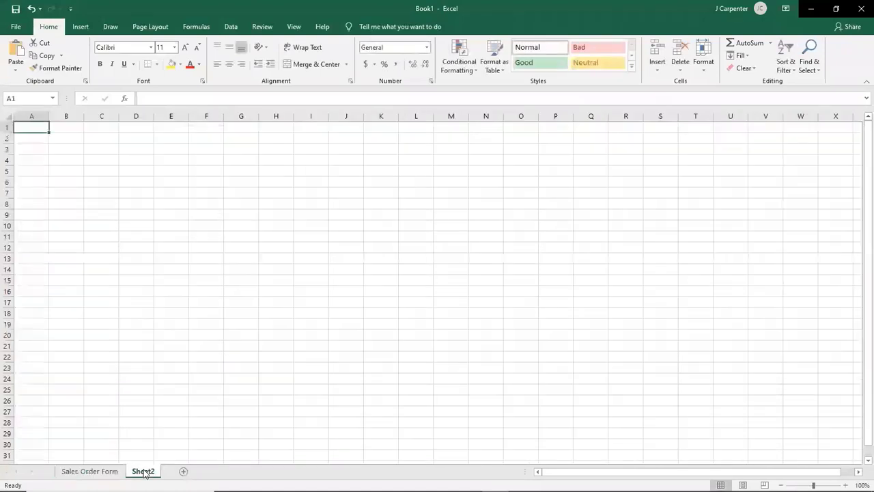
left_click(89, 471)
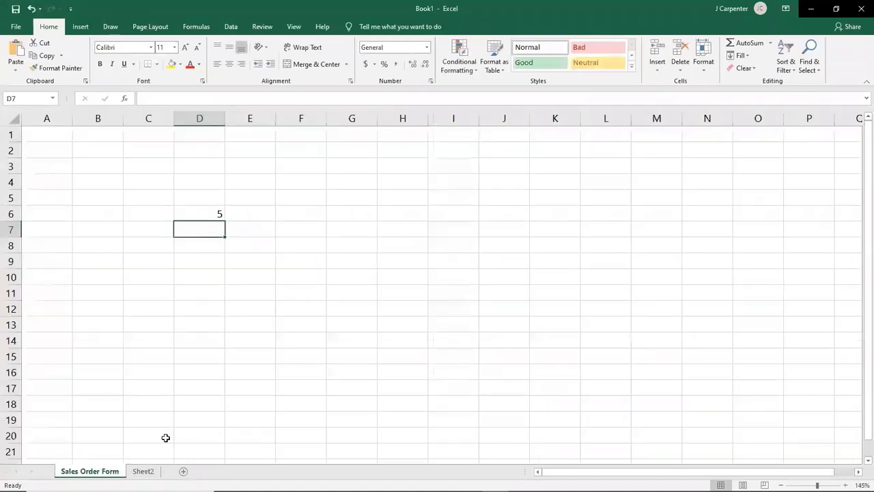
left_click(143, 472)
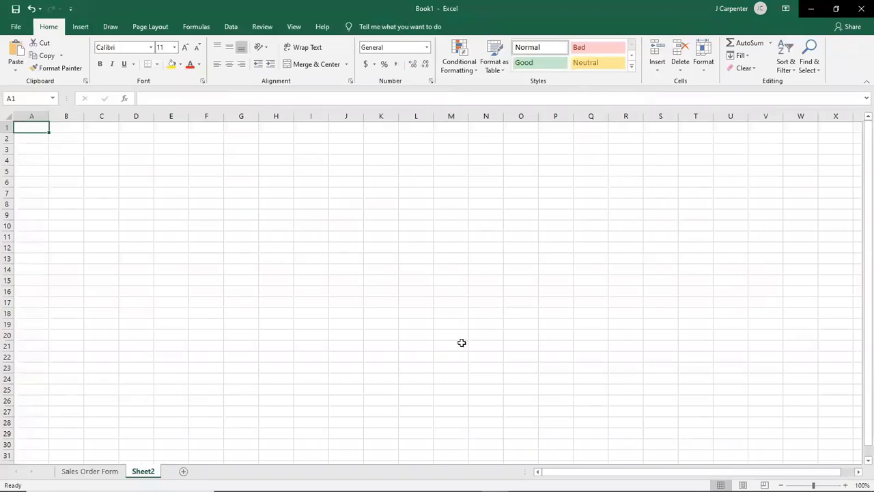
Enter zdfghdfh in L11, ZDFds in J8 and sF in E6 of Sheet2, and return to the Sales Order Form sheet.
mouse_move(467, 480)
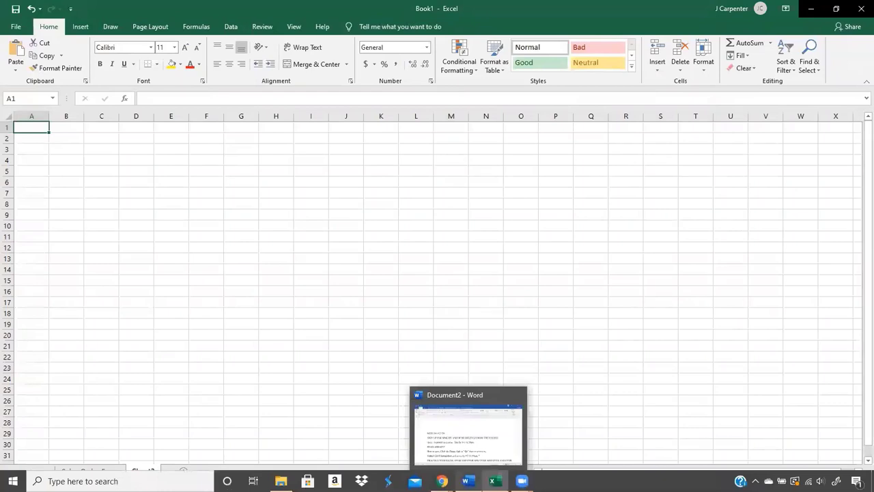
left_click(322, 240)
left_click(416, 238)
type("zdfghdfh")
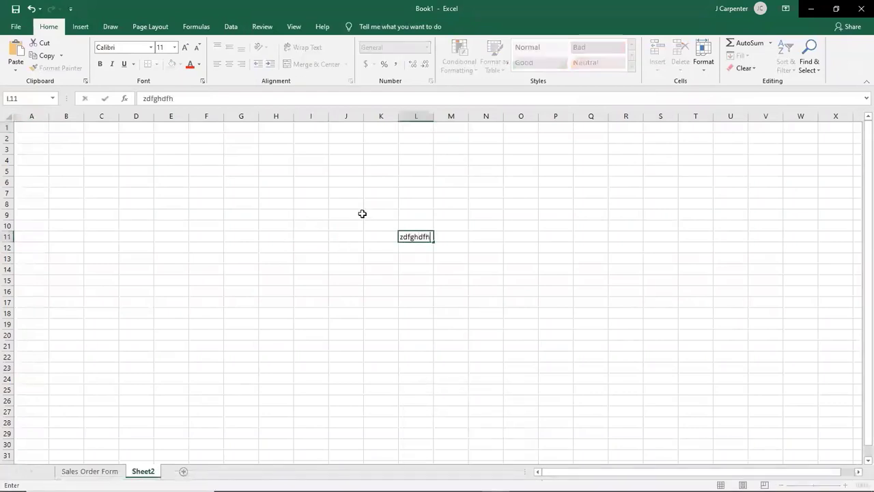
left_click(345, 204)
type("ZDFds")
left_click(171, 181)
type("sF")
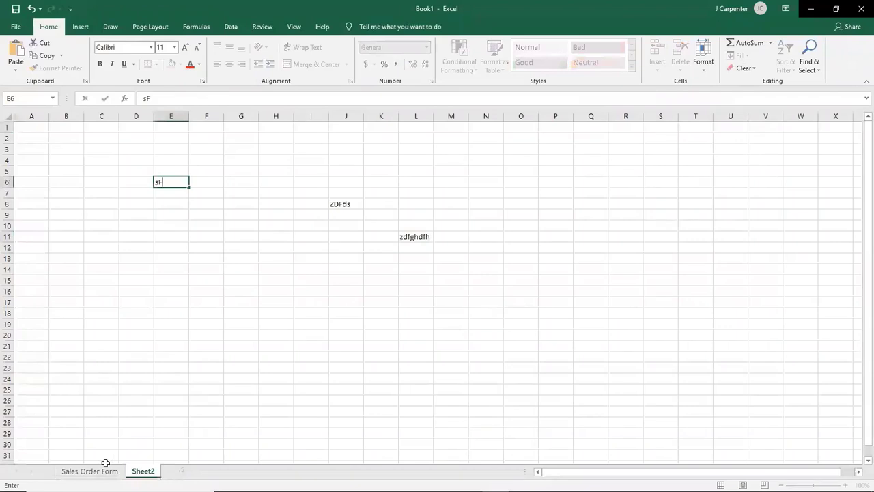
left_click(107, 469)
scroll(321, 227, "up", 5)
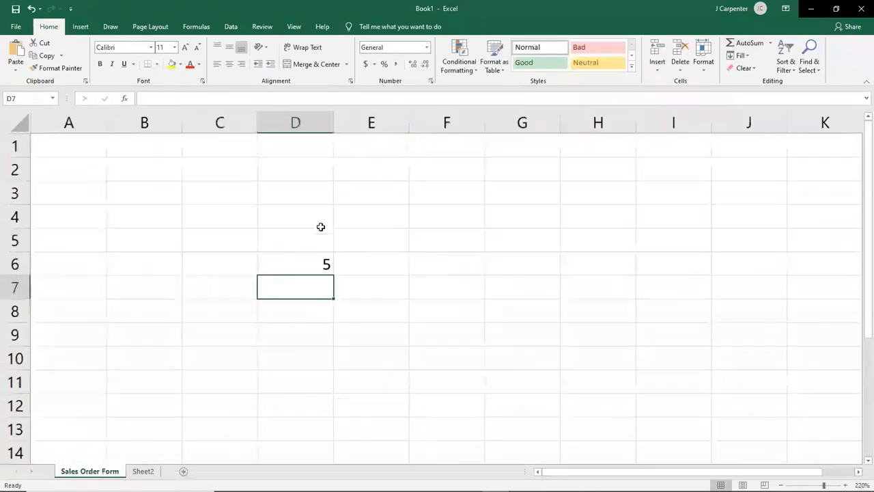
Clear the sample text from cells E6, J8 and L11 on Sheet2.
left_click(143, 471)
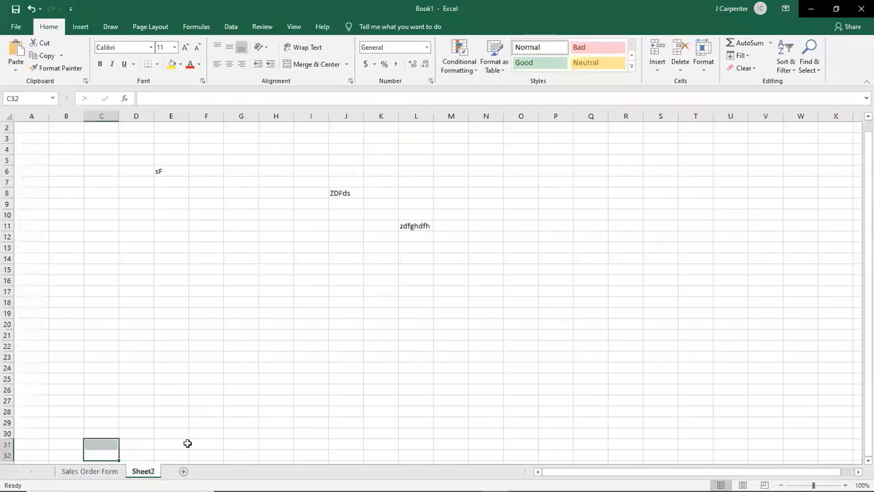
left_click(161, 178)
left_click(174, 170)
left_click(332, 192)
key("BackSpace")
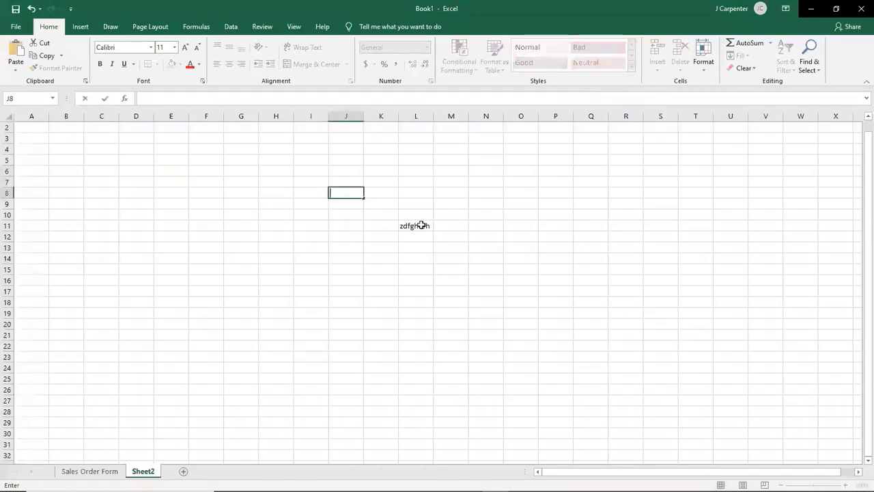
left_click(421, 224)
key("BackSpace")
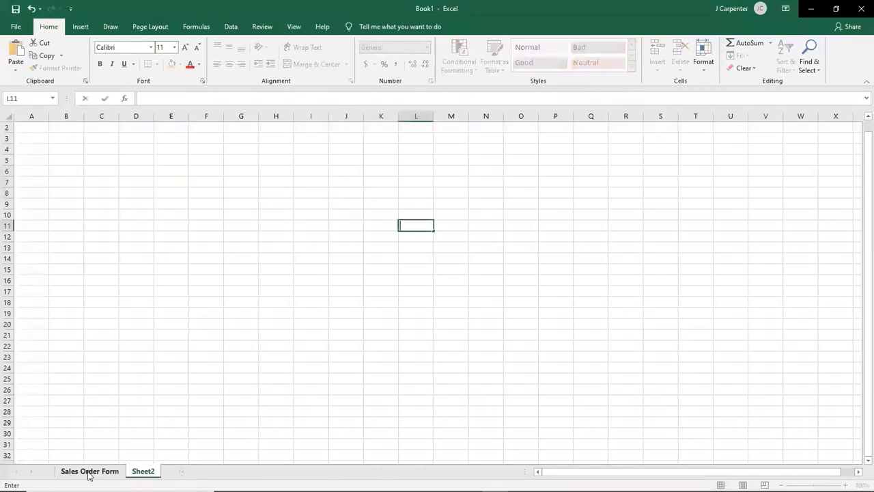
Clear cell D6 on the Sales Order Form sheet.
left_click(87, 471)
left_click(319, 273)
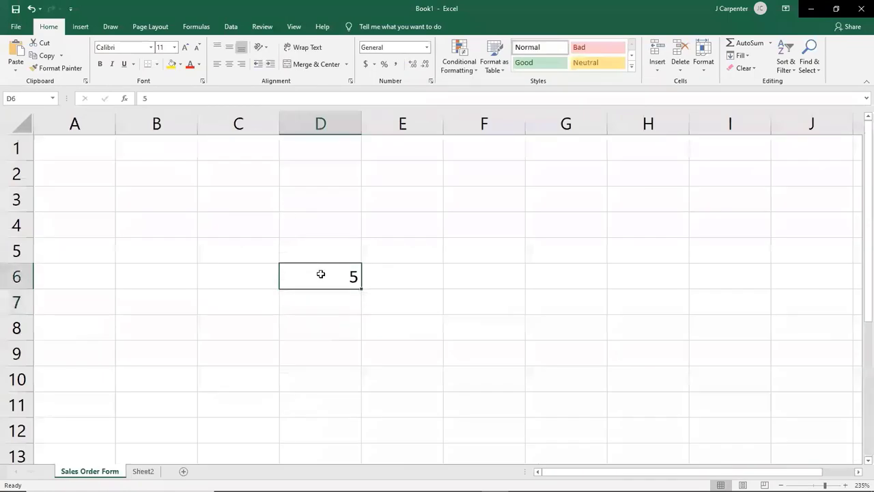
key("BackSpace")
Enter 56 in cell D3 of the Sales Order Form sheet.
left_click(309, 198)
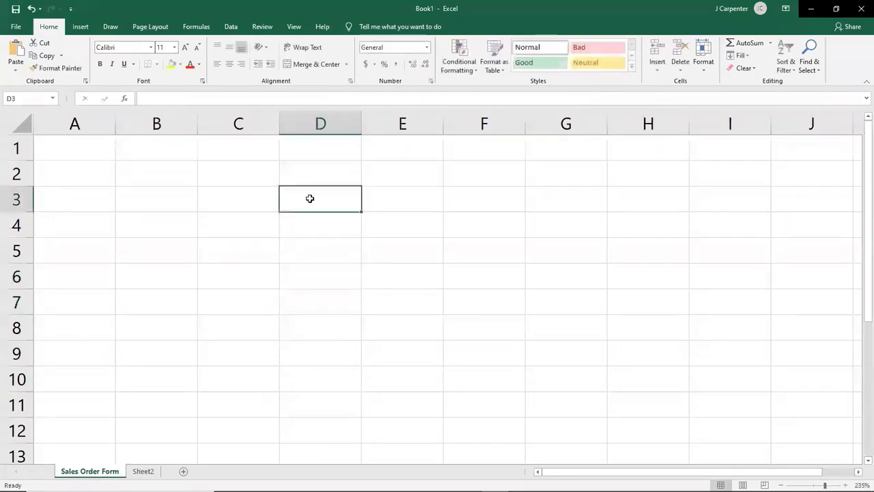
type("56")
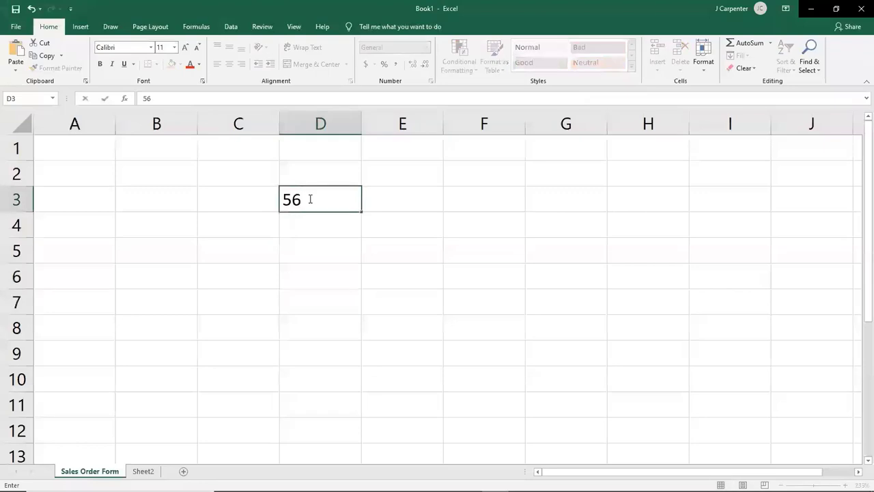
key("Return")
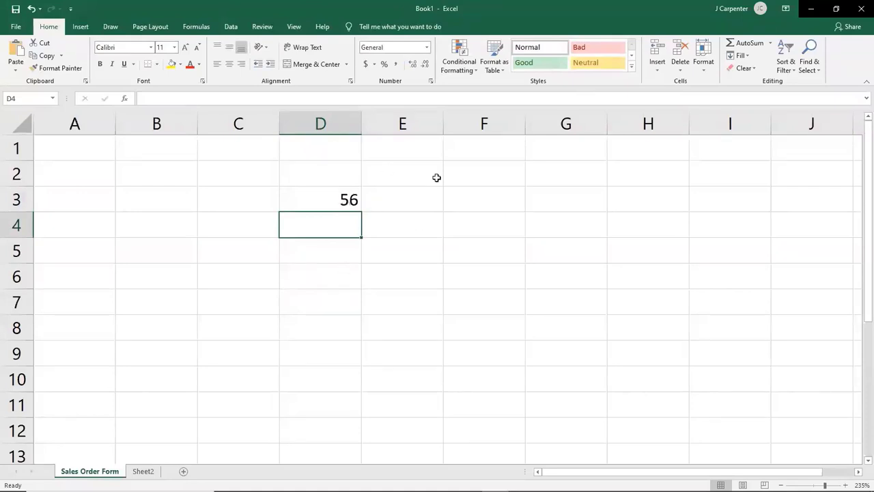
Demonstrate undo and redo on the entry of 56 in cell D3.
left_click(32, 8)
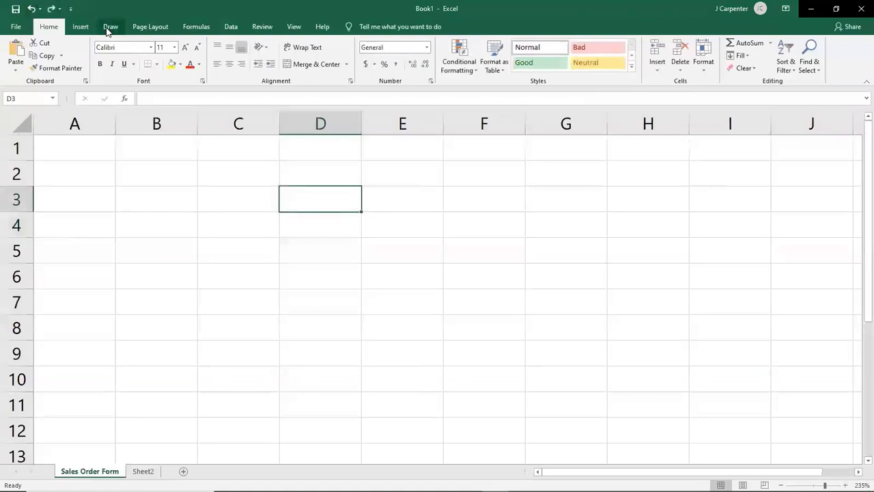
left_click(51, 9)
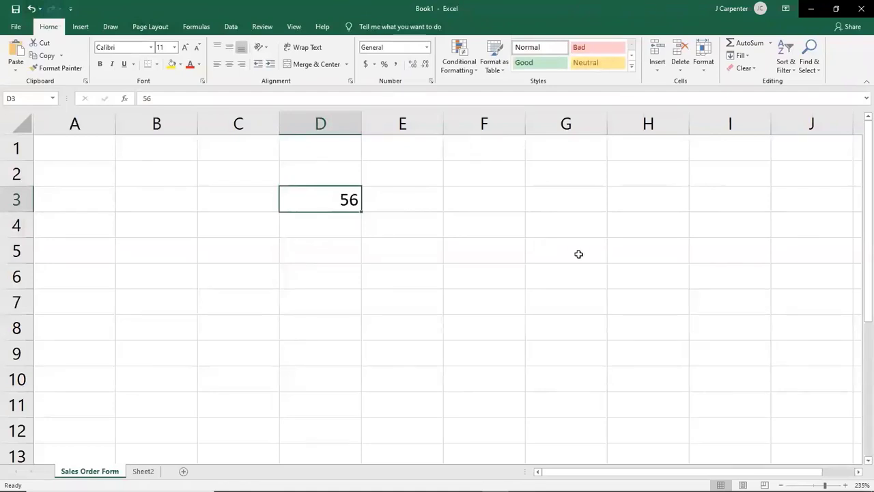
key("Delete")
key("ctrl+y")
Enter 45, 69 and 111 in cells D4, D5 and D6 below the first number.
left_click(335, 228)
type("45")
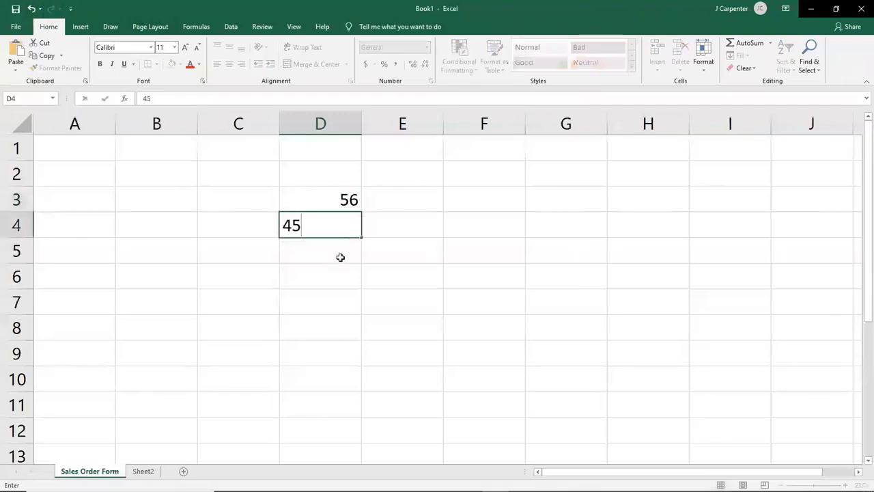
left_click(343, 250)
type("69")
left_click(347, 268)
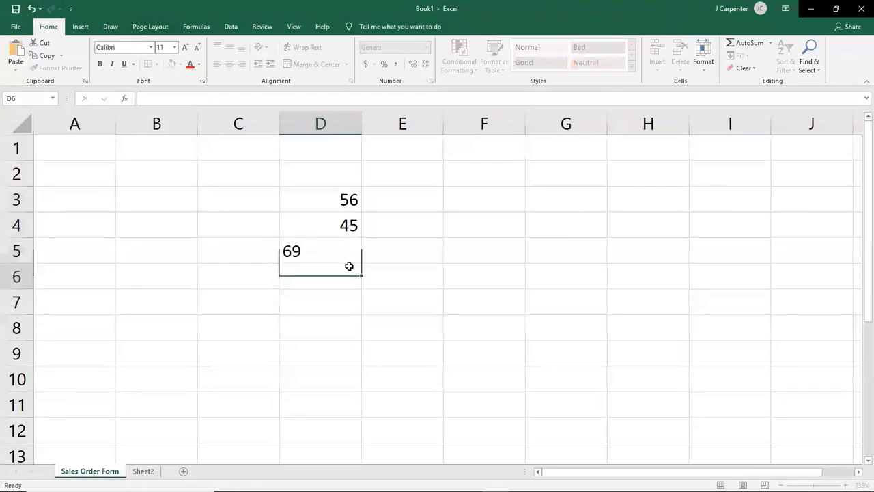
type("111")
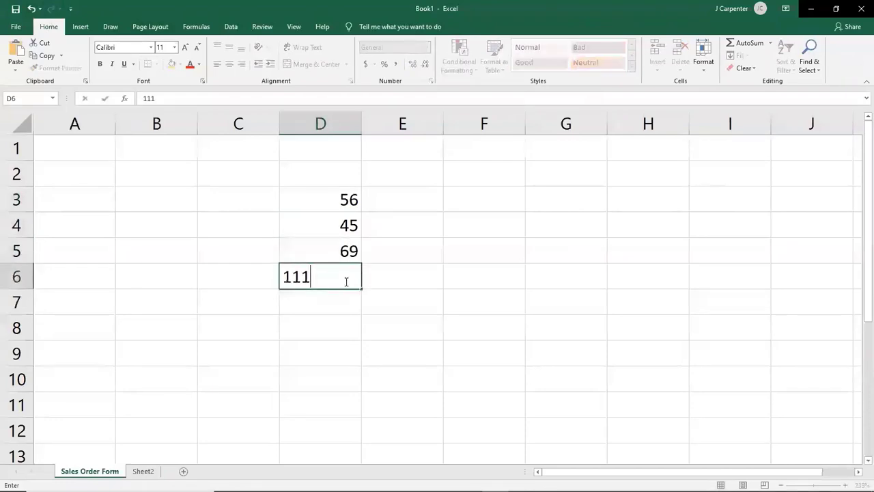
left_click(332, 316)
Undo the number entries in D3:D6 one after another until those cells are empty.
left_click(32, 9)
left_click(31, 9)
left_click(31, 9)
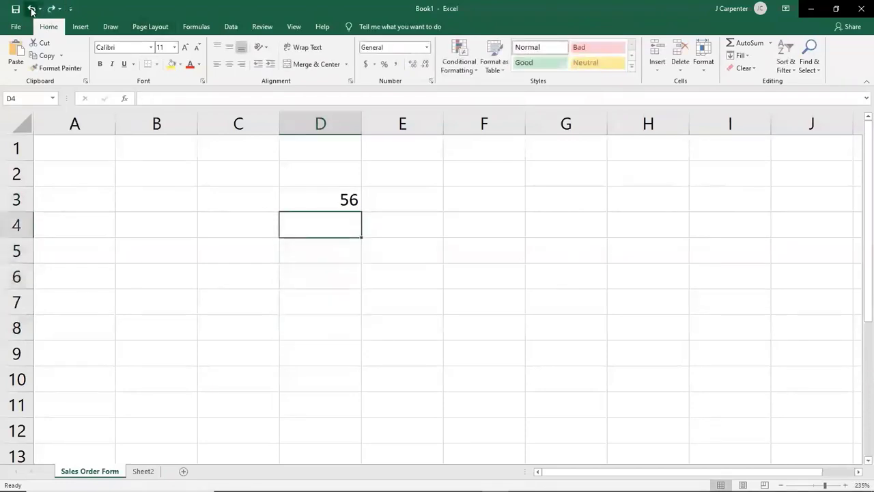
left_click(32, 9)
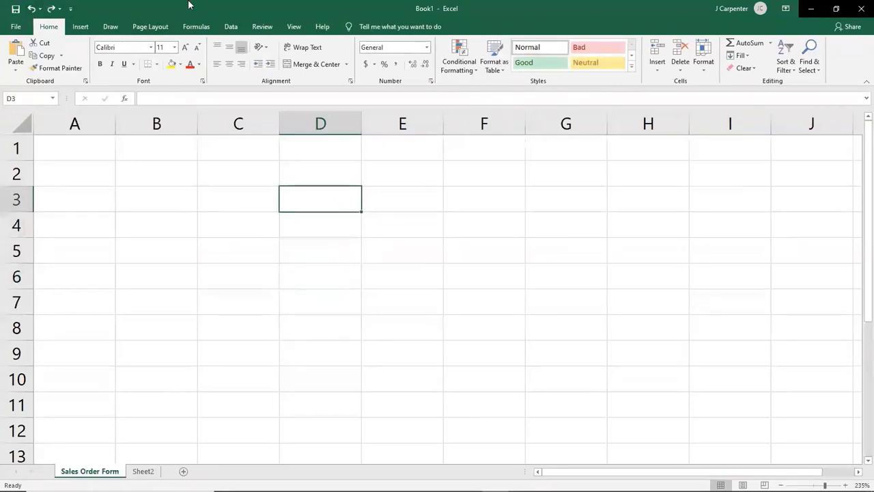
Switch to the Pearson eText in Chrome and advance to page 00-03 about the spreadsheet ribbon.
scroll(197, 211, "down", 2)
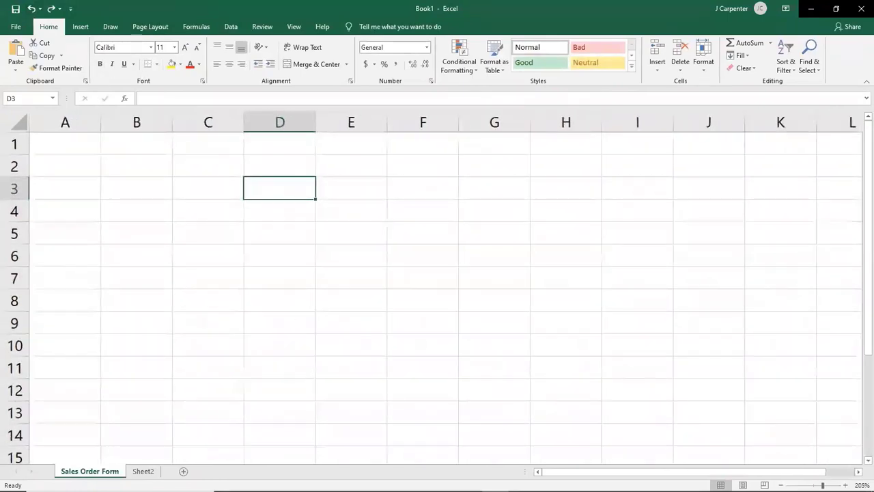
left_click(443, 481)
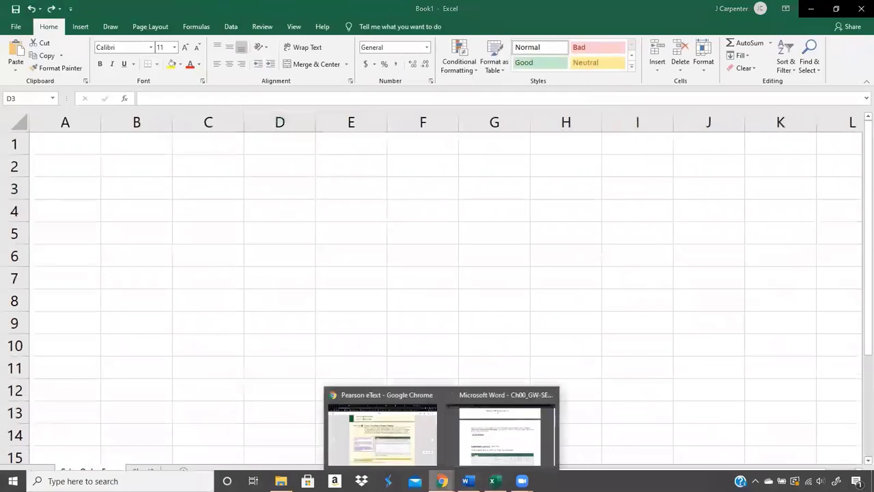
left_click(426, 439)
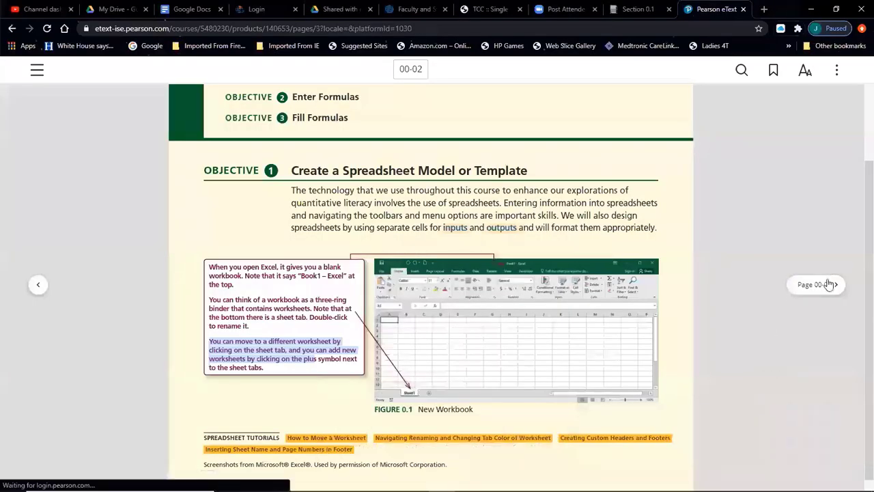
left_click(829, 284)
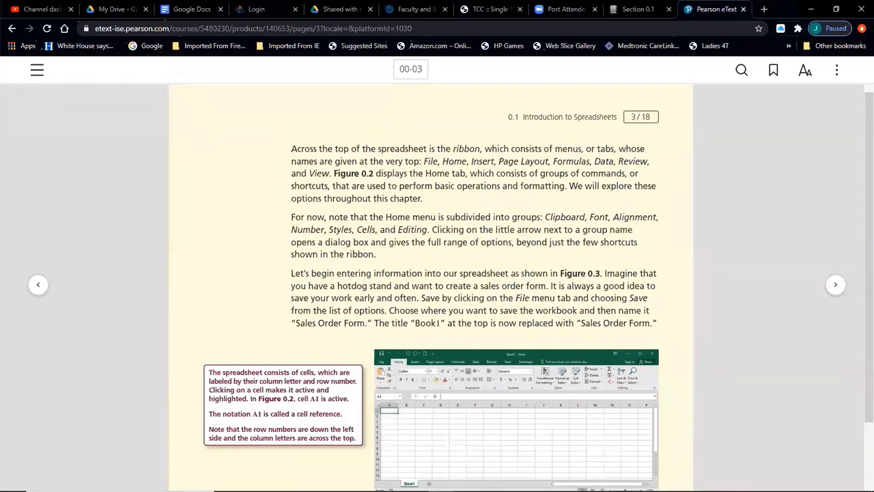
Compare the eText's description of the Home ribbon groups with the workbook in Excel, ending in Excel.
left_click(493, 486)
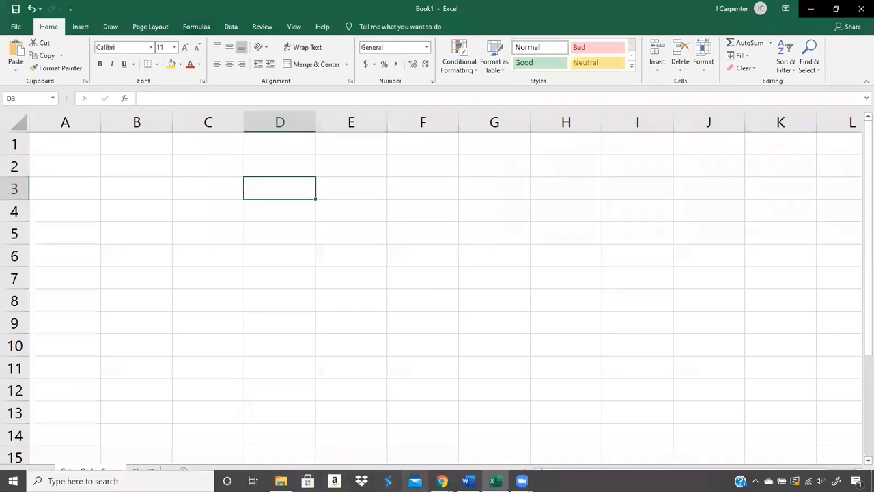
mouse_move(442, 480)
left_click(396, 437)
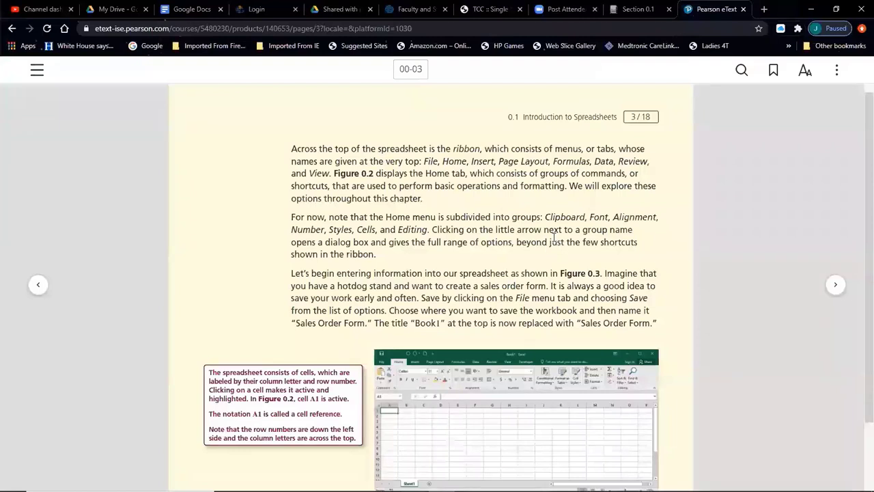
mouse_move(400, 489)
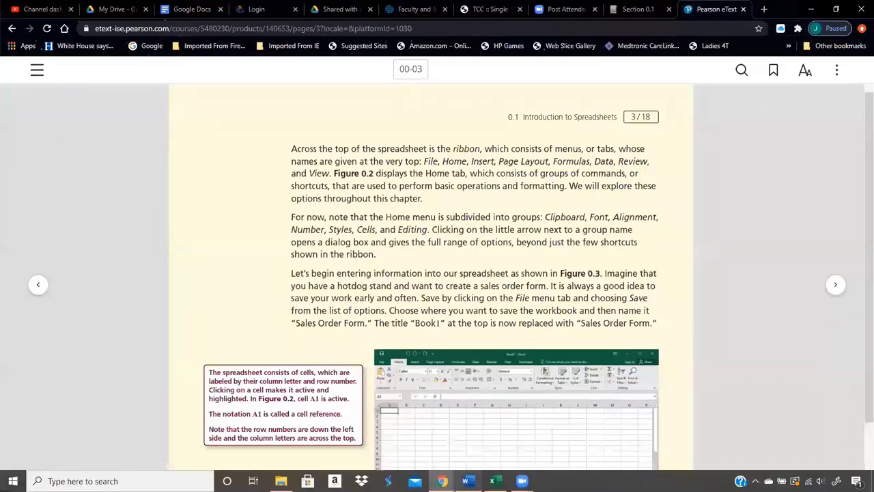
left_click(492, 481)
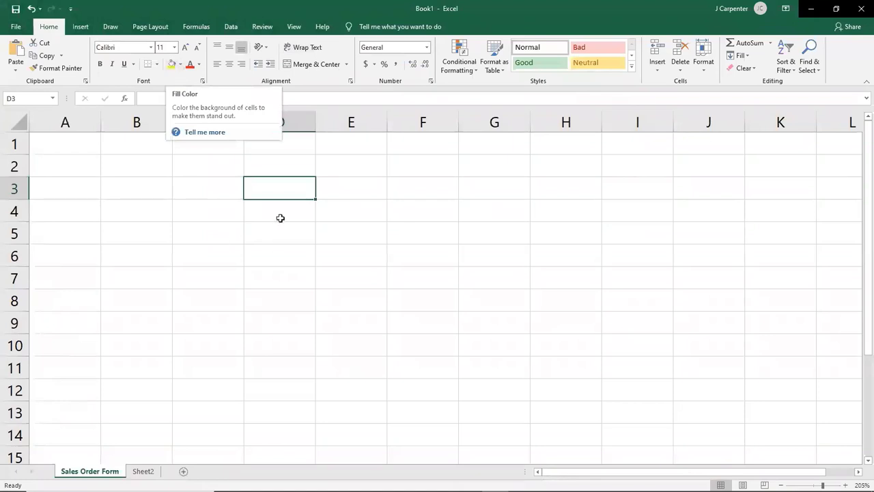
Fill cell D3 and the range F2:H7 with yellow, and undo both fills.
left_click(170, 64)
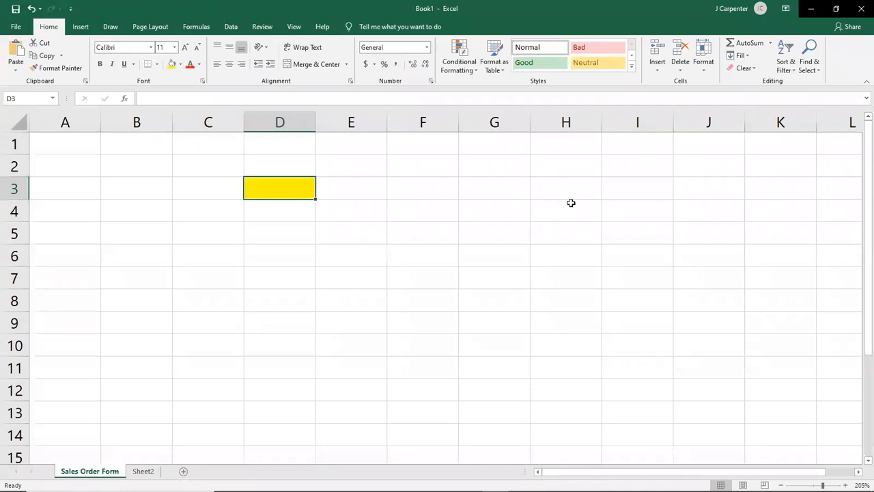
left_click_drag(422, 166, 566, 277)
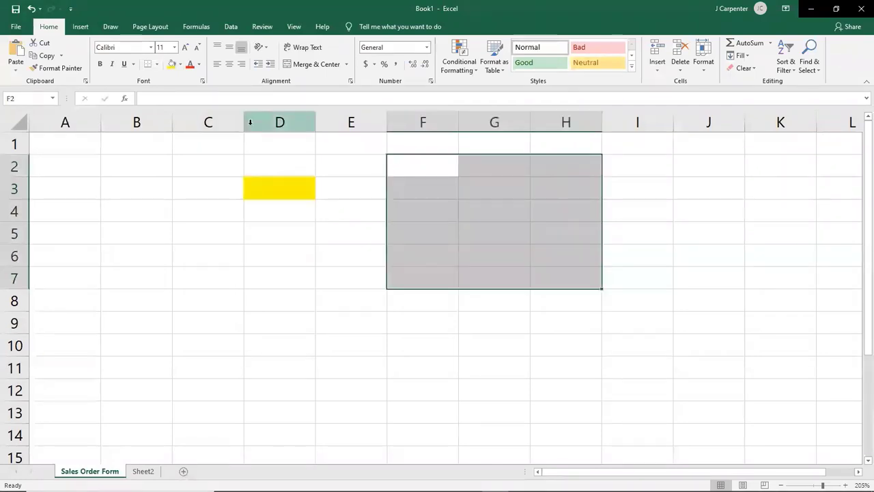
left_click(172, 63)
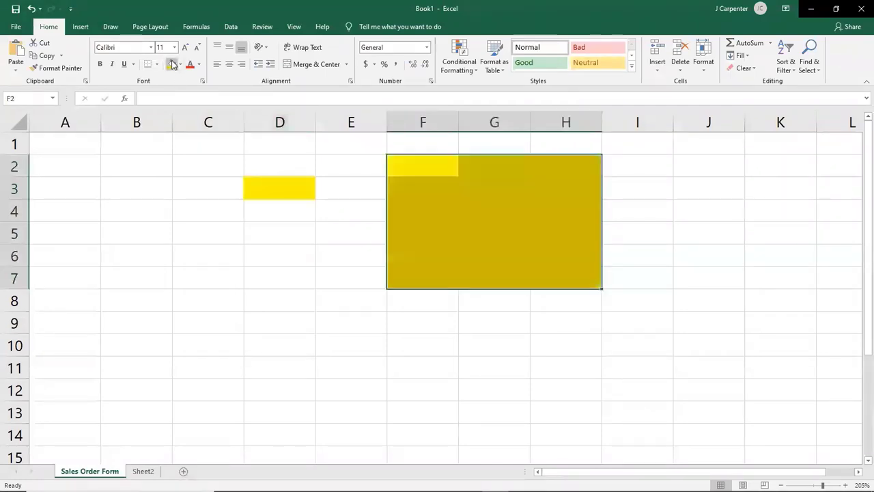
left_click(558, 350)
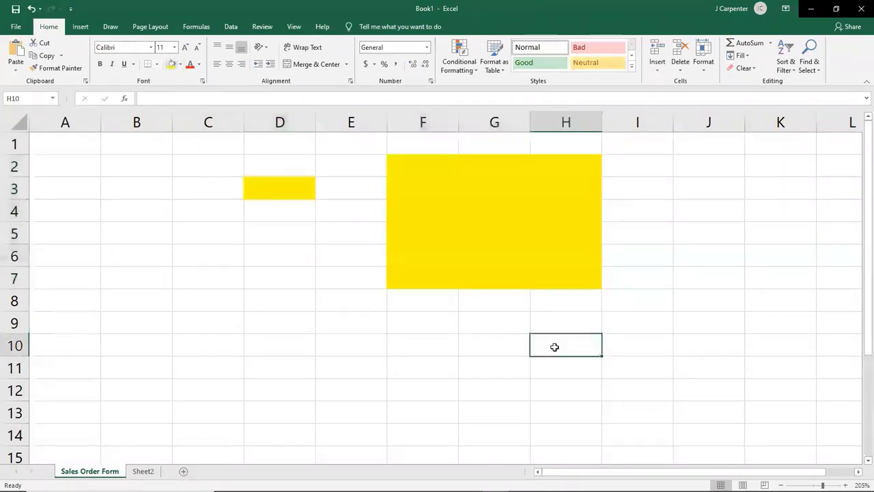
left_click(31, 9)
left_click(31, 9)
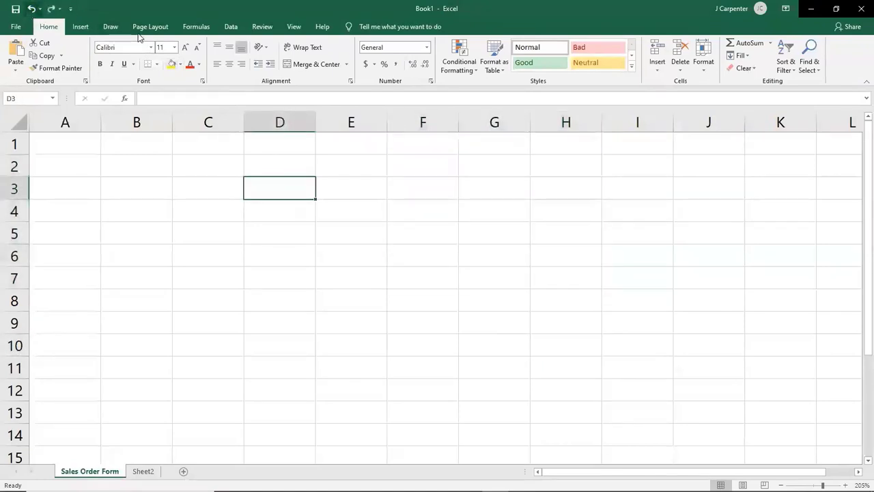
Try a dark green and an orange fill color on cell D3.
left_click(181, 64)
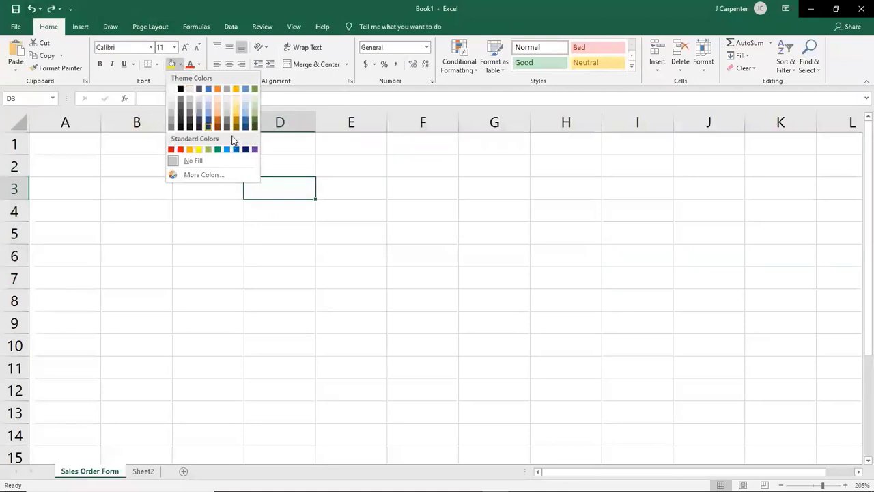
left_click(254, 120)
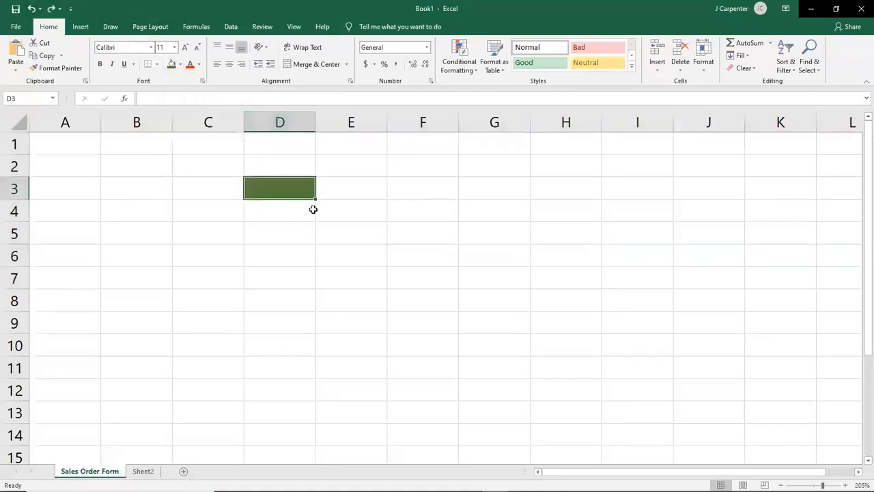
left_click(181, 64)
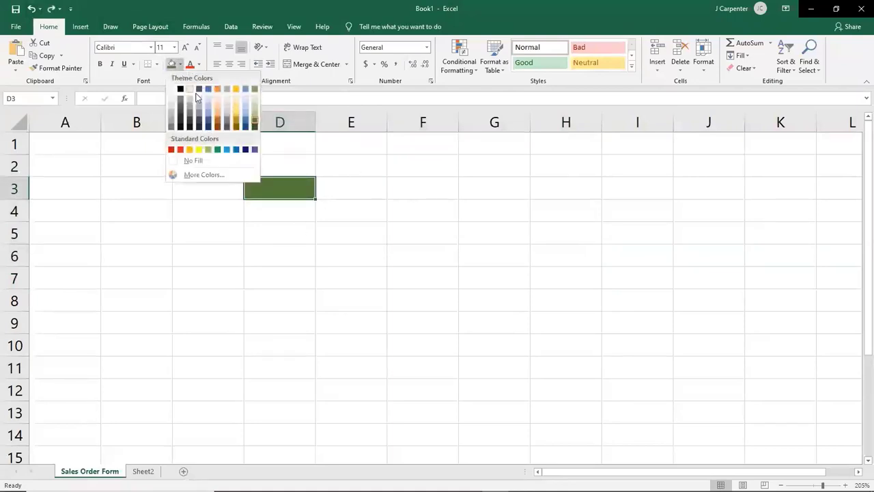
left_click(216, 89)
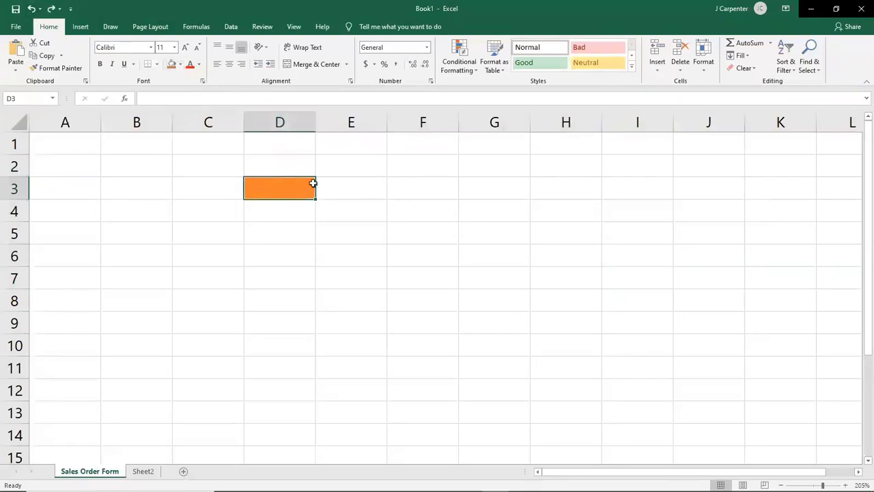
Fill cell D3 with light blue and cell G3 with black.
left_click(179, 65)
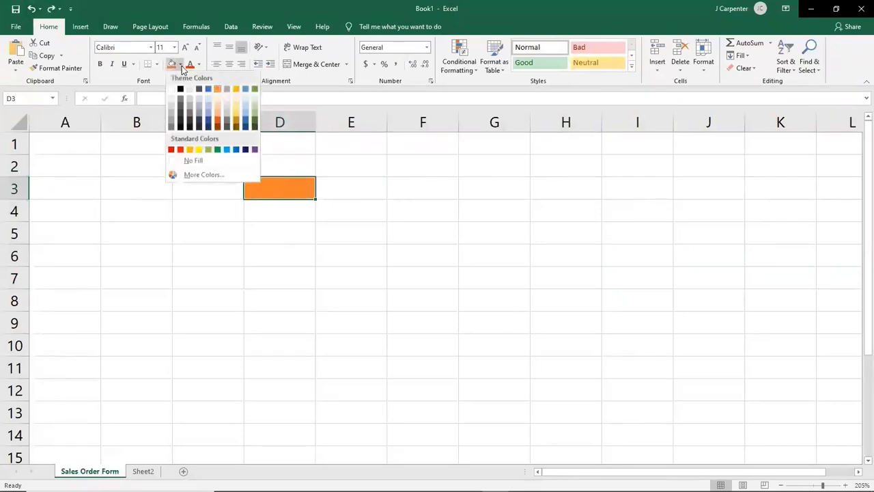
left_click(245, 121)
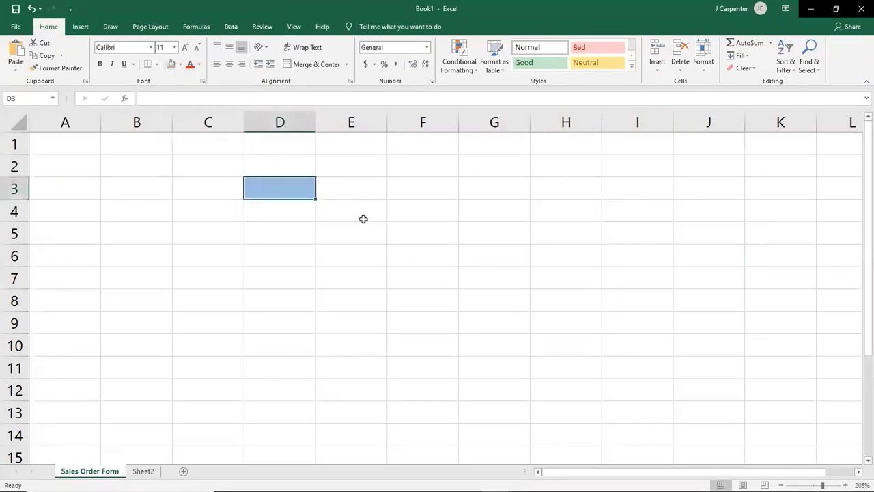
left_click(524, 194)
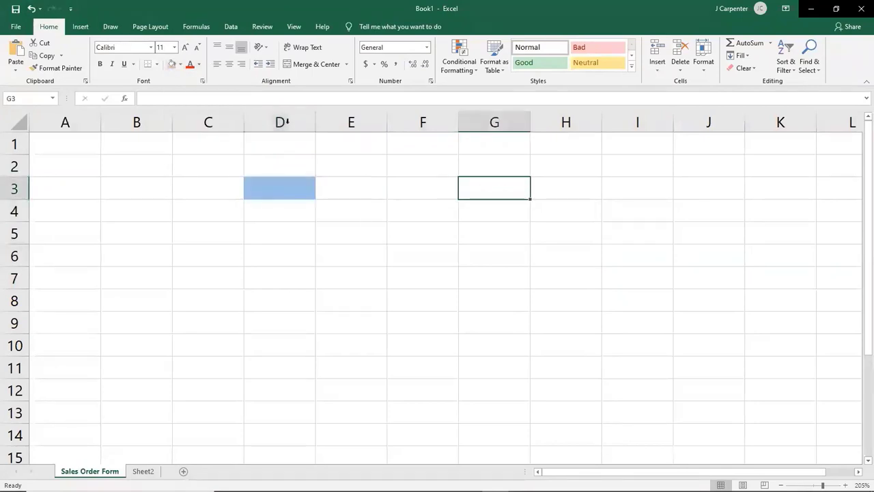
left_click(179, 65)
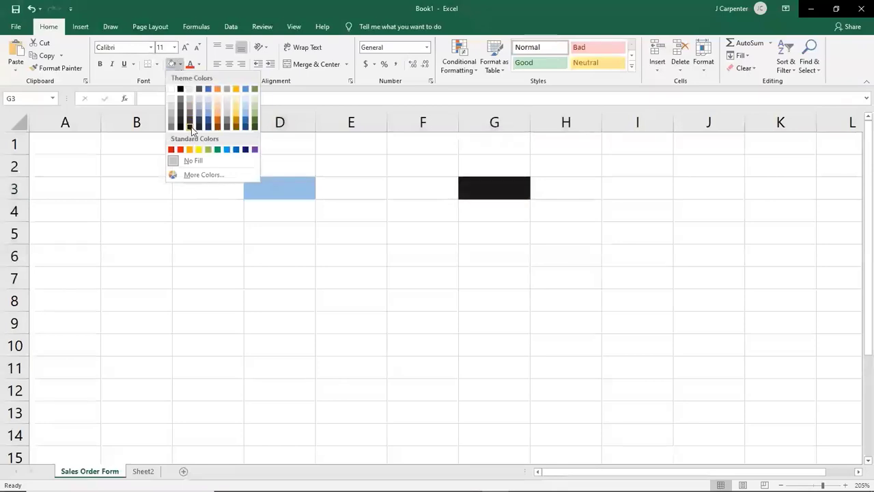
left_click(194, 114)
left_click(571, 194)
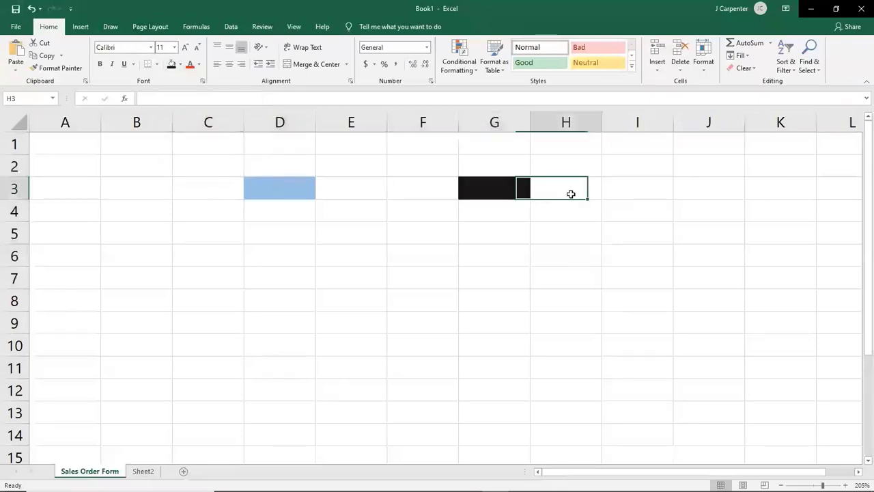
Fill the range C8:E11 with the standard light green color.
left_click(298, 283)
left_click_drag(232, 293, 365, 369)
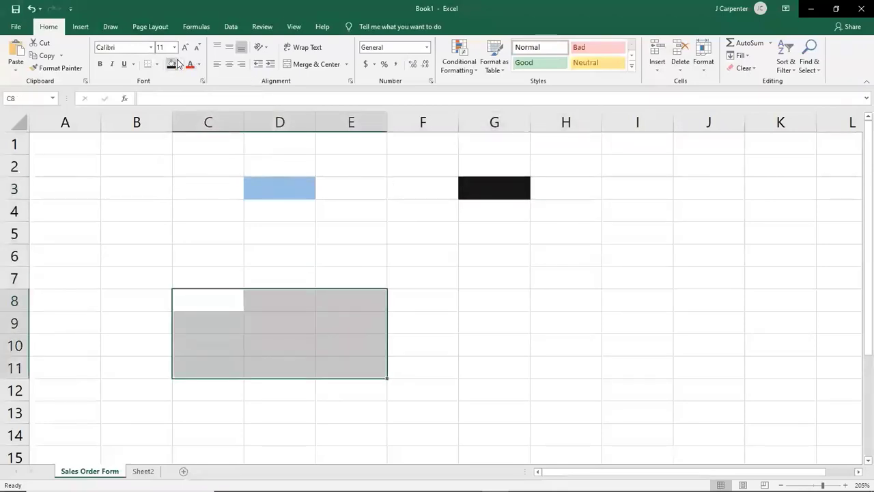
left_click(181, 64)
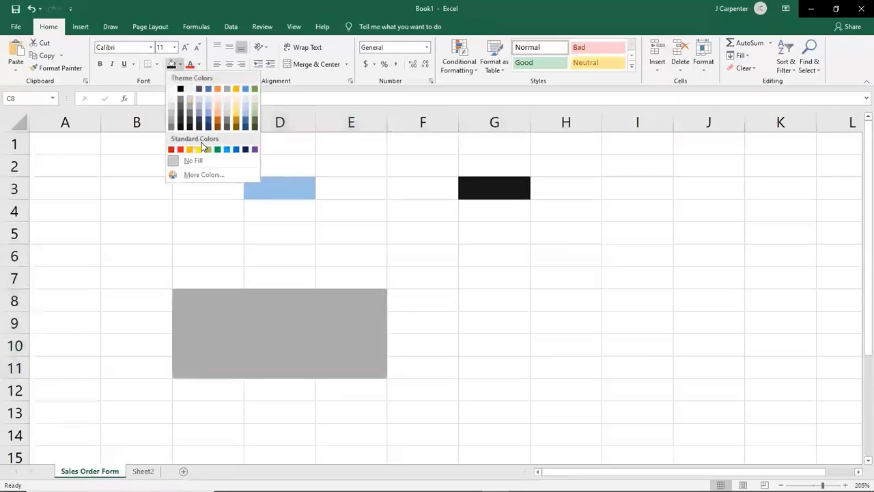
left_click(209, 149)
left_click(340, 216)
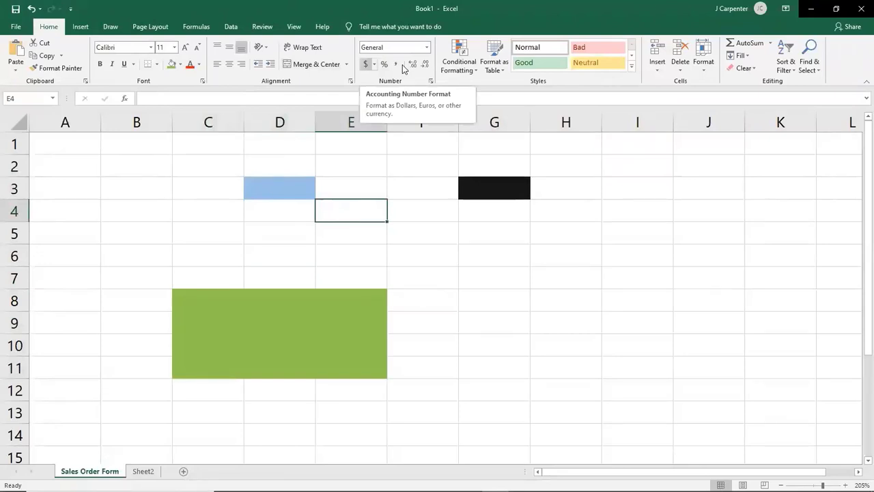
Enter 5 in cell F6 and give that cell the dollar Accounting number format.
left_click(434, 256)
type("5")
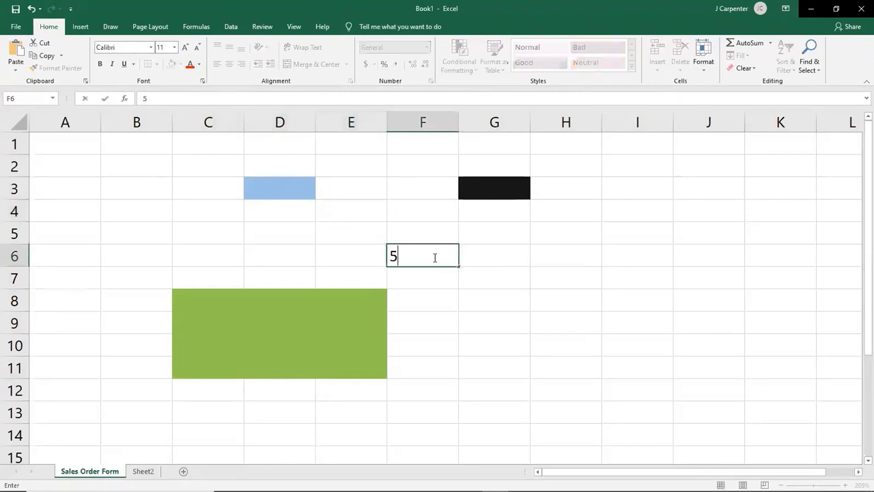
key("Return")
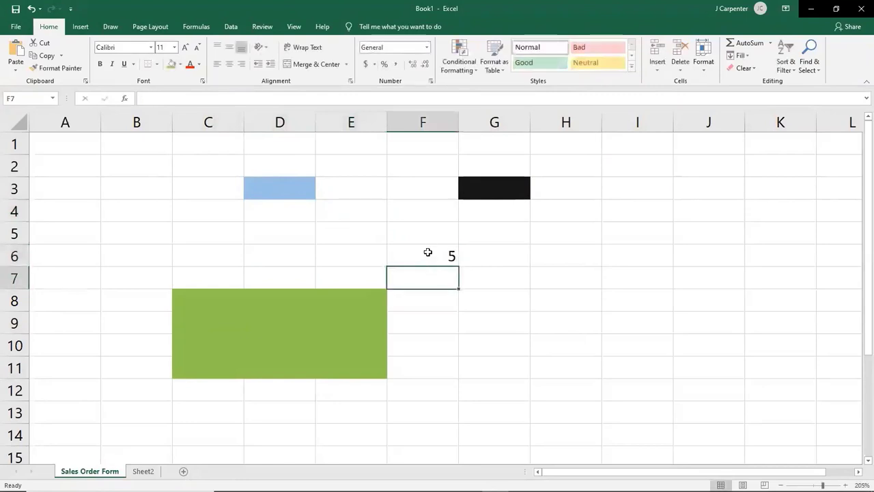
left_click(428, 253)
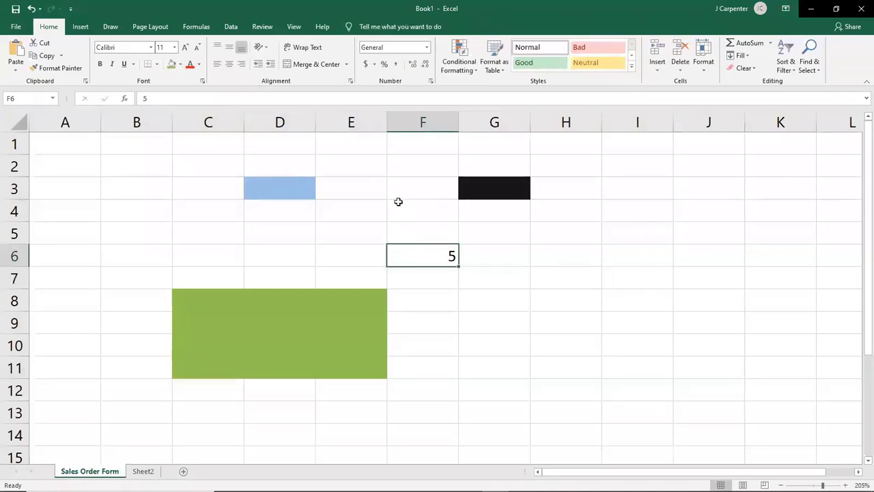
left_click(366, 64)
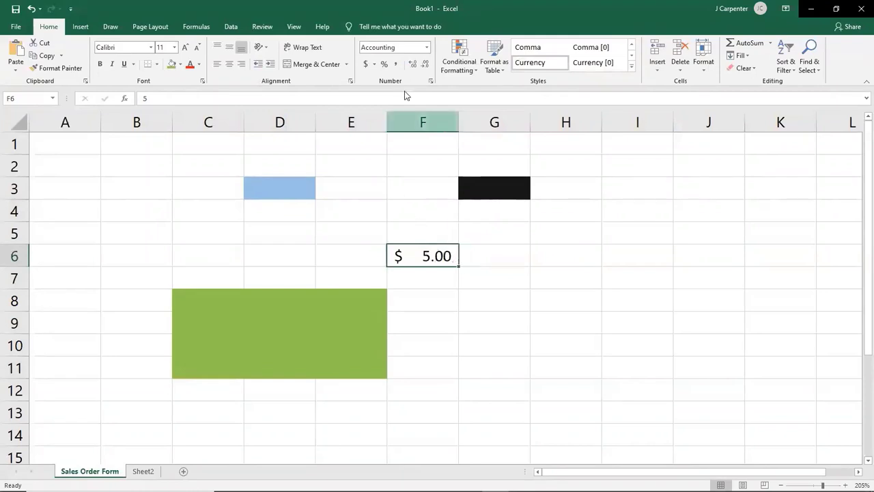
Try the English (United Kingdom), Euro, dollar and Chinese (China) accounting formats on cell F6.
left_click(375, 67)
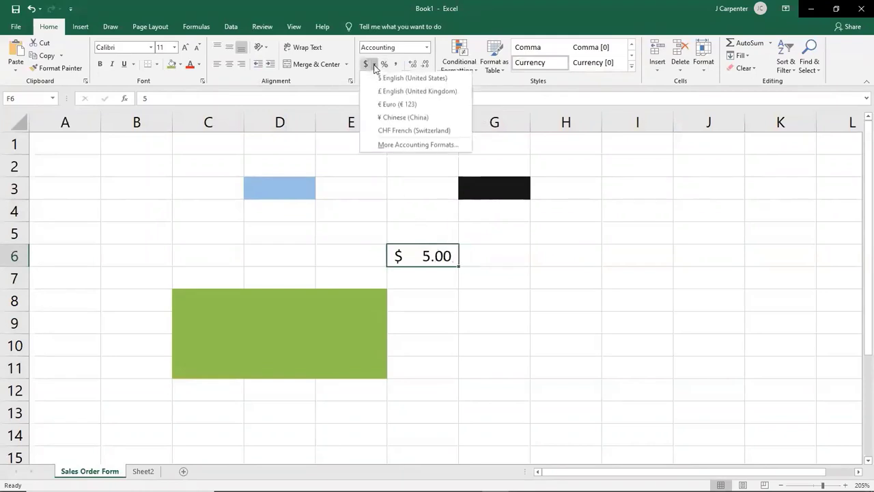
left_click(401, 93)
left_click(375, 65)
left_click(390, 103)
left_click(368, 65)
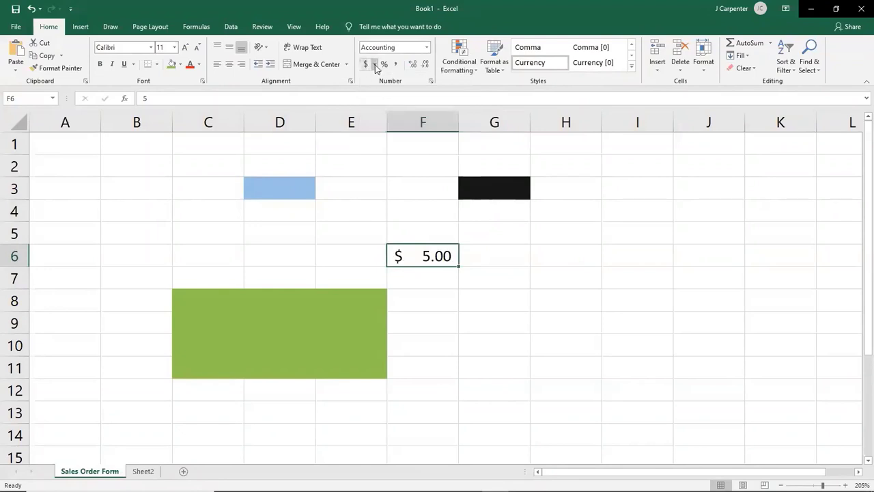
left_click(373, 64)
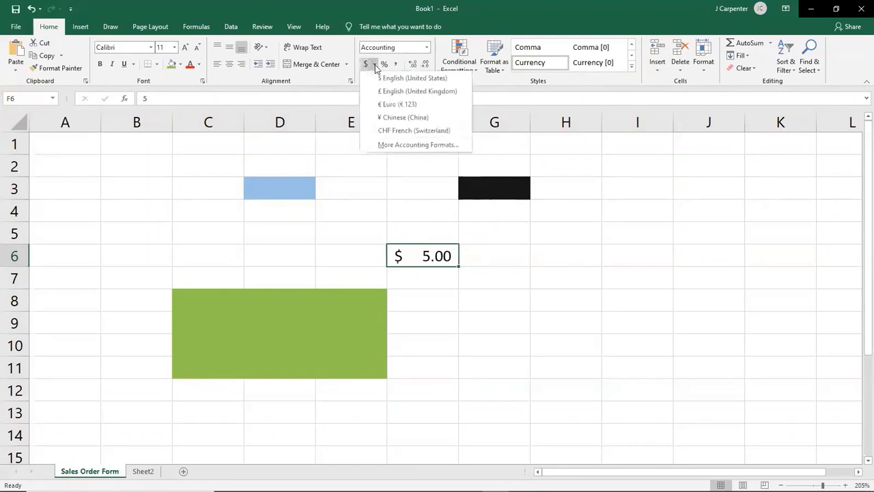
left_click(392, 119)
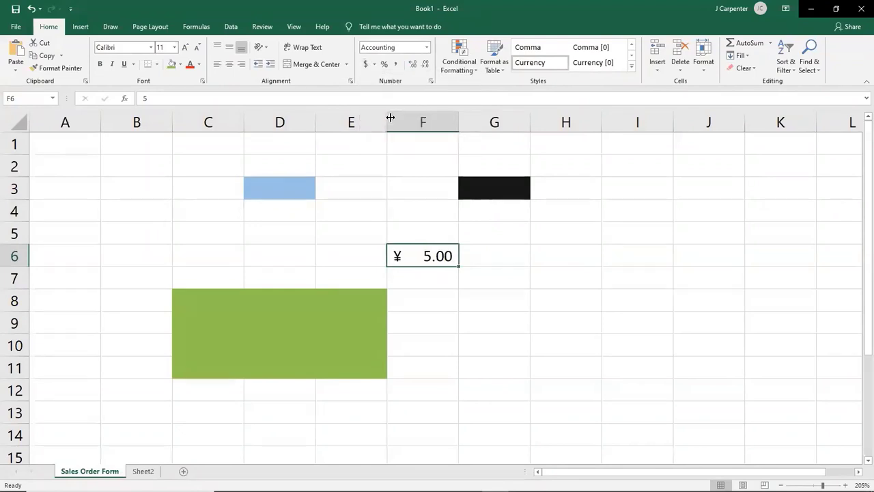
Apply the Comma Style number format to cell F6.
left_click(373, 64)
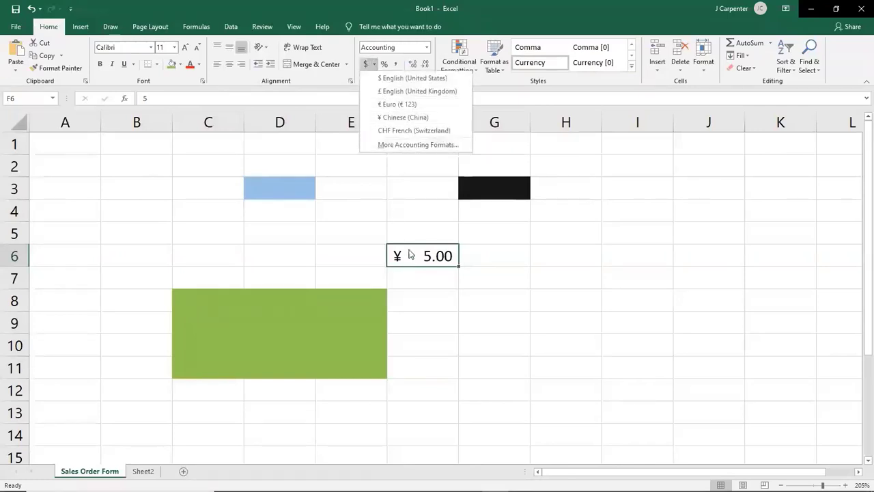
left_click(400, 68)
left_click(400, 69)
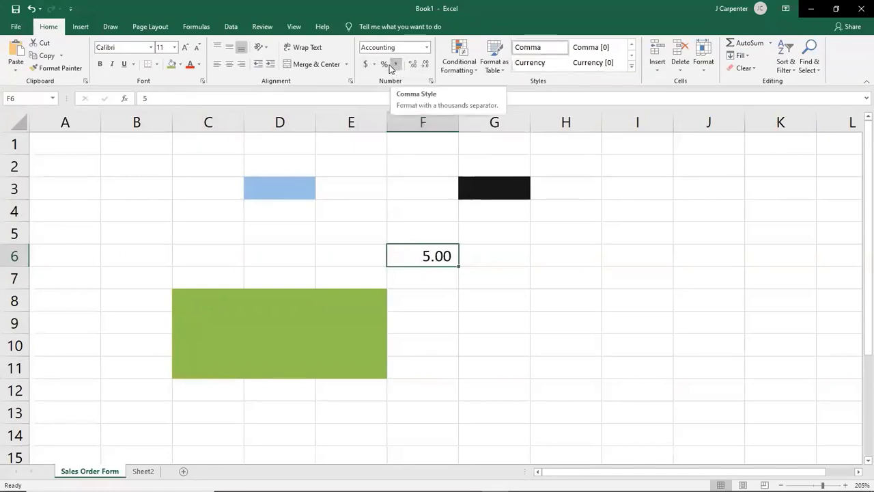
Apply the Percent style to cell F6, and enter .05 in cell F5 with the same percent format.
left_click(385, 65)
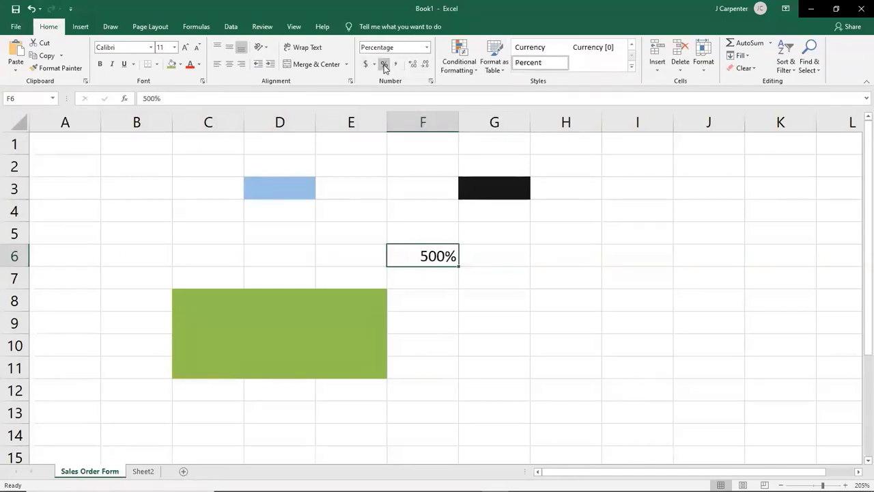
left_click(438, 236)
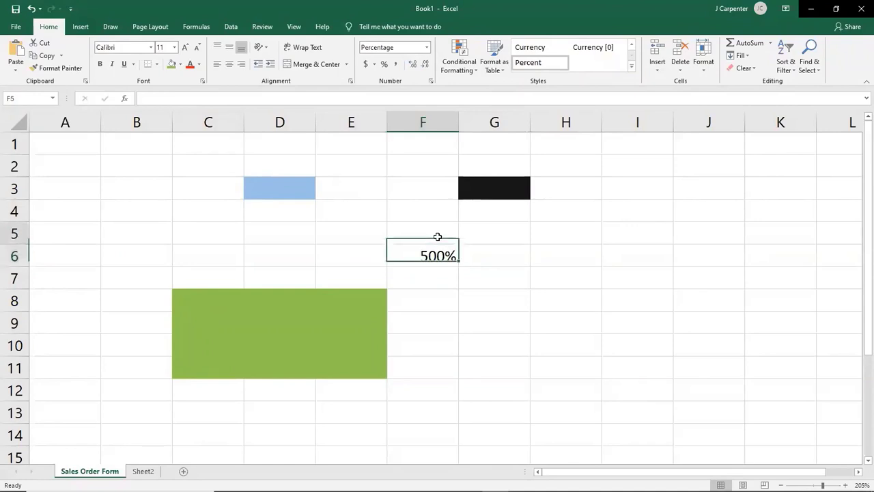
type(".05")
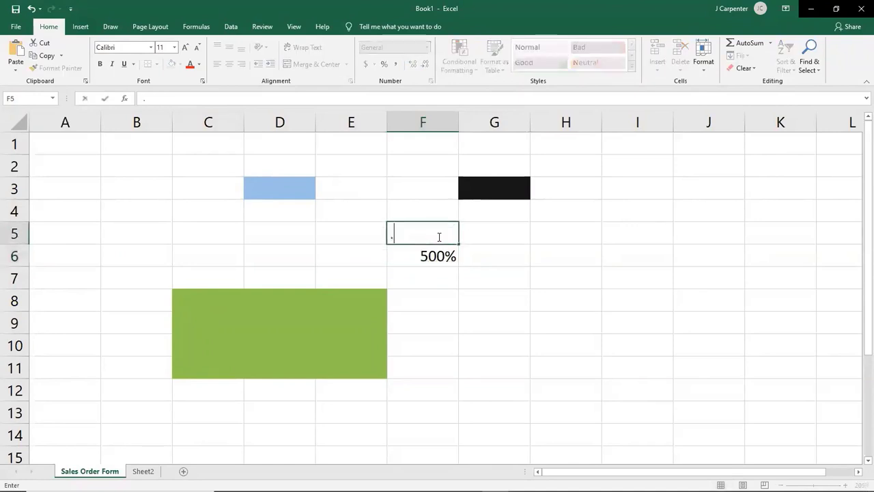
key("Return")
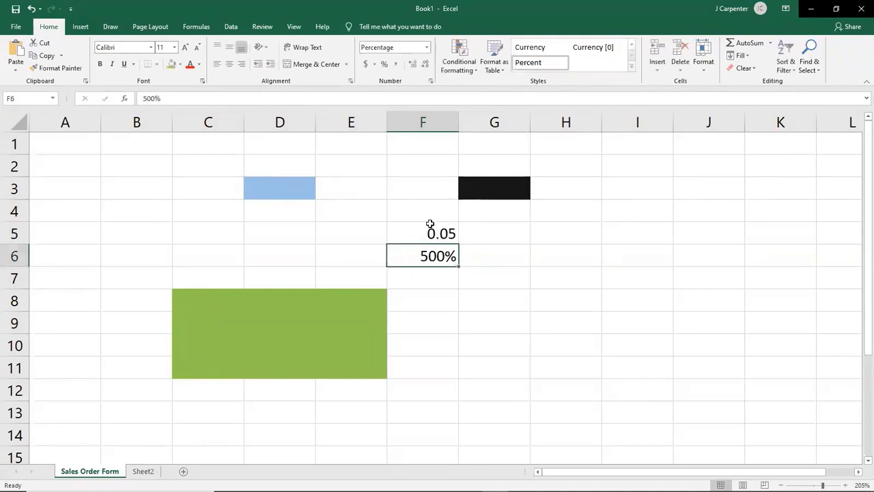
left_click(403, 227)
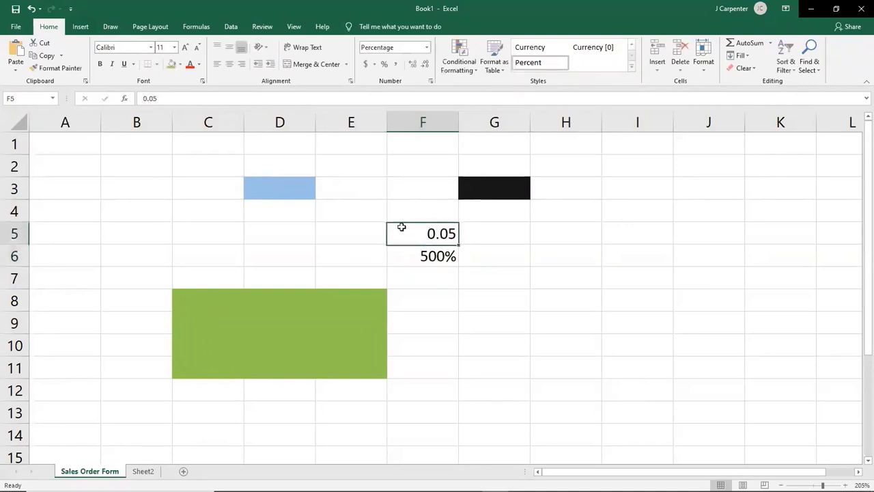
left_click(384, 63)
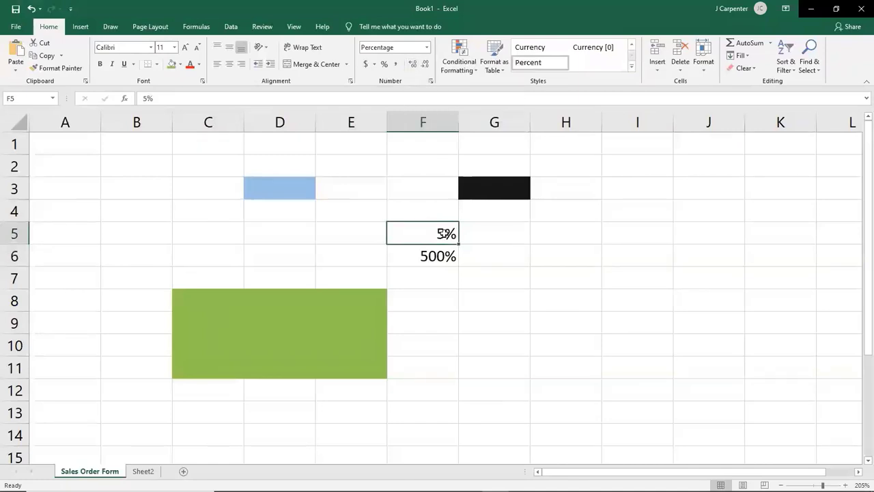
Increase the percentage in cell F5 to four decimal places and decrease it back to none.
left_click(412, 66)
left_click(412, 66)
left_click(413, 65)
left_click(413, 65)
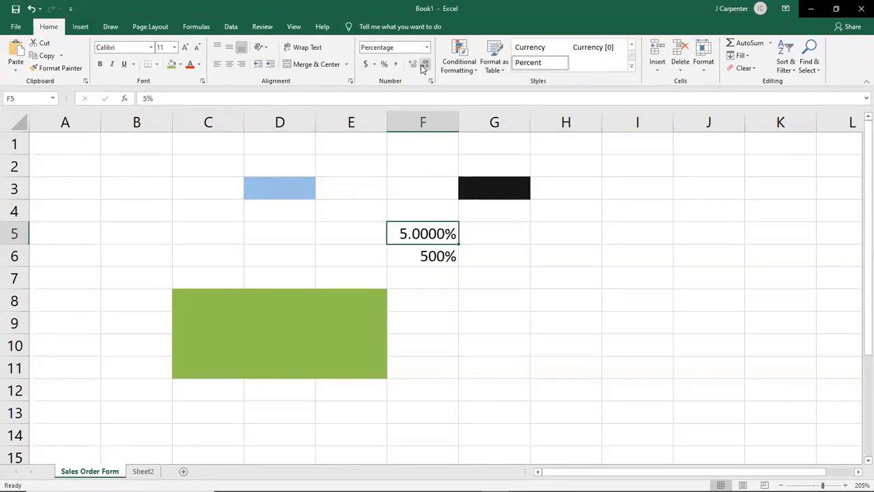
left_click(423, 66)
left_click(424, 66)
left_click(424, 65)
left_click(423, 66)
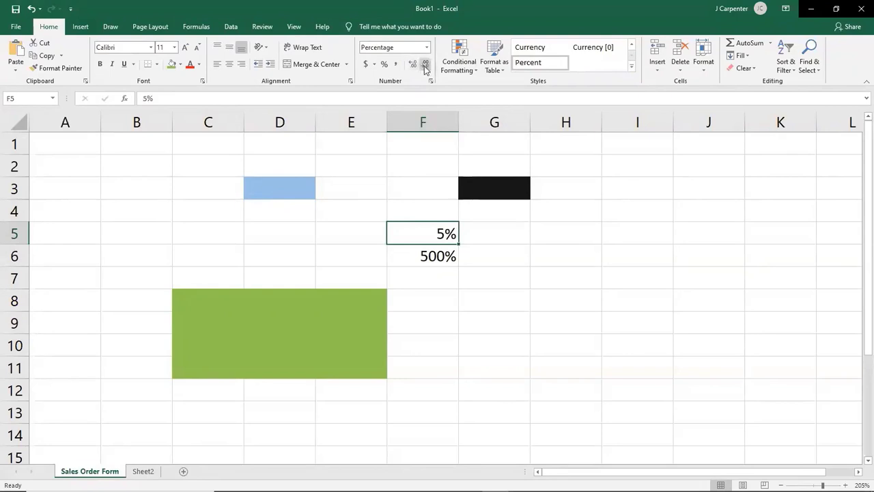
Examine the list of available number formats for the empty cell F4.
left_click(421, 213)
left_click(427, 47)
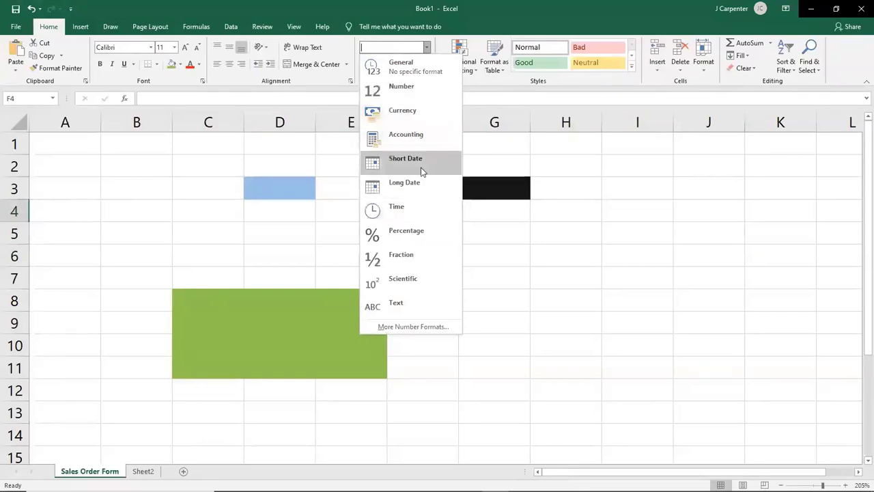
left_click(587, 204)
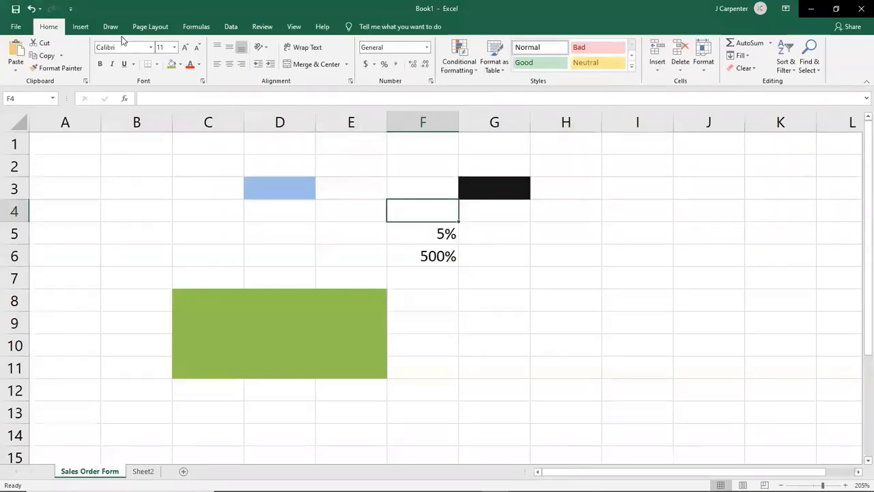
Undo the number entries, number formats and cell fills made on the Sales Order Form sheet.
left_click(34, 9)
left_click(34, 9)
left_click(35, 9)
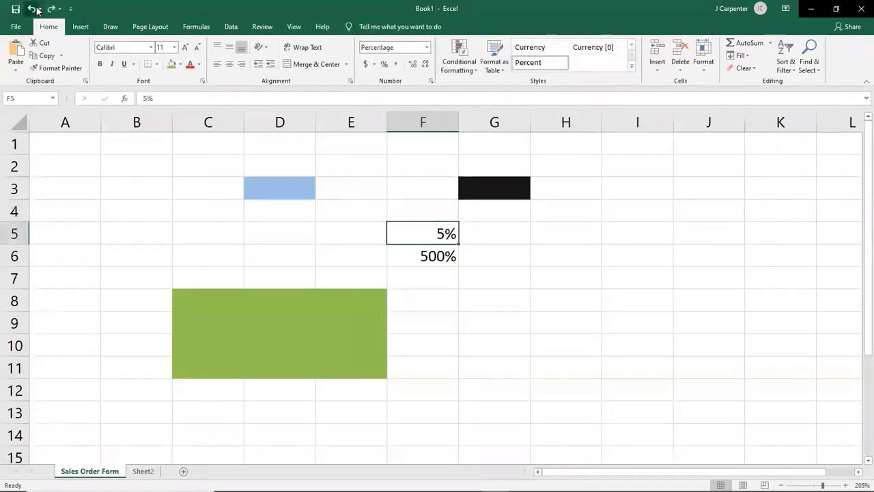
left_click(36, 8)
left_click(36, 8)
left_click(35, 8)
left_click(36, 8)
left_click(35, 8)
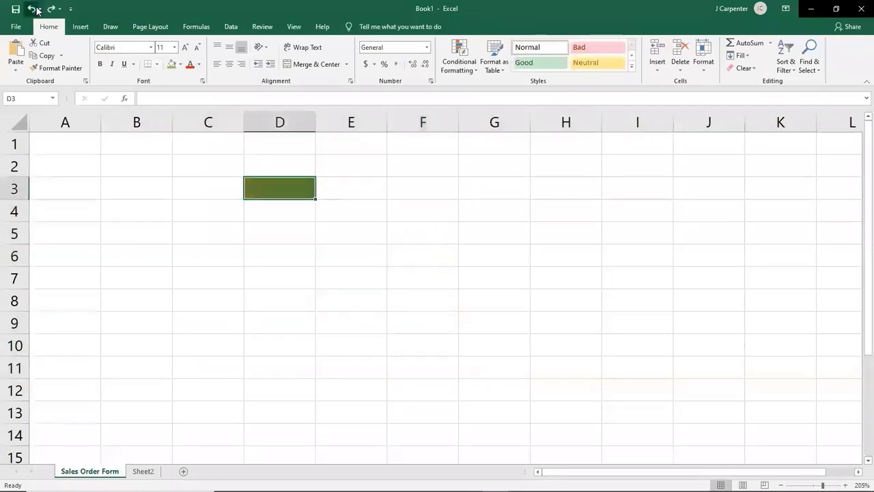
left_click(36, 8)
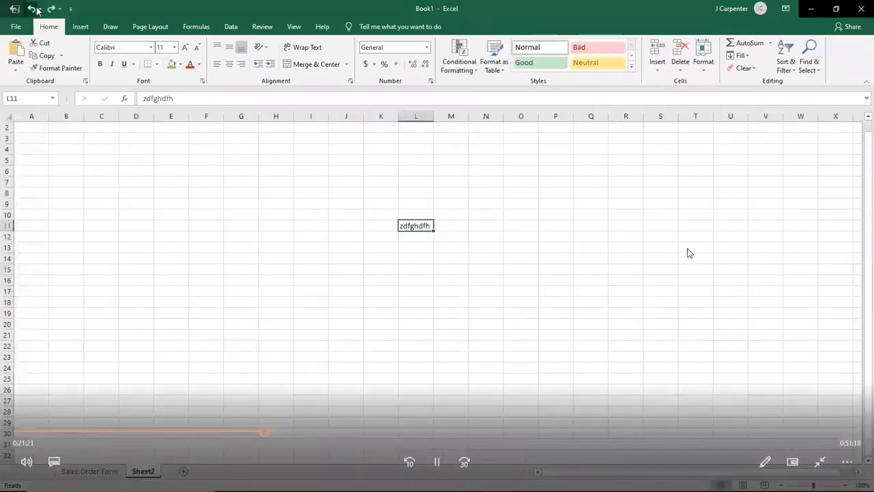
Switch from the lecture video to the Pearson eText and the blank Word document, and return to the video.
key("alt+Tab")
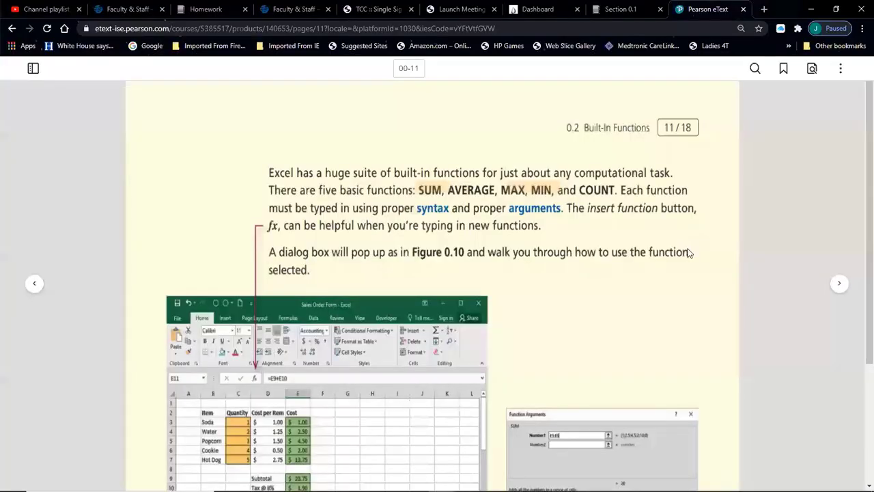
key("alt+Tab")
key("alt+Tab")
key("alt+Tab")
key("alt+Tab")
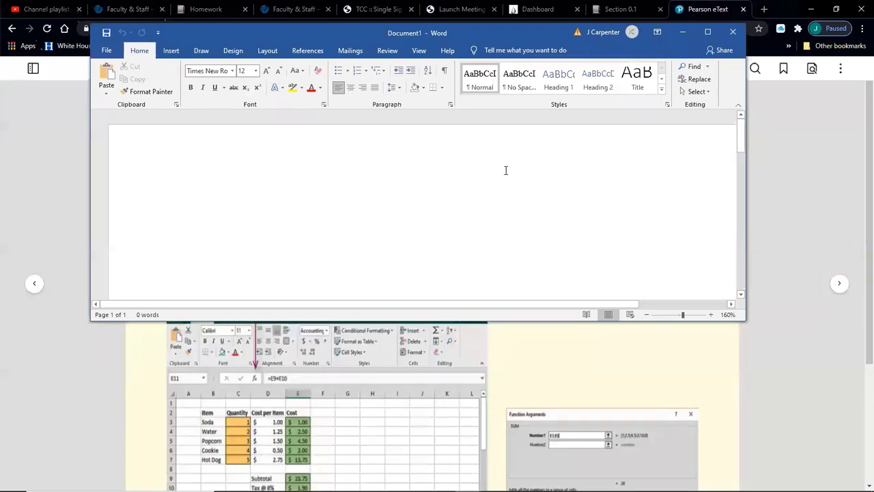
left_click(469, 483)
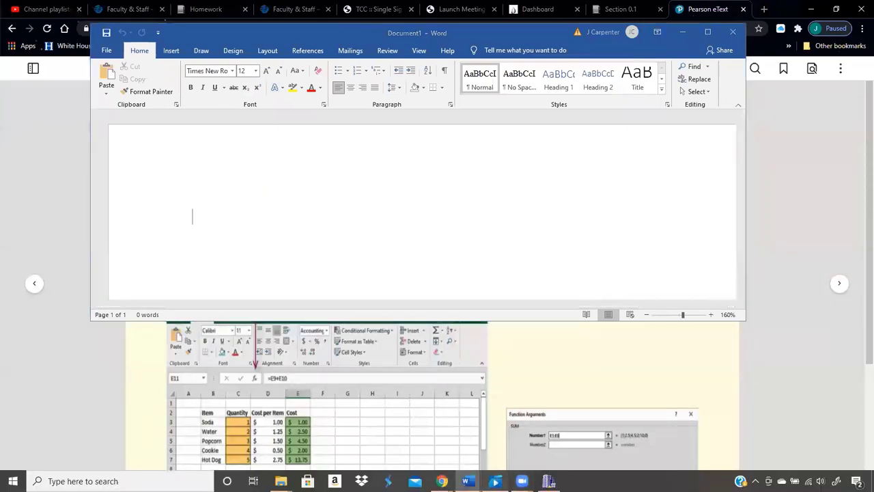
left_click(456, 429)
key("alt+Tab")
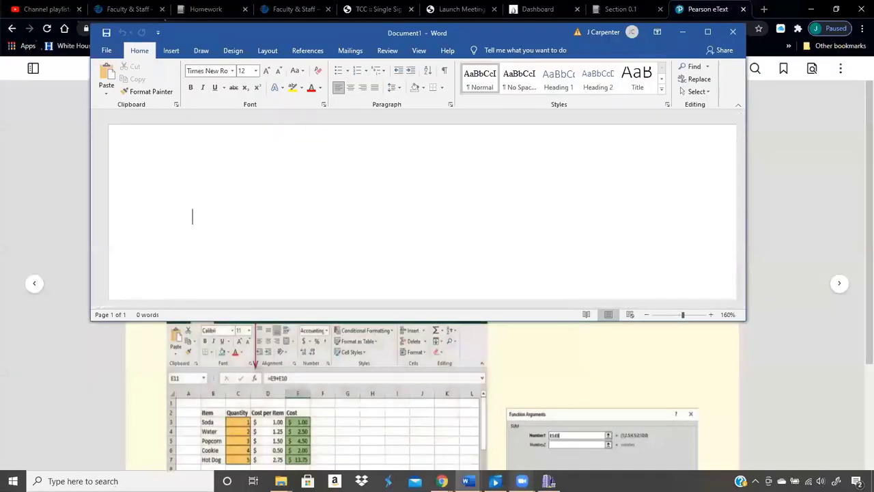
key("alt+Tab")
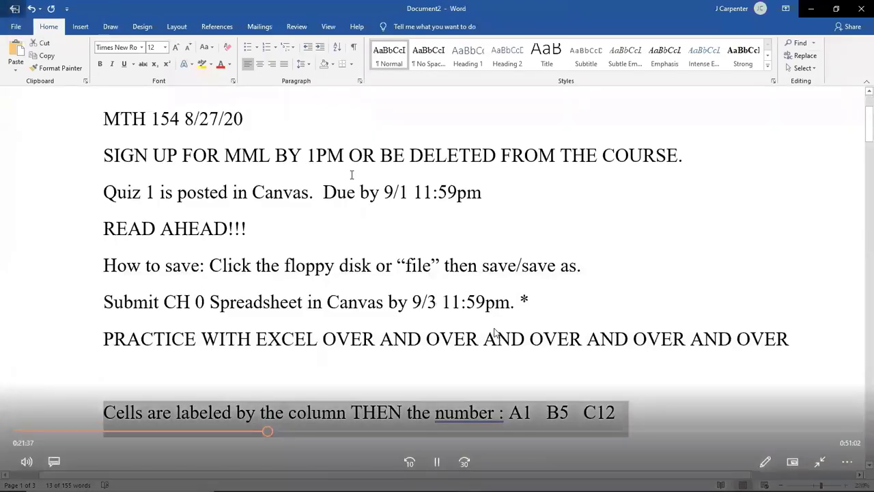
Bring the lecture video player in front of the blank Word document and maximize its window.
key("alt+Tab")
key("alt+Tab")
key("alt+Tab")
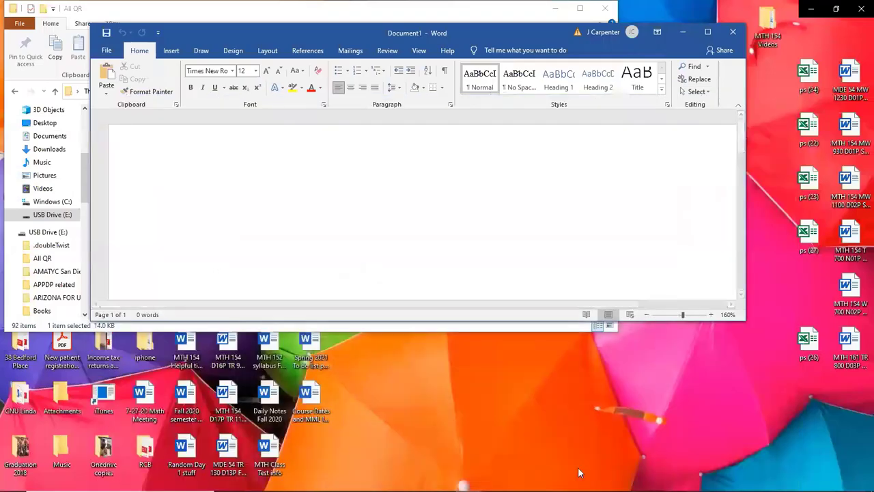
left_click(496, 481)
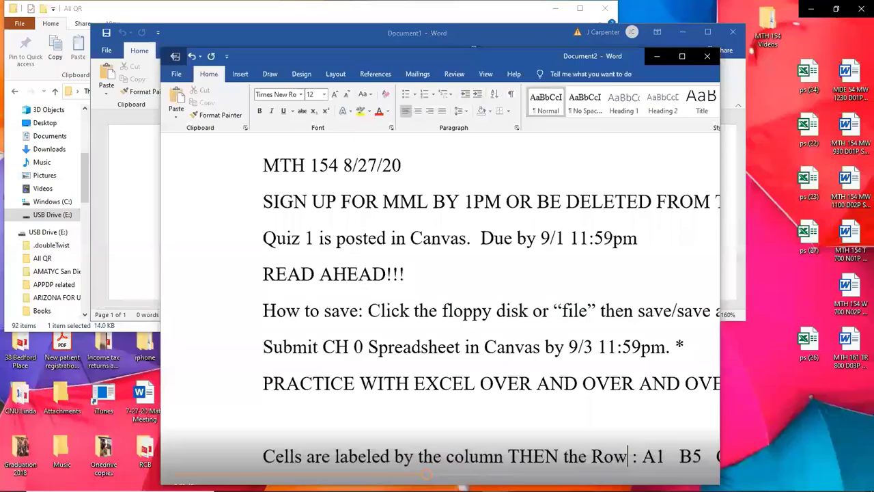
key("Escape")
left_click(707, 32)
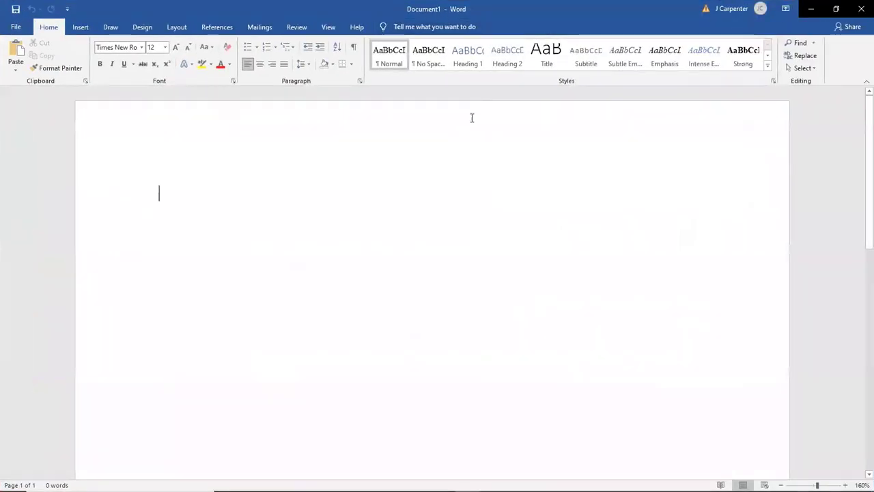
double_click(647, 18)
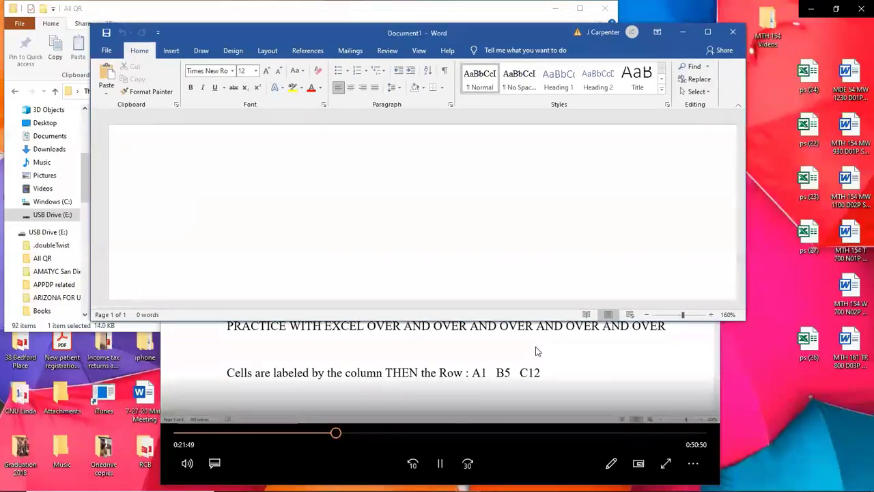
left_click(546, 334)
double_click(664, 85)
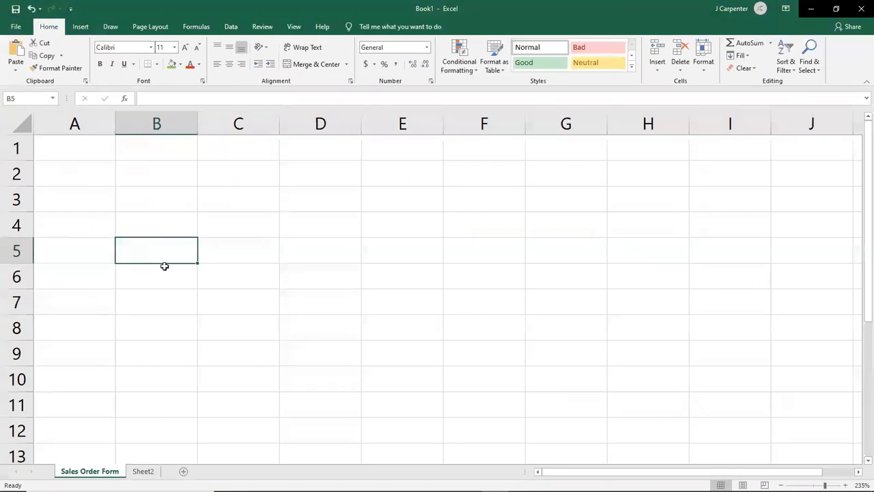
Zoom the Sales Order Form sheet out to 115% and select cells H7, T15, H9, I25 and C2 to examine cell naming.
left_click(665, 303)
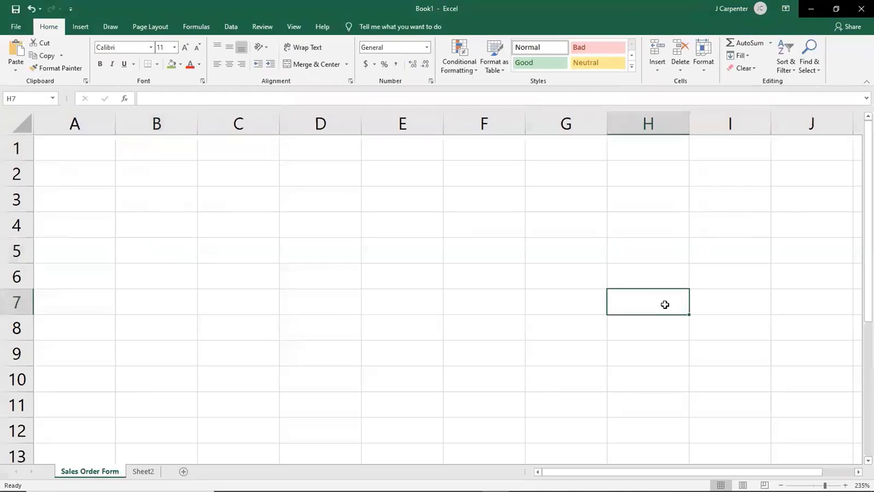
scroll(569, 334, "down", 8, "ctrl")
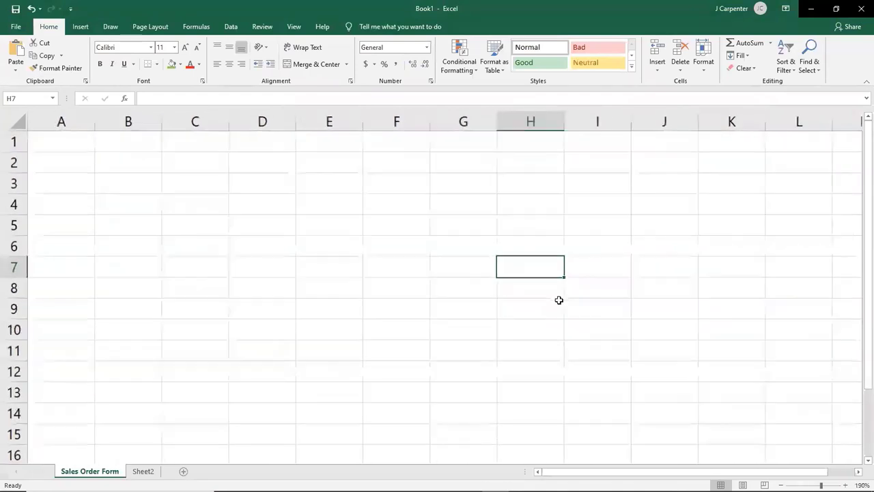
left_click(809, 306)
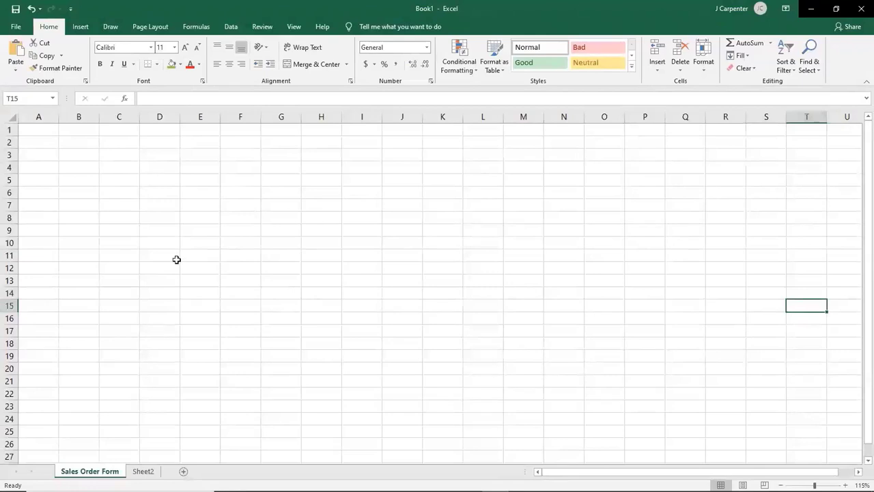
left_click(322, 235)
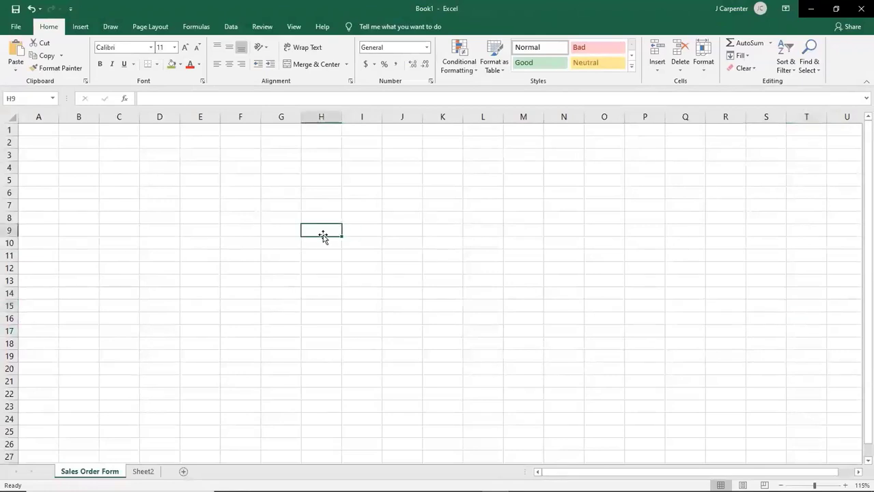
left_click(361, 431)
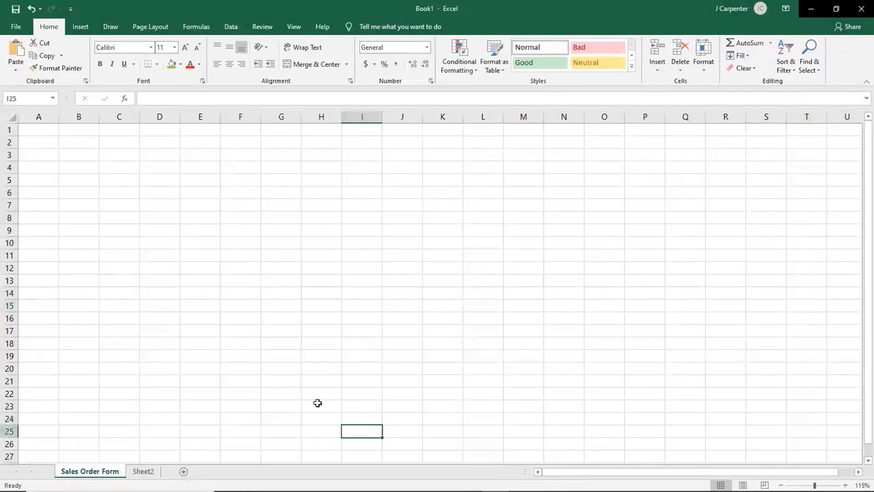
left_click(121, 145)
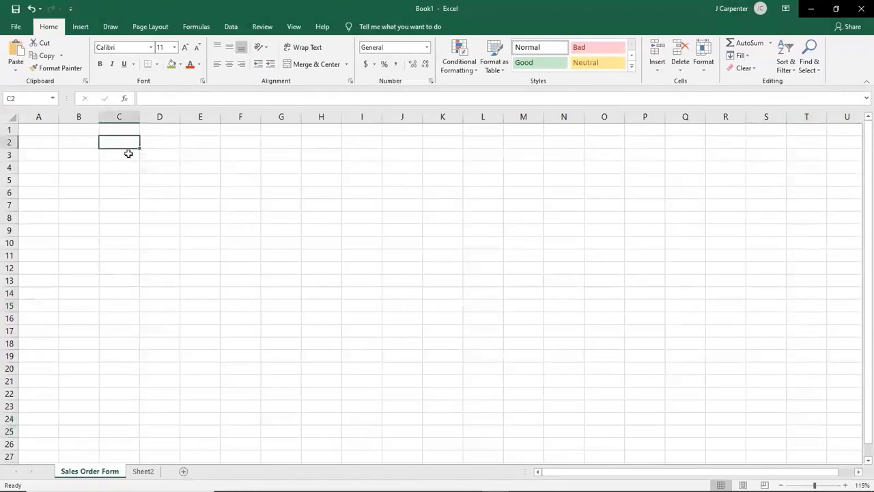
double_click(122, 141)
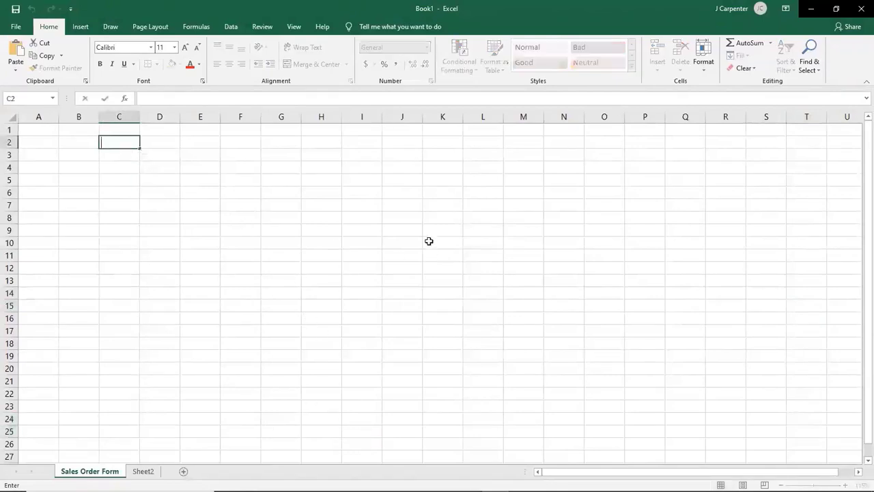
Select scattered cells including I14, M6, E13, P26 and A1 to read each one's reference in the Name Box.
left_click(287, 217)
left_click(590, 299)
left_click(387, 294)
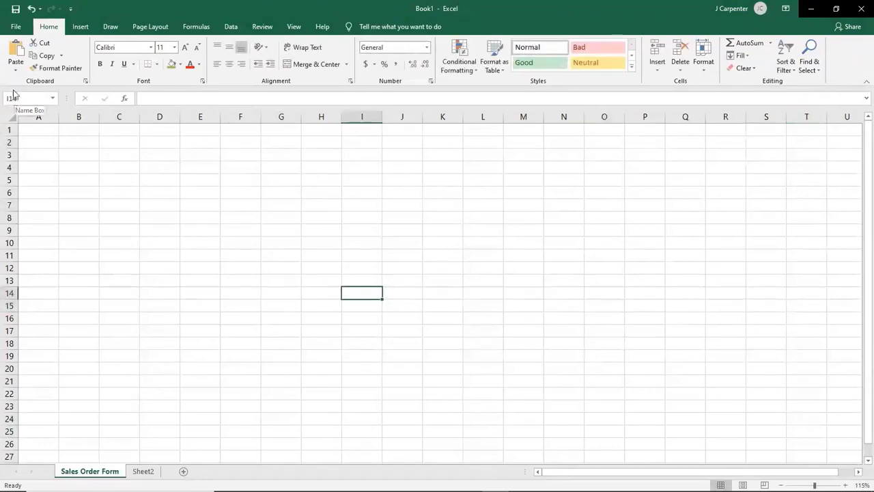
left_click(237, 203)
left_click(508, 193)
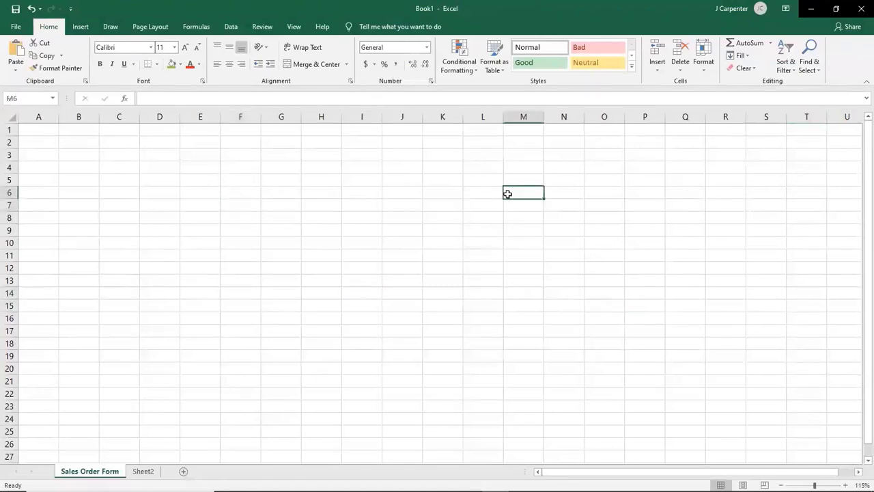
left_click(201, 186)
left_click(195, 278)
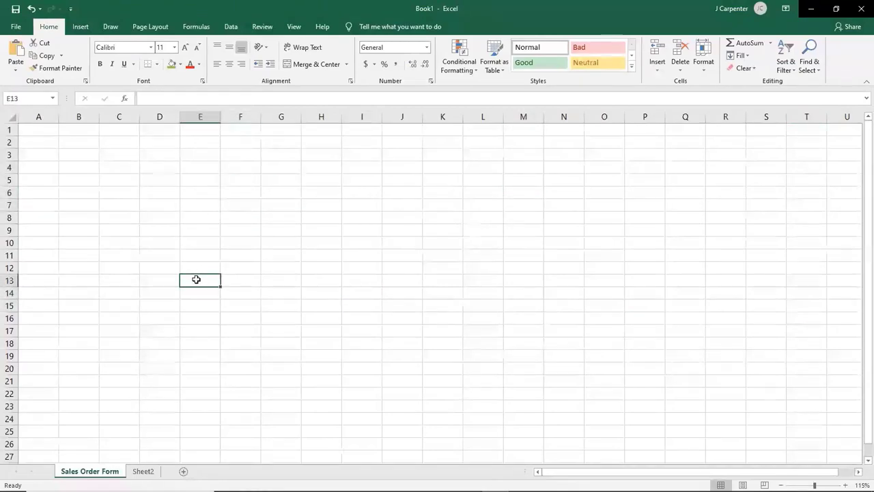
left_click(663, 440)
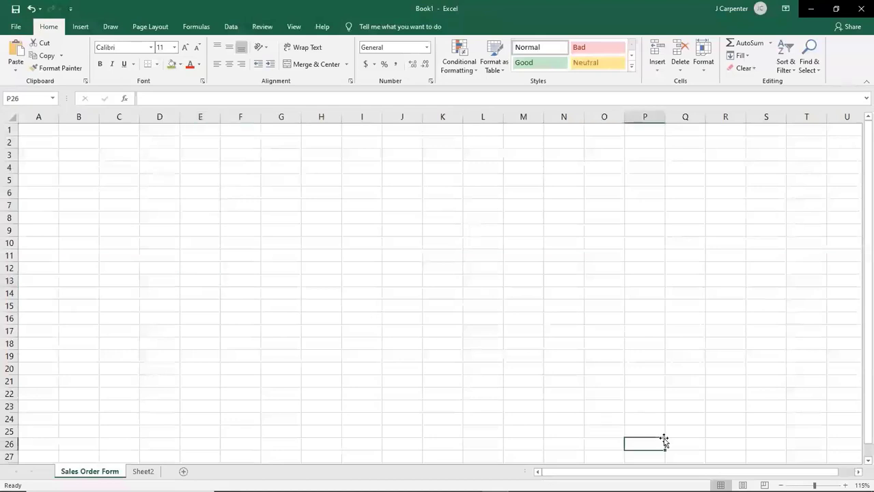
left_click(42, 129)
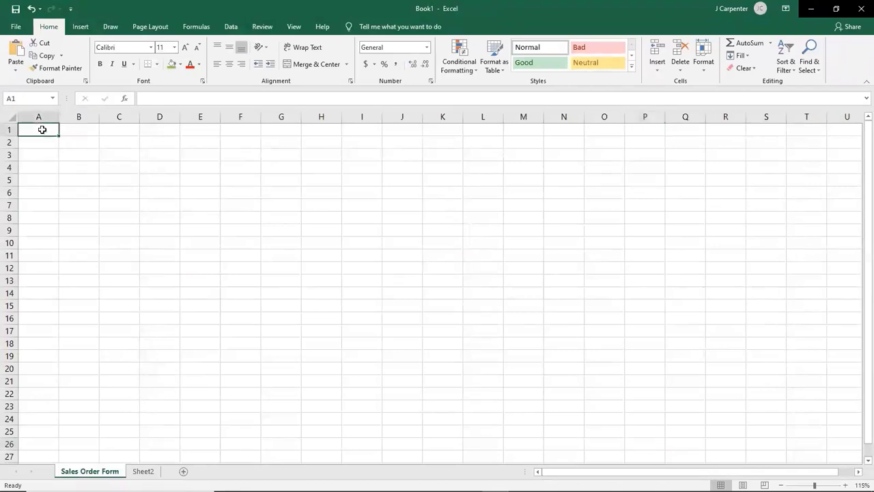
Select cells K2 and B7 in turn to examine their cell references.
left_click(446, 143)
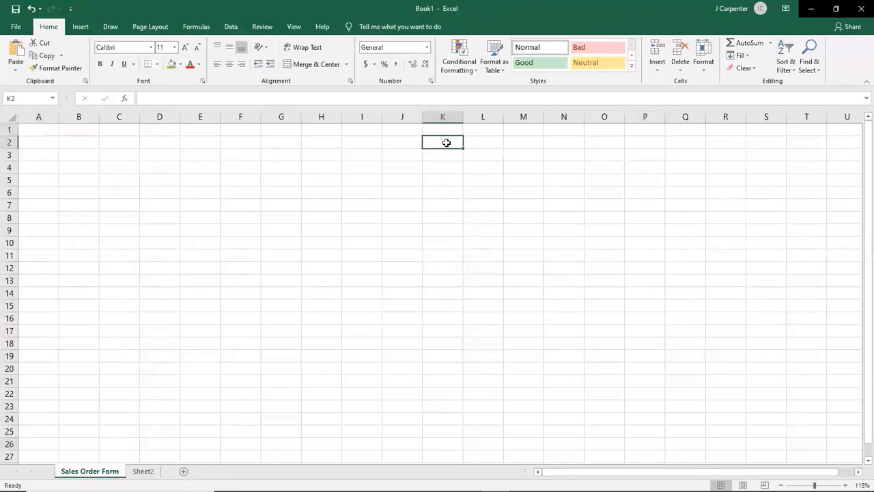
left_click(80, 205)
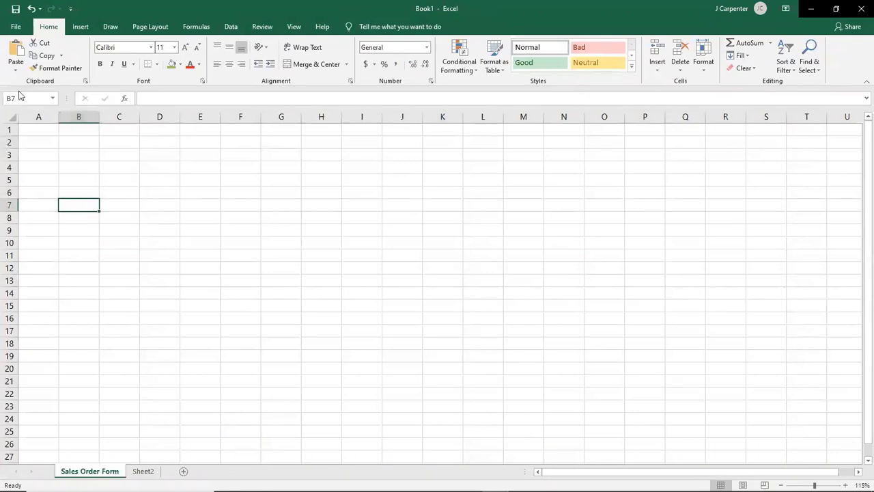
Switch to the Pearson eText and advance to page 00-04 to read the sales order form instructions.
mouse_move(443, 481)
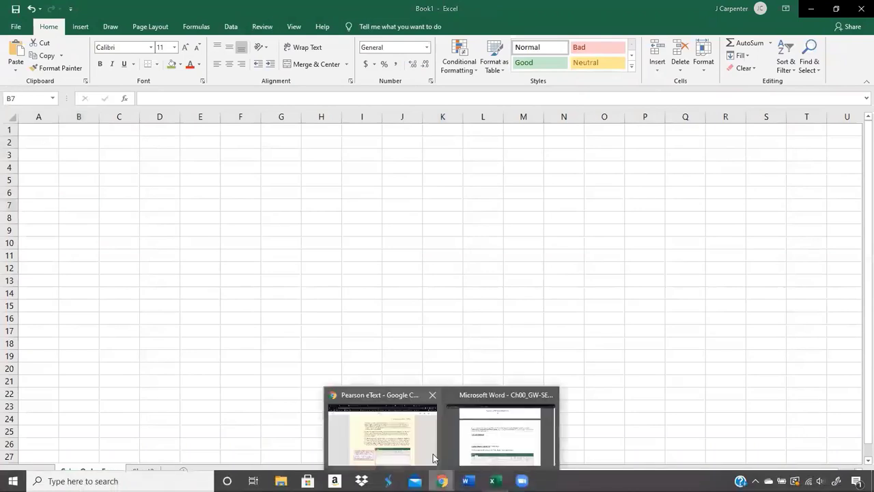
left_click(410, 437)
scroll(497, 276, "down", 1)
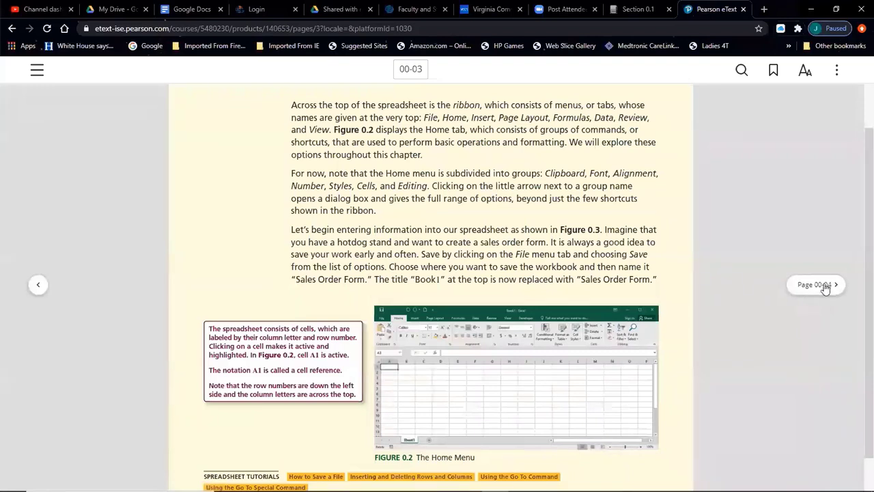
left_click(825, 286)
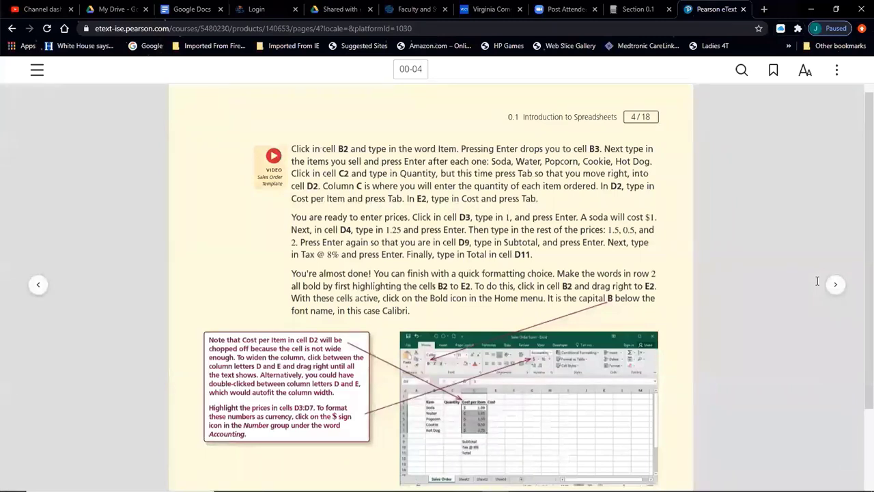
scroll(683, 190, "down", 1)
scroll(683, 189, "up", 1)
Place the eText browser window and the Book1 workbook side by side, with the eText first.
double_click(790, 11)
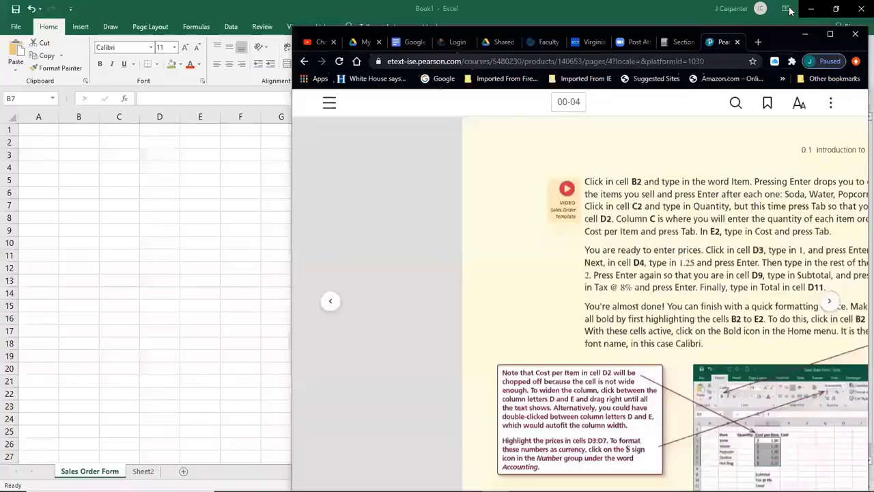
key("super+Left")
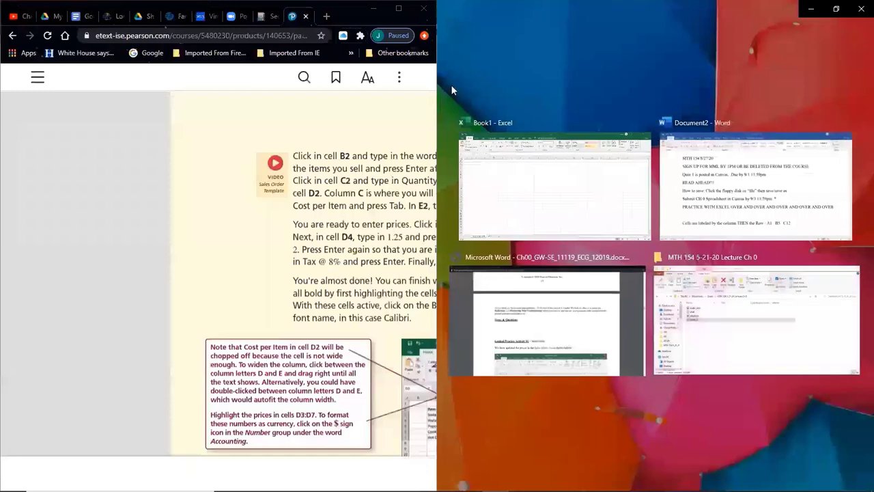
left_click(510, 187)
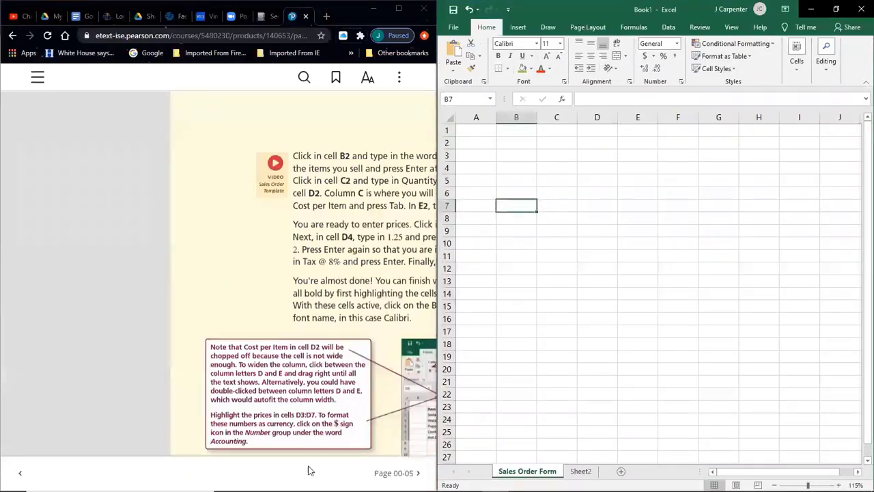
Widen the eText window to about two thirds of the screen on page 00-04 and narrow the workbook window beside it.
scroll(283, 396, "down", 1)
left_click(324, 249)
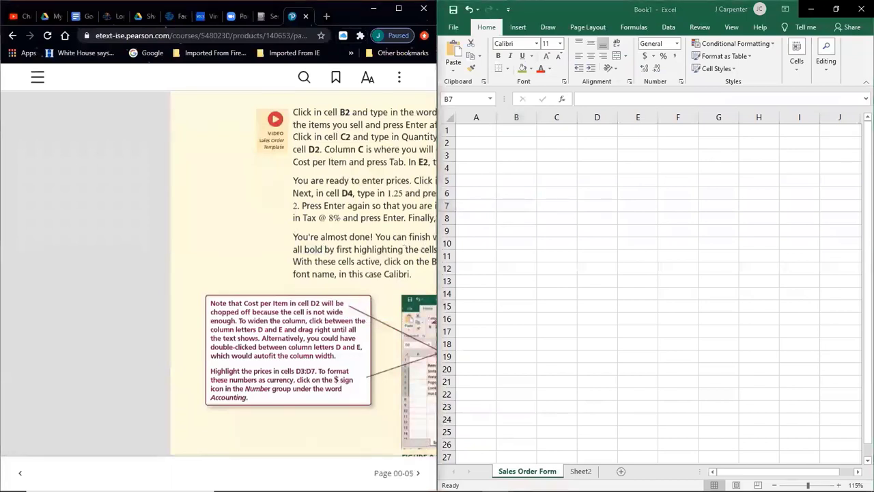
key("Left")
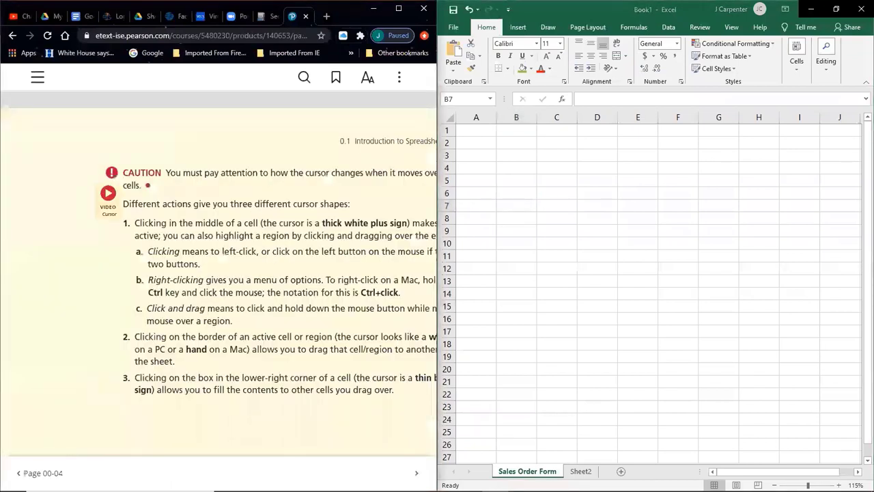
key("Right")
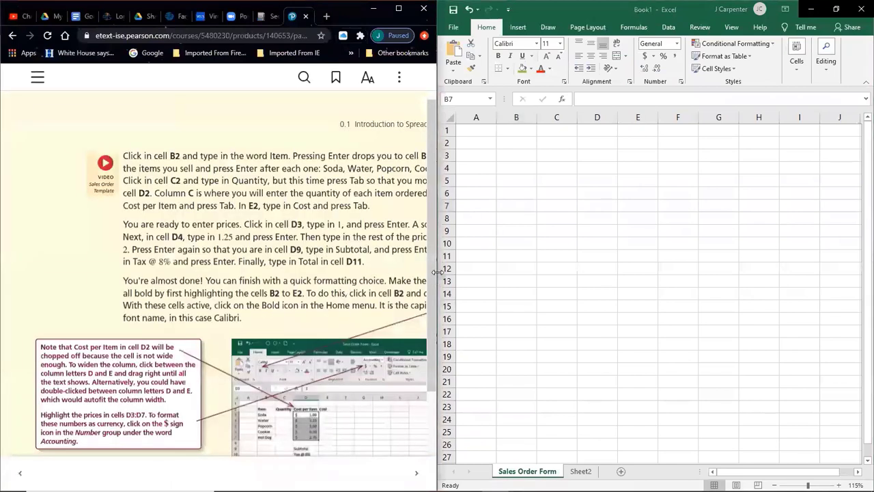
left_click_drag(437, 272, 568, 283)
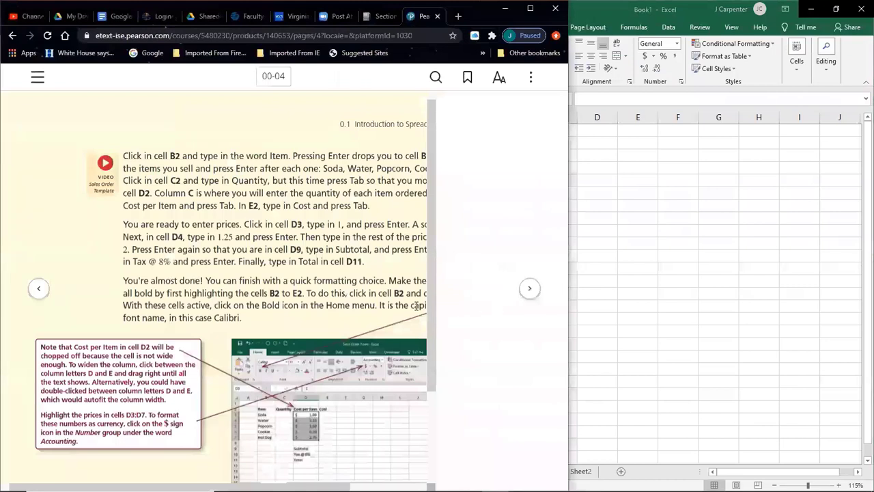
left_click(529, 288)
left_click(40, 289)
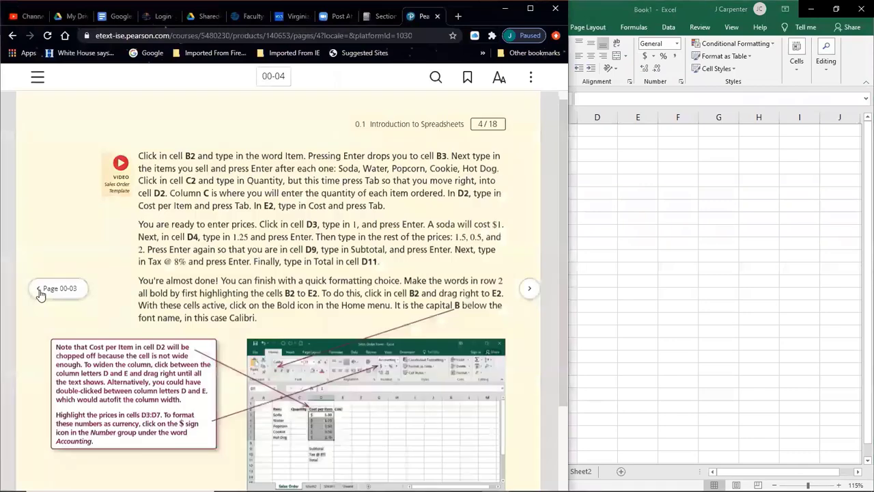
left_click(650, 256)
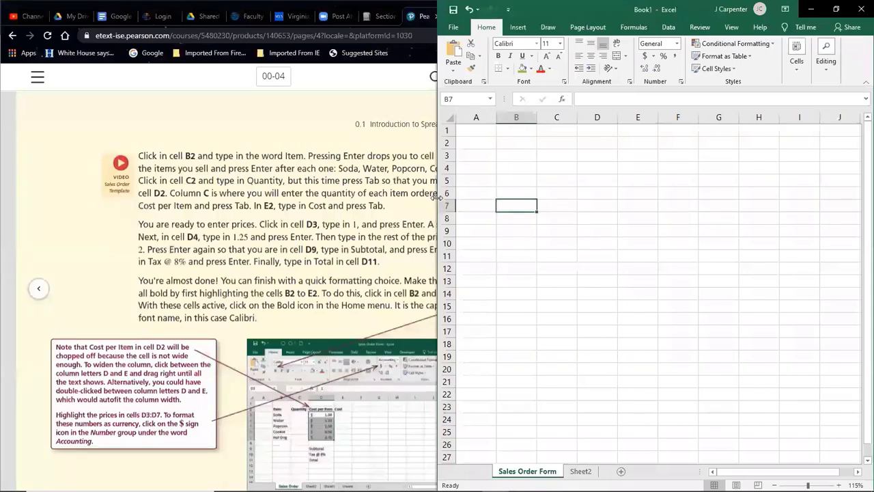
left_click_drag(436, 197, 569, 211)
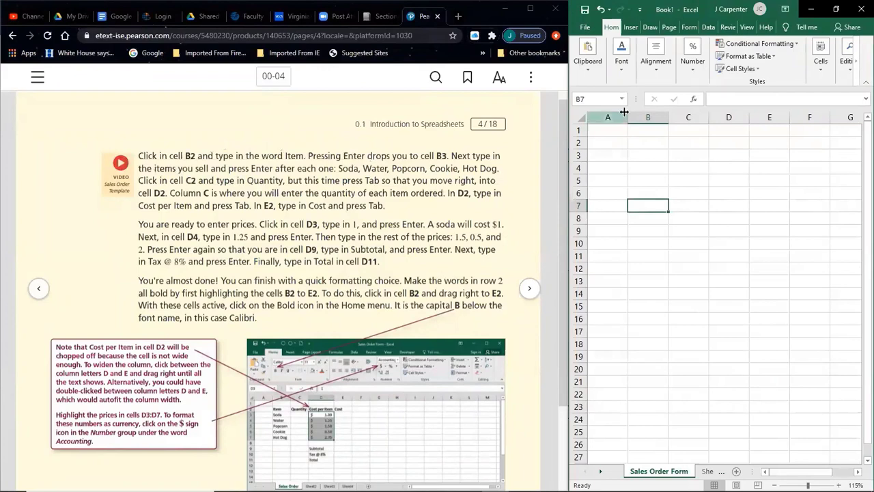
Zoom the Sales Order Form sheet to 145% and enter Item in cell B2, moving down to B3.
left_click(651, 143)
scroll(677, 169, "up", 2)
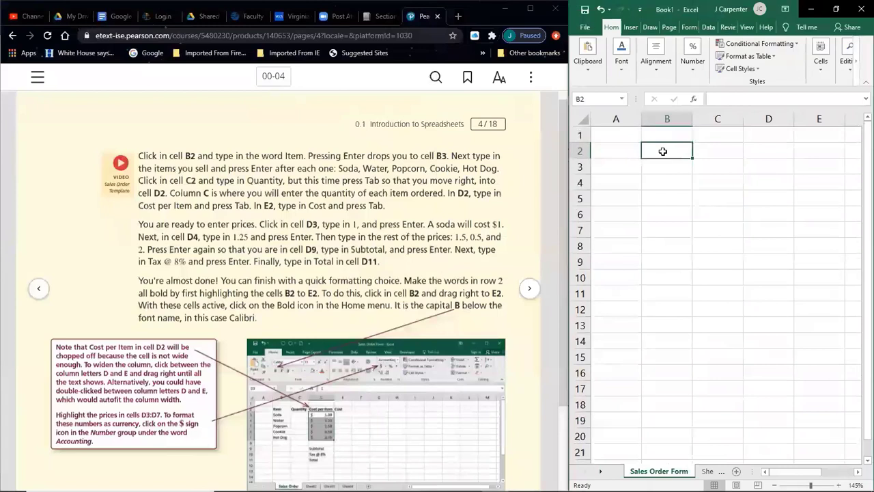
type("Item")
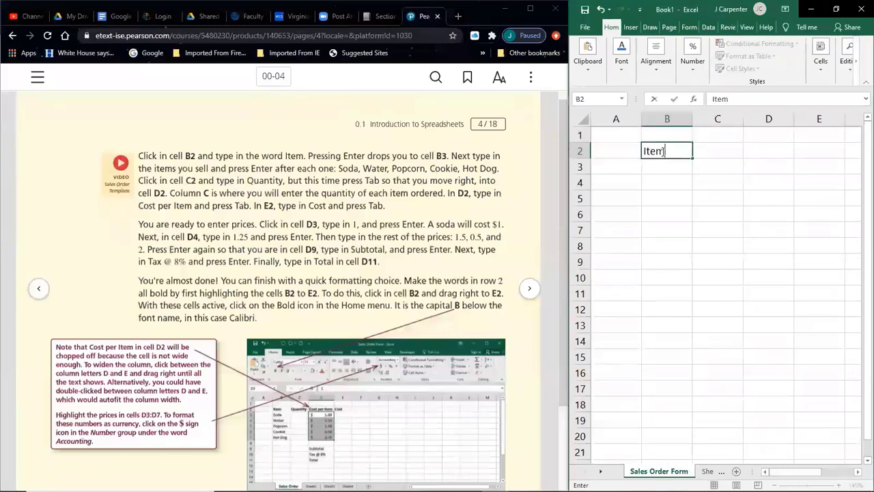
key("Return")
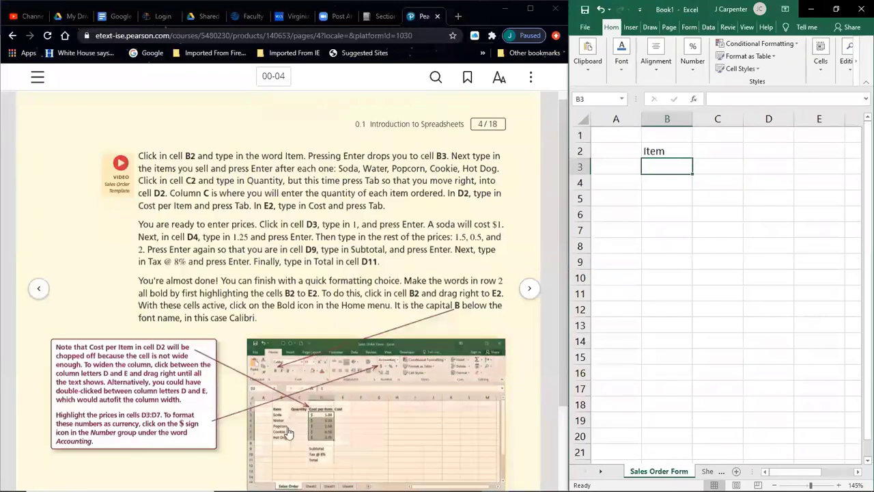
Highlight the eText passage about entering the word Item and the products sold, clear the highlight and return to cell B3.
left_click_drag(255, 158, 203, 293)
left_click(335, 214)
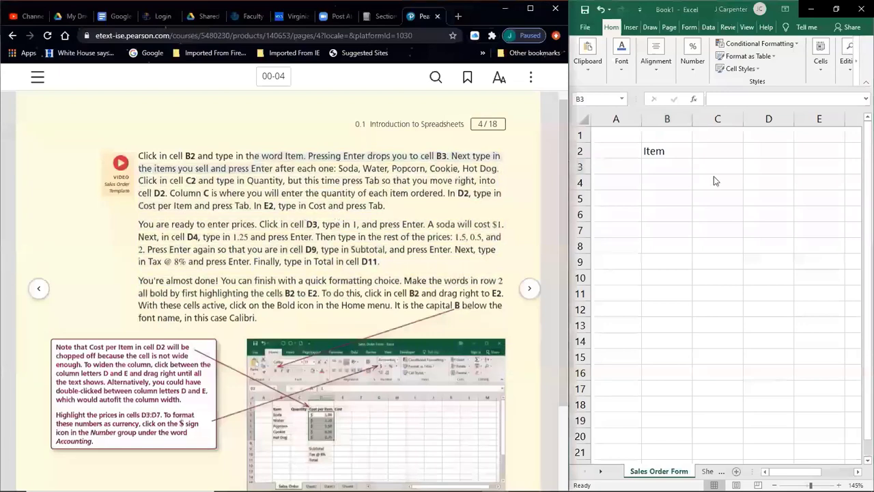
left_click(680, 160)
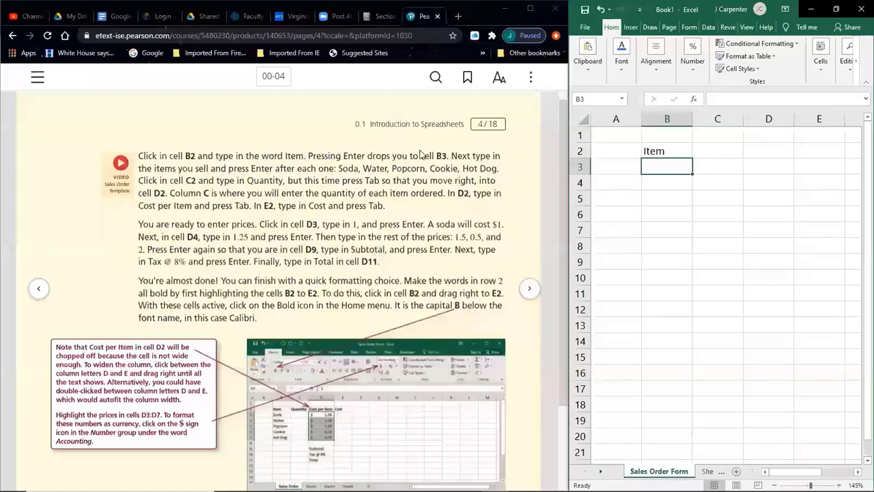
Clear cell B2 and re-enter Item, committing it so that the selection moves down to B3.
left_click(671, 150)
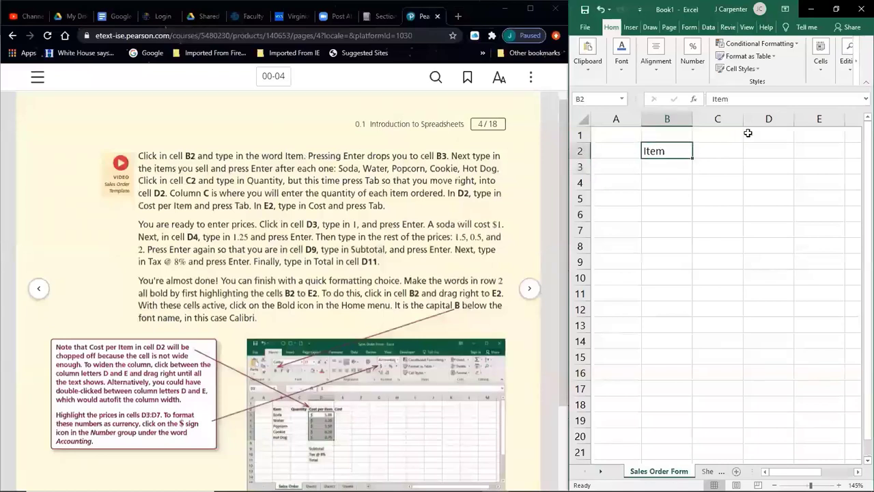
key("BackSpace")
type("Item")
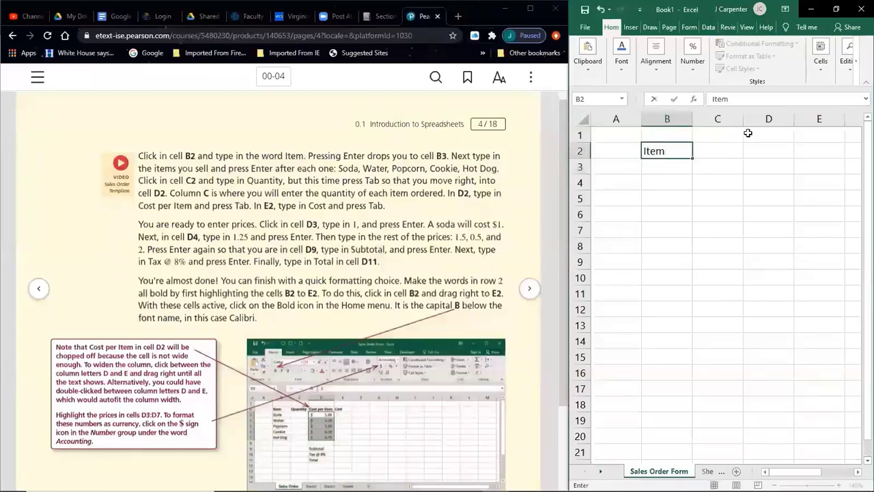
key("Return")
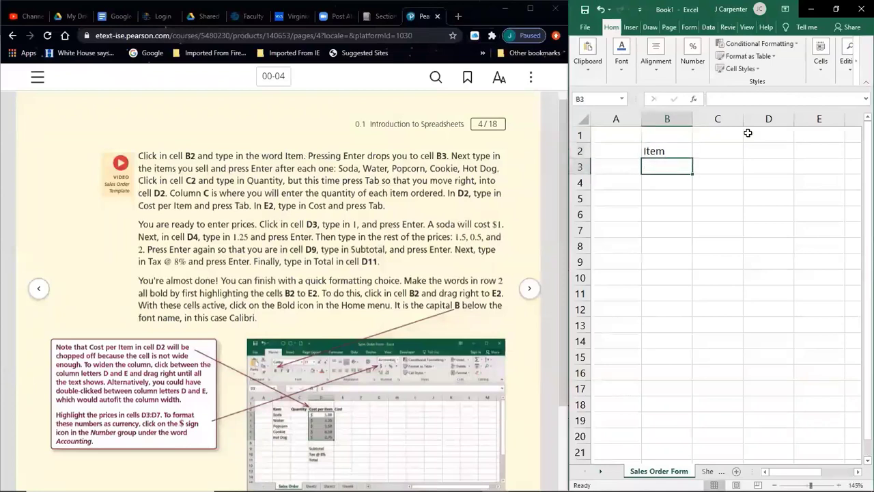
Replace the content of cell B2 with Item again, committing it so that the selection moves across to C2.
key("Up")
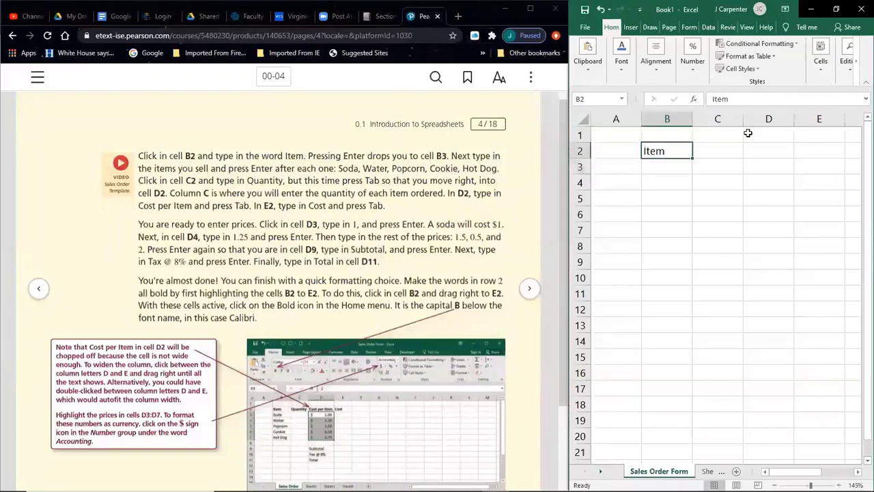
key("BackSpace")
type("Item")
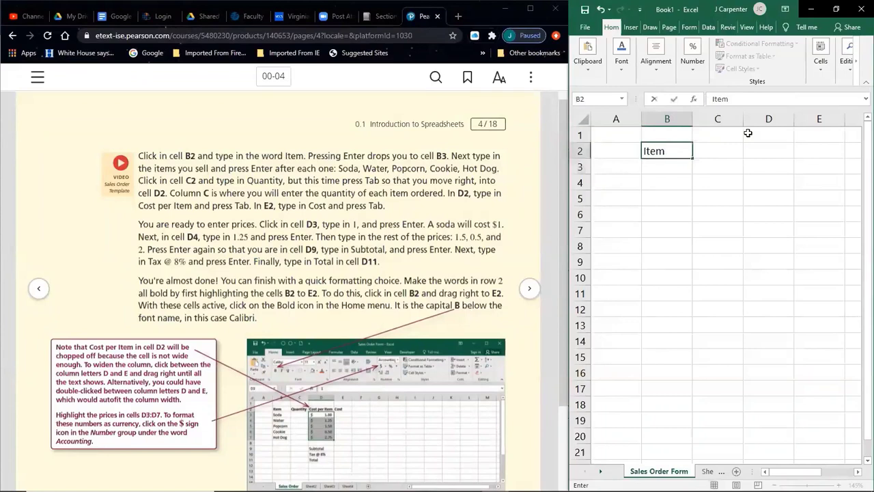
key("Tab")
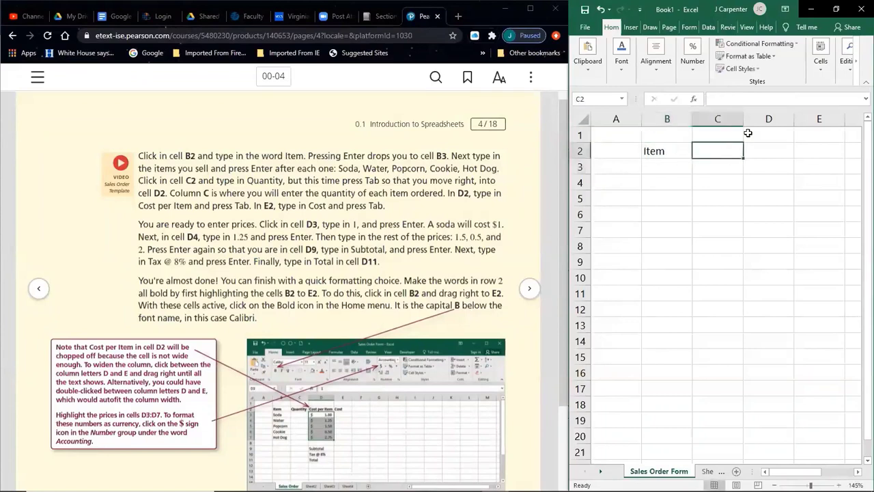
Move the active cell one at a time back to column B, down to row 8 and across to G8 to demonstrate navigation.
key("Left")
key("Down")
key("Down")
key("Down")
key("Down")
key("Down")
key("Down")
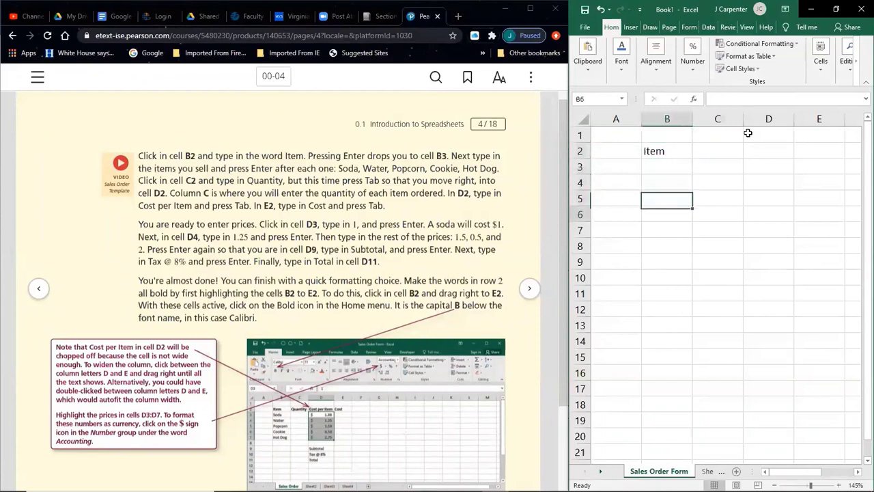
key("Right")
key("Right")
key("Right")
key("Right")
key("Right")
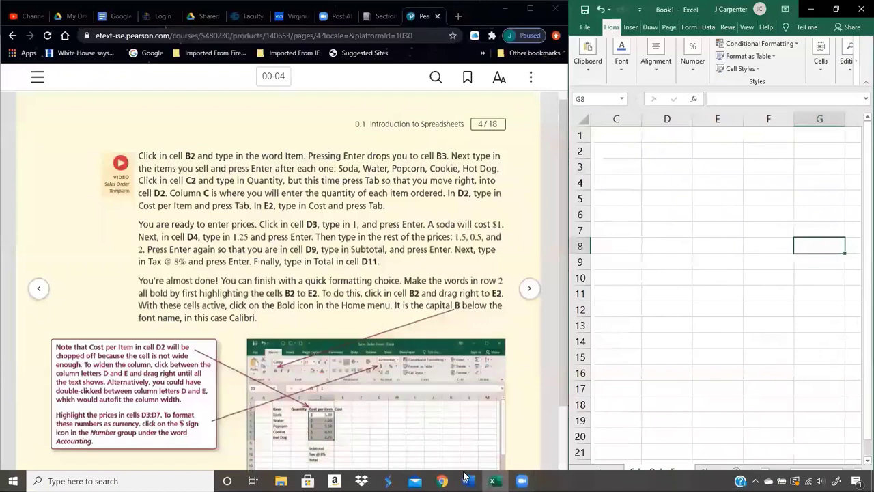
Switch to the Word notes, highlight the line "Enter: go down; Tab: go right", and minimize Word.
left_click(467, 480)
scroll(462, 422, "down", 3)
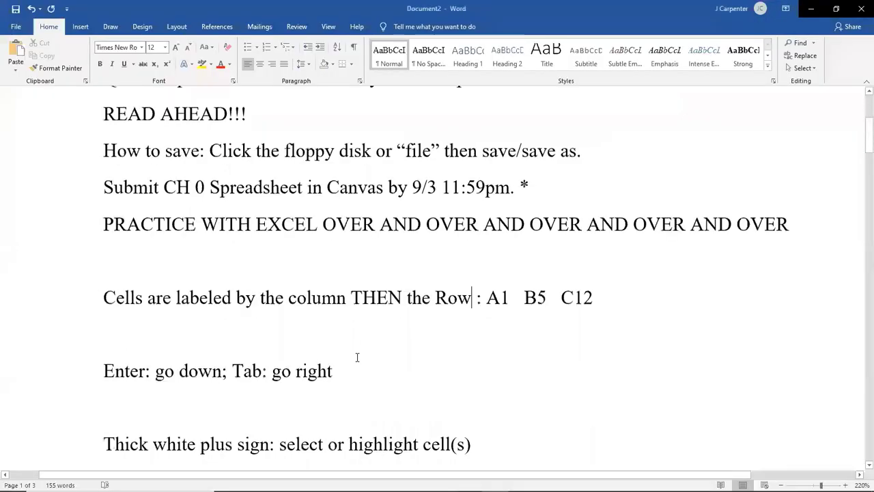
triple_click(105, 364)
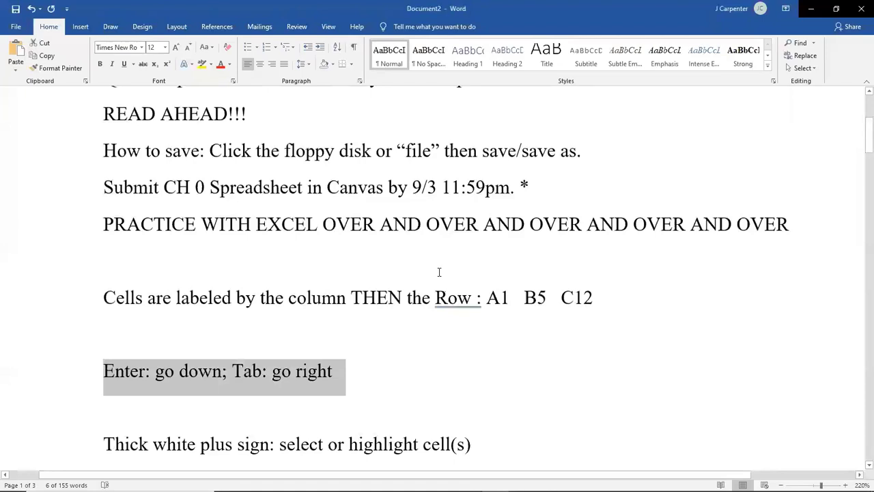
mouse_move(503, 466)
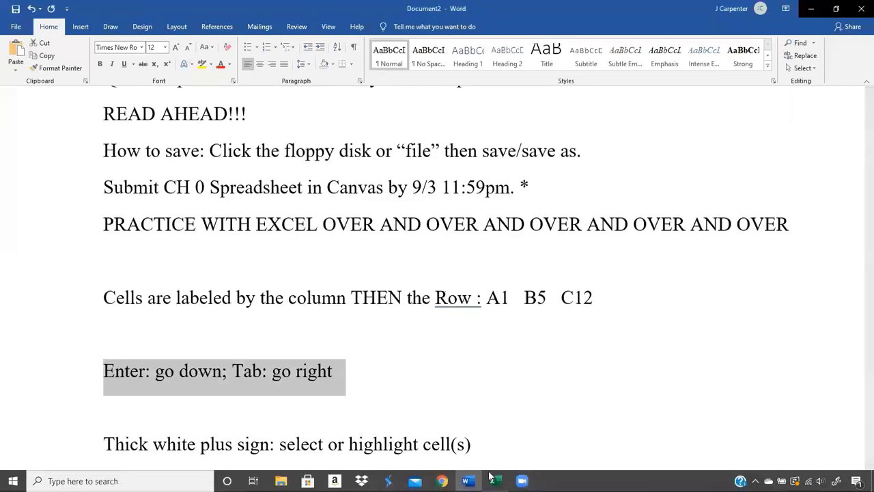
left_click(810, 9)
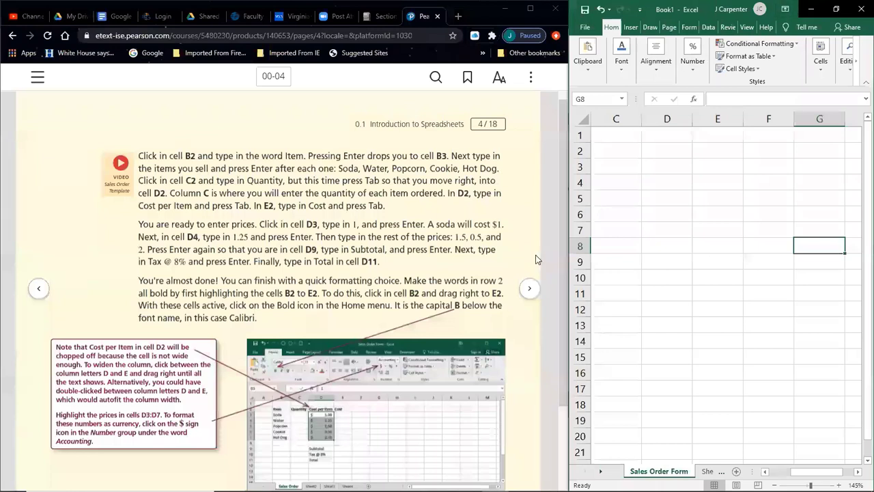
Return to column A of the Sales Order Form sheet, check the Item heading in B2 and select cell B3.
left_click(701, 226)
left_click(766, 472)
left_click(766, 472)
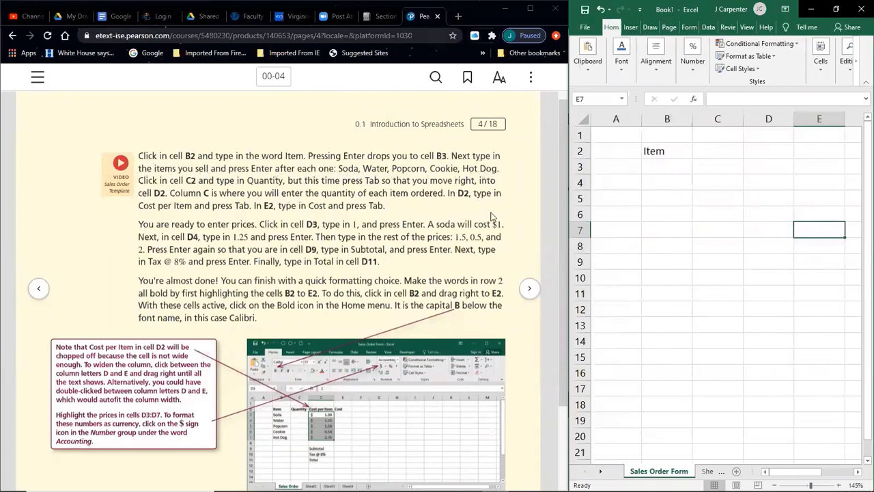
left_click(657, 164)
left_click(660, 151)
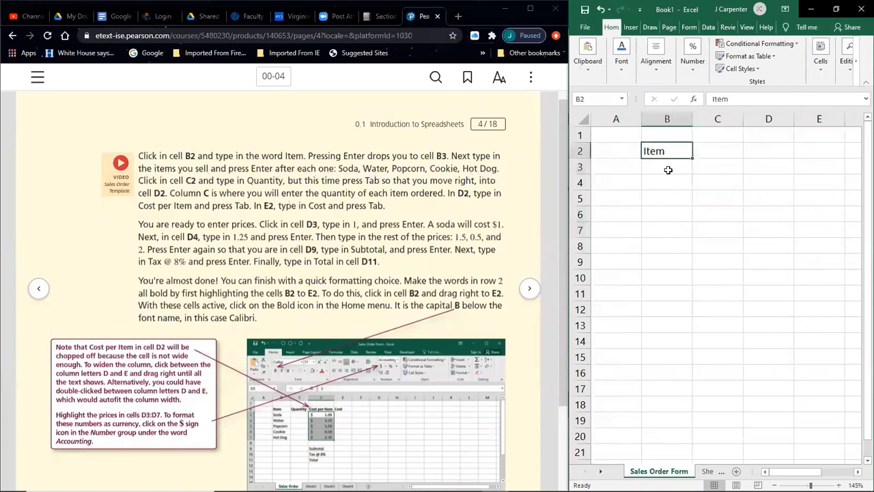
left_click(668, 169)
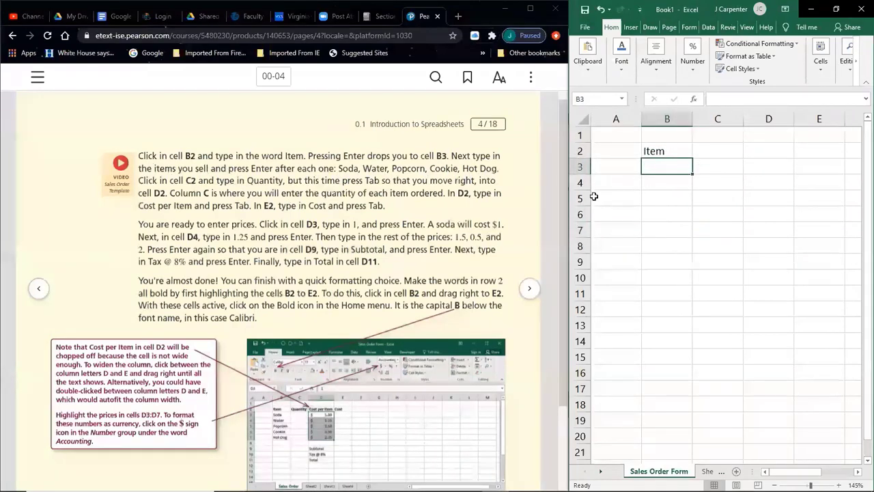
Enter the items Soda, Water, Popcorn, Cookie and Hot Dog in cells B3 through B7 of the Sales Order Form sheet.
type("Soda")
key("Return")
type("Water")
key("Return")
type("Popcorn")
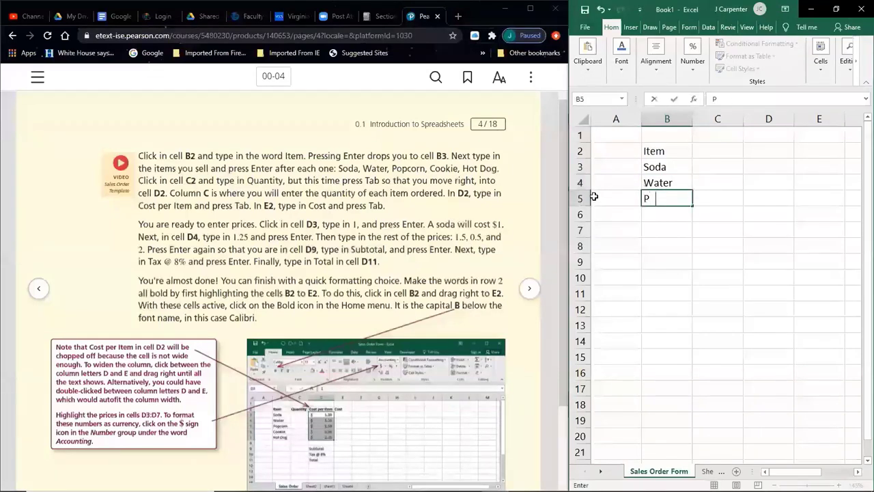
key("Return")
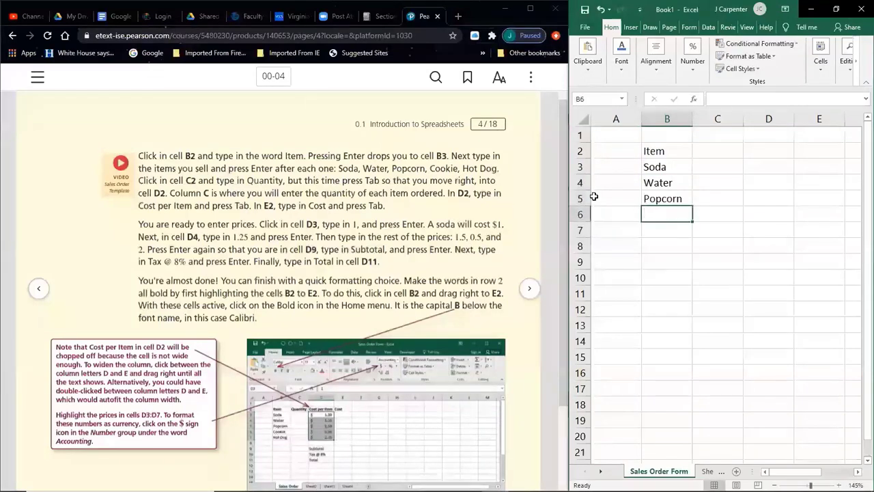
type("Cookie")
key("Return")
type("Hot Dog")
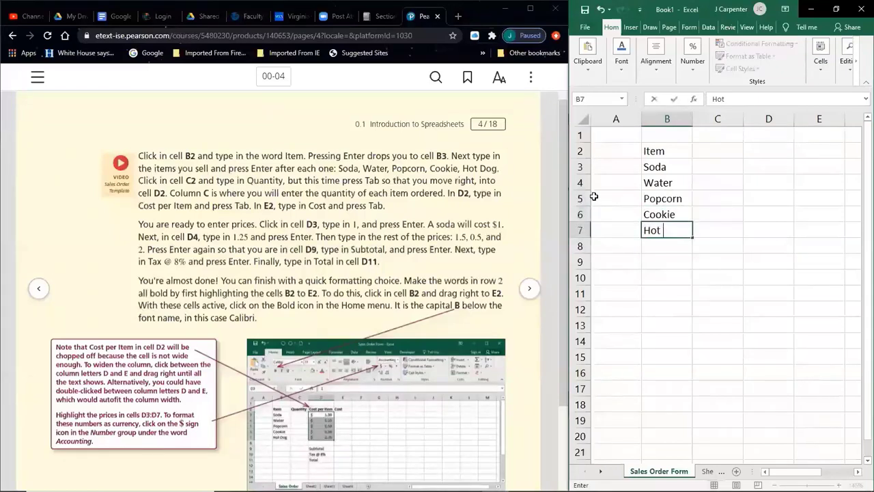
key("Return")
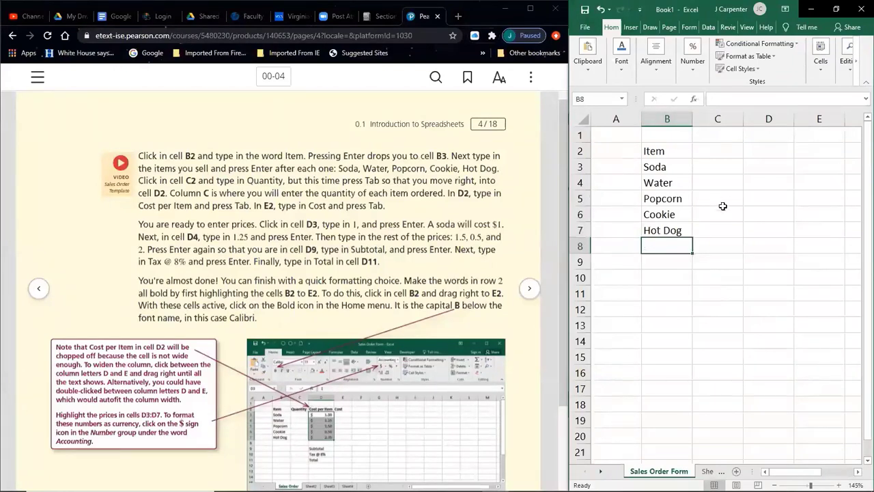
Enlarge the sheet to 160% and move the active cell down column B below the item list to row 13.
scroll(726, 216, "up", 1)
scroll(726, 216, "down", 1)
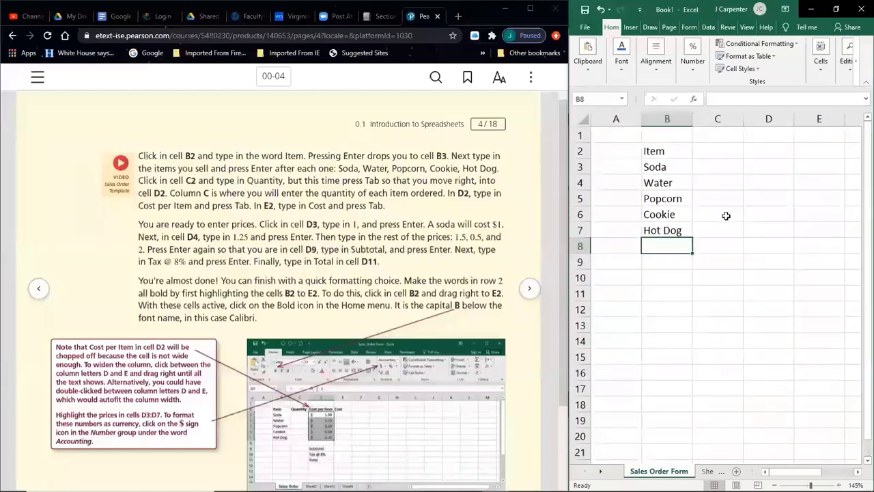
scroll(726, 215, "up", 1)
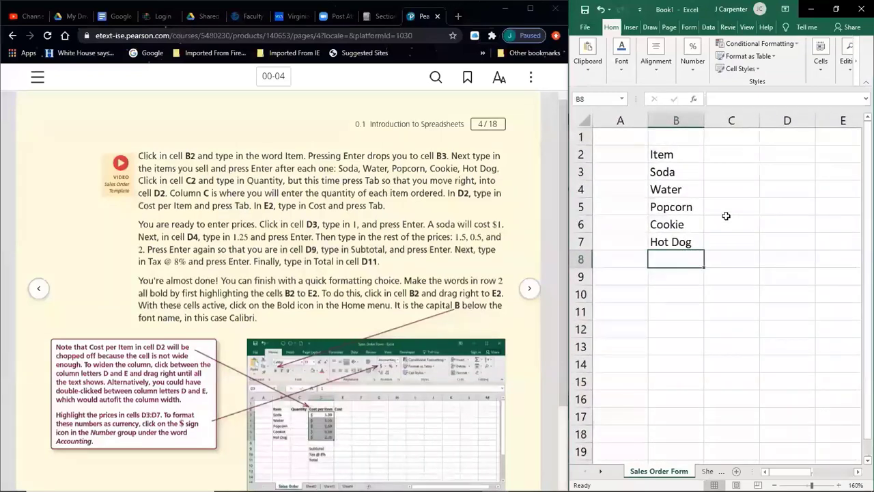
key("Down")
key("Down")
key("Down")
key("Down")
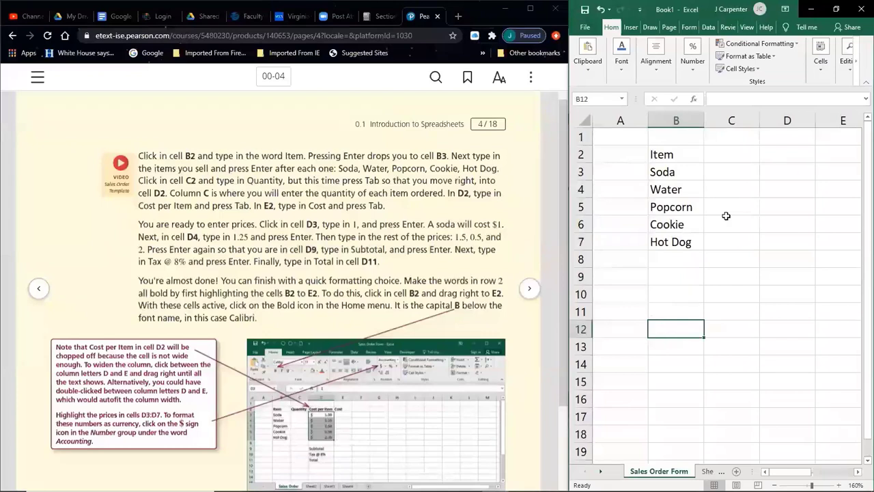
left_click(680, 308)
key("Down")
key("Down")
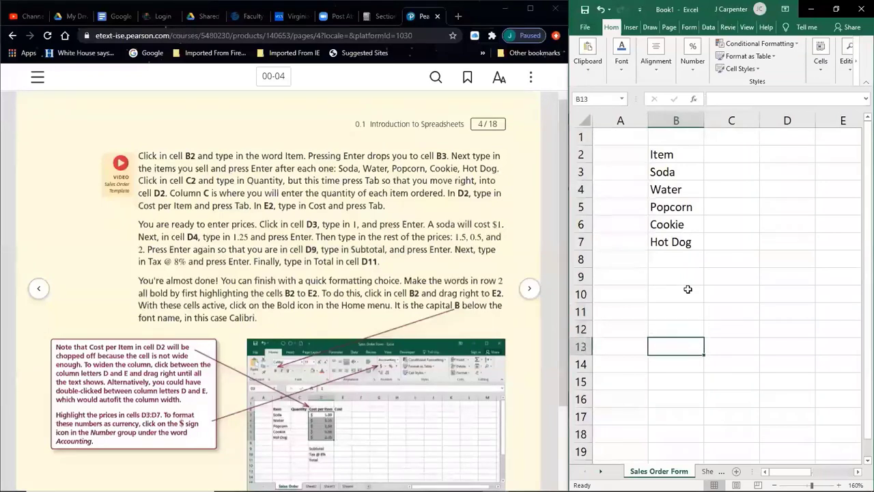
Move the active cell from C9 down to row 10 and across to column F, select F9, and return to column A.
left_click(728, 271)
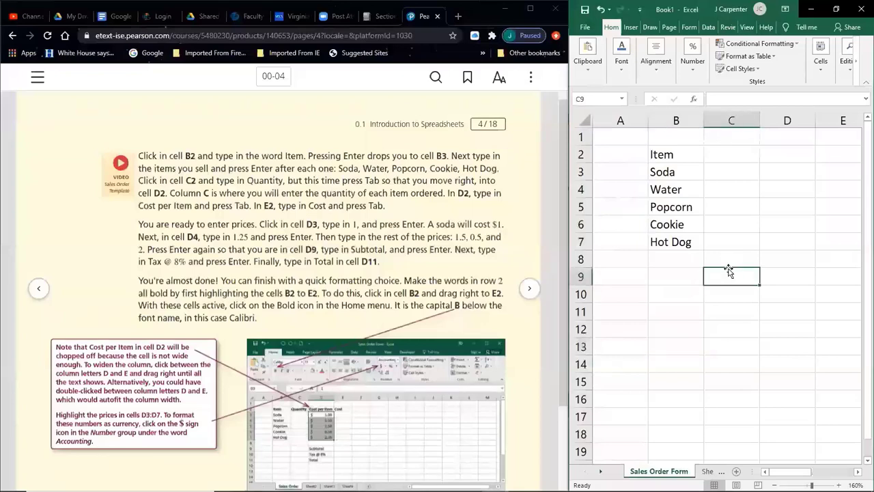
key("Down")
key("Right")
key("Right")
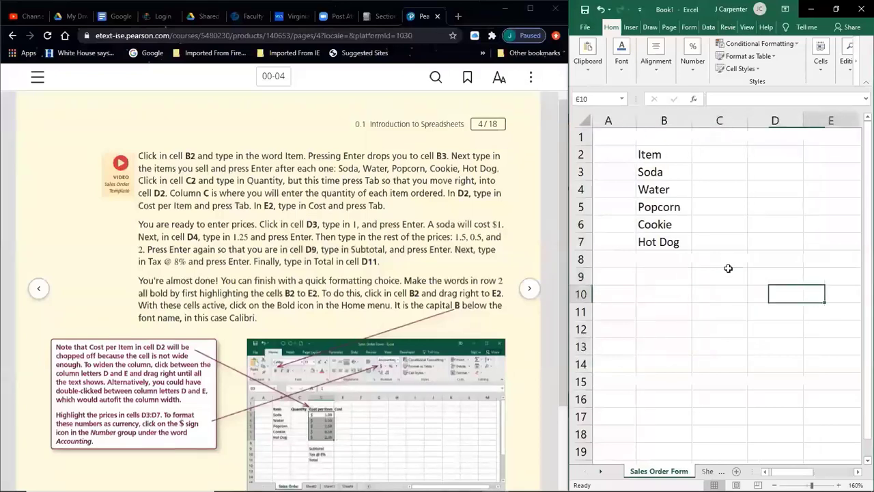
scroll(728, 268, "right", 2)
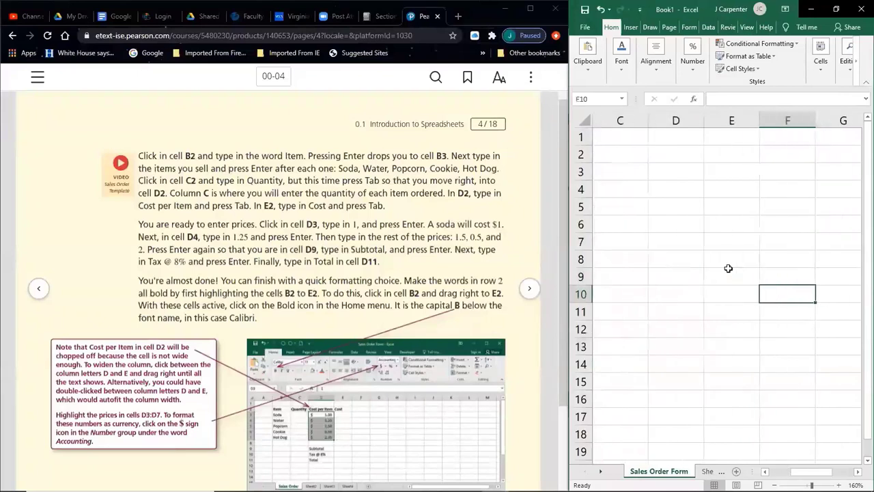
left_click(728, 269)
left_click_drag(829, 471, 767, 459)
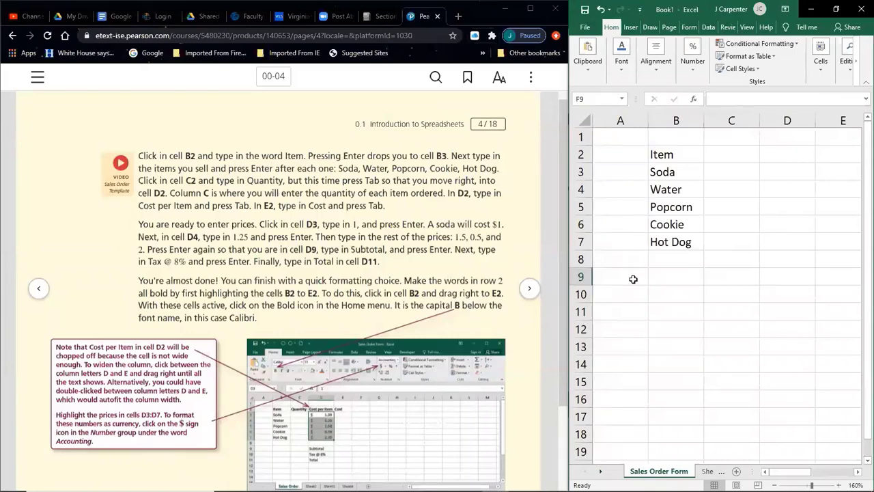
Enter the heading Quantity in cell C2, committing it so that the selection moves across to D2.
left_click(428, 250)
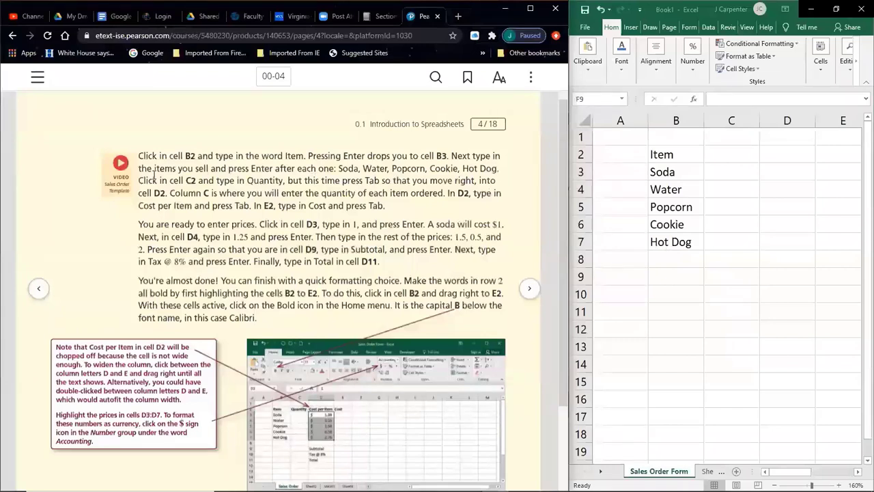
left_click(730, 155)
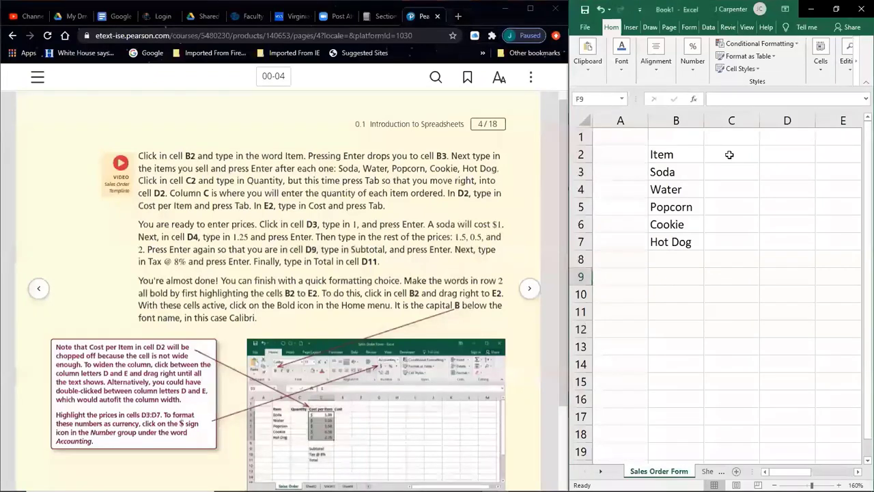
left_click(730, 155)
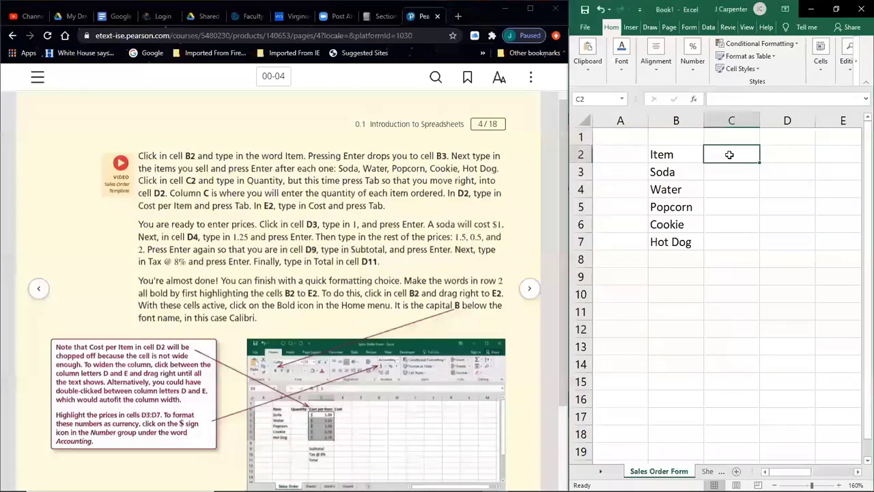
type("Quantity")
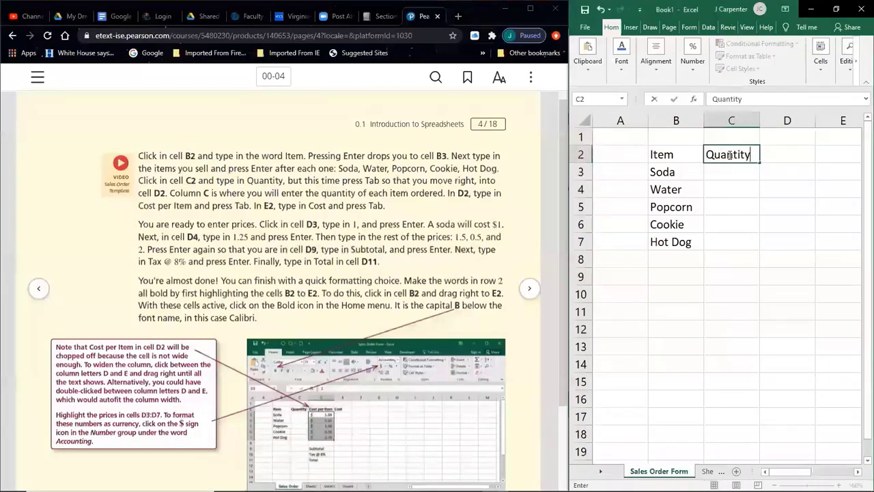
key("Tab")
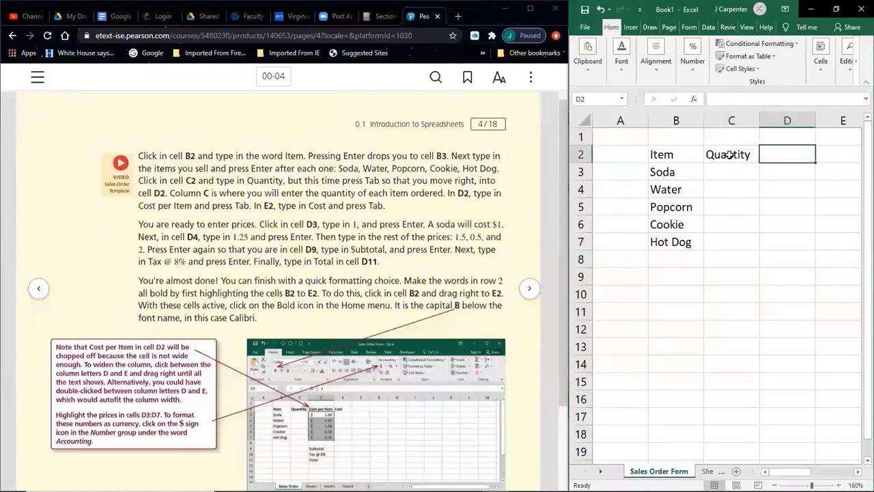
Reselect C2, move the active cell across to D2 and step it down to D9 to demonstrate navigation.
left_click(729, 155)
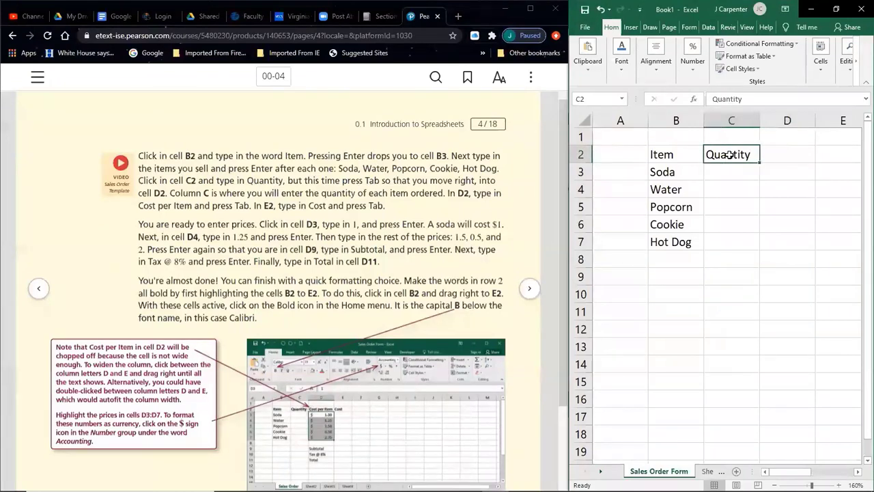
key("Tab")
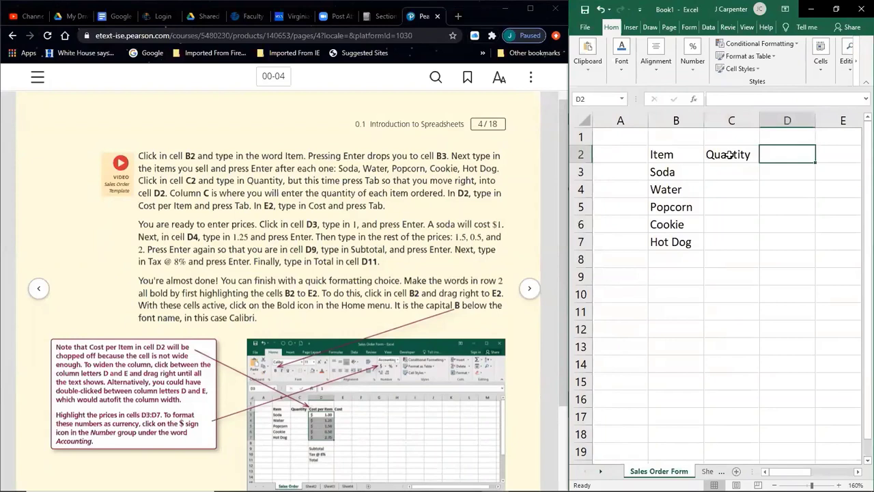
key("Down")
key("Down")
key("Down")
key("Down")
key("Down")
key("Down")
key("Down")
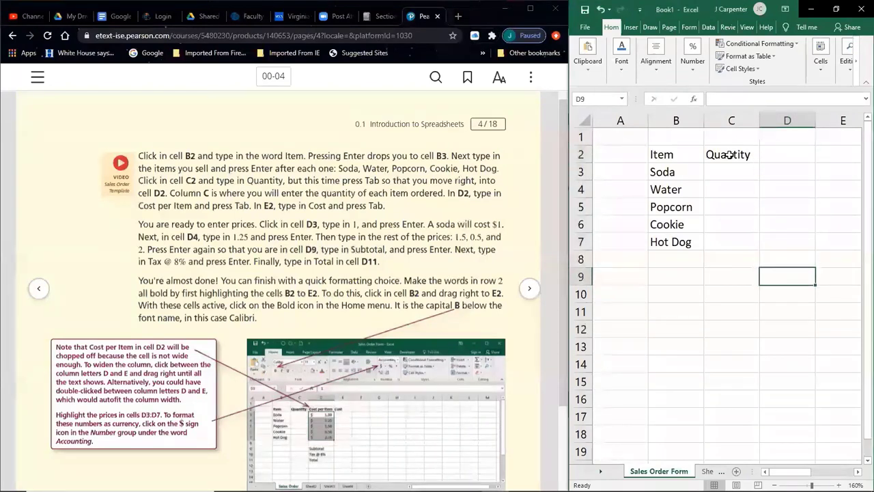
Step the active cell up column D to row 3, down to D8 and across to A8 to demonstrate navigation.
key("Up")
key("Up")
key("Up")
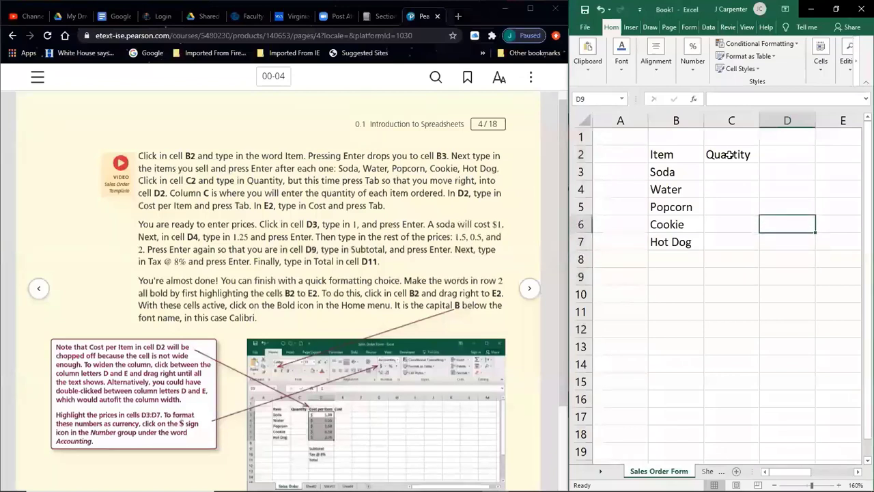
key("Up")
key("Up")
key("Up")
key("Down")
key("Down")
key("Down")
key("Down")
key("Down")
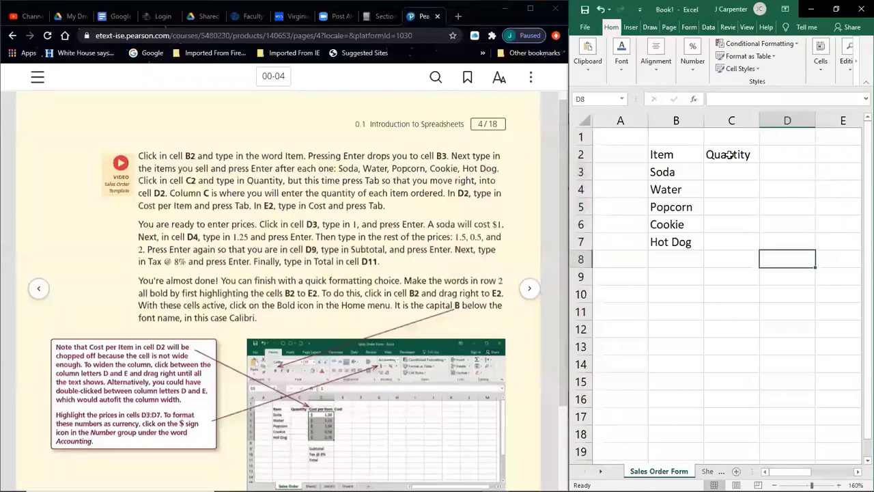
key("Left")
key("Left")
key("Left")
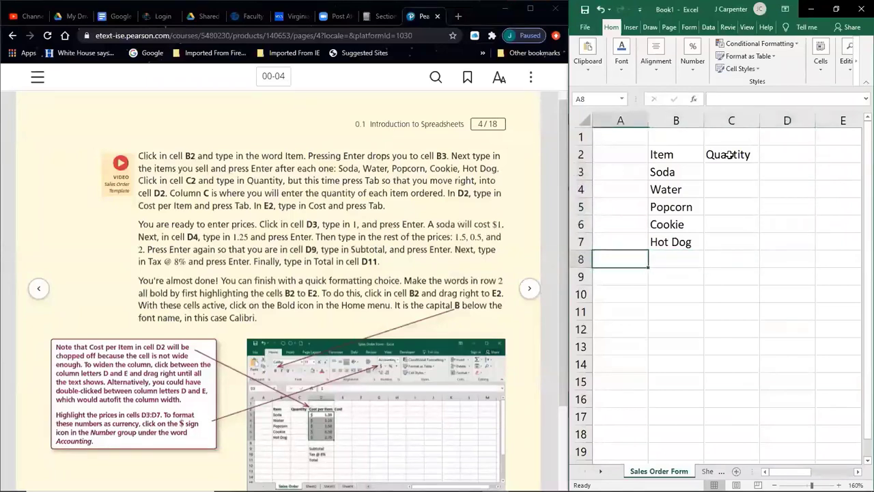
Enter the heading Cost per Item in cell D2 and Cost in cell E2.
left_click(730, 154)
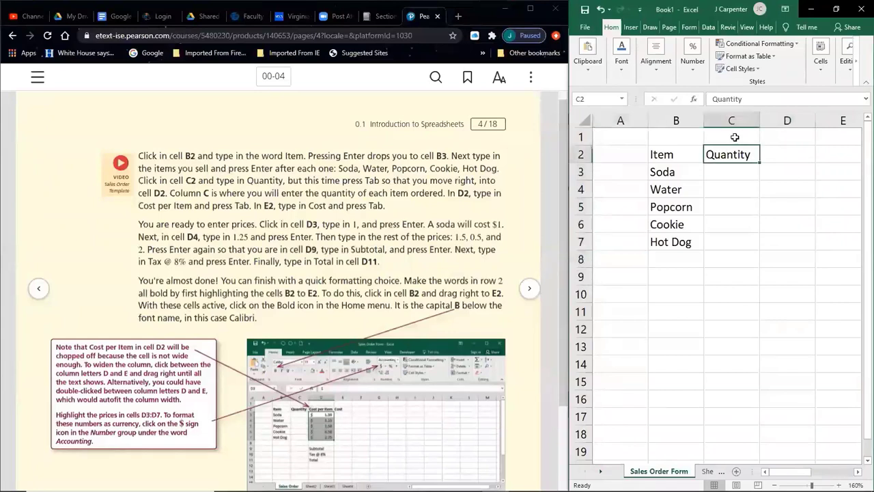
key("Tab")
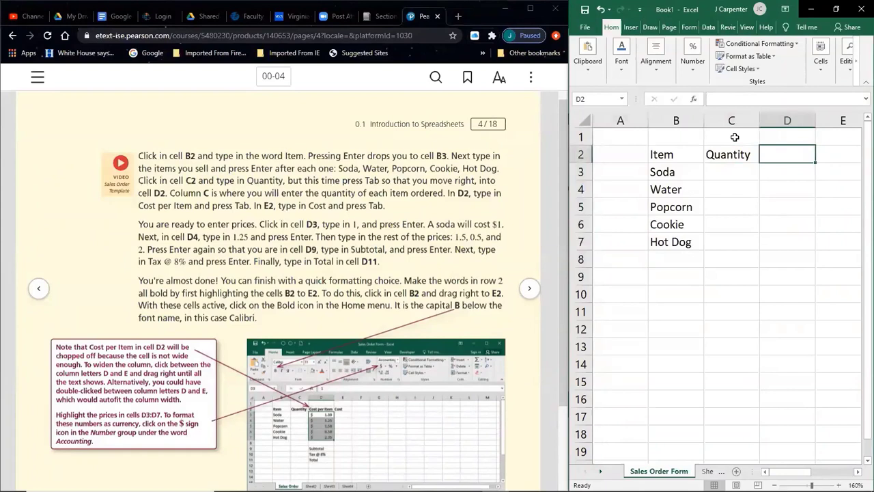
type("C")
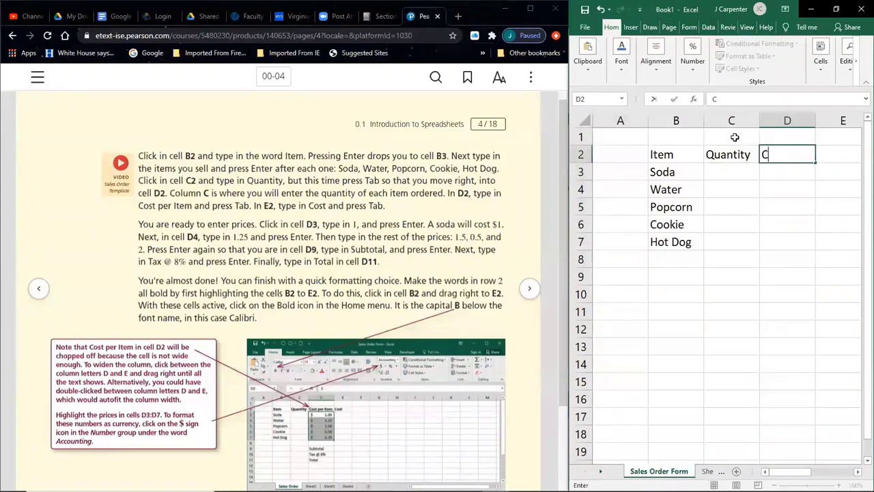
type("ost per Item")
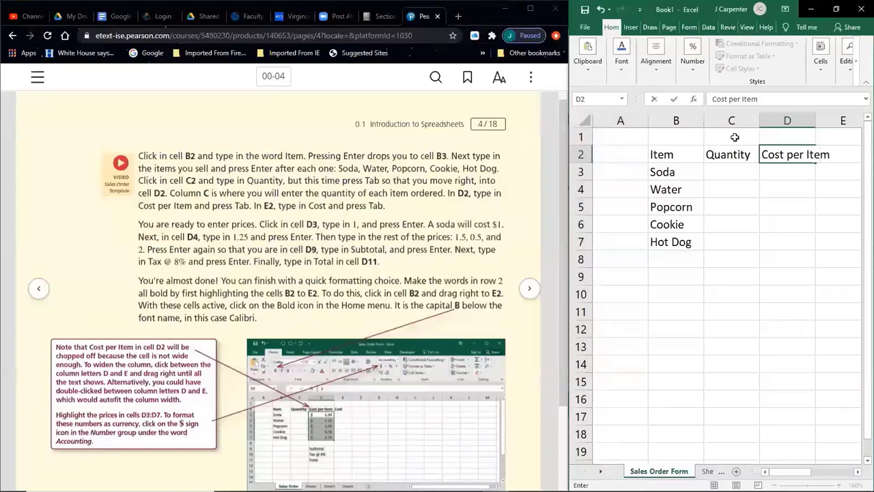
key("Tab")
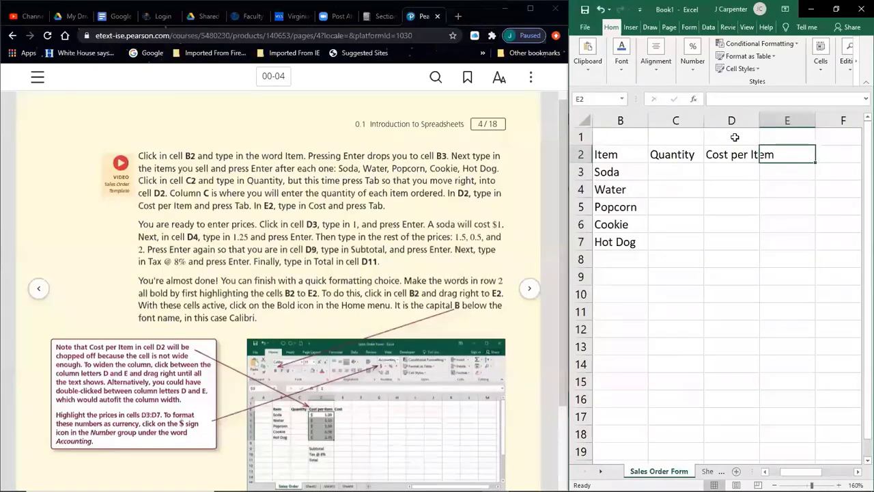
type("Cost")
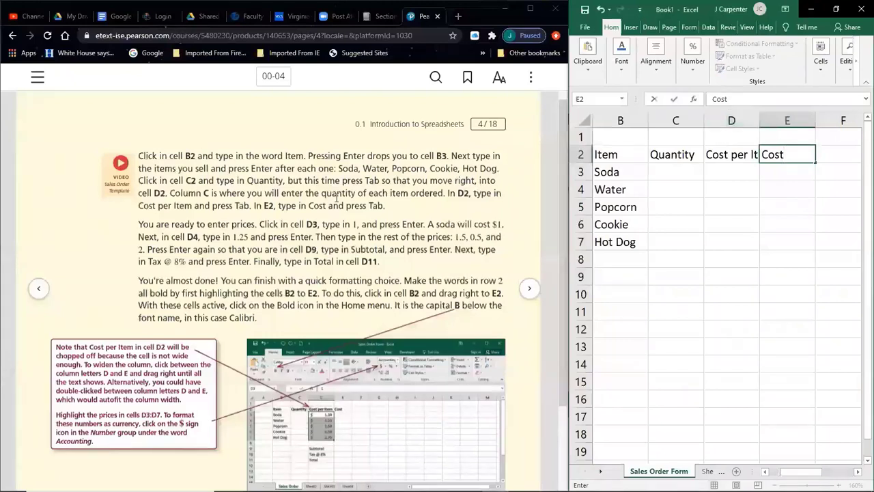
Highlight the eText instructions on column C, D2 and E2, and clear the word Cost from cell E2.
left_click_drag(170, 193, 392, 204)
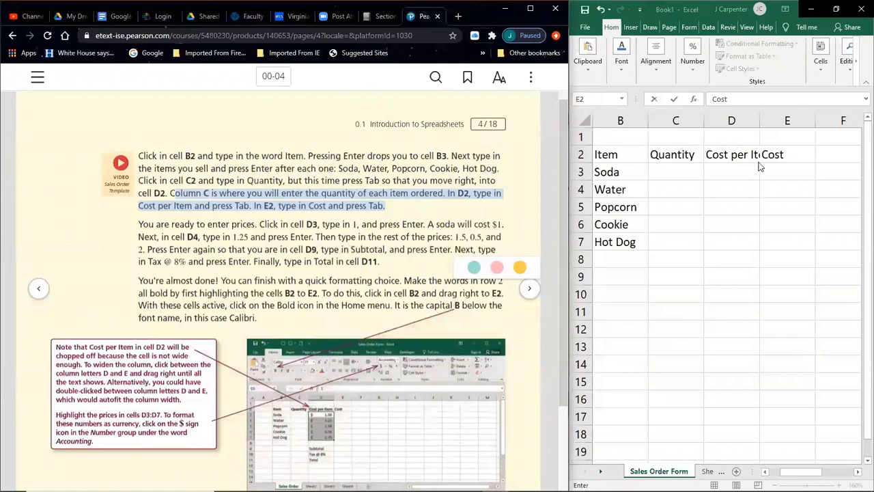
left_click(732, 161)
key("BackSpace")
key("BackSpace")
key("BackSpace")
key("BackSpace")
key("Return")
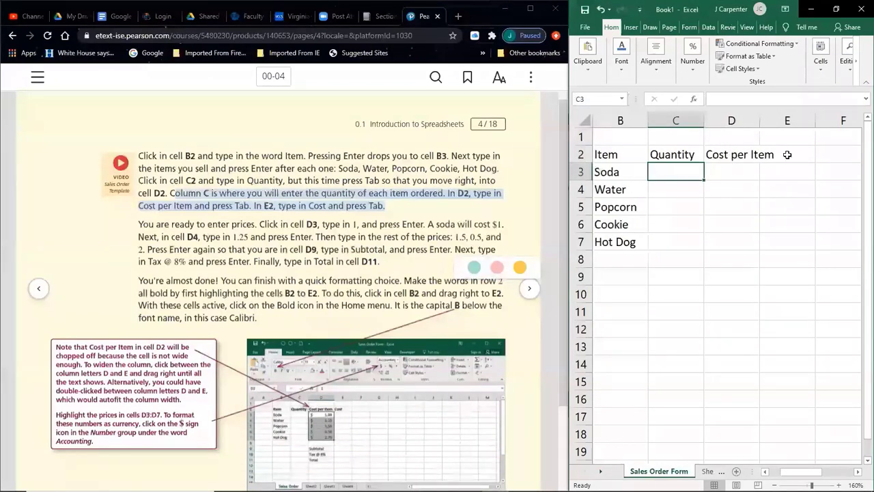
Check where the Cost per Item heading is stored by selecting D2 and E2, and enter Cost in E2.
left_click(756, 153)
left_click(777, 155)
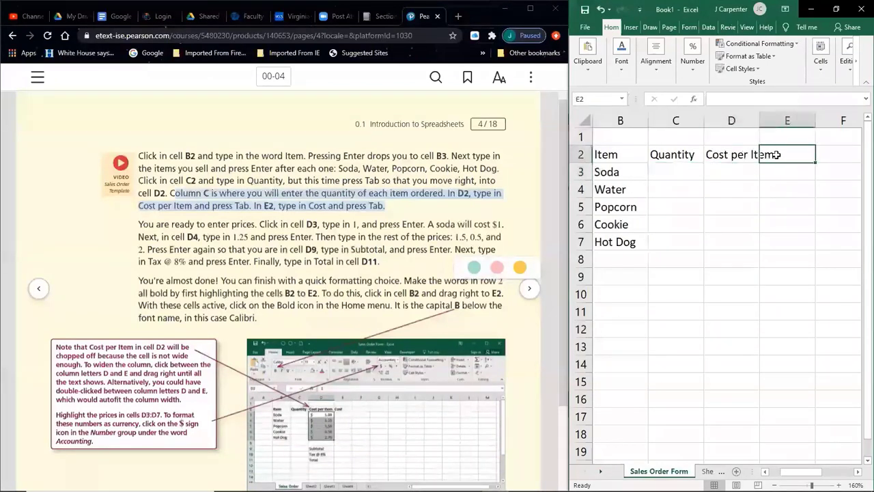
left_click(741, 157)
left_click(773, 156)
type("Cost")
key("Return")
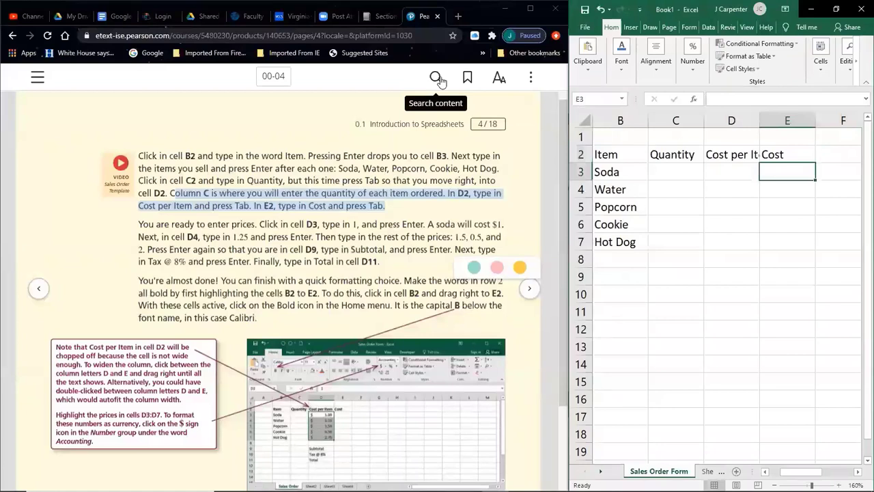
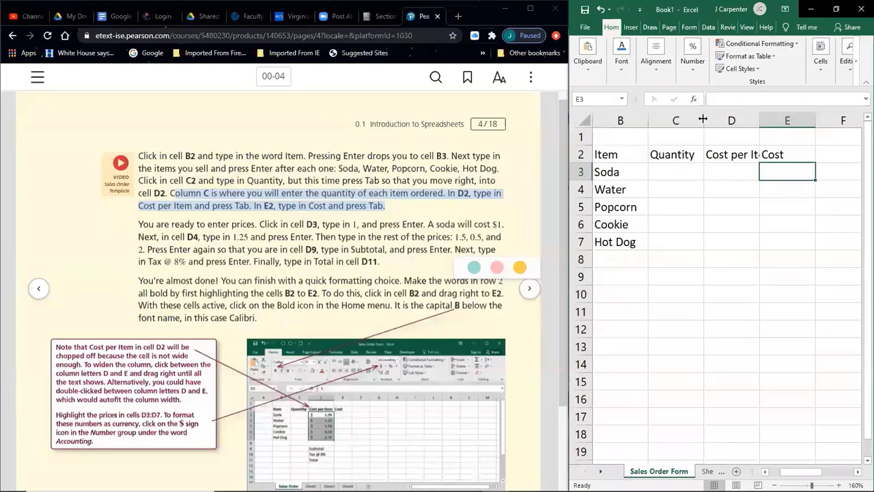
Narrow column C slightly and widen column D until the full Cost per Item heading in D2 shows.
mouse_move(703, 119)
left_mouse_down()
mouse_move(671, 120)
mouse_move(701, 121)
left_mouse_up()
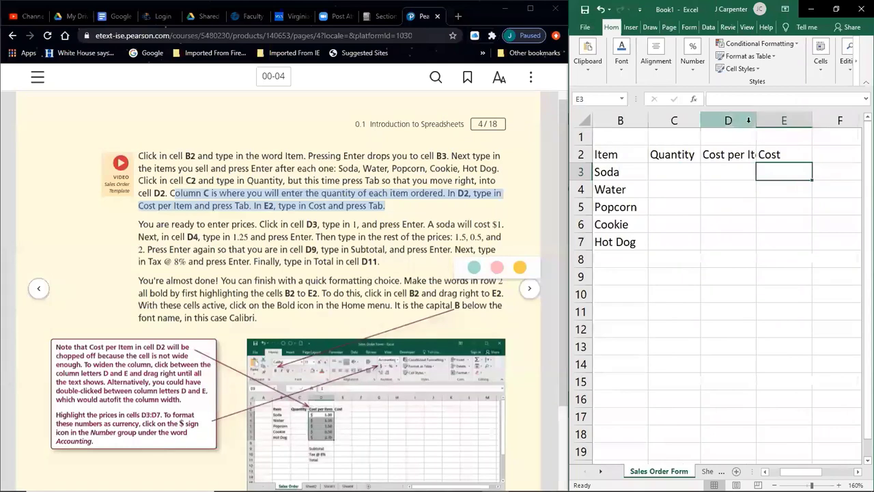
left_click_drag(756, 120, 772, 120)
left_click(739, 158)
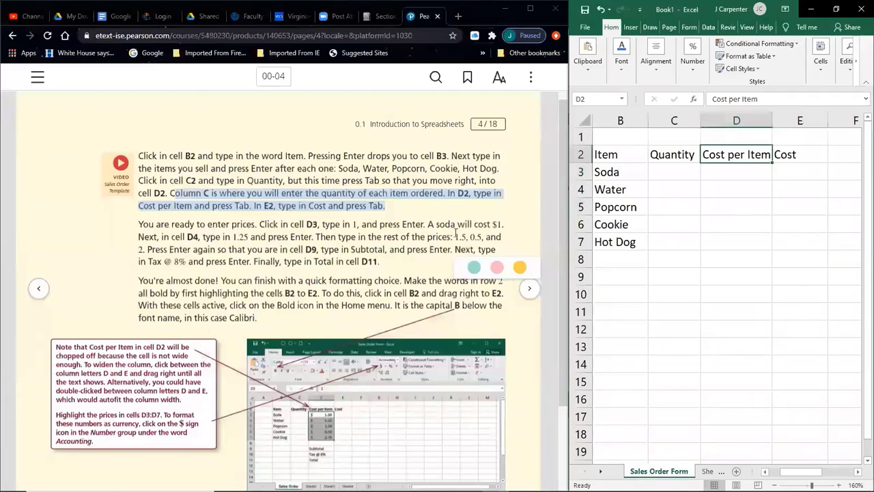
Clear the eText highlight and enter the soda price 1 in D3 and the water price 1.25 in D4.
left_click(242, 229)
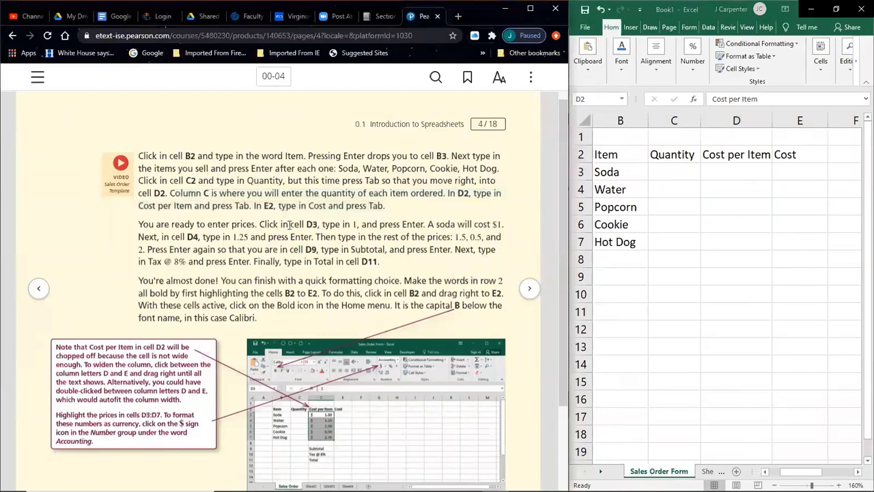
left_click(679, 163)
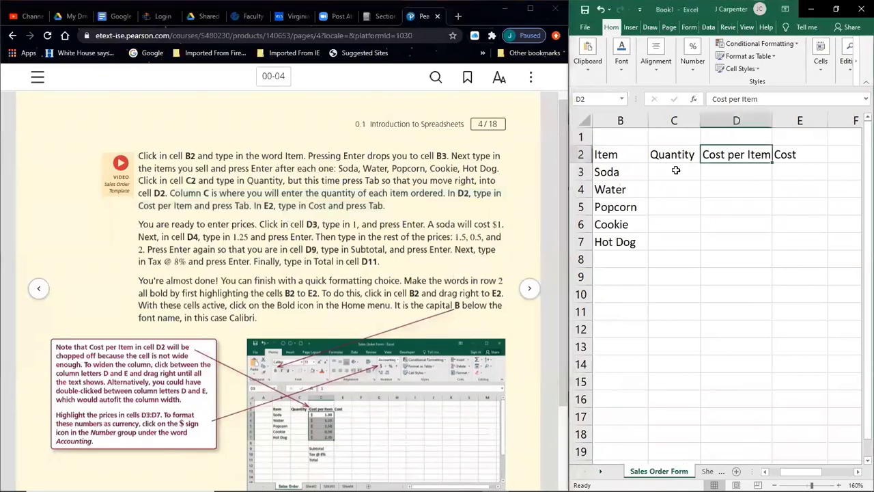
left_click(675, 170)
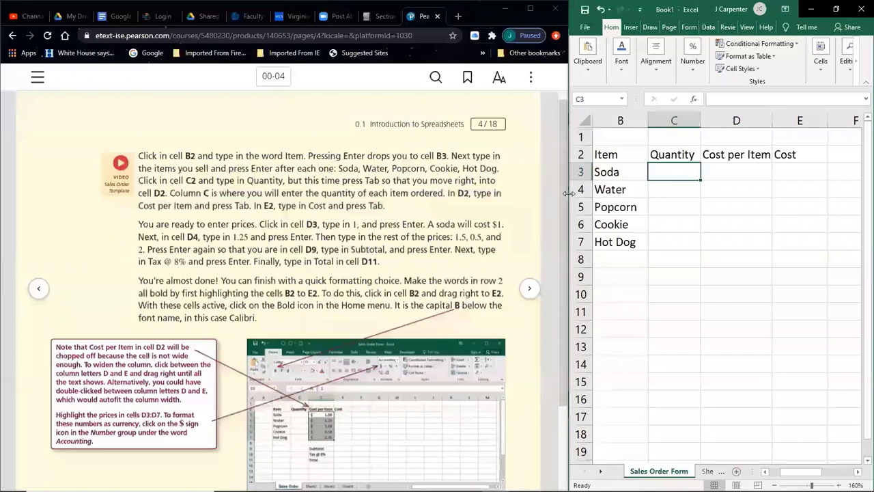
left_click(721, 170)
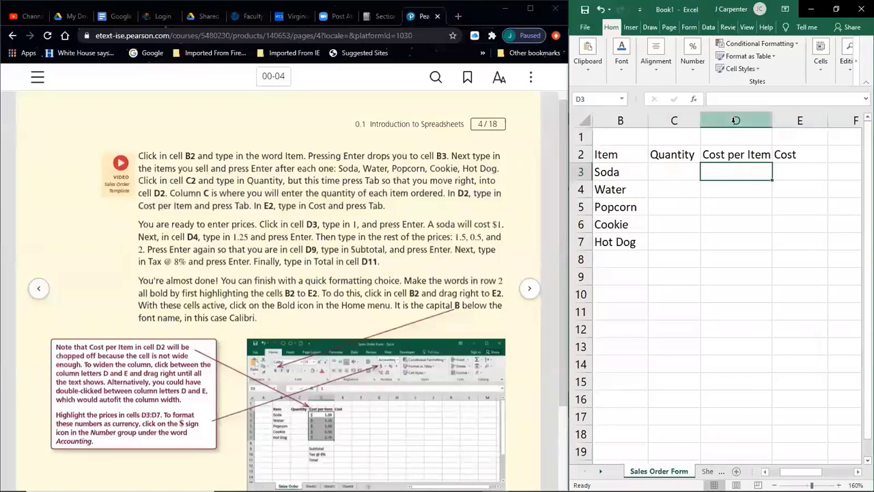
type("1")
key("Return")
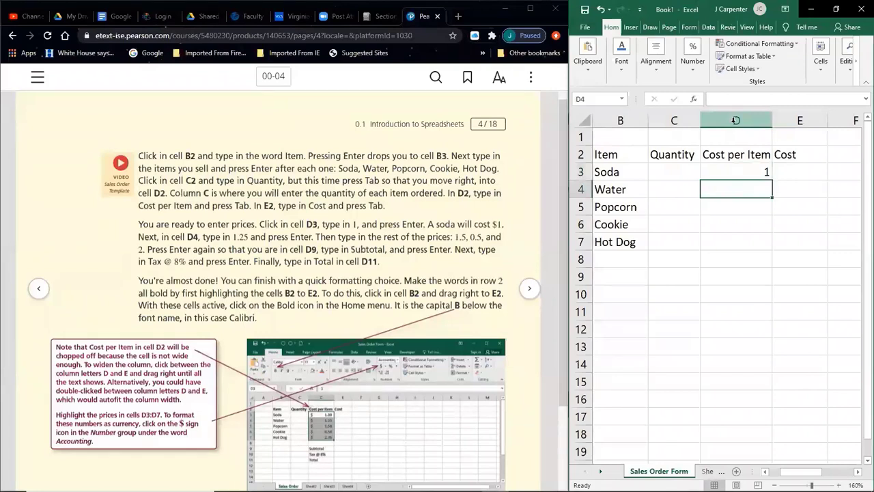
type("1.25")
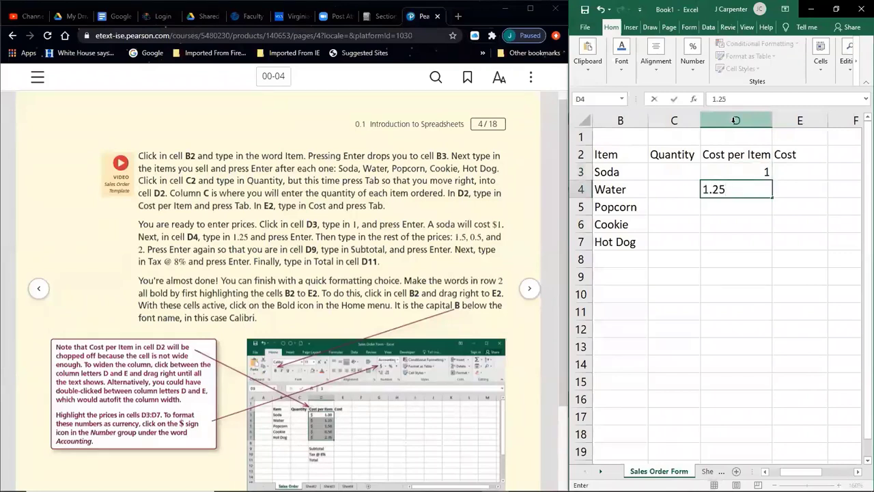
key("Return")
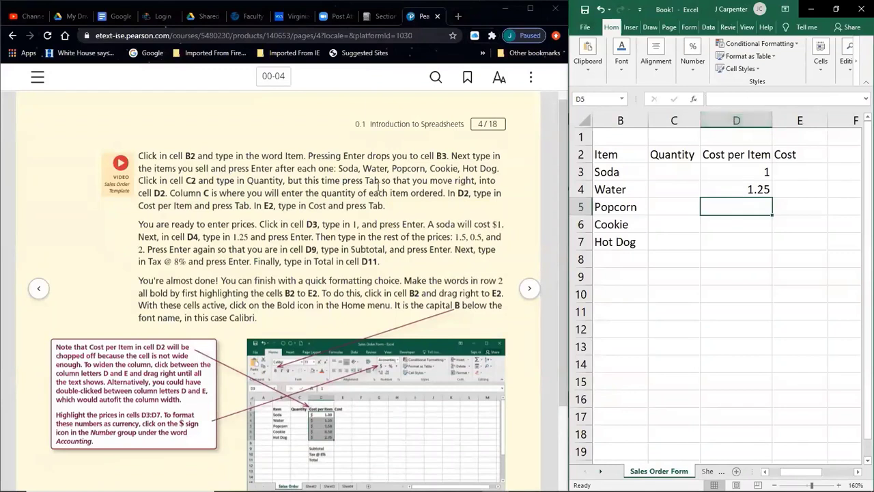
Enter the remaining prices under Cost per Item: 1.5 for Popcorn, .5 for Cookie and 2 for Hot Dog.
type("1.5")
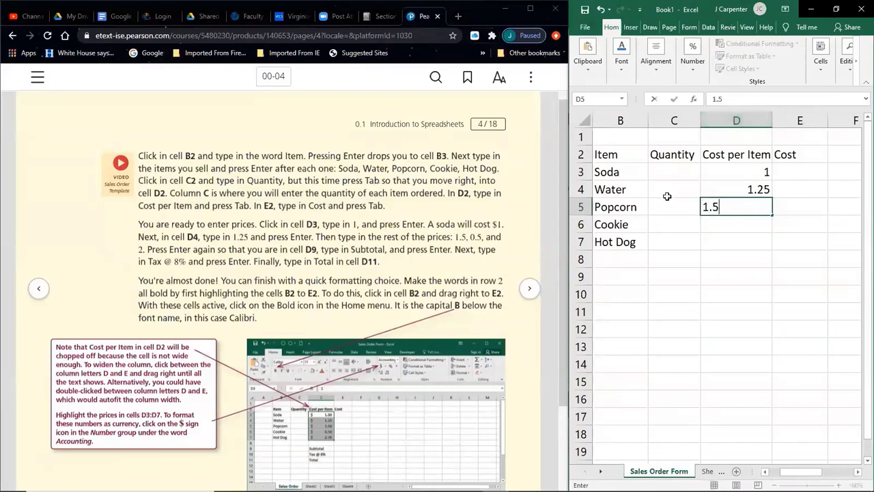
key("Return")
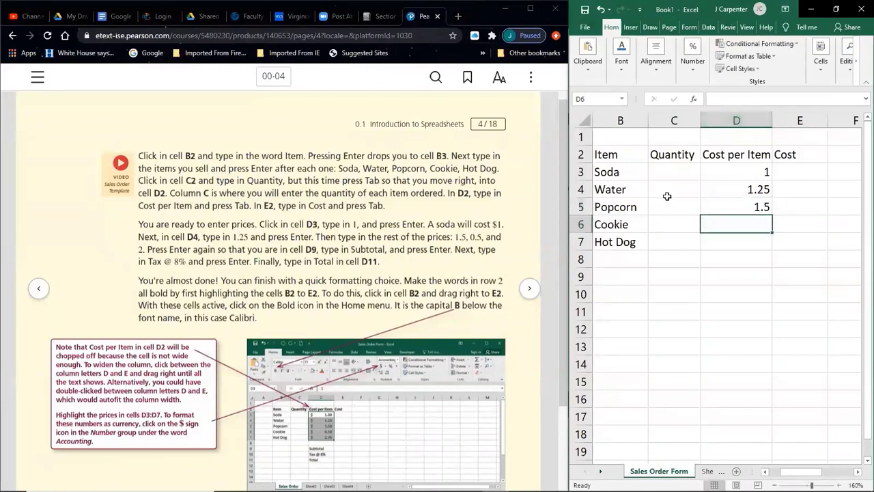
type(".5")
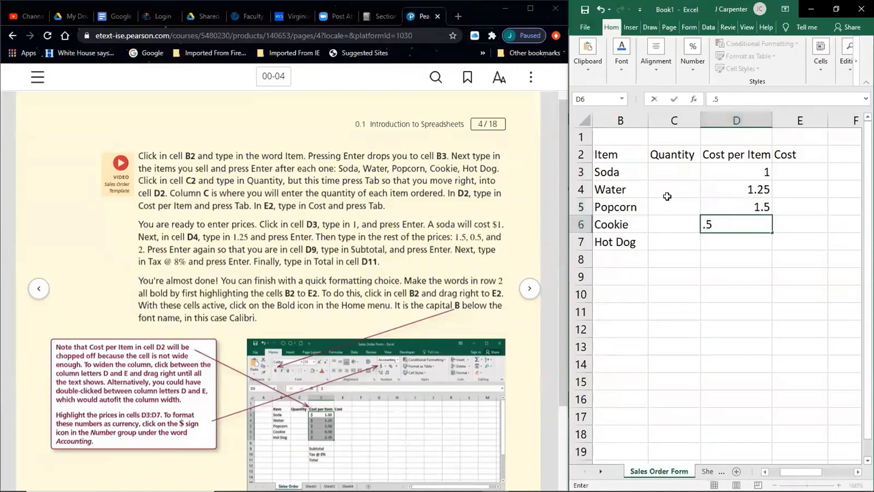
key("Return")
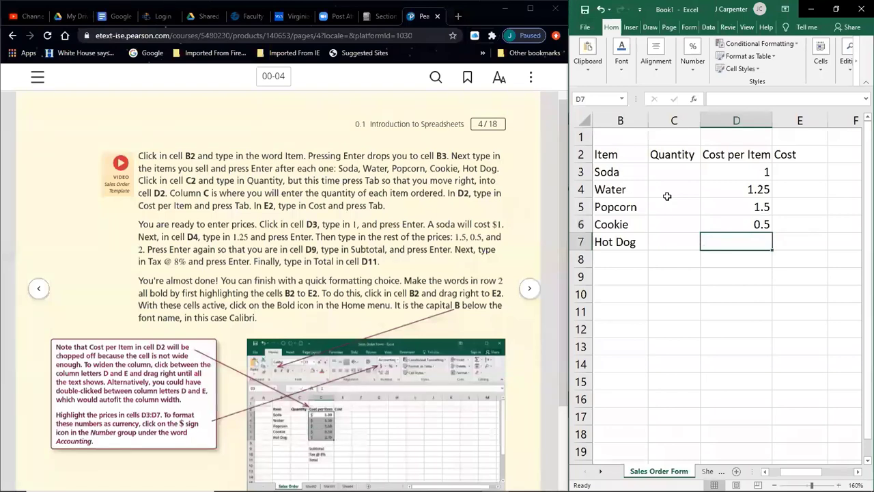
type("2")
key("Return")
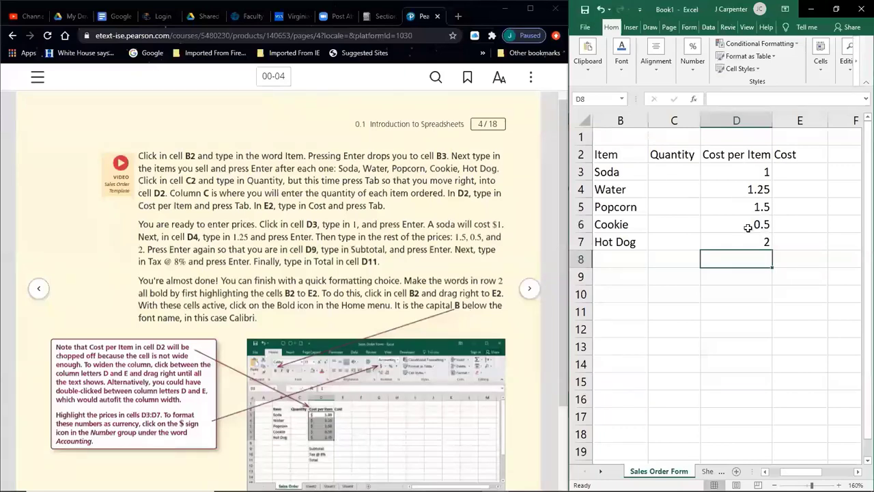
Select the prices in D3:D7 and maximize the spreadsheet window.
left_click_drag(757, 170, 752, 242)
left_click(754, 257)
left_click_drag(735, 167, 736, 240)
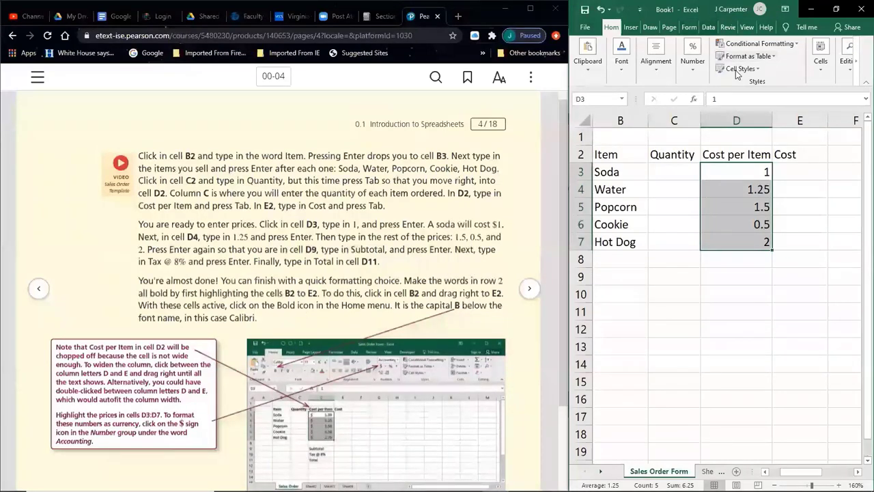
double_click(683, 9)
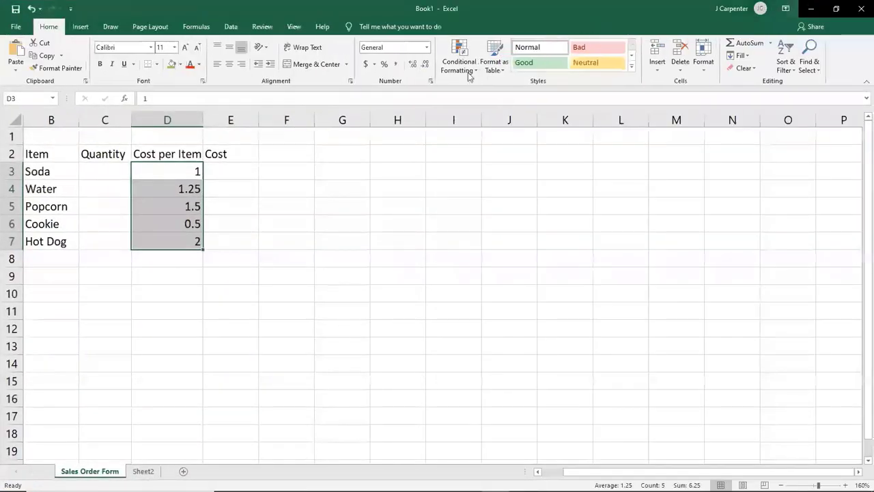
Apply the dollar accounting format to the price cells D3 through D7 one cell at a time.
left_click(239, 187)
left_click(180, 171)
left_click(365, 63)
left_click(180, 190)
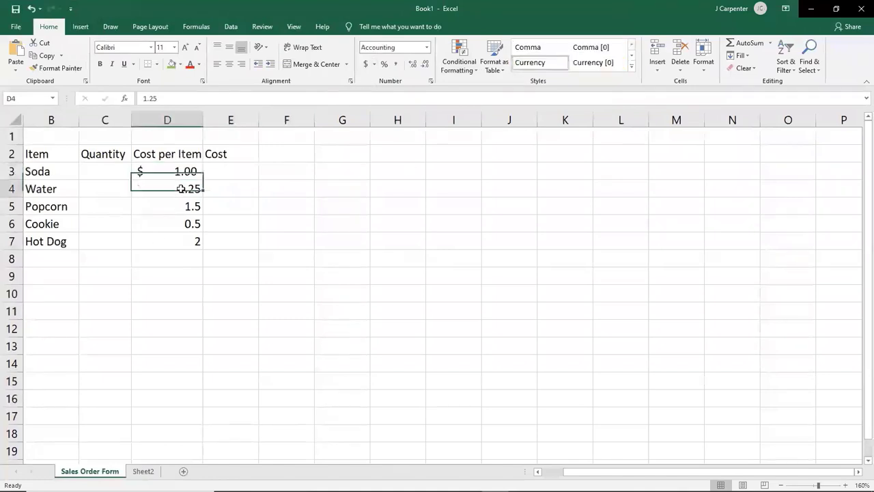
left_click(366, 63)
left_click(187, 202)
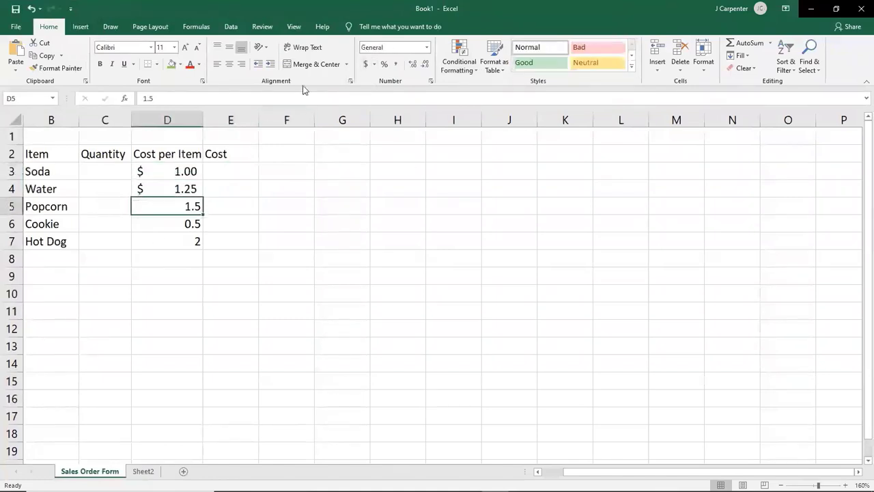
left_click(365, 64)
left_click(190, 222)
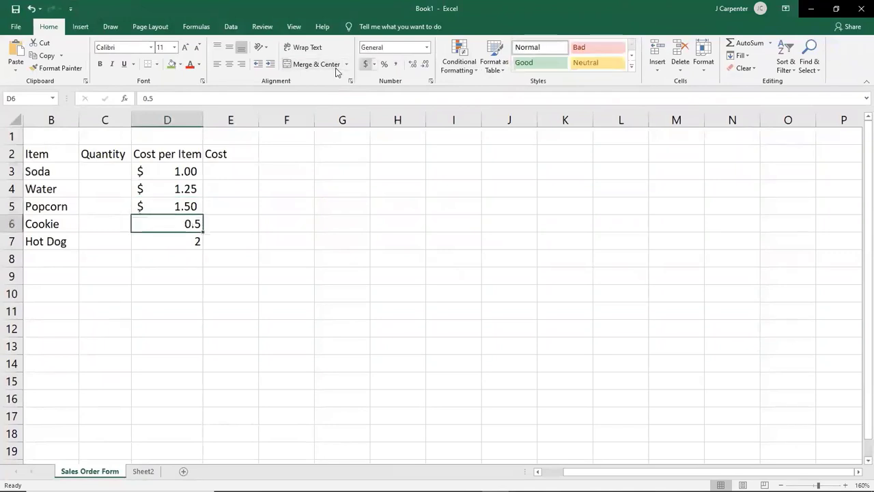
left_click(365, 64)
left_click(172, 237)
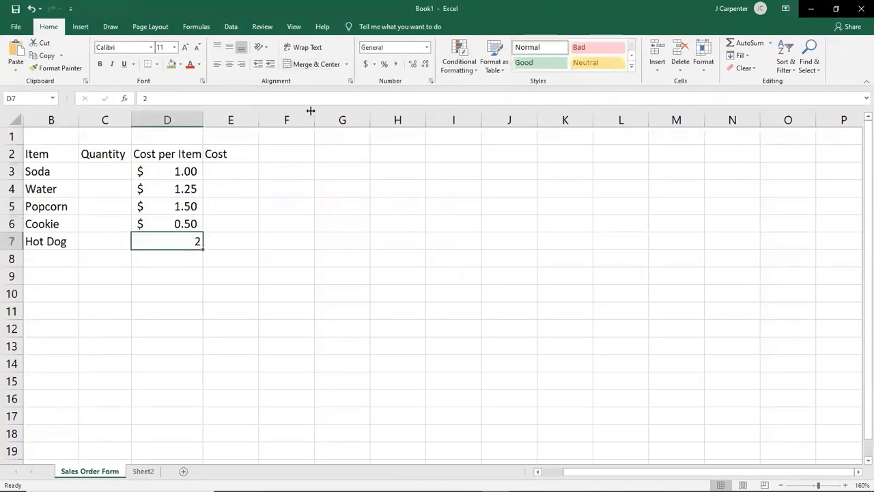
left_click(366, 64)
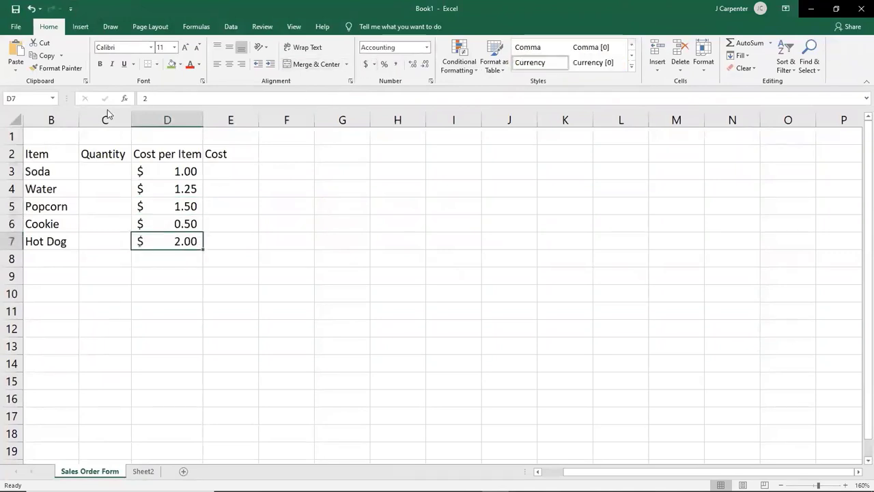
Undo the five individual accounting formats in D3:D7 and the Hot Dog price entry in D7.
left_click(30, 9)
left_click(31, 9)
left_click(31, 9)
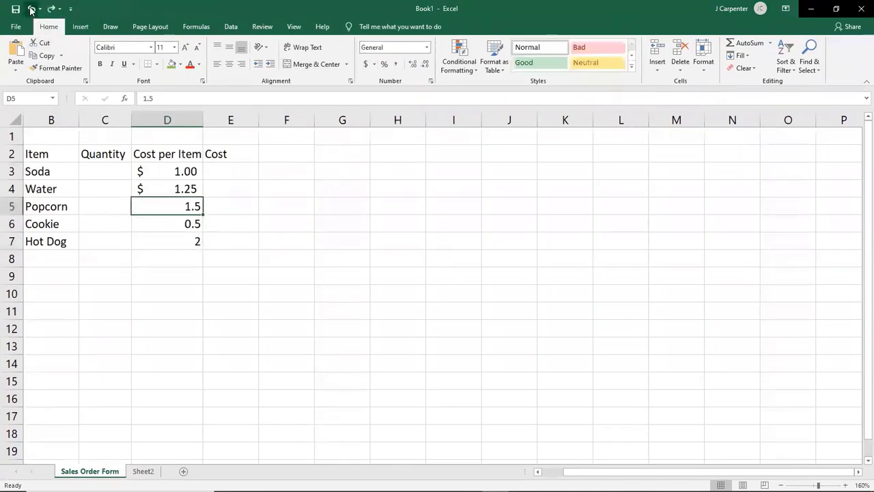
left_click(31, 10)
left_click(31, 10)
left_click(31, 10)
left_click_drag(351, 140, 593, 295)
left_click_drag(453, 189, 289, 288)
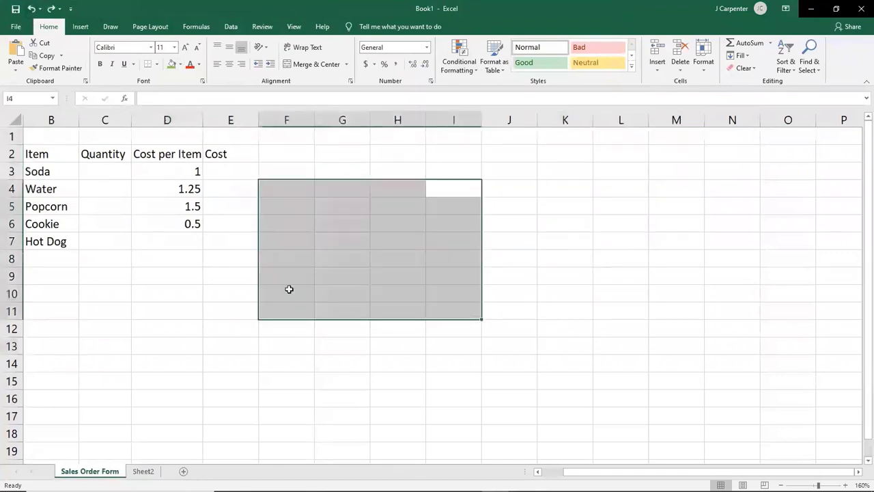
left_click_drag(565, 205, 677, 344)
left_click_drag(458, 295, 235, 281)
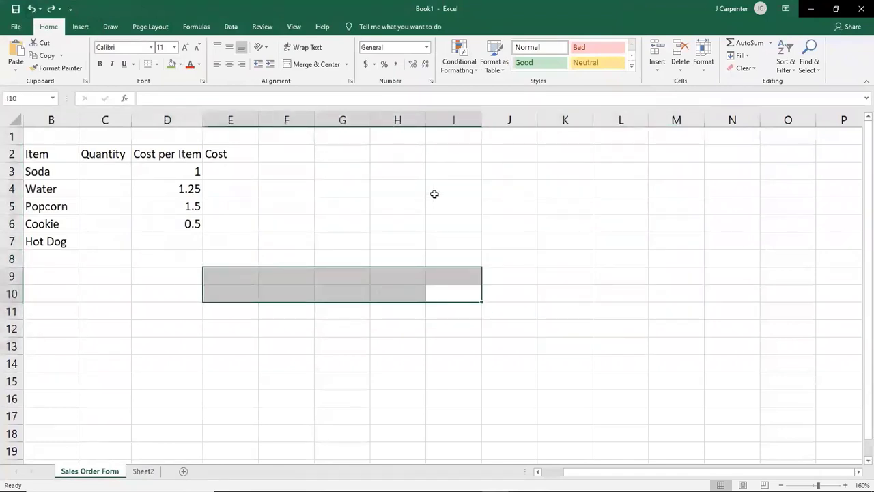
left_click_drag(433, 193, 622, 258)
left_click(615, 334)
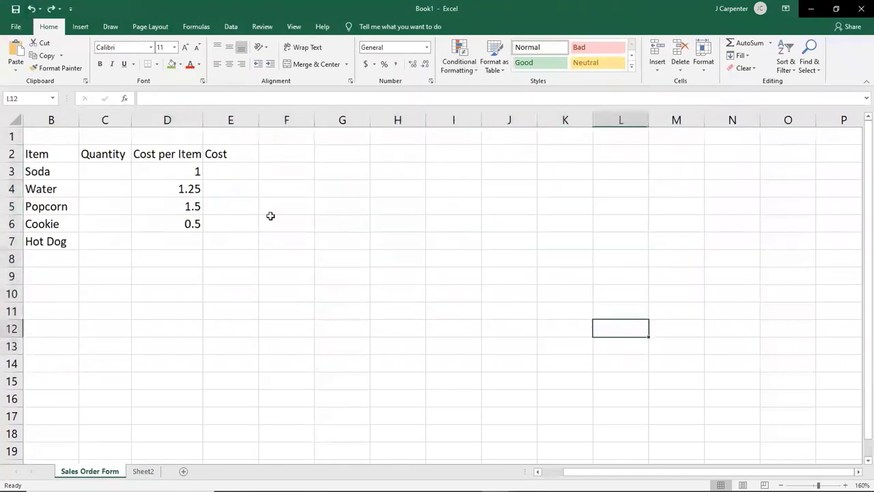
Redo the Hot Dog price entry in D7 and try the accounting format on D3:D7 as one selection, undoing that format.
left_click(50, 9)
left_click(285, 293)
left_click_drag(189, 172, 188, 234)
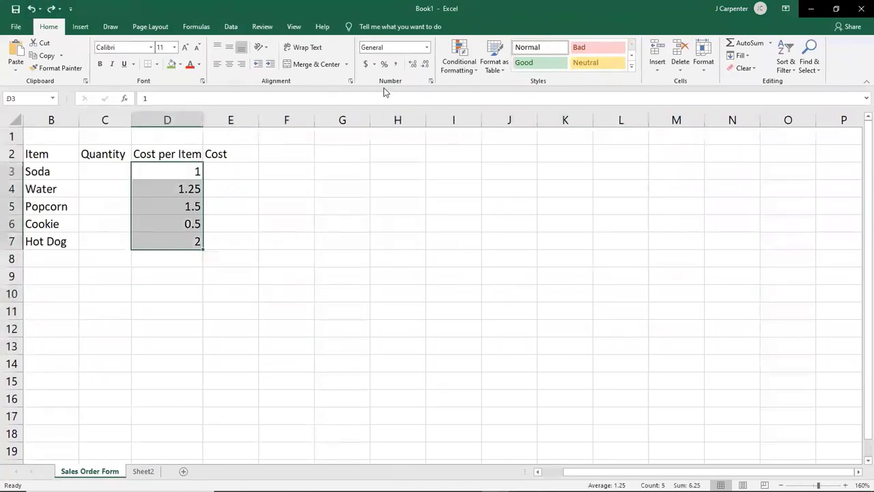
left_click(366, 64)
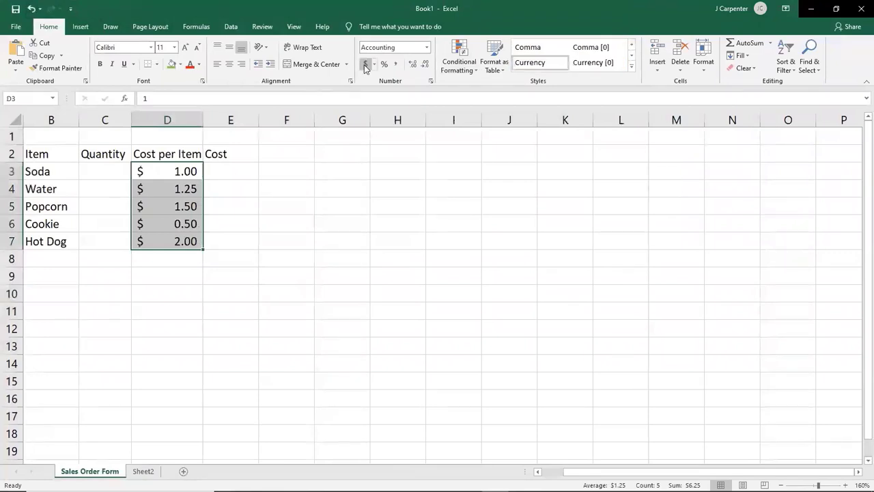
left_click(31, 9)
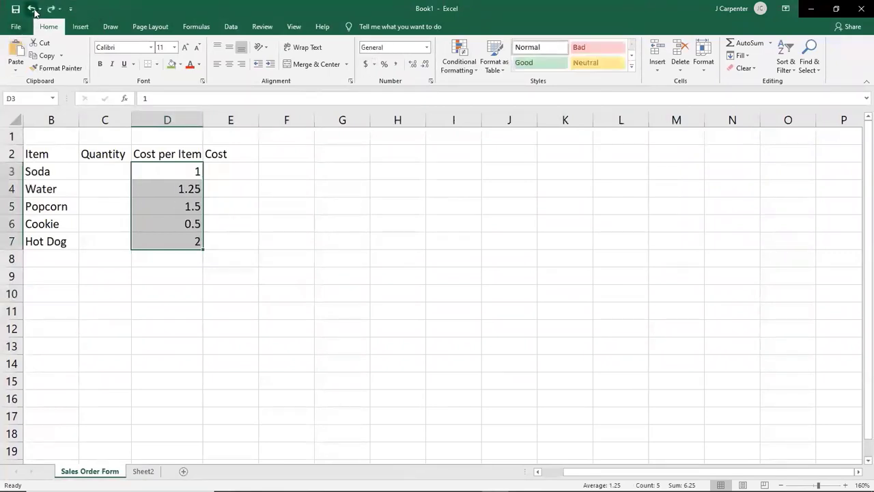
Highlight the Cost per Item, Cost and Quantity ranges in rows 3 to 7 to compare which cells hold dollar amounts.
left_click(331, 196)
left_click_drag(175, 174, 188, 241)
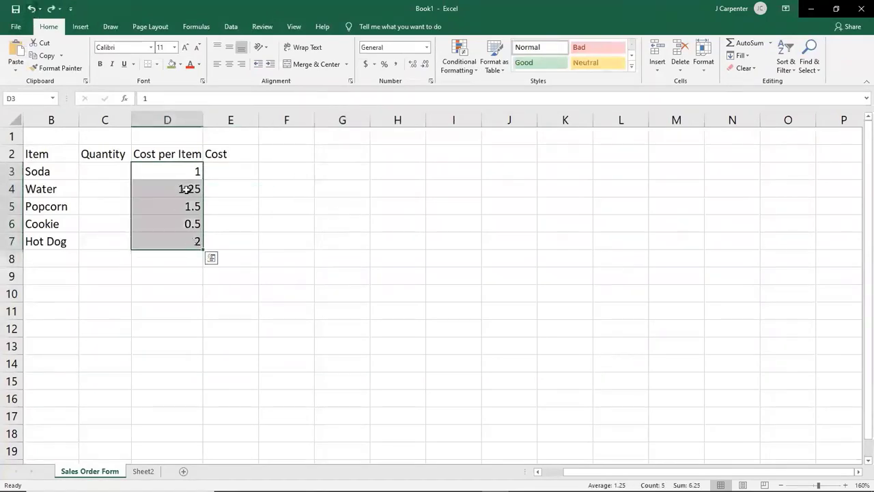
left_click_drag(252, 173, 244, 242)
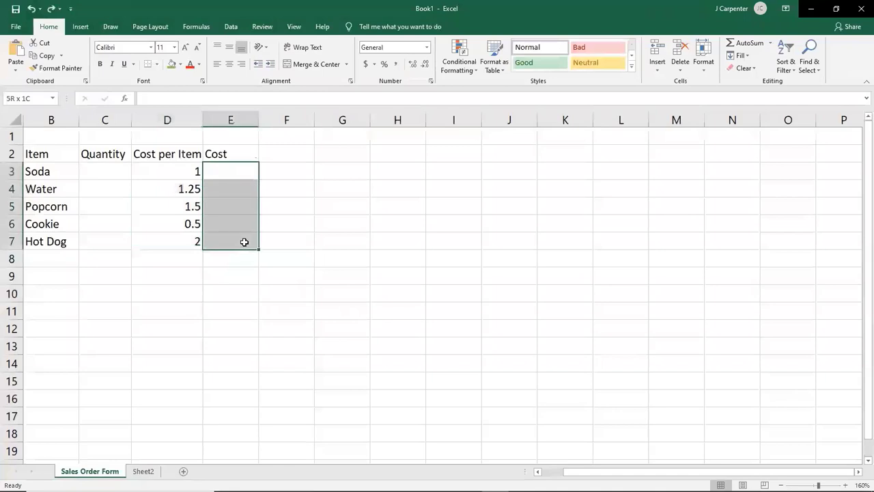
left_click_drag(104, 171, 118, 232)
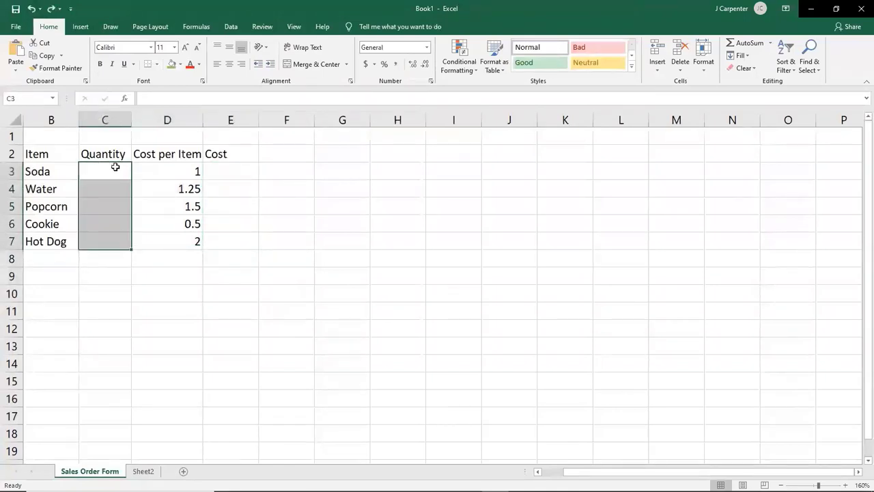
left_click_drag(226, 170, 220, 244)
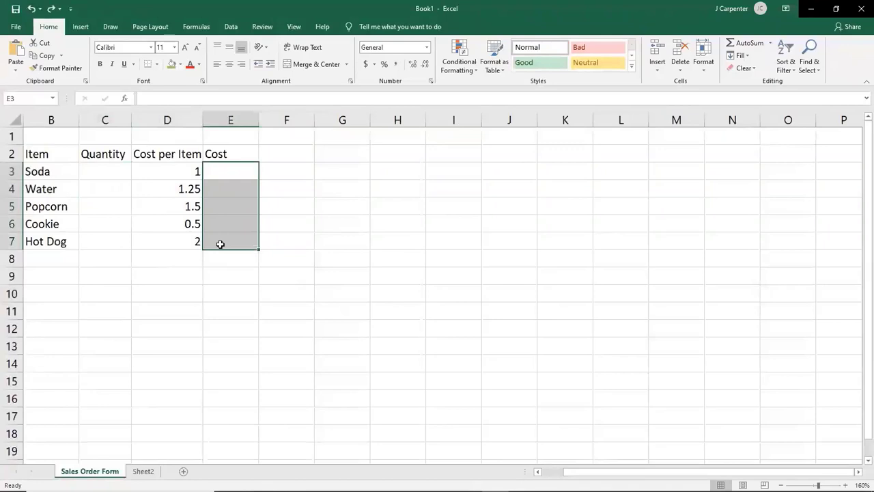
Apply the dollar accounting format to the prices in D3:D7 and restore the spreadsheet window to its smaller size.
left_click(206, 281)
left_click_drag(176, 178, 172, 238)
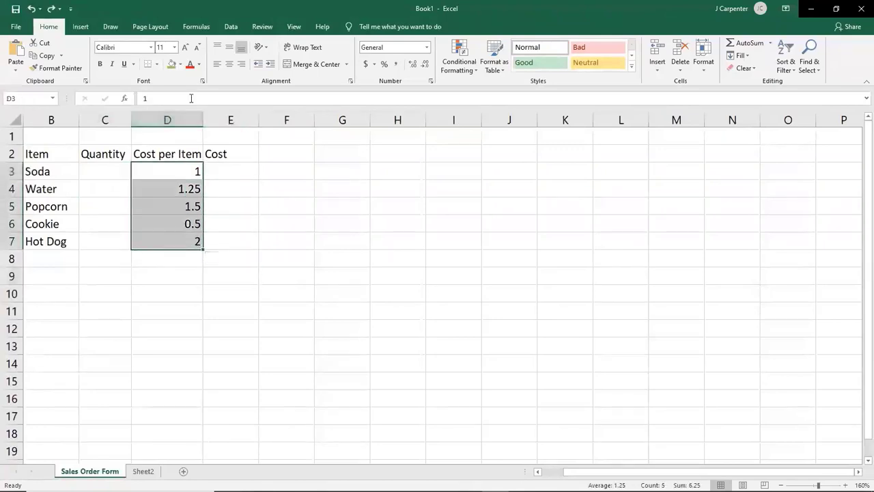
left_click(366, 64)
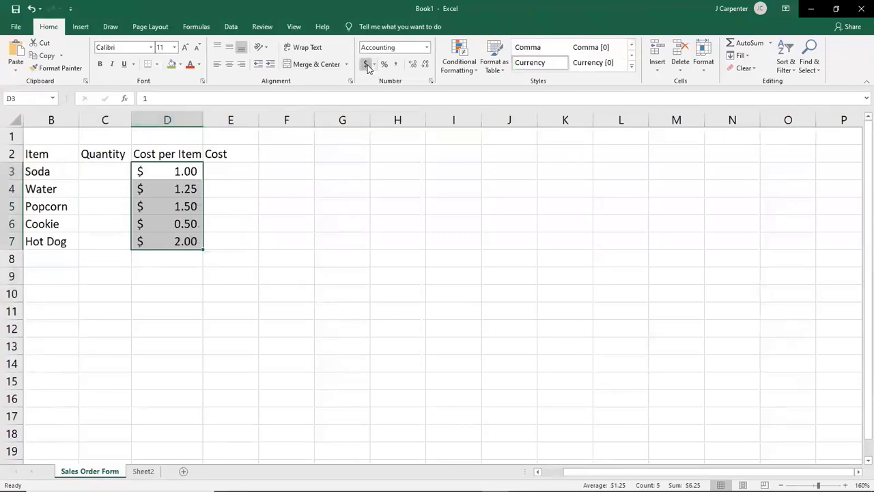
double_click(498, 8)
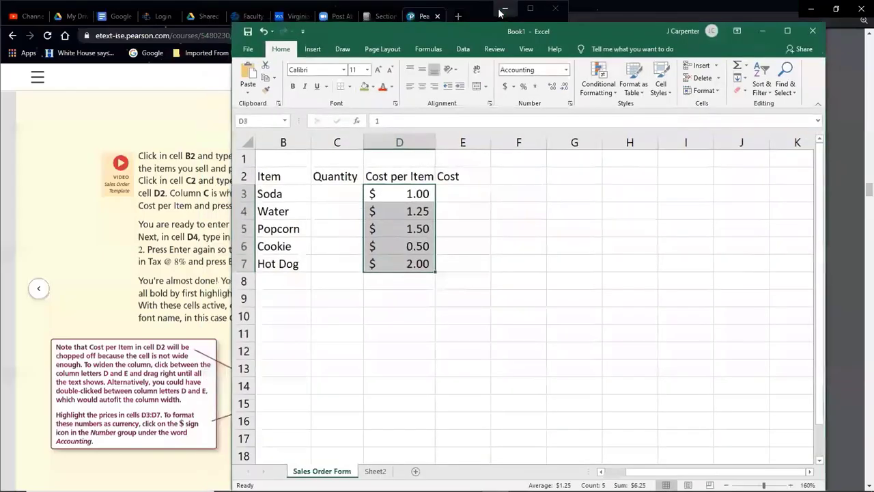
Place the spreadsheet beside the eText and highlight the page 4 instructions for the labels in D9 to D11.
left_click_drag(500, 14, 873, 106)
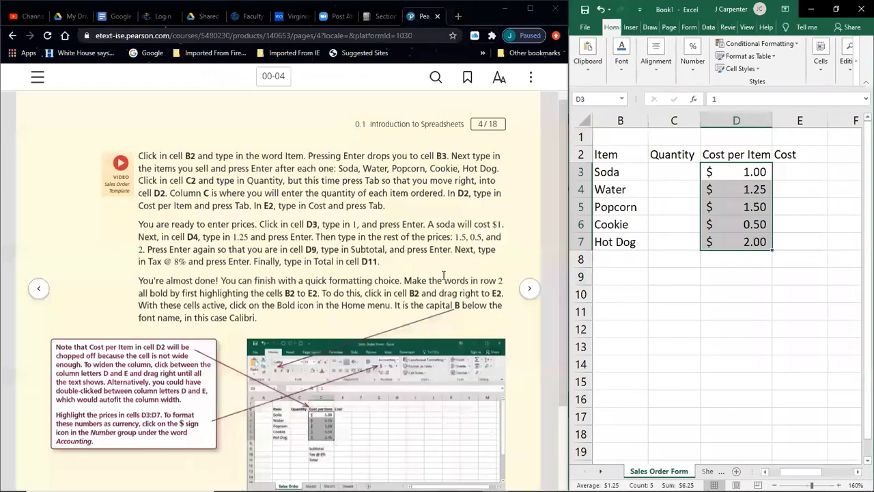
left_click(402, 245)
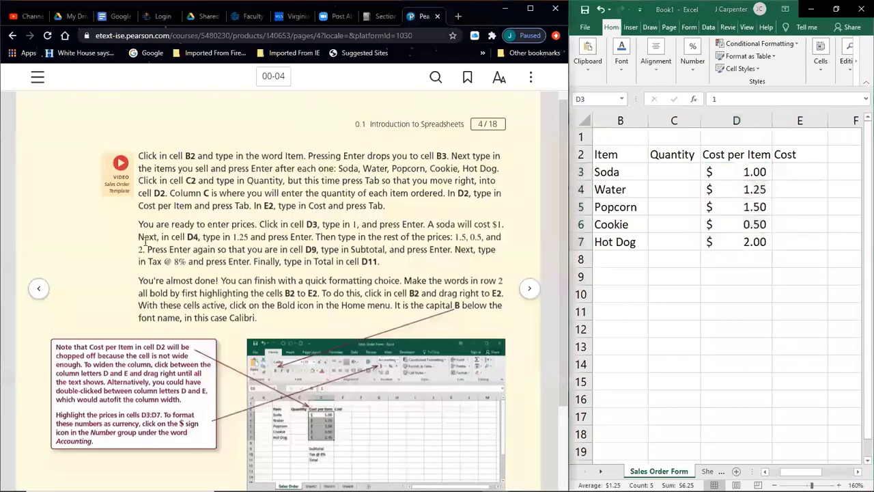
left_click_drag(148, 249, 382, 263)
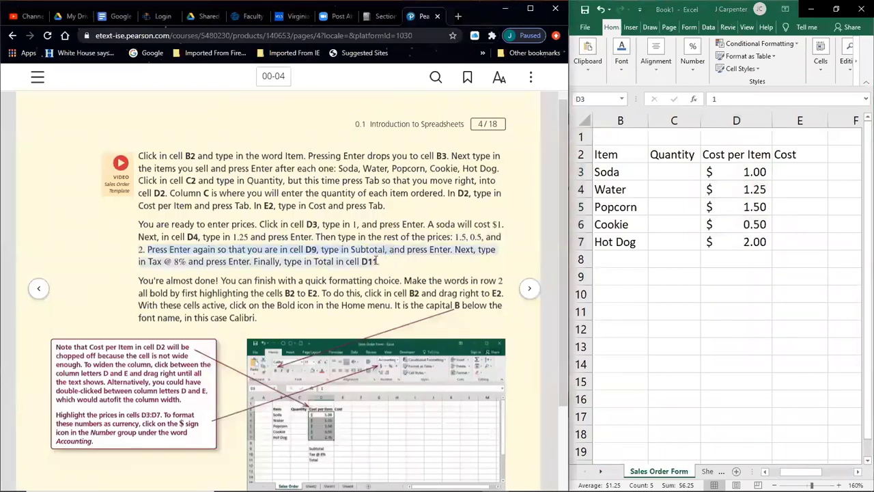
Enter the labels Subtotal, Tax @8% and Total in cells D9, D10 and D11.
left_click(717, 282)
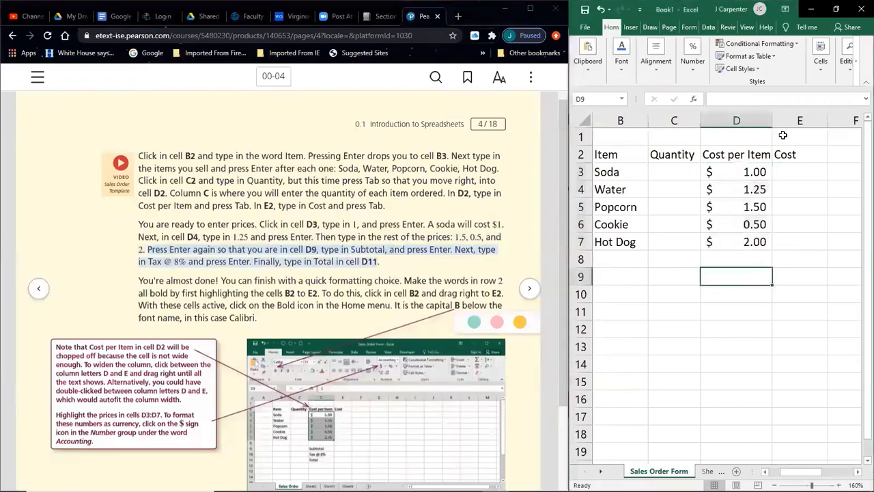
type("Subtotal")
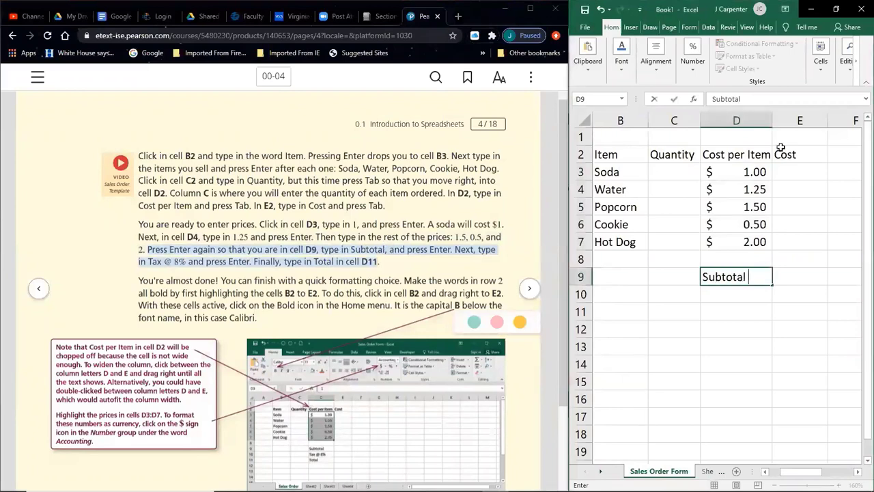
key("Return")
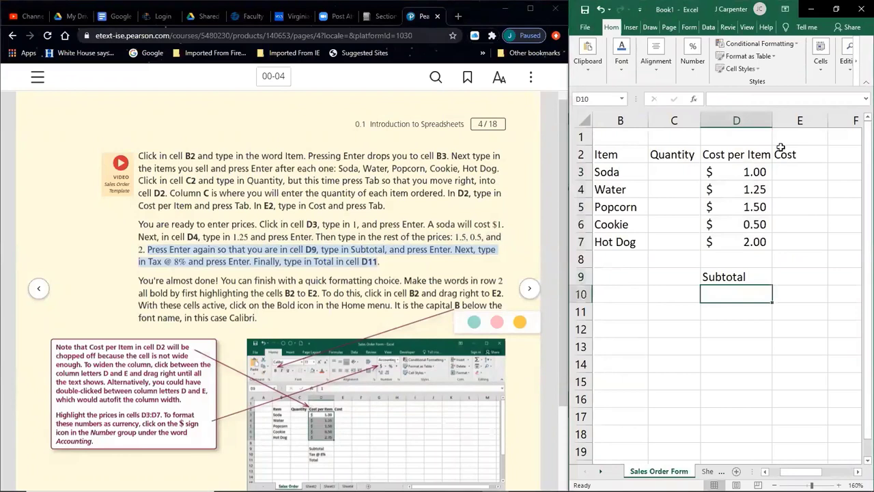
type("Tax")
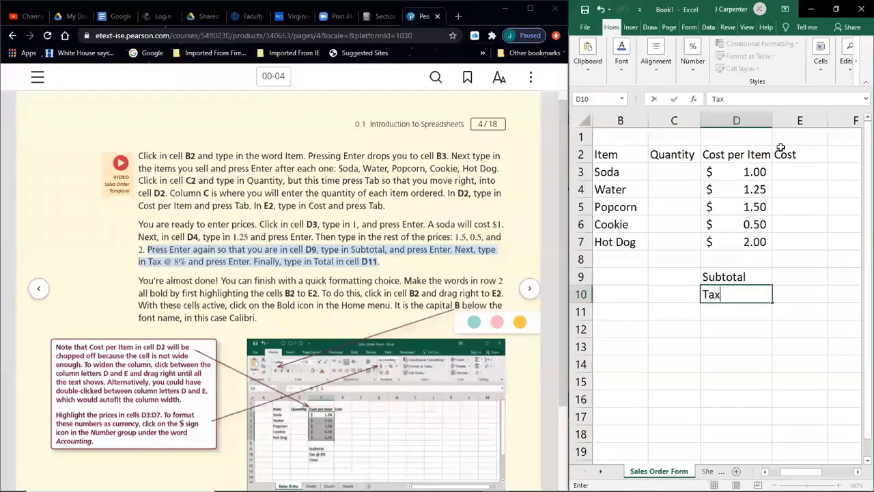
type(" @8%")
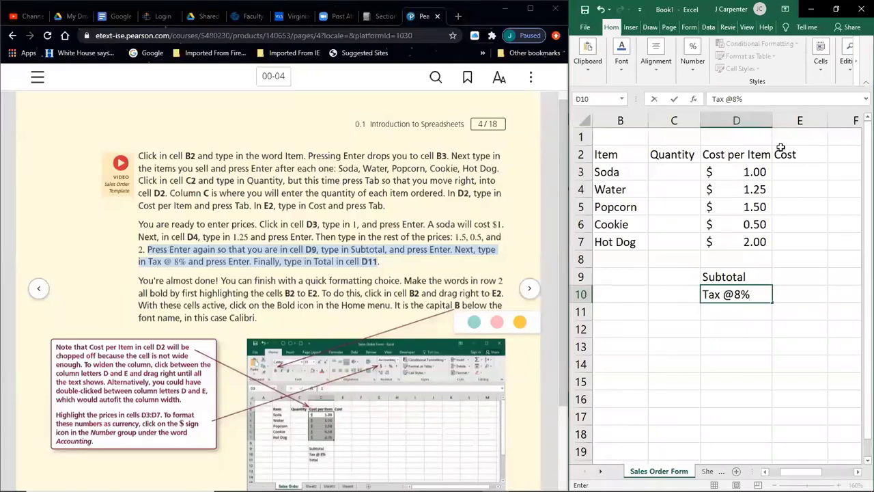
key("Return")
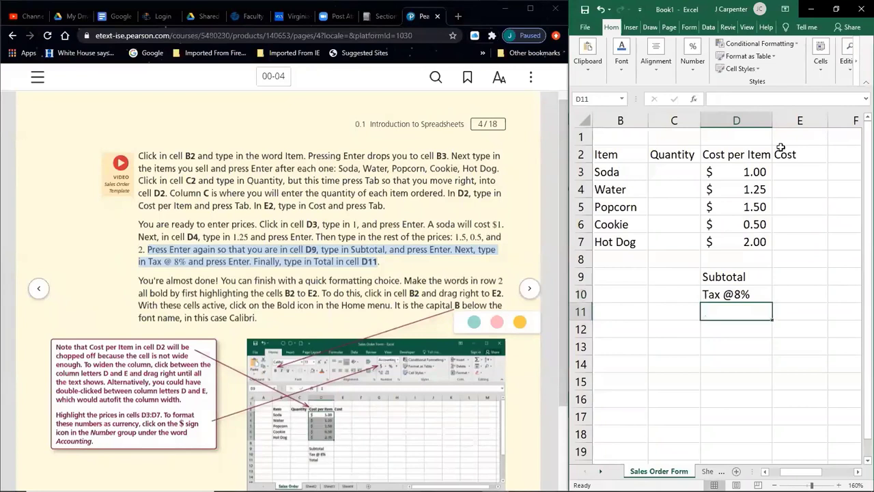
type("Total")
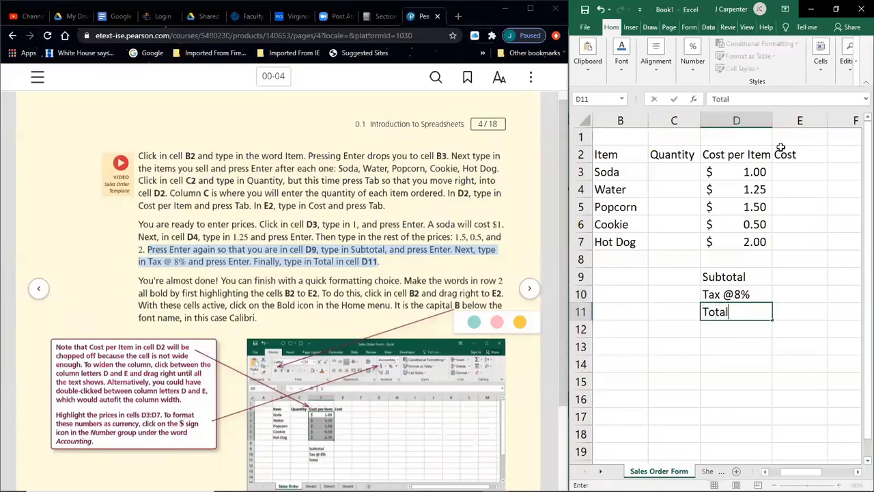
key("Return")
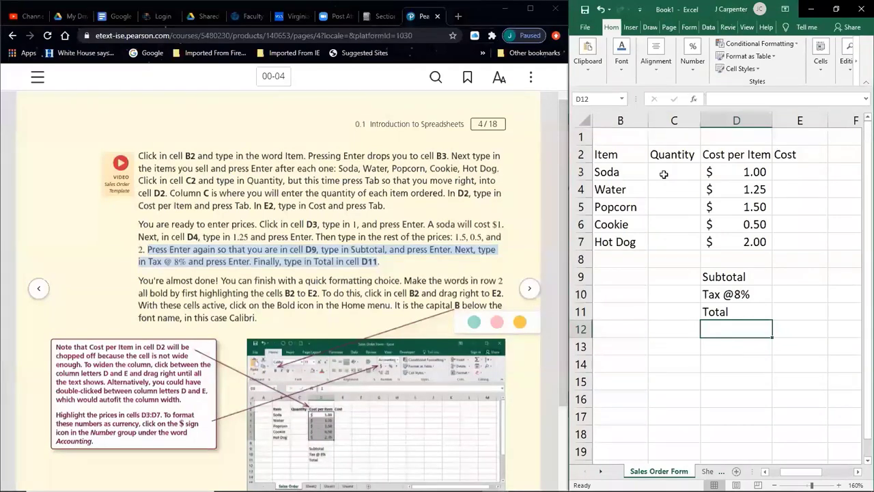
Examine the Quantity and Cost ranges in rows 3 to 7 and the cells E9:E11 beside Subtotal, Tax and Total.
left_click_drag(664, 174, 671, 243)
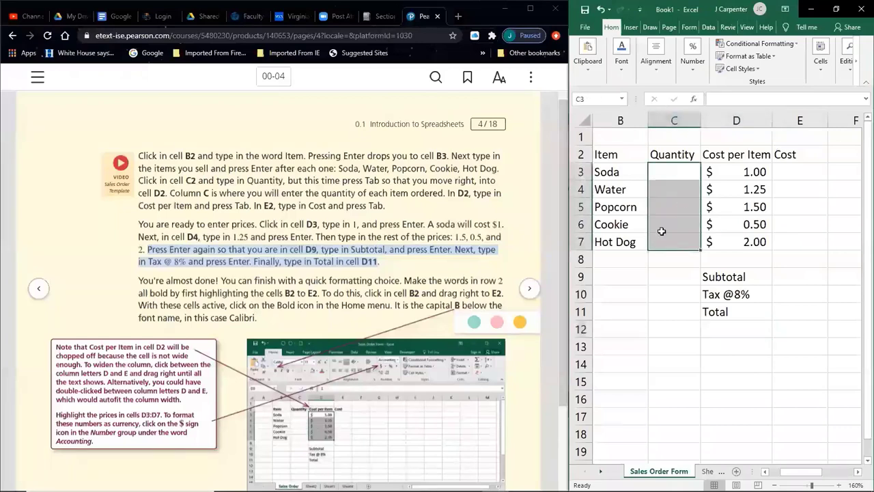
left_click_drag(801, 177, 795, 243)
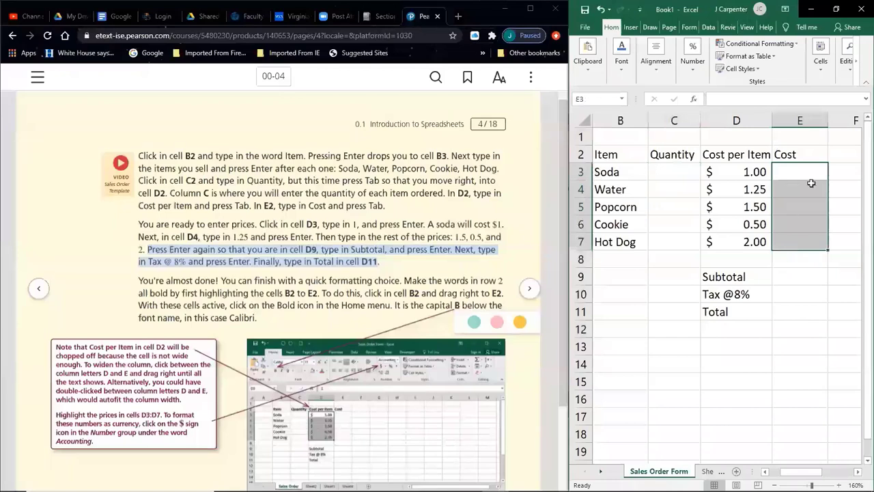
left_click(670, 172)
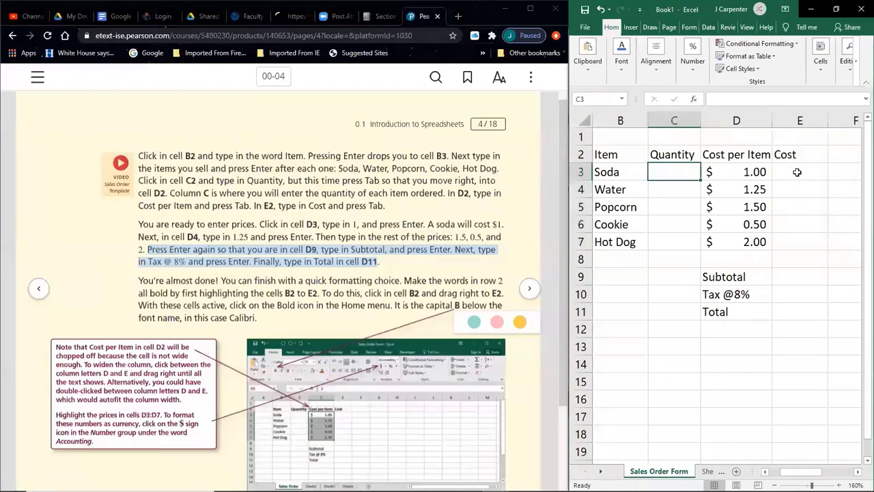
left_click(797, 172)
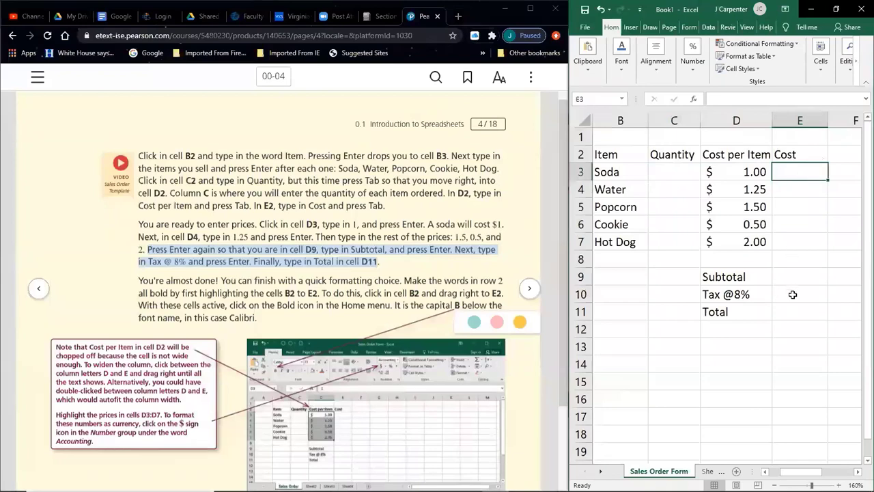
left_click(791, 292)
left_click(741, 294)
left_click(799, 296)
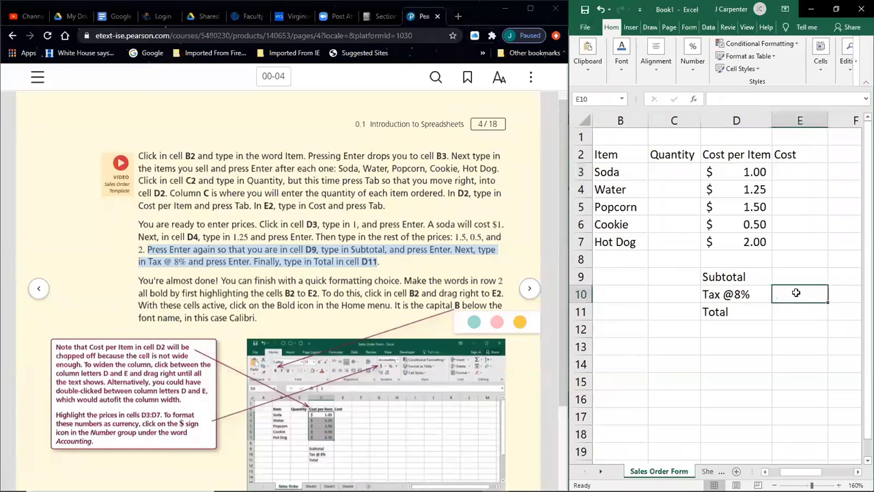
left_click(800, 274)
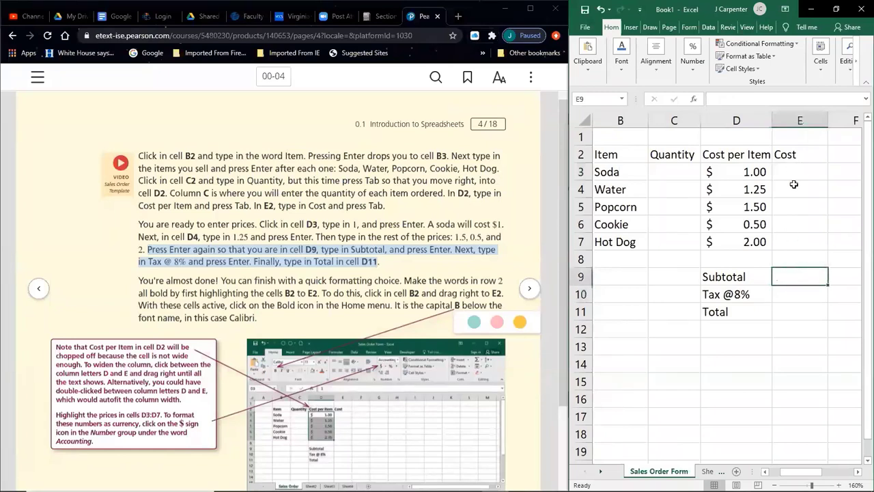
left_click(783, 315)
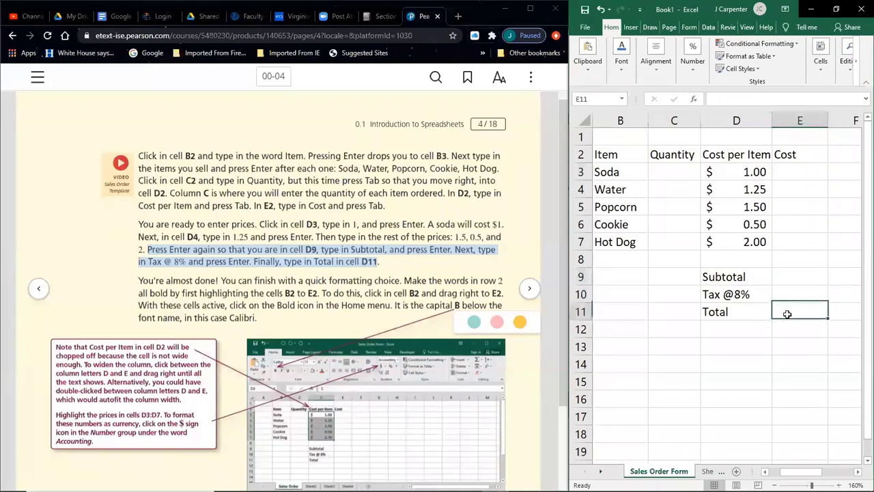
left_click(810, 280)
left_click(797, 294)
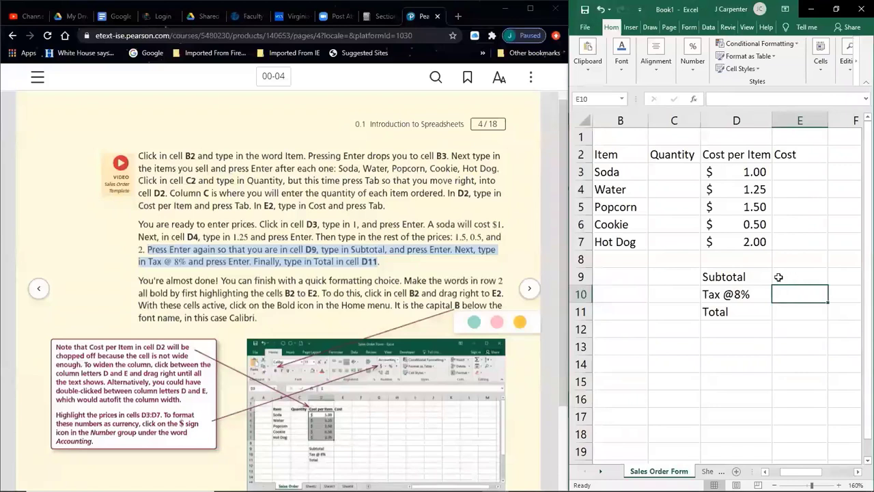
Highlight the eText instructions for bolding row 2 and demonstrate selecting the headings in B2:E2 together.
left_click(352, 273)
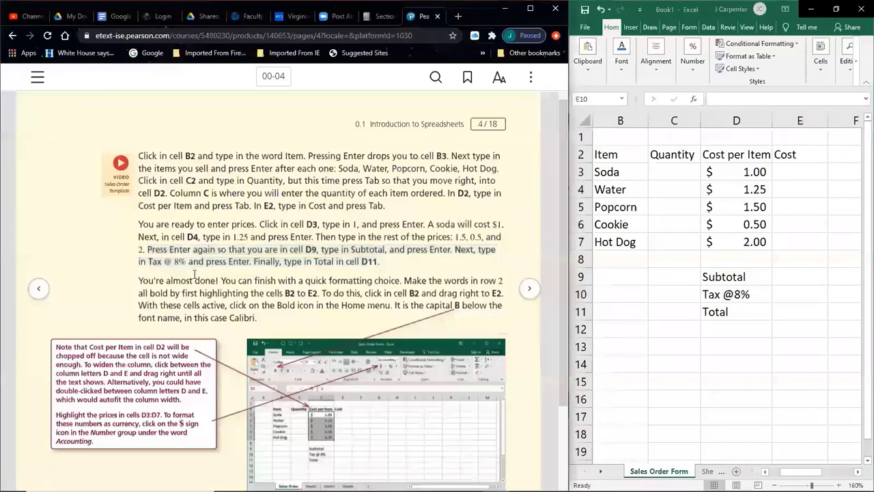
left_click_drag(139, 278, 295, 290)
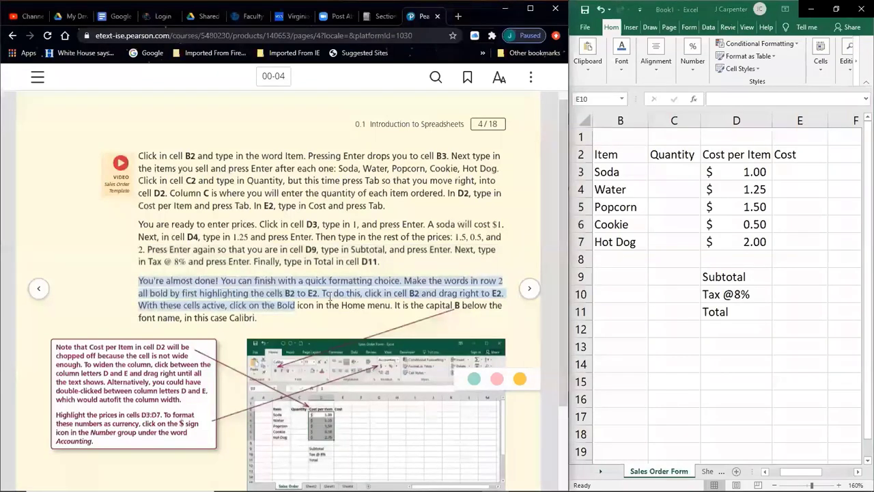
left_click(714, 180)
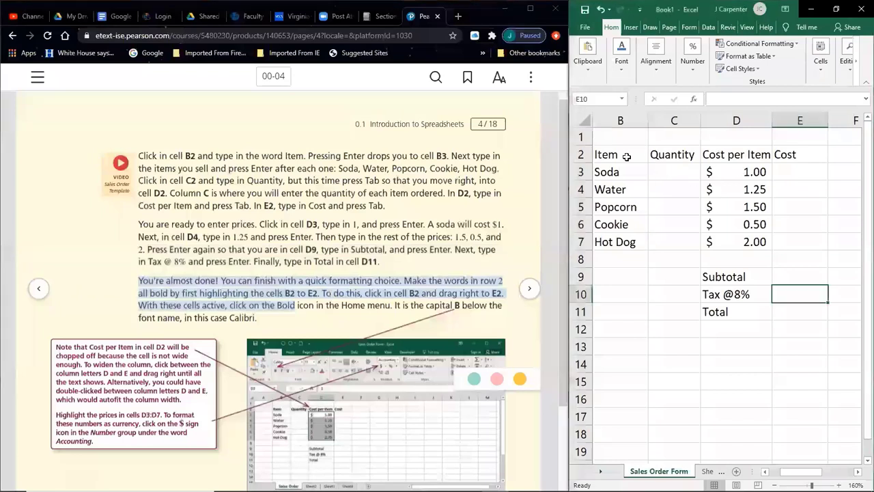
mouse_move(792, 155)
left_mouse_down()
mouse_move(627, 156)
mouse_move(789, 161)
left_mouse_up()
left_click(652, 203)
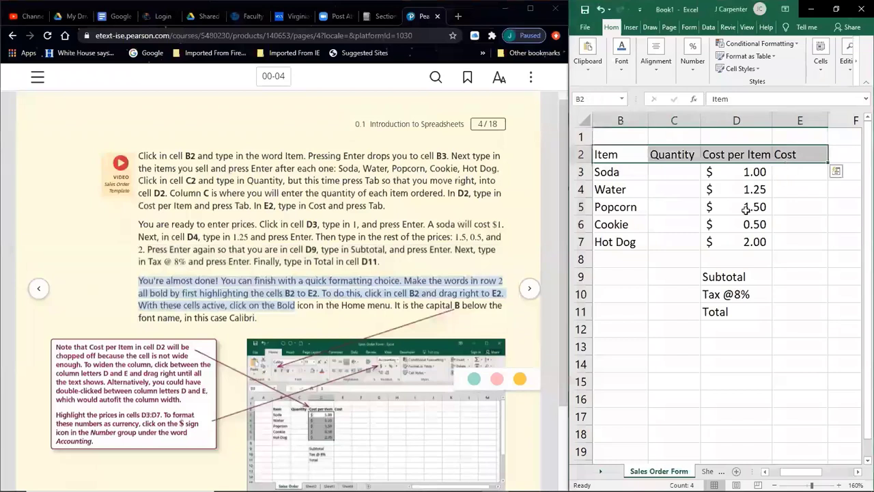
left_click(734, 260)
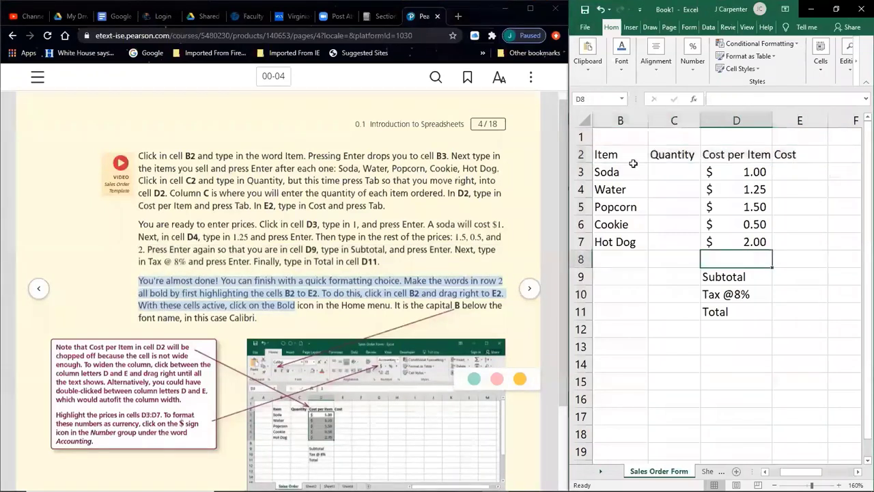
Select the headings in B2:E2 as one range and make them bold with the spreadsheet maximized.
left_click(622, 156)
left_click(670, 154)
left_click(714, 154)
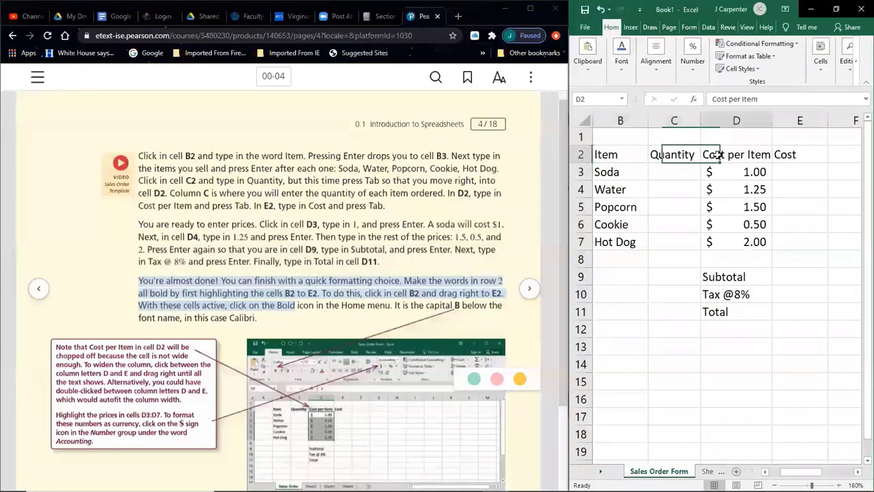
left_click(782, 155)
left_click_drag(618, 154, 796, 157)
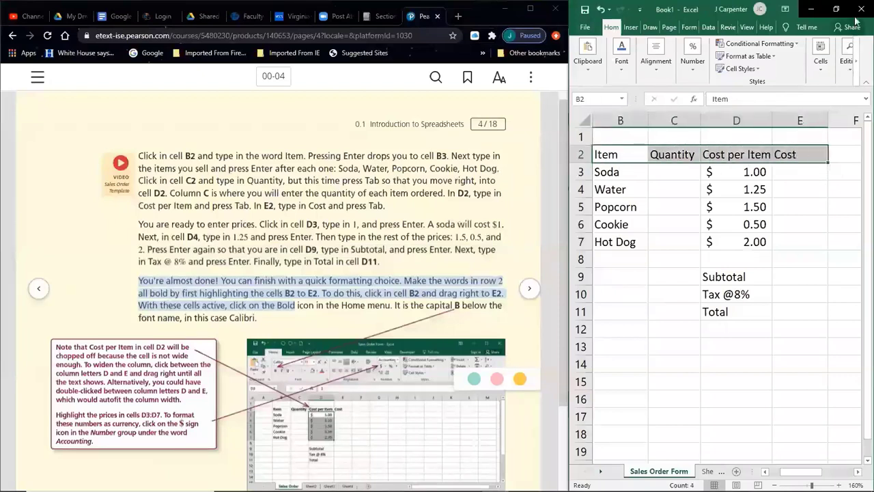
left_click(835, 9)
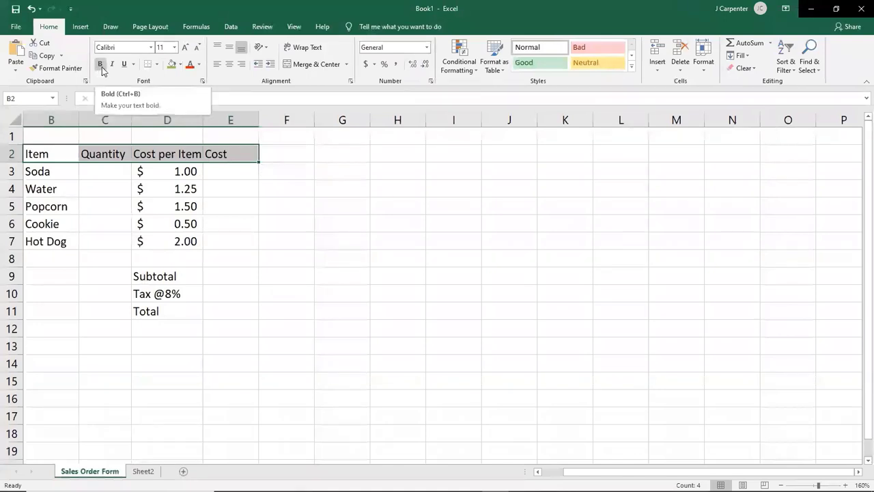
left_click(101, 67)
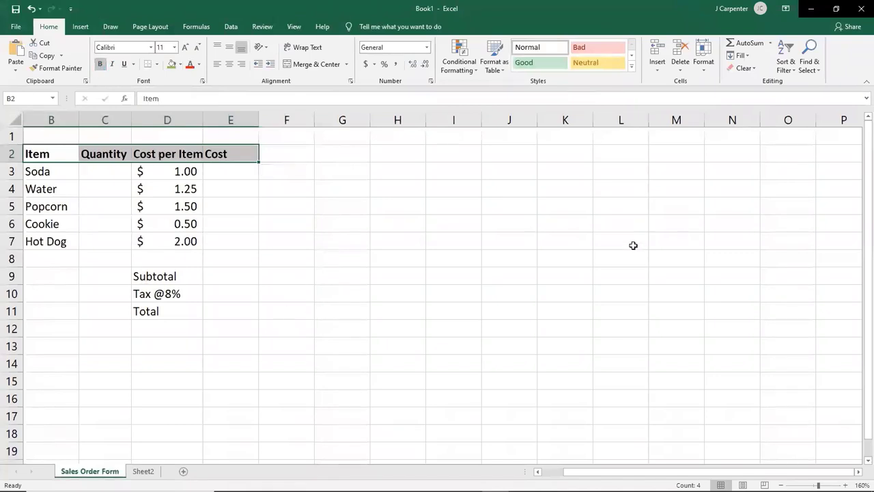
Toggle bold off and on repeatedly for the headings in B2:E2, ending with bold on.
key("ctrl+b")
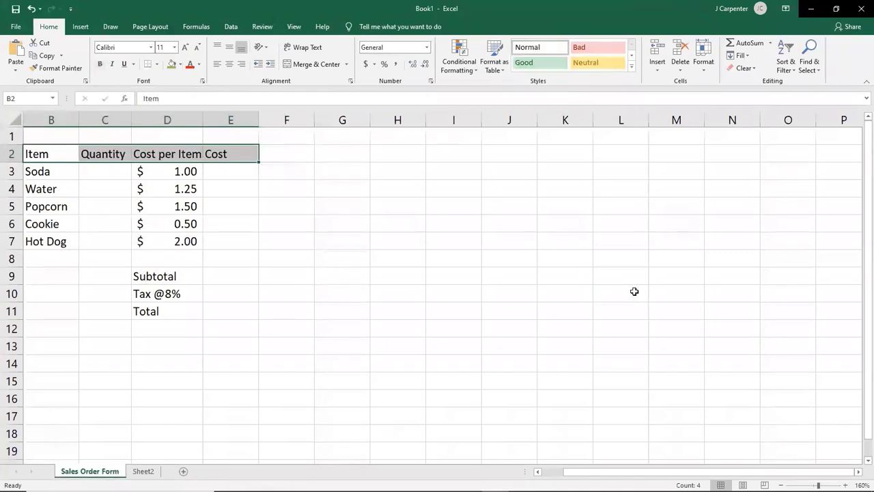
key("ctrl+b")
key("ctrl+b")
key("ctrl+b")
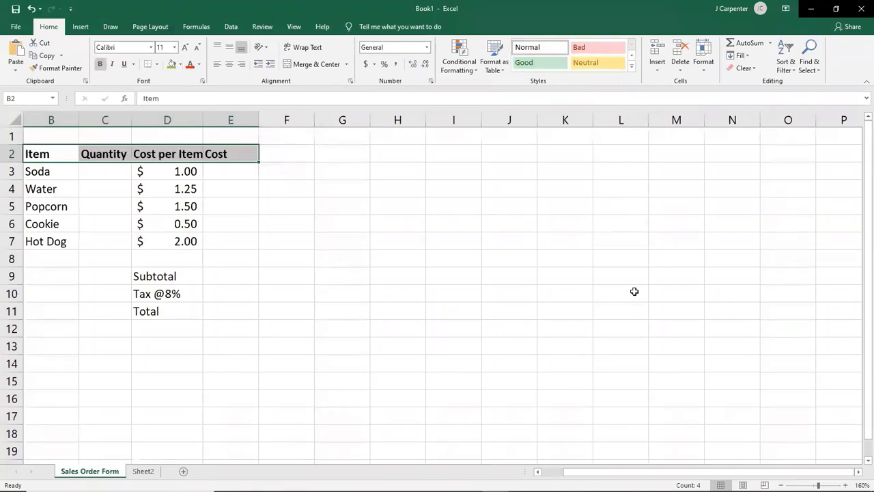
left_click(100, 65)
left_click(100, 64)
left_click(100, 64)
left_click(100, 64)
Place the spreadsheet beside the eText again, advance to page 5 and highlight the three numbered cursor-shape descriptions.
key("super+Right")
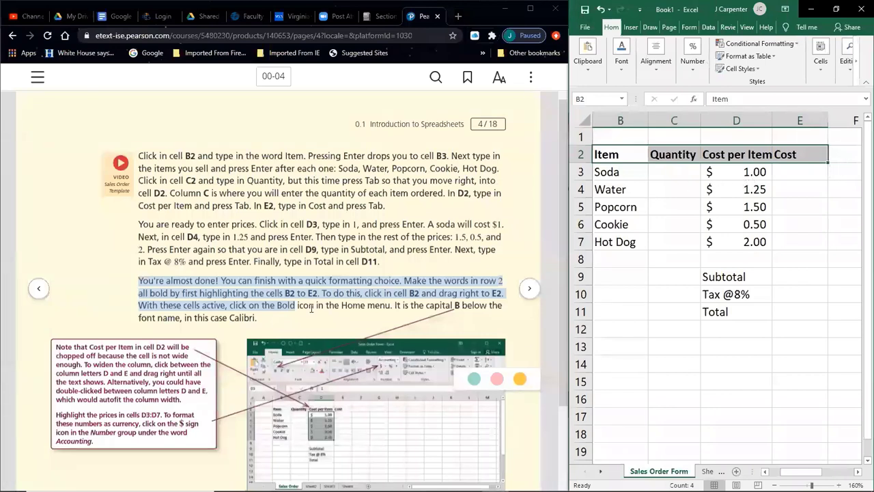
scroll(311, 308, "down", 1)
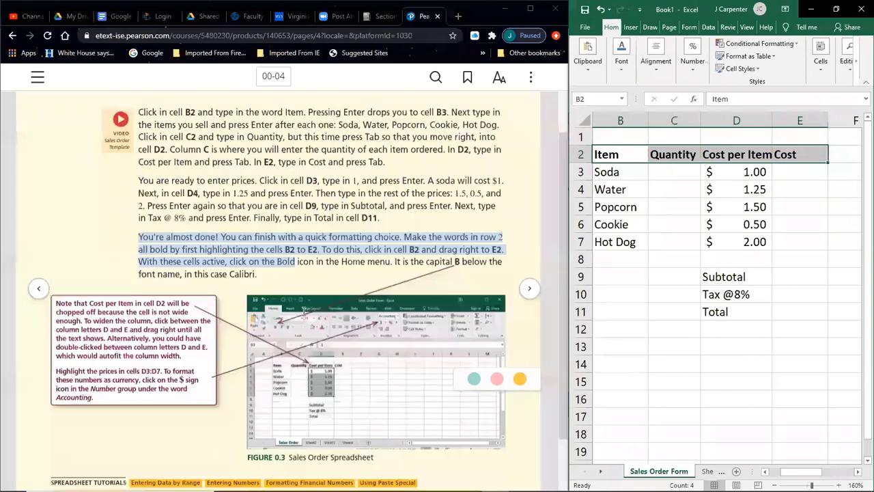
left_click(530, 289)
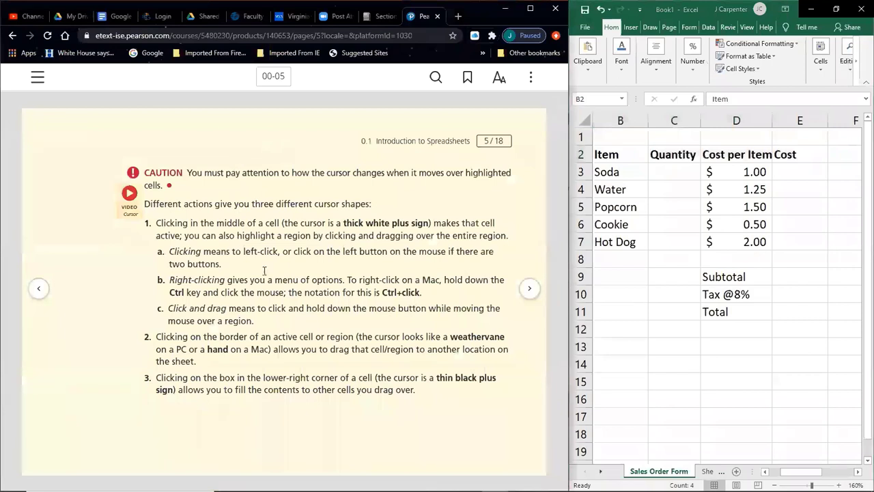
left_click_drag(150, 222, 423, 389)
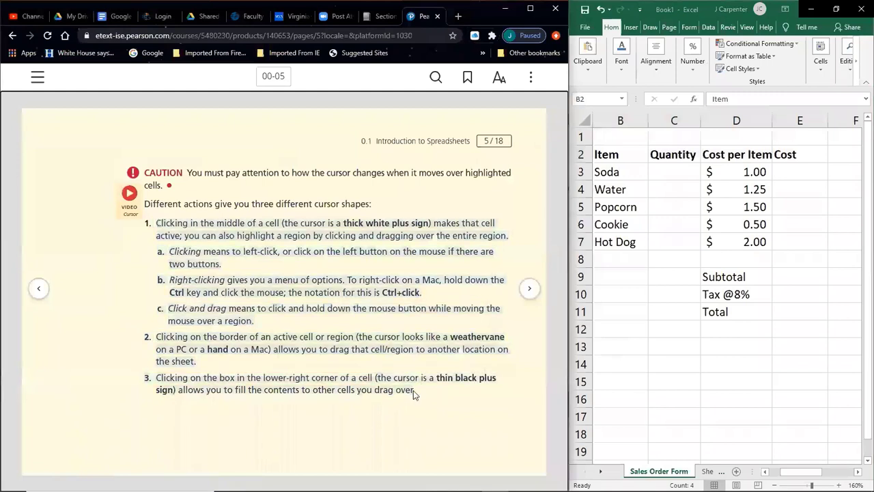
left_click_drag(148, 235, 151, 223)
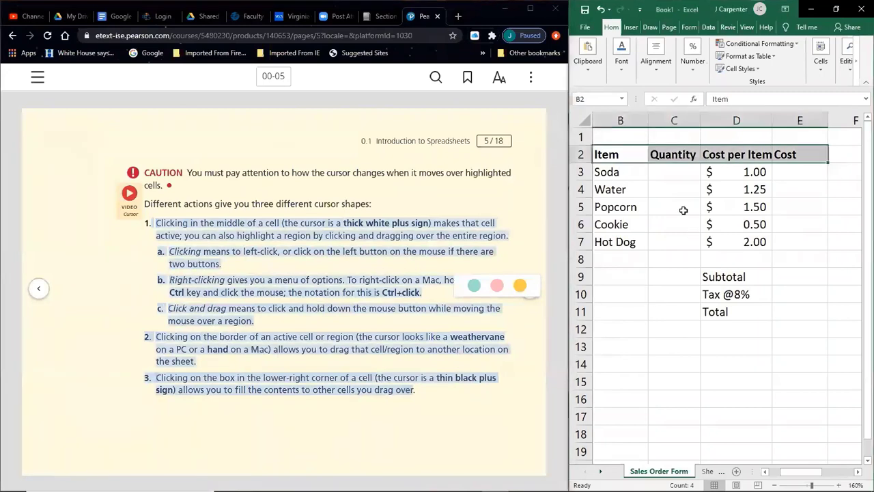
Highlight only the eText's first cursor description, about the thick white plus sign making a cell active.
left_click(810, 306)
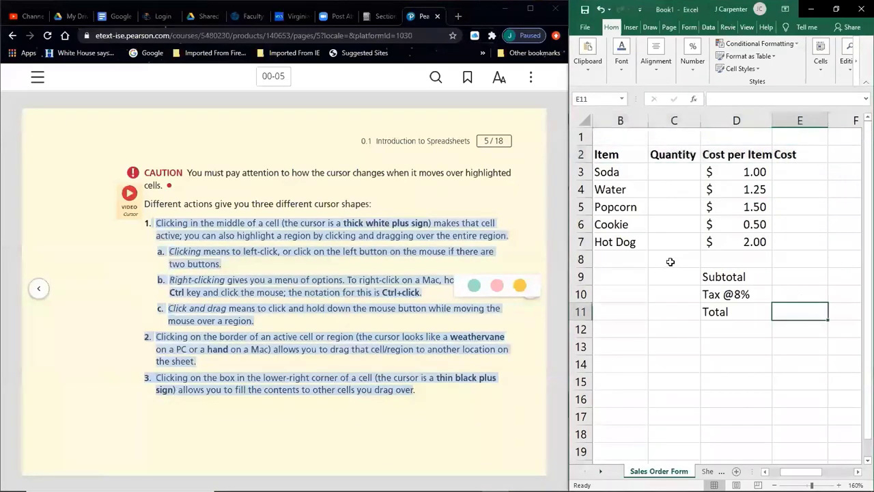
left_click(403, 205)
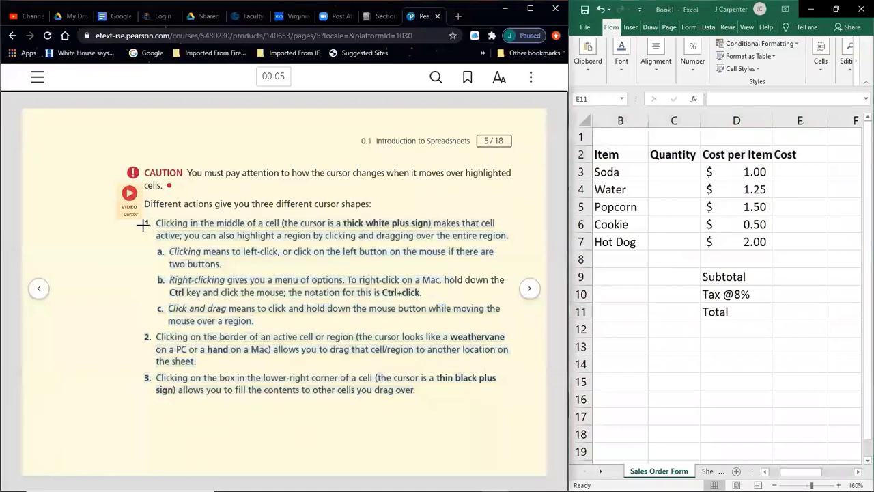
left_click_drag(157, 223, 511, 236)
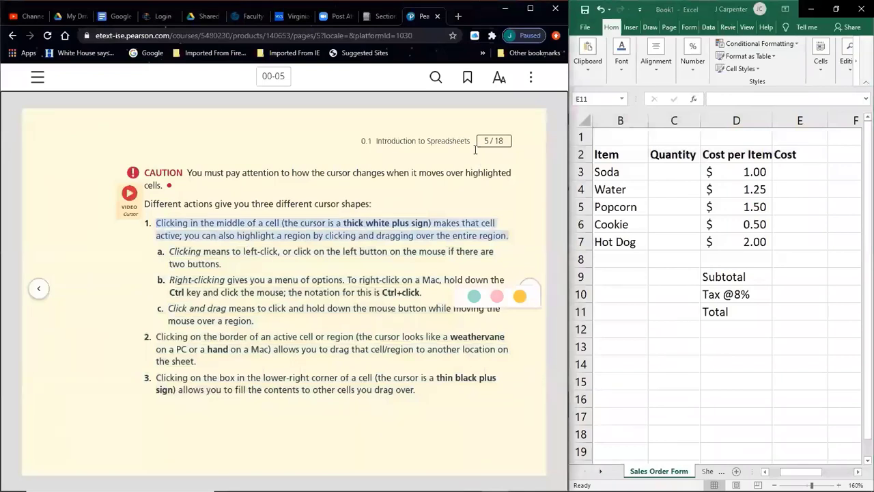
Demonstrate making single cells active around the sales order form, including B9, E13 and E4.
left_click(735, 312)
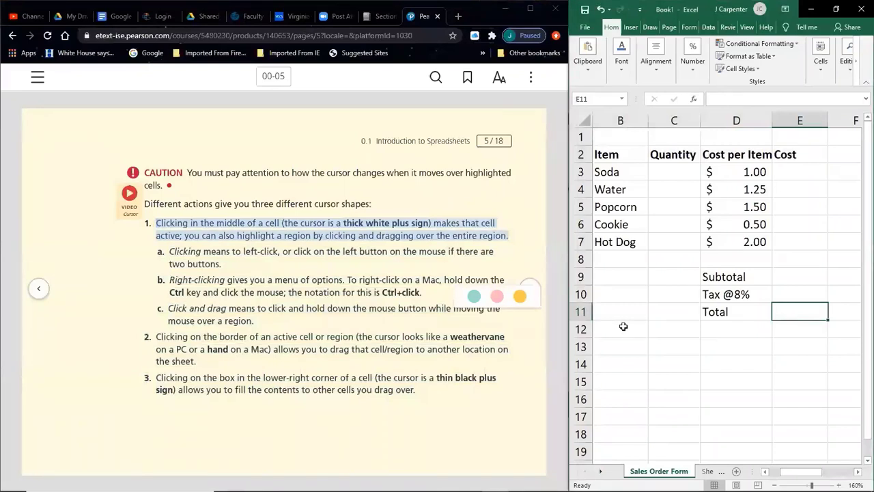
left_click(616, 278)
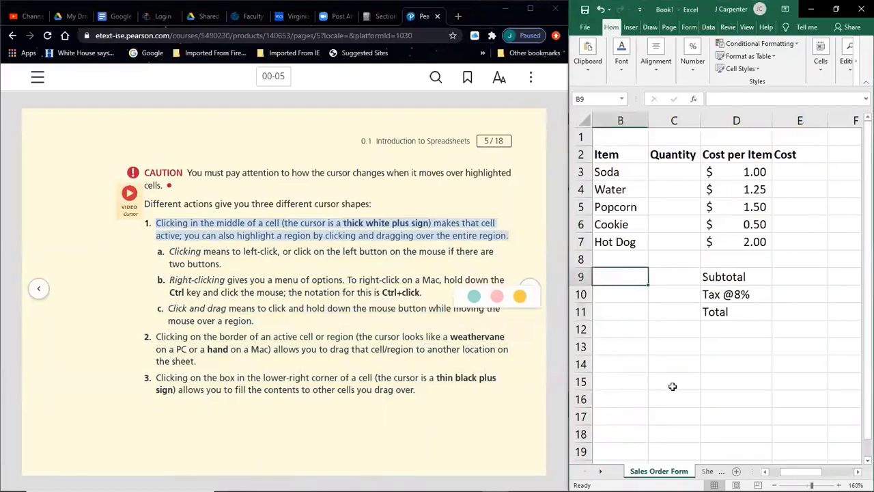
left_click(786, 346)
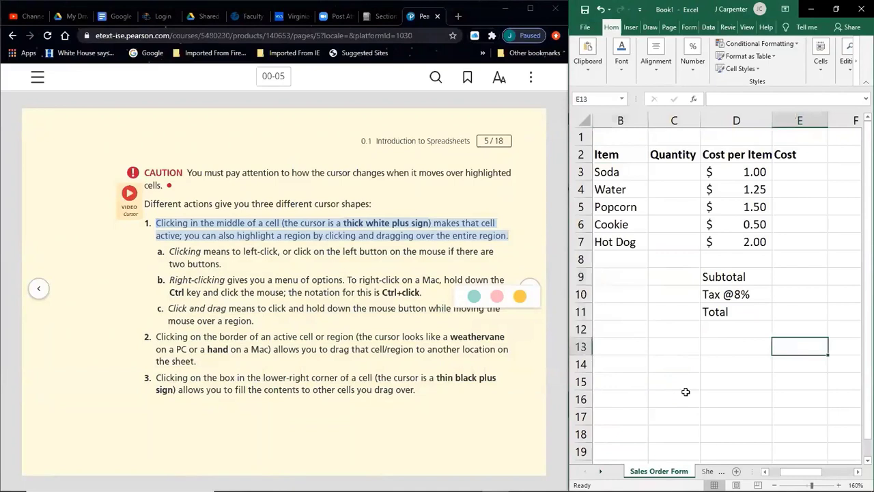
left_click(616, 275)
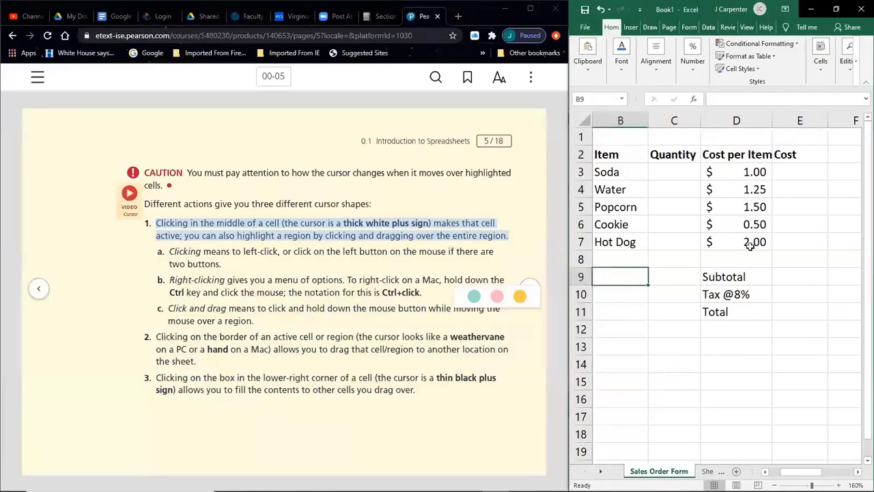
left_click(804, 182)
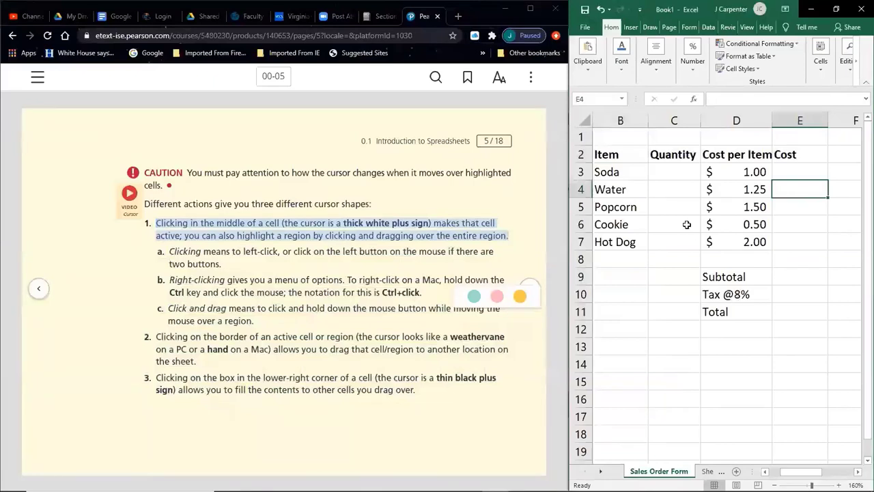
Demonstrate selecting regions of the form, including the item rows in B3:D7 and the headings in B2:E2.
left_click_drag(620, 171, 755, 242)
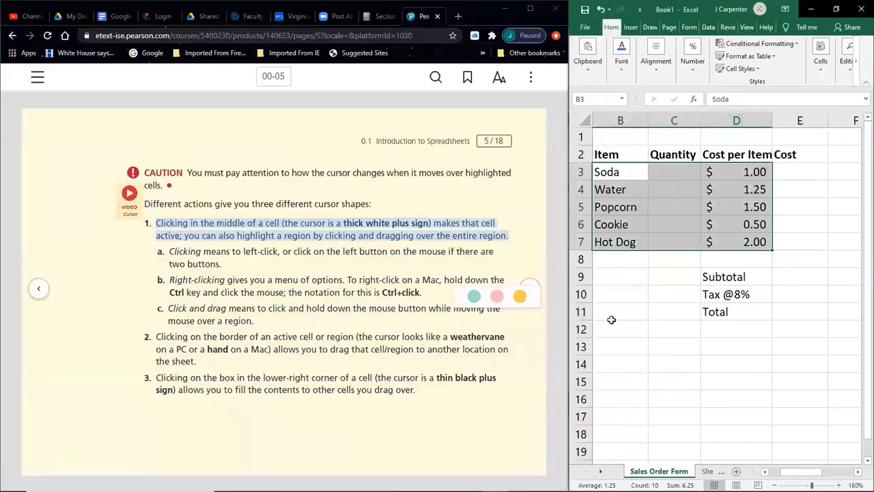
left_click(638, 318)
left_click_drag(633, 168, 739, 208)
left_click_drag(621, 155, 795, 155)
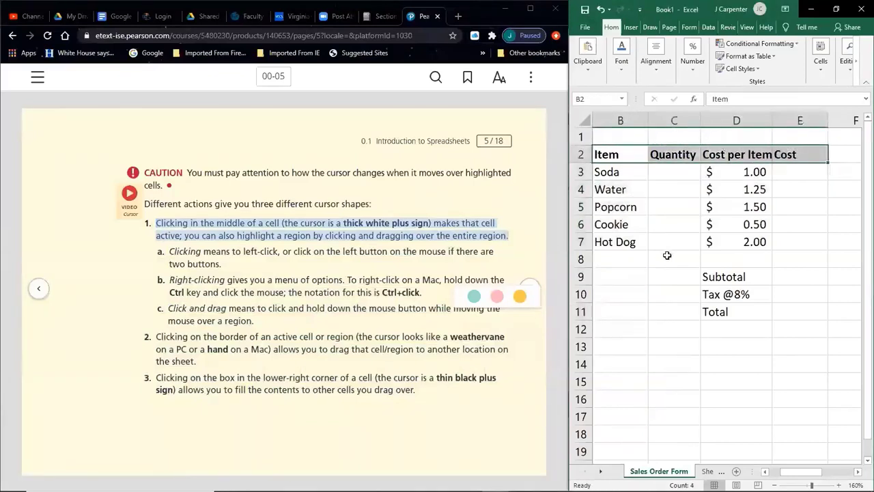
Demonstrate resizing by making row 1 taller and column C wider, undoing each change.
left_click(668, 305)
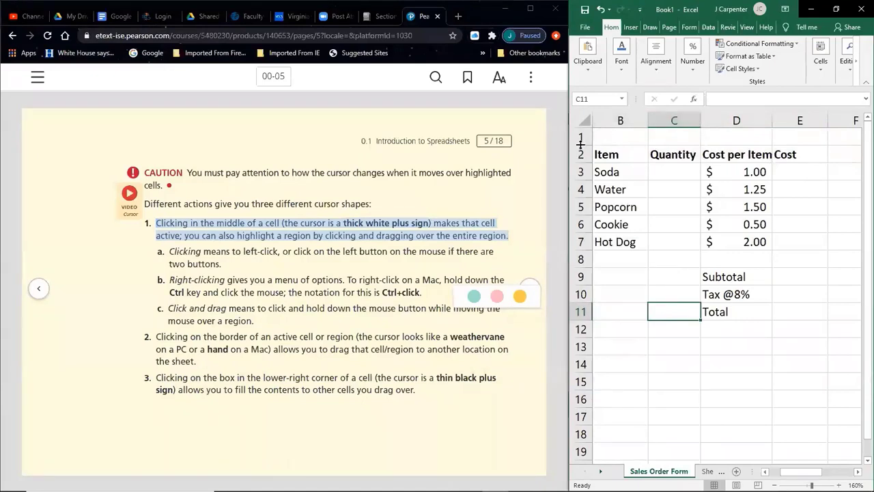
left_click_drag(581, 145, 580, 192)
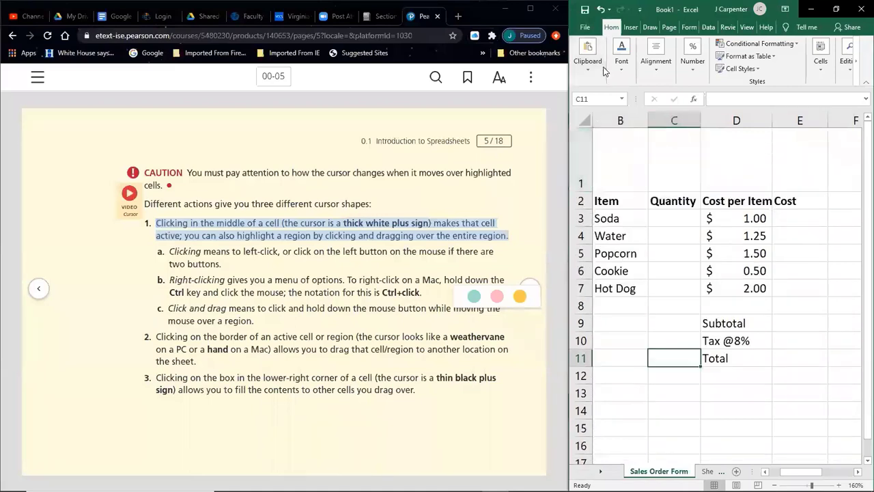
left_click(600, 8)
left_click_drag(701, 120, 757, 120)
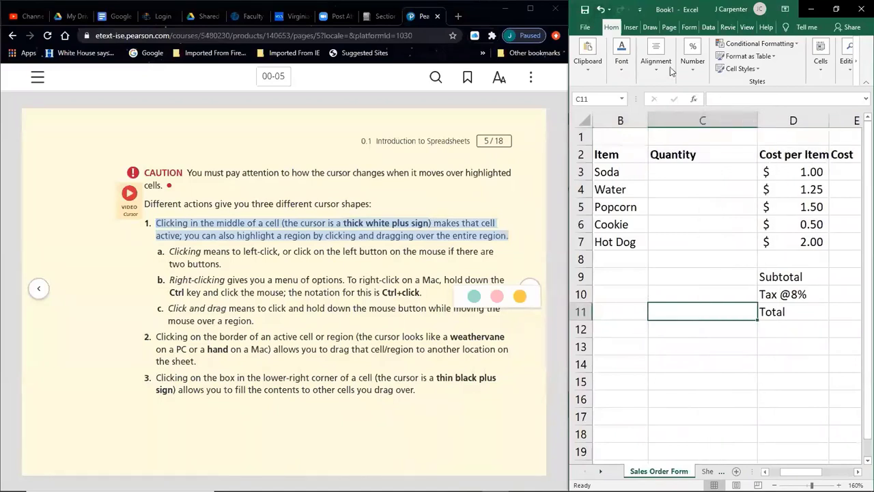
left_click(601, 9)
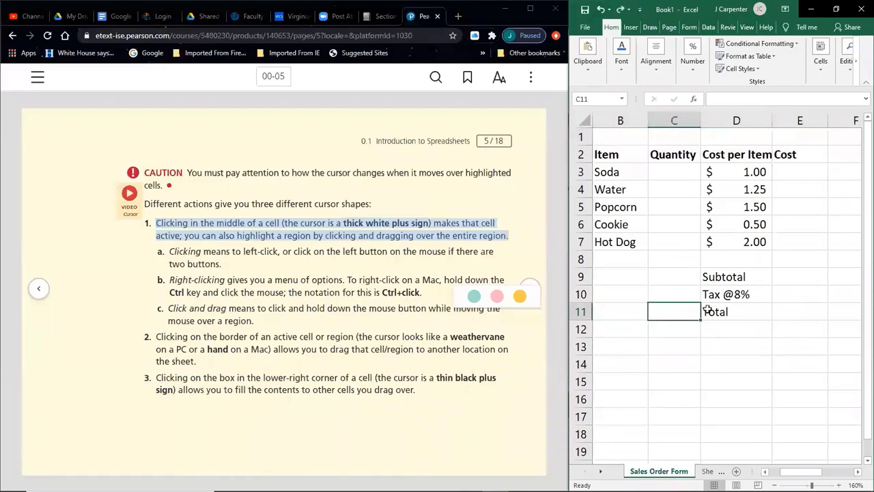
Demonstrate activating the single cells F15 and C8, and select the range B10:E14.
left_click(836, 390)
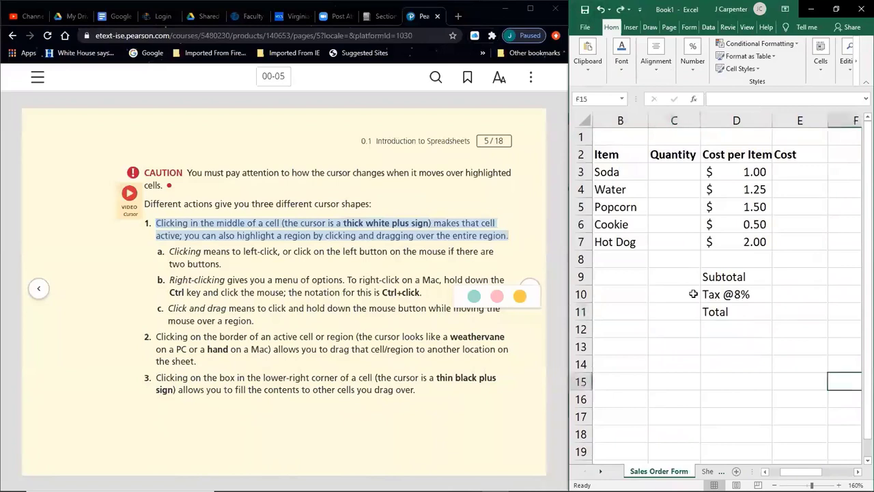
left_click(672, 258)
left_click_drag(618, 293, 645, 315)
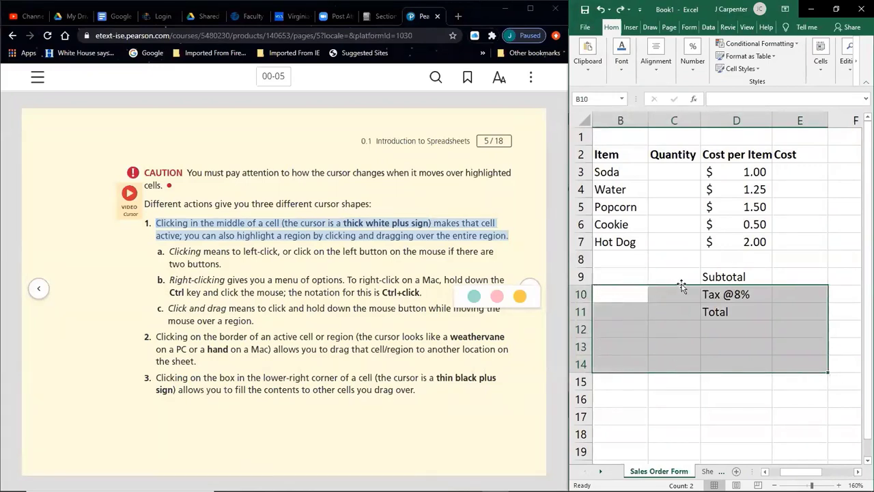
Highlight the eText's second cursor description, about the weathervane cursor on a cell border, and return to the spreadsheet.
left_click(158, 336)
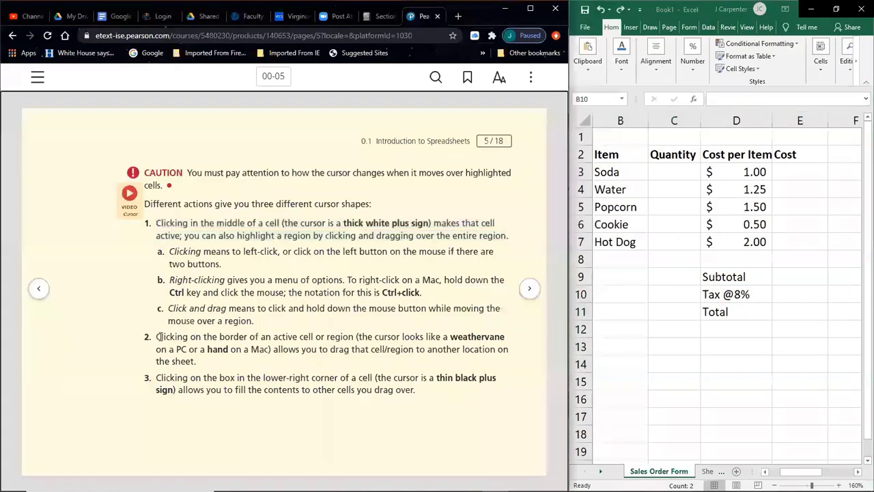
left_click_drag(158, 337, 207, 366)
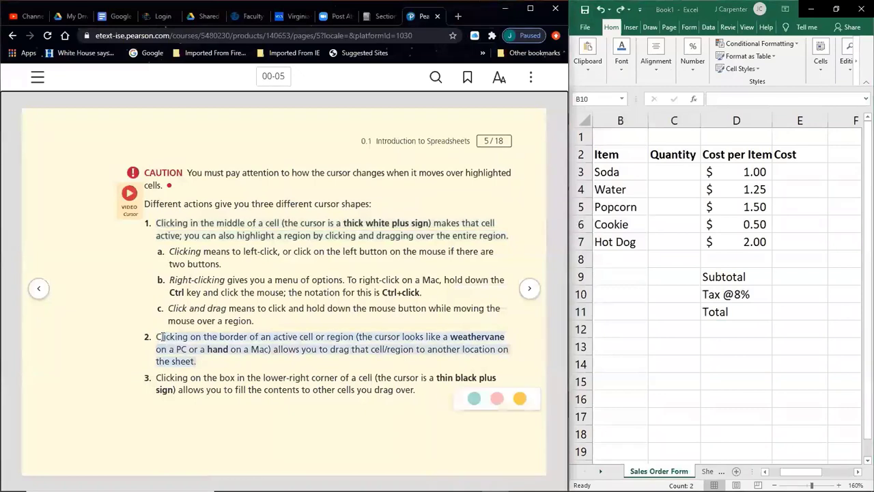
left_click(710, 264)
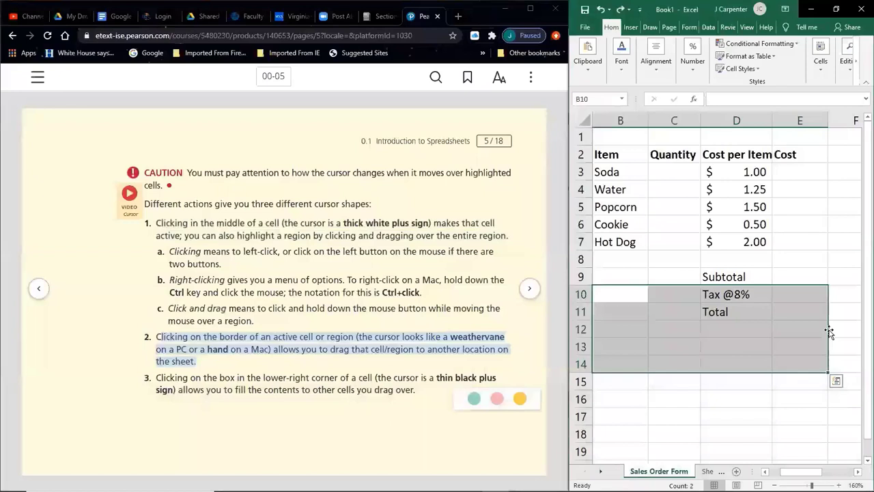
Demonstrate selecting many different cell ranges across the form and the empty area below, such as B7:D11.
left_click(625, 271)
left_click(631, 343)
left_click_drag(620, 228, 685, 294)
left_click_drag(792, 202, 709, 292)
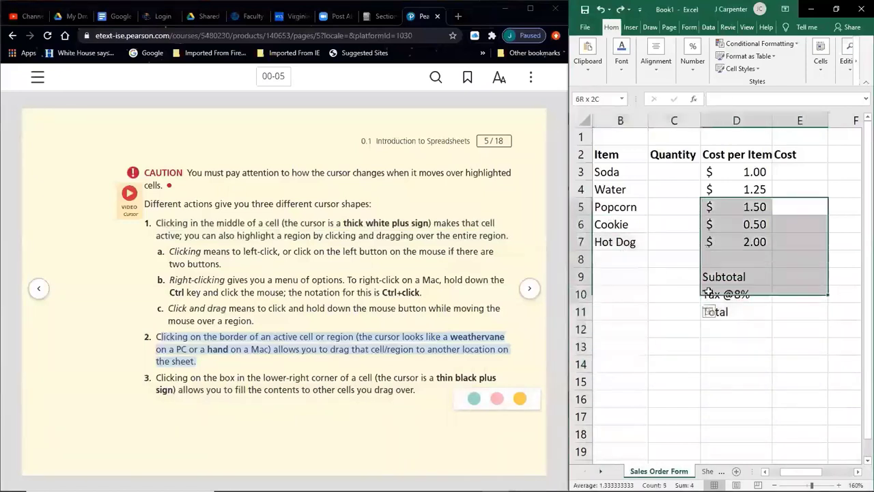
left_click(703, 303)
left_click_drag(738, 418, 644, 335)
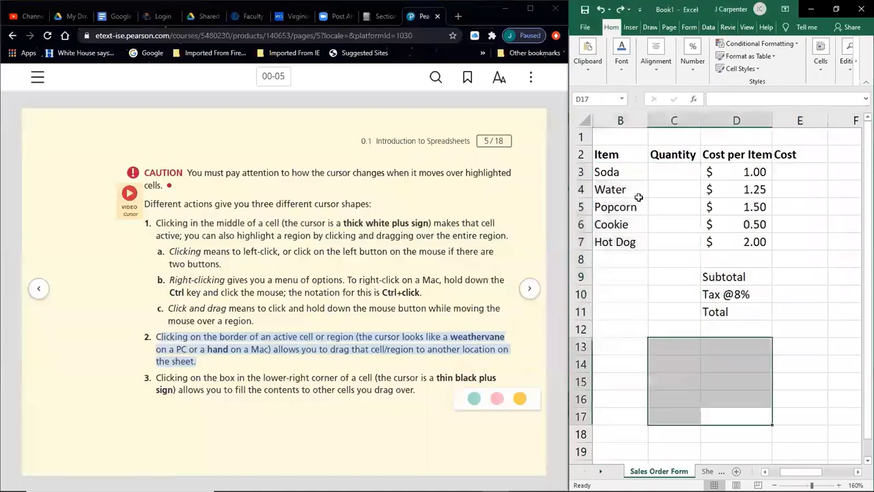
left_click_drag(638, 197, 751, 240)
left_click_drag(819, 180, 738, 294)
left_click_drag(677, 342, 823, 438)
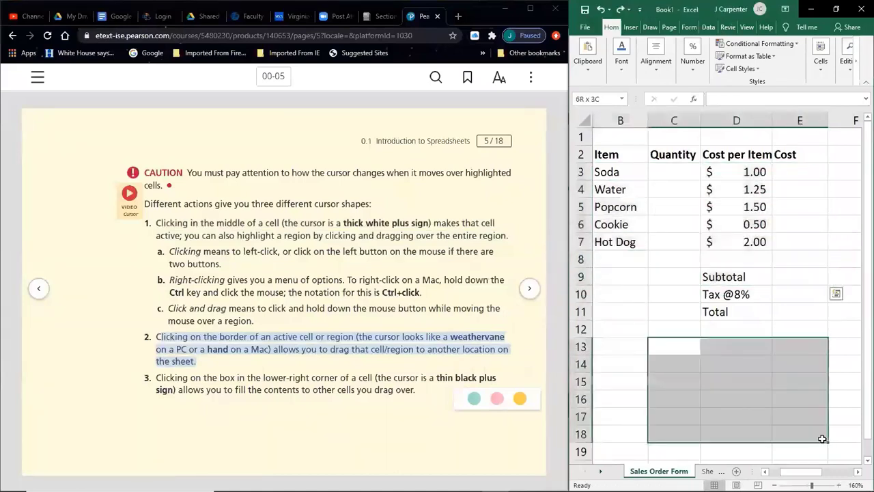
left_click_drag(833, 173, 751, 238)
left_click_drag(790, 207, 722, 276)
left_click_drag(676, 190, 640, 298)
left_click_drag(674, 242, 828, 329)
left_click_drag(807, 195, 674, 241)
left_click_drag(620, 242, 734, 312)
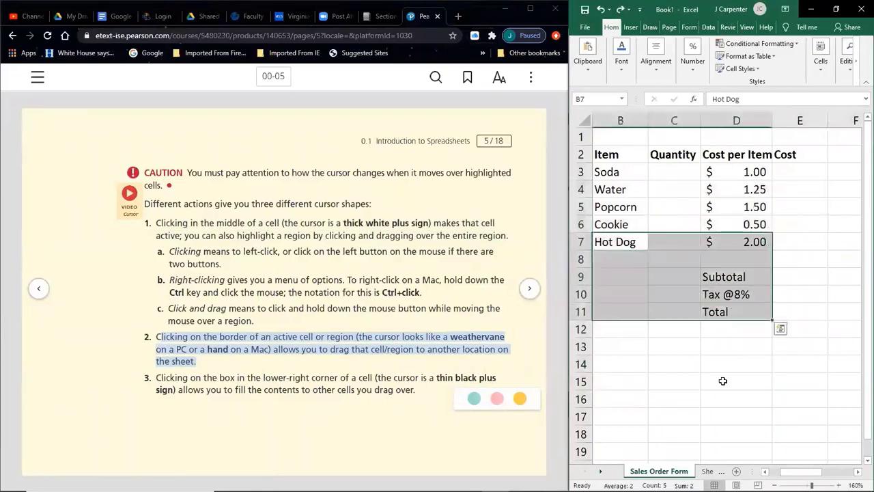
left_click(667, 322)
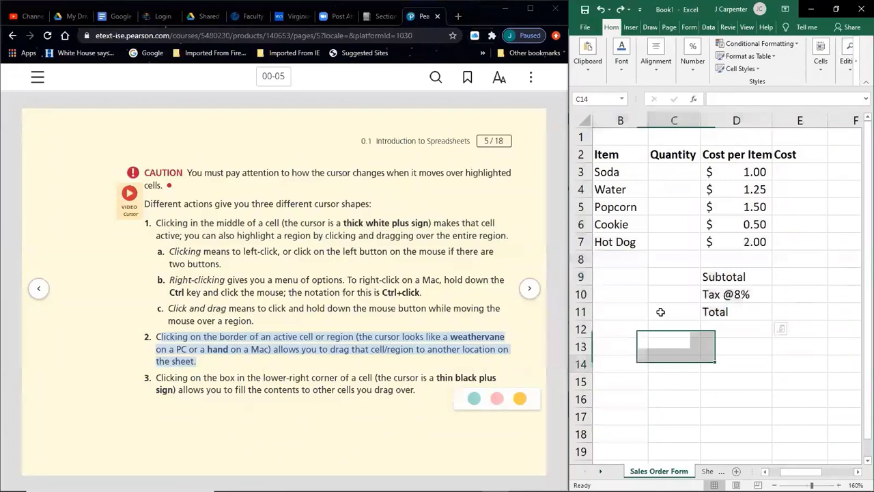
left_click_drag(622, 219, 723, 262)
left_click(664, 300)
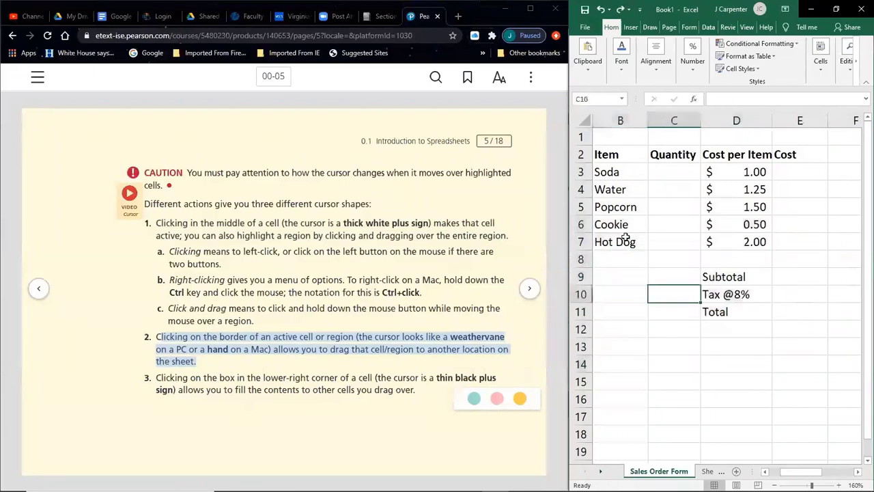
Move the Cookie label from B6 to the empty cell C14 by its cell border.
left_click(622, 226)
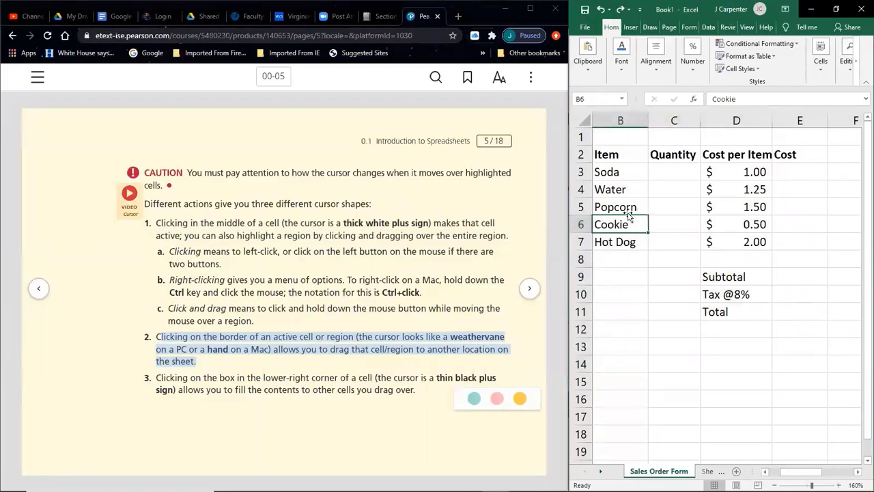
left_click_drag(622, 216, 745, 389)
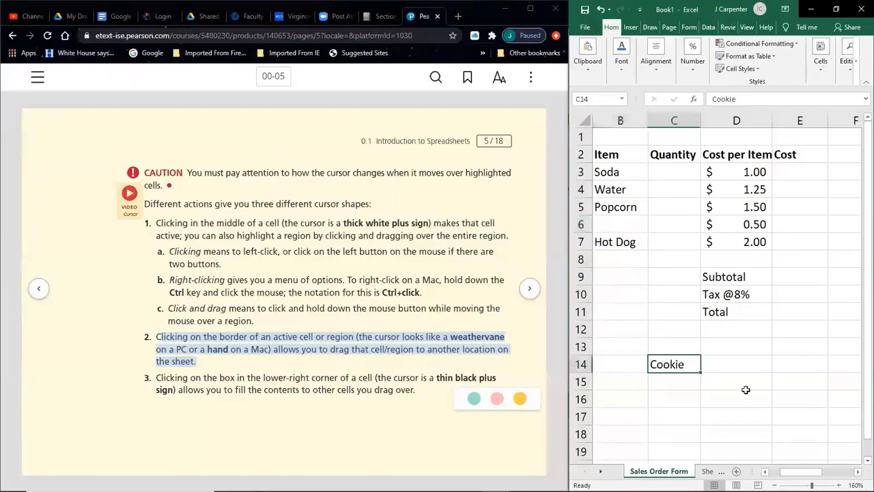
left_click(749, 375)
left_click(674, 361)
left_click(792, 342)
Move the Cookie label from C14 back to its place in B6.
left_click_drag(666, 364, 613, 229)
left_click(804, 387)
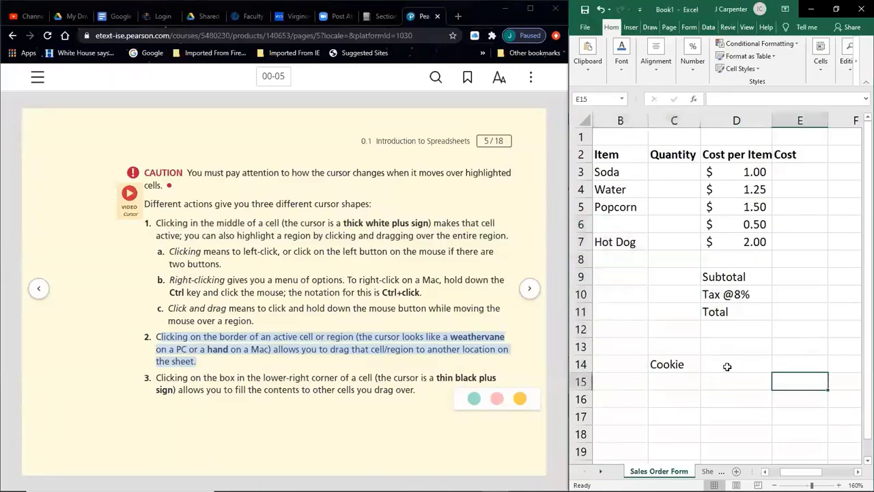
left_click(664, 362)
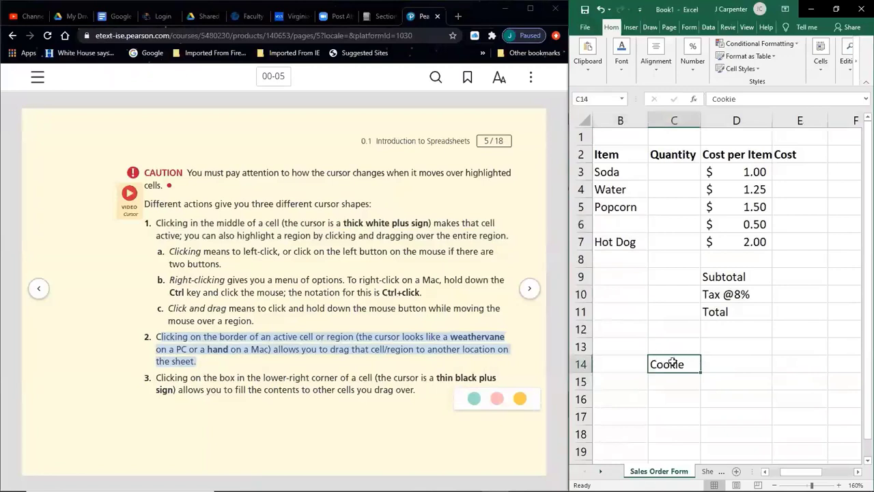
left_click_drag(680, 354, 623, 223)
Move the five item names in B3:B7 together to D13:D17, and undo the move.
left_click_drag(618, 169, 623, 243)
left_click_drag(648, 203, 748, 388)
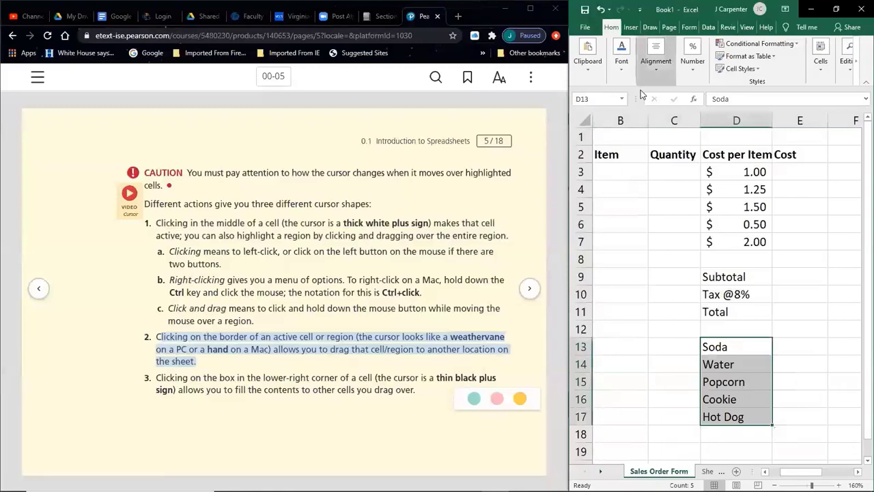
left_click(600, 9)
Move the whole form in B1:E12 down so it starts at B9, undo the move and deselect the region.
left_click_drag(623, 138, 789, 337)
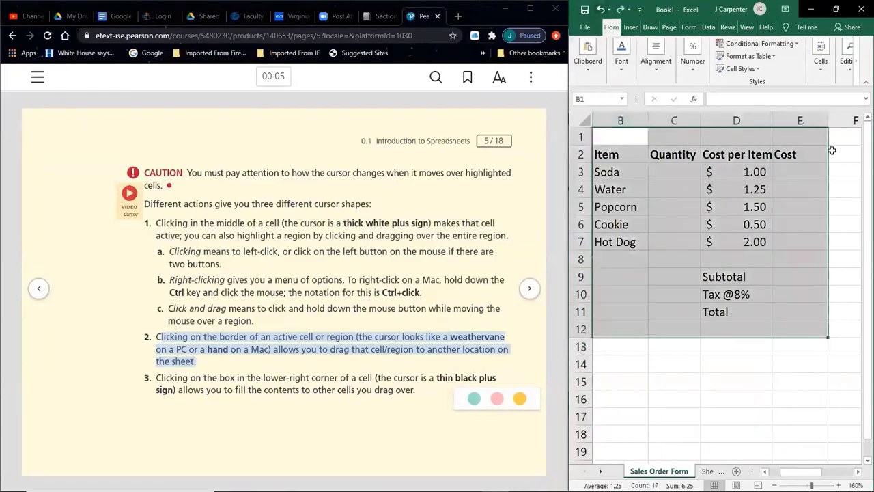
left_click_drag(830, 146, 824, 286)
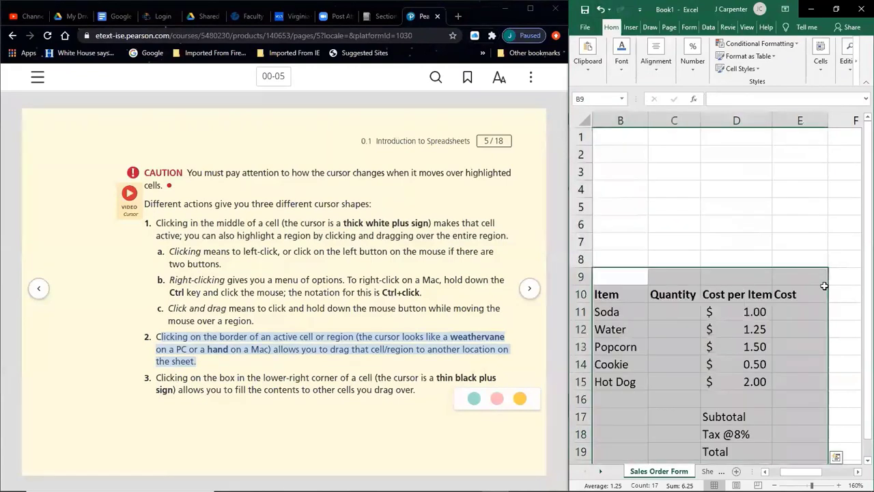
left_click(600, 9)
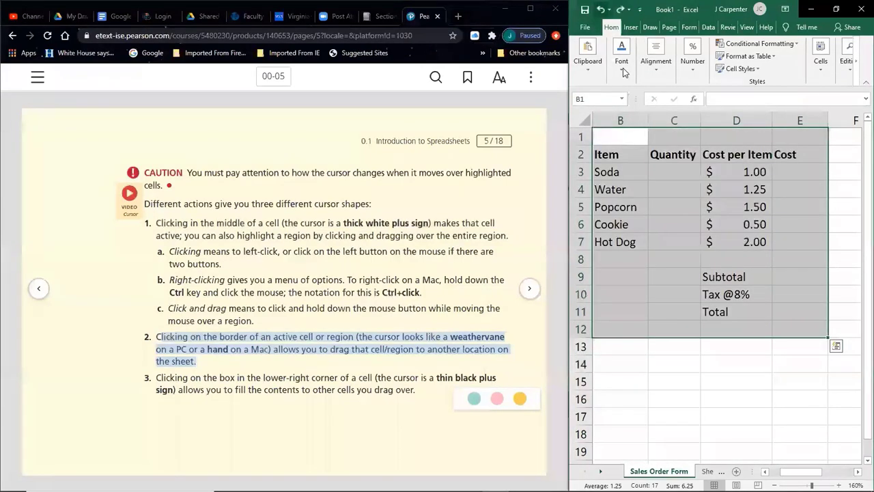
left_click(666, 377)
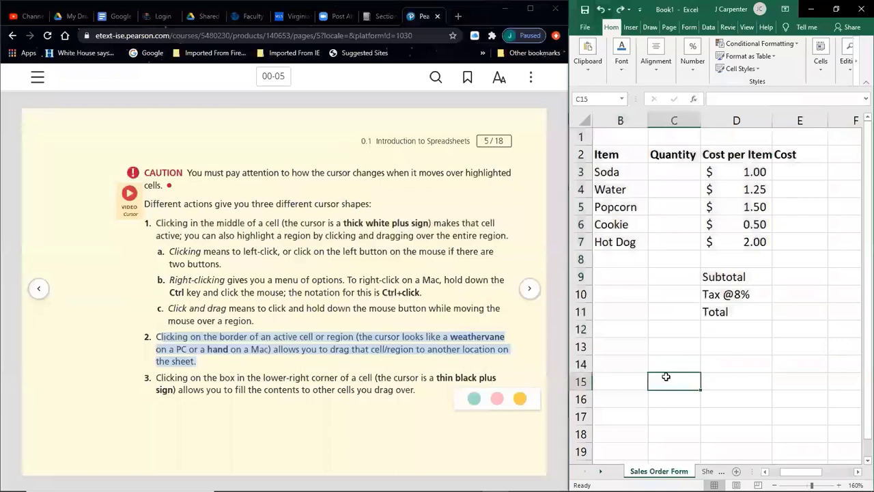
left_click(666, 329)
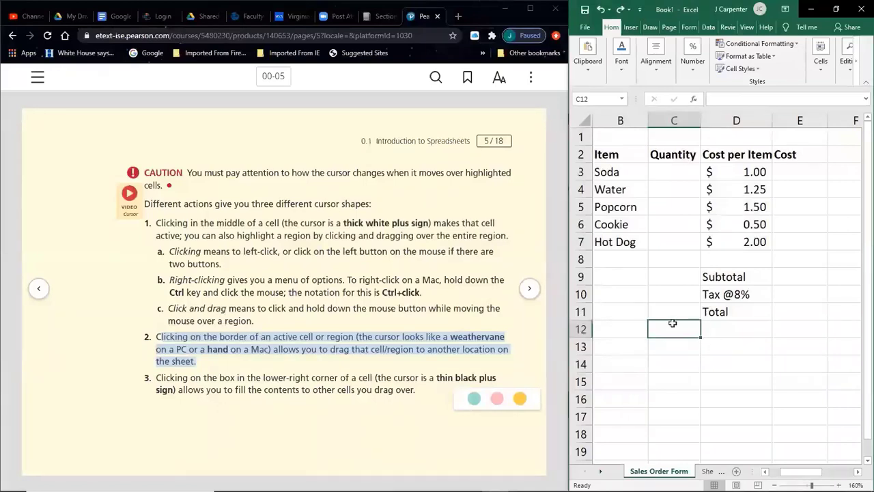
Highlight the textbook's passages on dragging a cell border and on filling contents to other cells.
left_click_drag(227, 336, 281, 358)
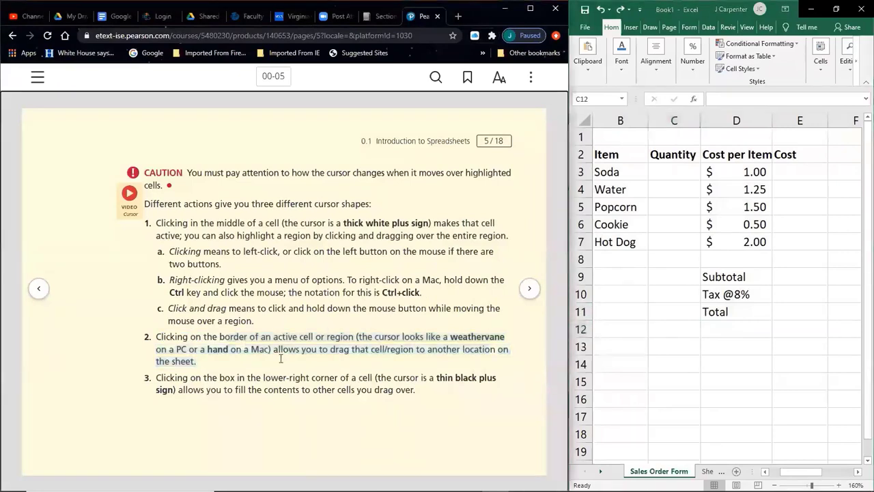
left_click_drag(157, 376, 430, 392)
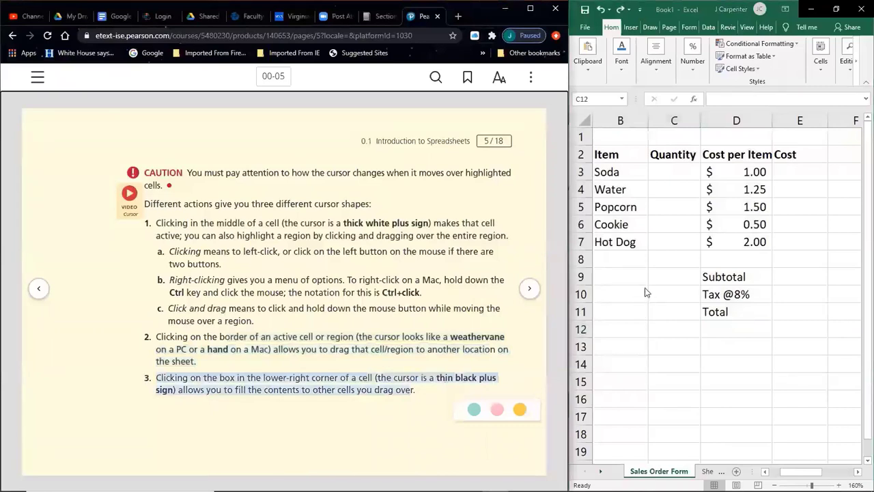
In the Excel sheet, try filling the empty cell B9 across and down through J15, and undo the fill.
left_click(625, 274)
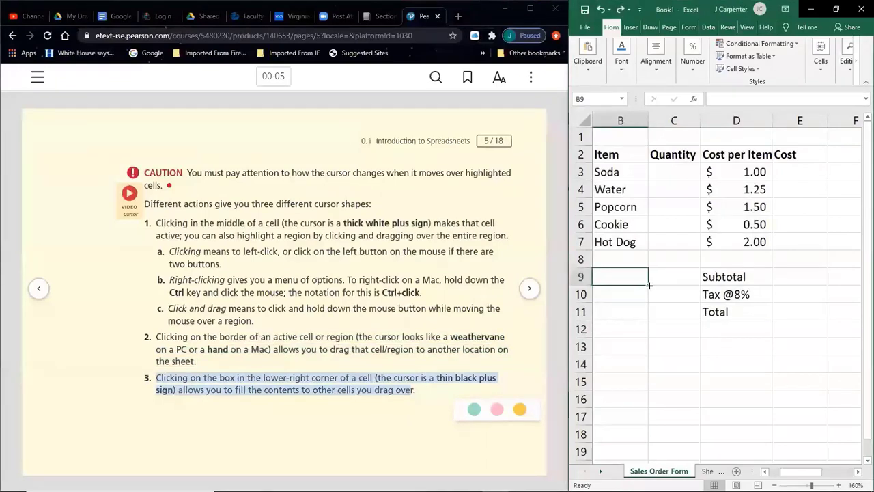
mouse_move(648, 283)
left_mouse_down()
mouse_move(642, 407)
mouse_move(652, 423)
mouse_move(786, 400)
mouse_move(644, 303)
mouse_move(649, 284)
mouse_move(640, 439)
mouse_move(624, 308)
mouse_move(643, 282)
mouse_move(835, 278)
mouse_move(611, 277)
mouse_move(644, 399)
mouse_move(644, 439)
mouse_move(638, 269)
mouse_move(772, 388)
mouse_move(767, 421)
mouse_move(622, 357)
mouse_move(626, 390)
mouse_move(645, 381)
mouse_move(861, 396)
mouse_move(719, 378)
left_mouse_up()
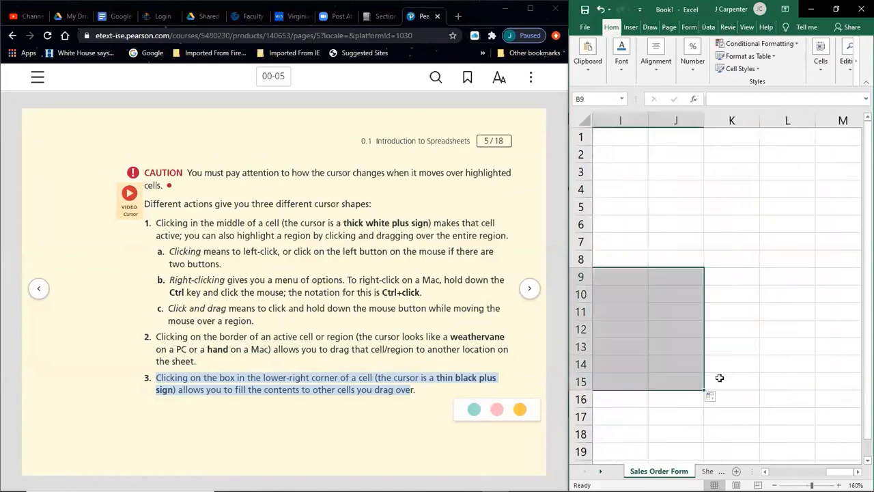
left_click_drag(826, 473, 763, 473)
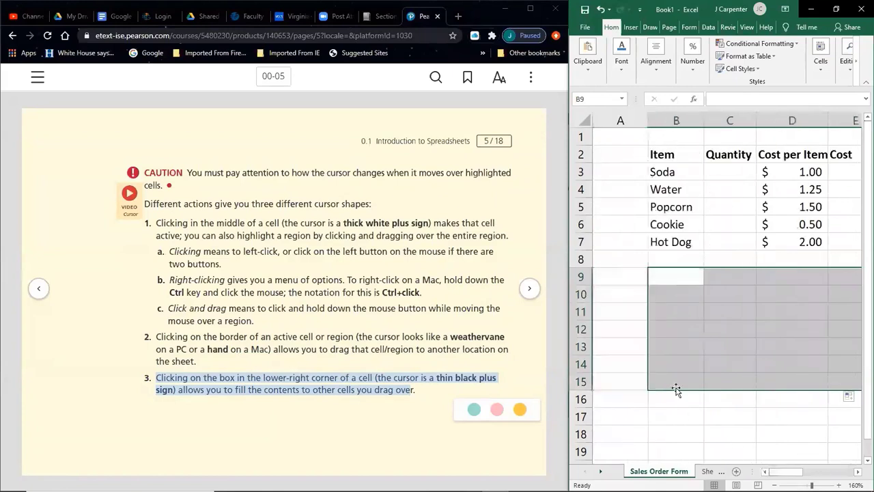
left_click(858, 471)
left_click(715, 394)
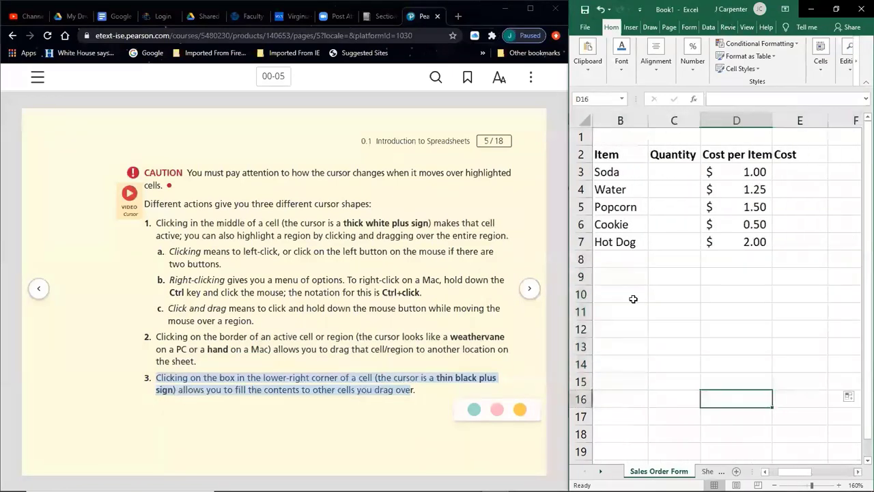
left_click(601, 9)
Fill the empty cell B9 across row 9 through D9, over the Subtotal label.
left_click(663, 273)
left_click(618, 279)
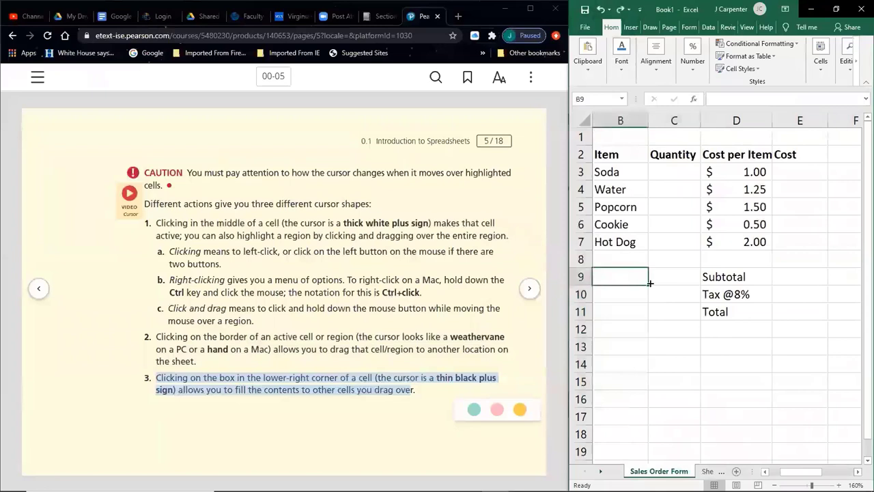
left_click_drag(648, 284, 756, 277)
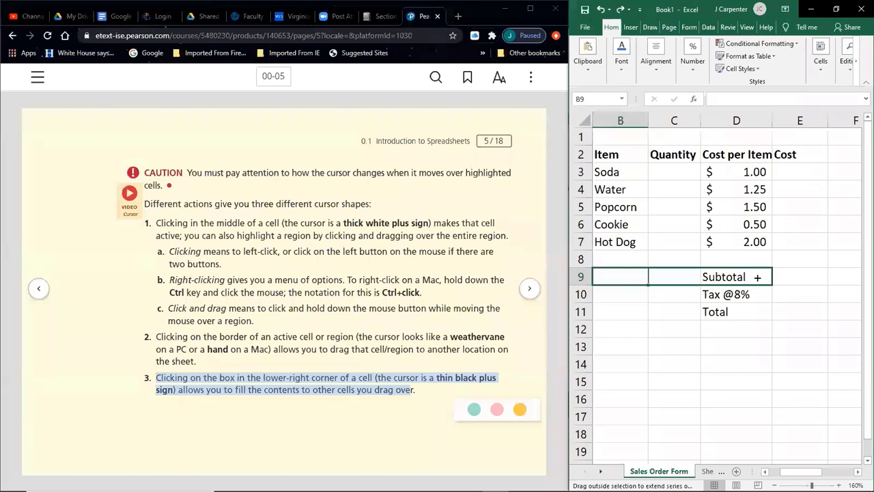
left_click_drag(757, 277, 756, 277)
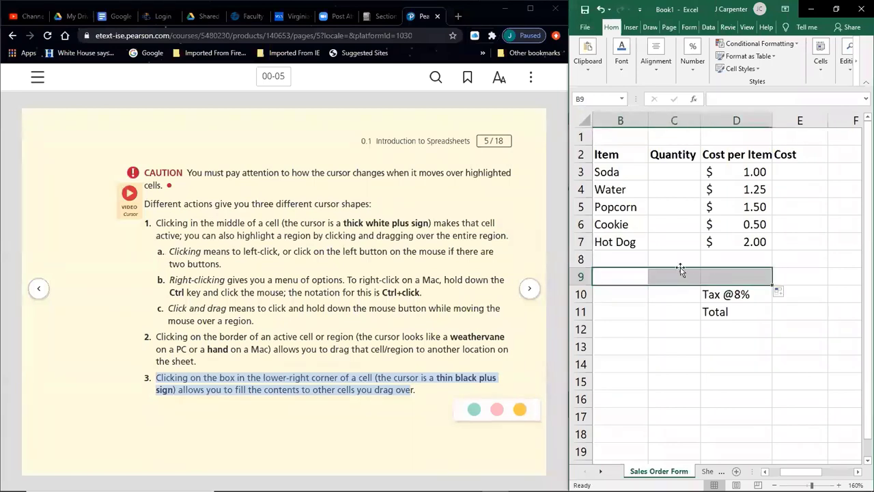
left_click(629, 294)
left_click(630, 271)
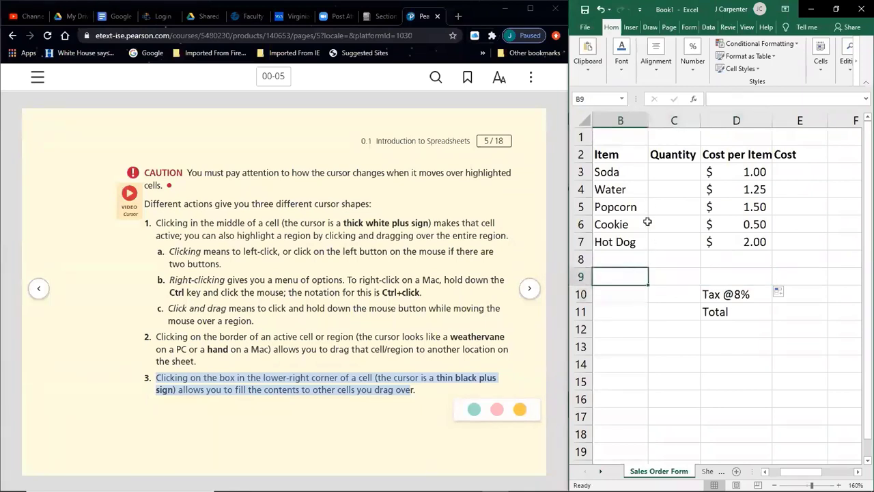
Repeat the fill of empty cell B9 through D9, and undo both fills to restore the Subtotal label.
left_click_drag(649, 284, 757, 277)
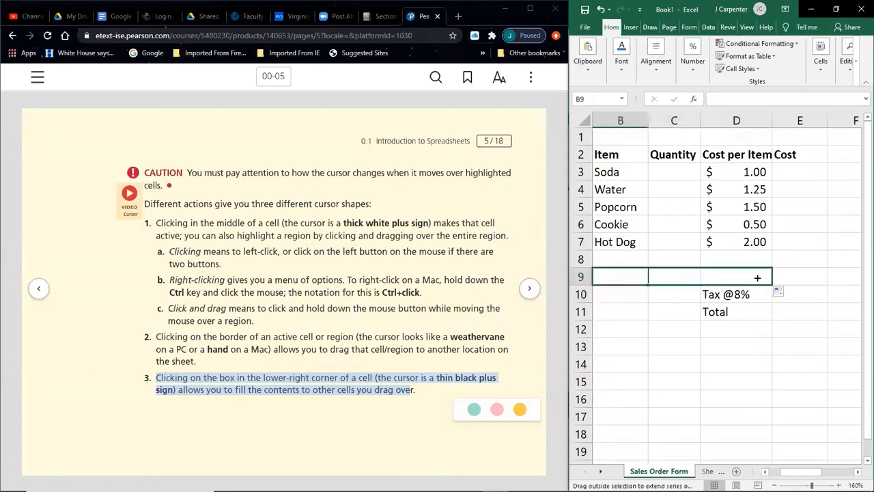
mouse_move(757, 277)
left_mouse_down()
mouse_move(627, 284)
mouse_move(751, 277)
mouse_move(728, 289)
left_mouse_up()
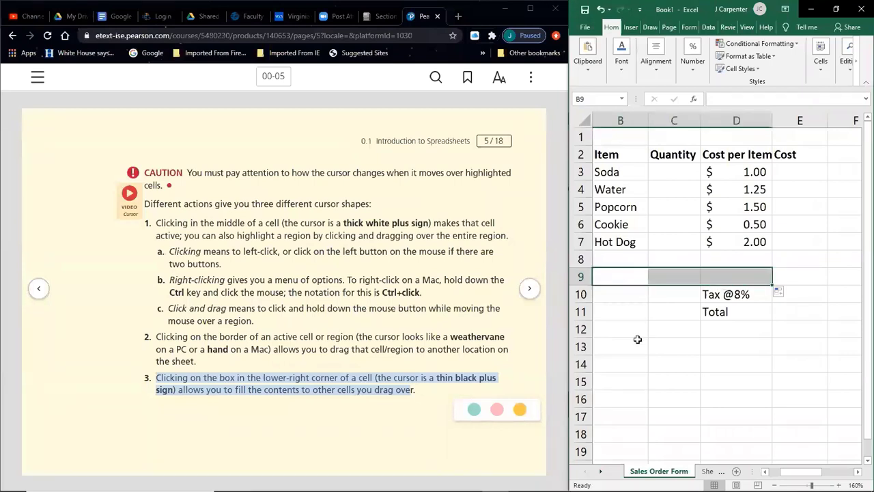
left_click(601, 8)
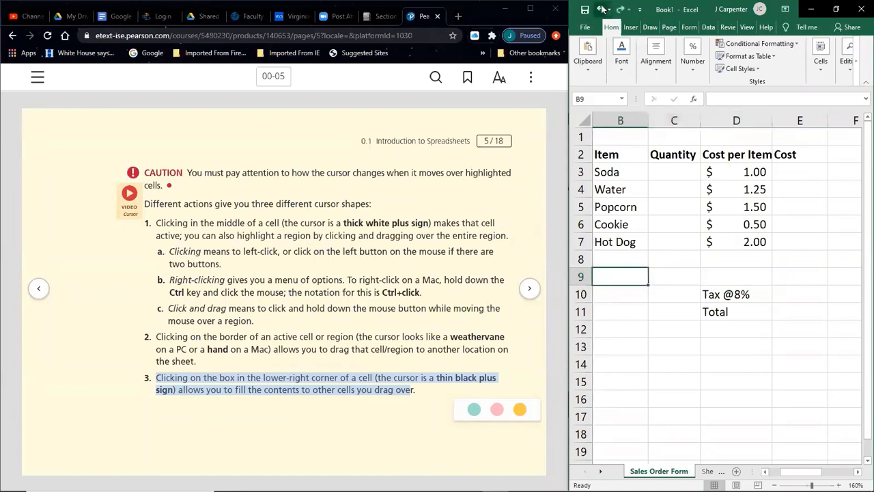
left_click(601, 9)
left_click(624, 299)
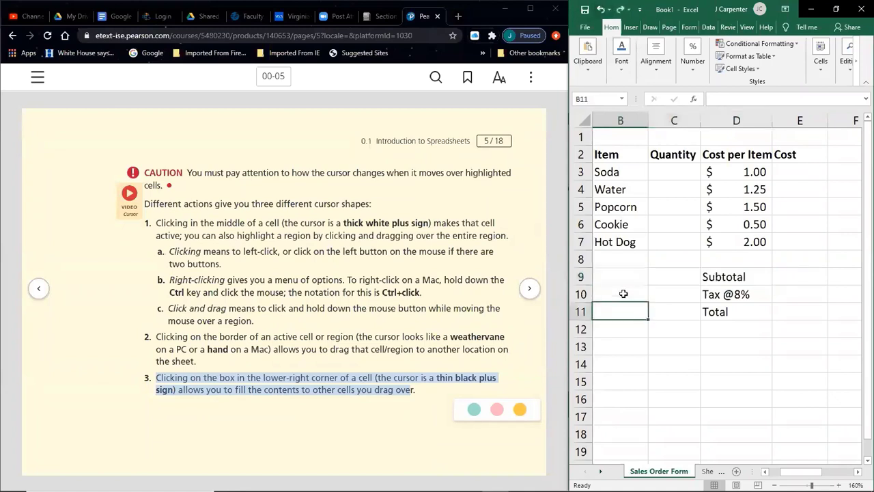
Try entering 7 in B9 and copying it down through B16, and undo both the copy and the entry.
left_click(624, 279)
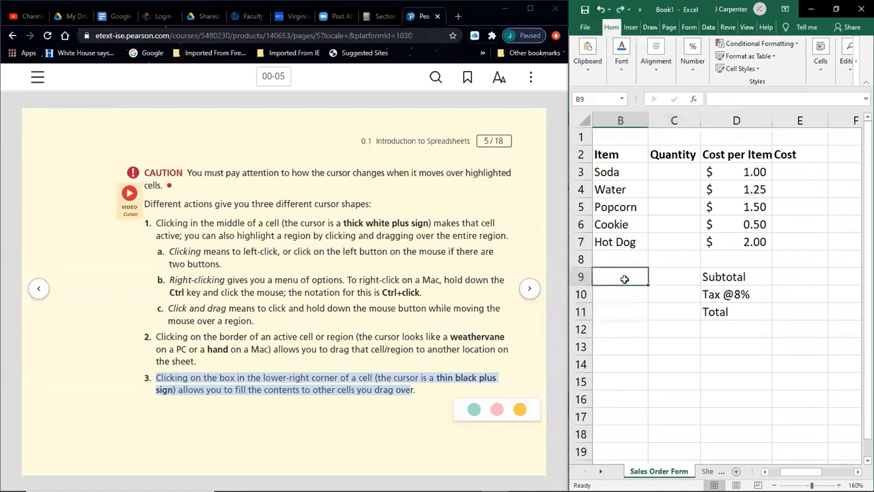
type("7")
key("Return")
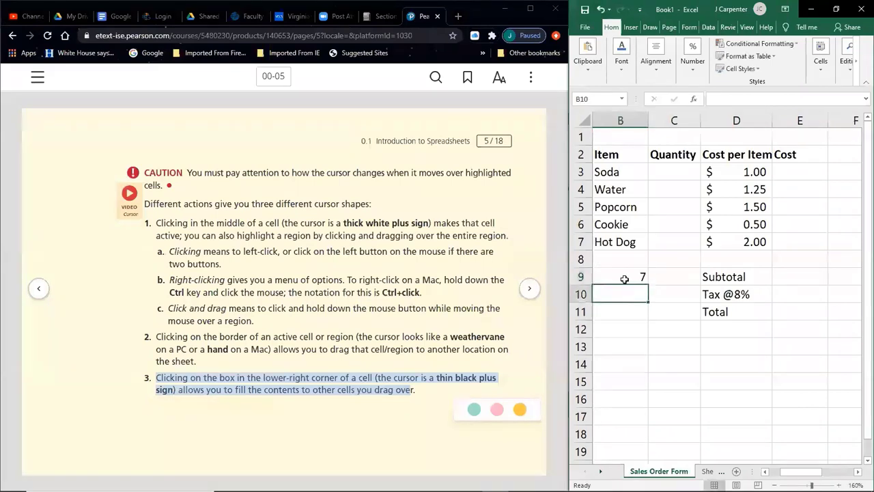
left_click(620, 276)
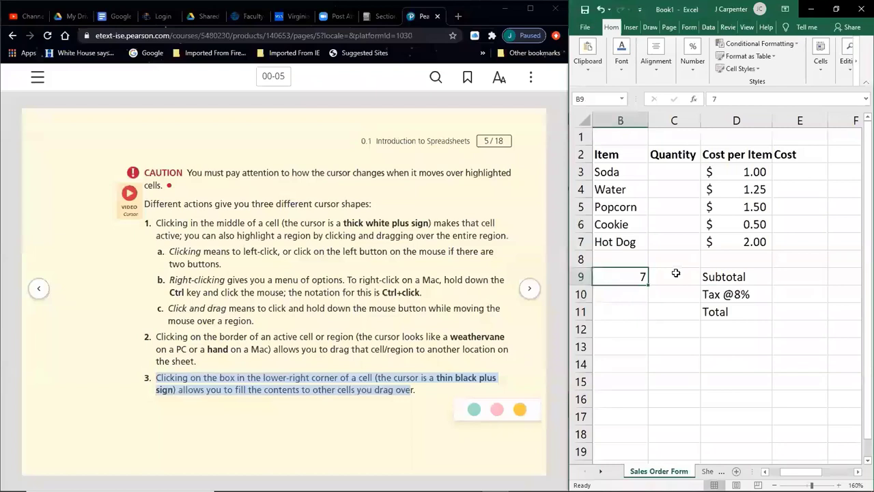
left_click_drag(650, 286, 650, 405)
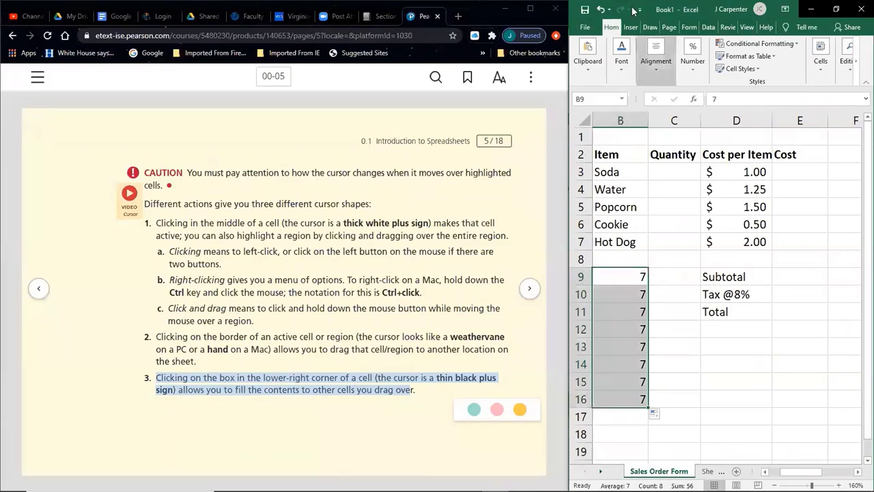
left_click(601, 9)
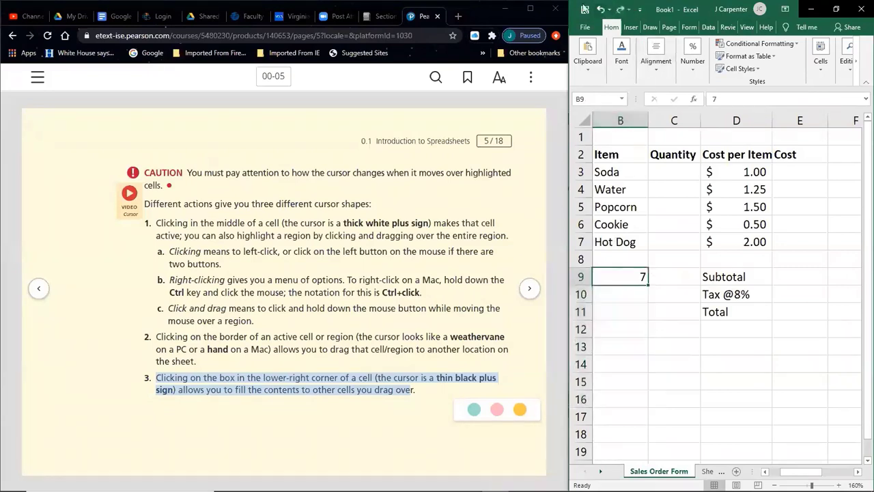
left_click(600, 9)
Try filling Hot Dog from B7 down through B15, and undo the fill.
left_click(617, 239)
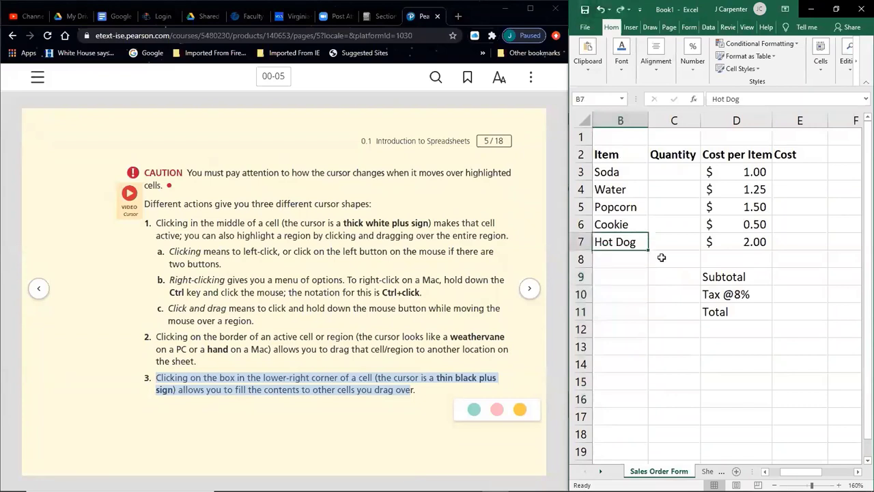
left_click_drag(649, 251, 657, 390)
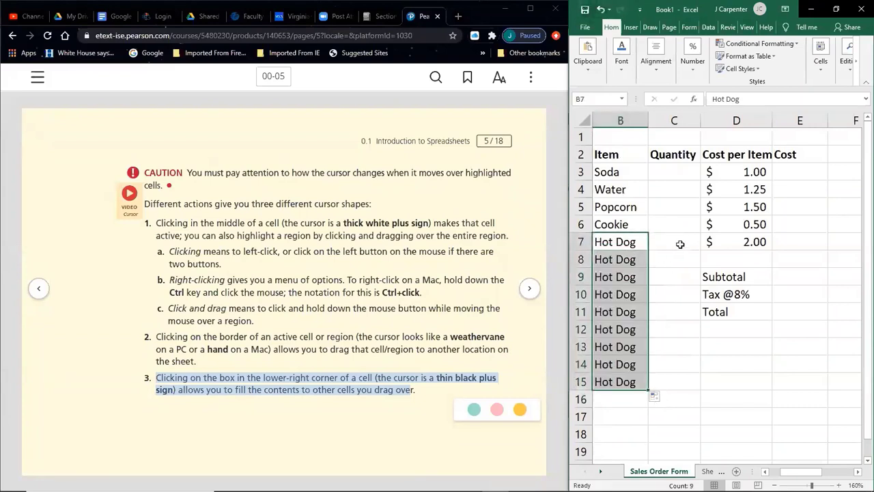
key("ctrl+z")
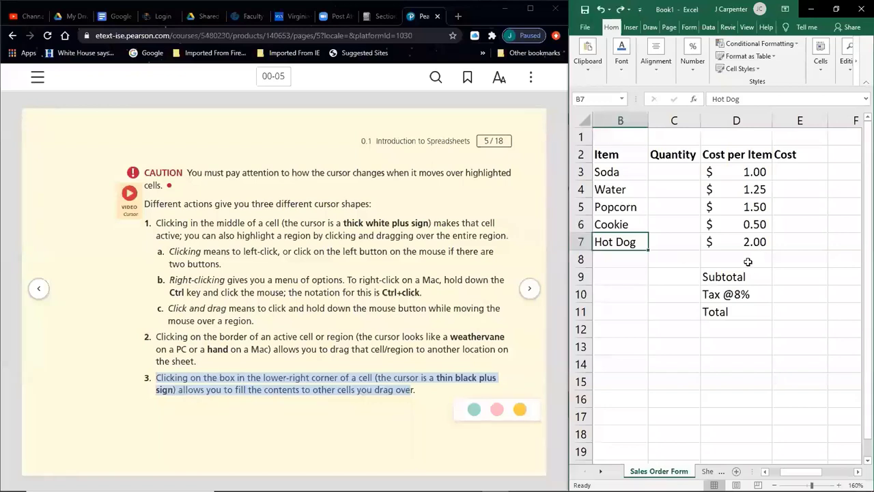
left_click(673, 265)
Enter 7 in cell B9.
left_click(627, 280)
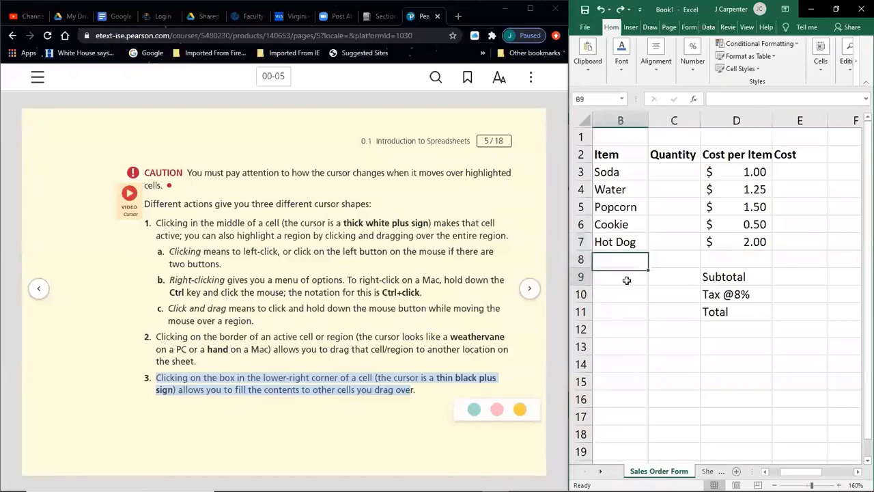
type("7")
key("Return")
Copy the 7 from B9 down through B16, and undo the copy so only B9 is filled.
left_click(625, 273)
left_click_drag(648, 287, 648, 400)
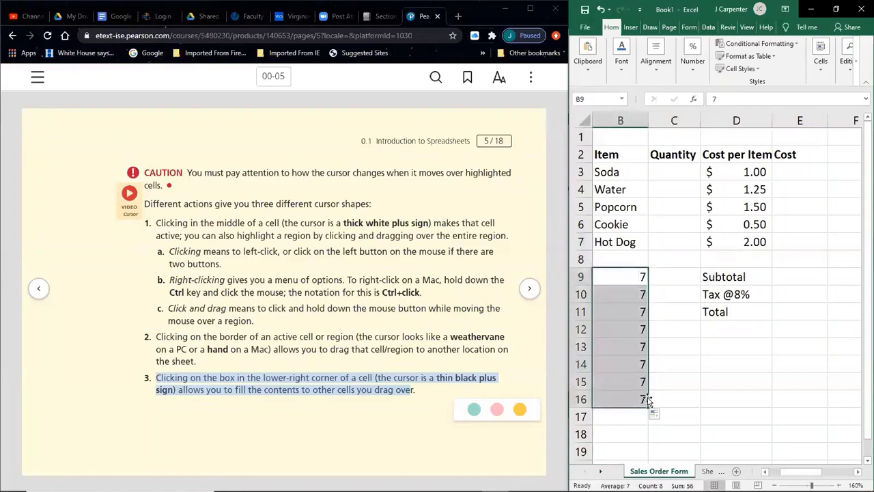
left_click(601, 9)
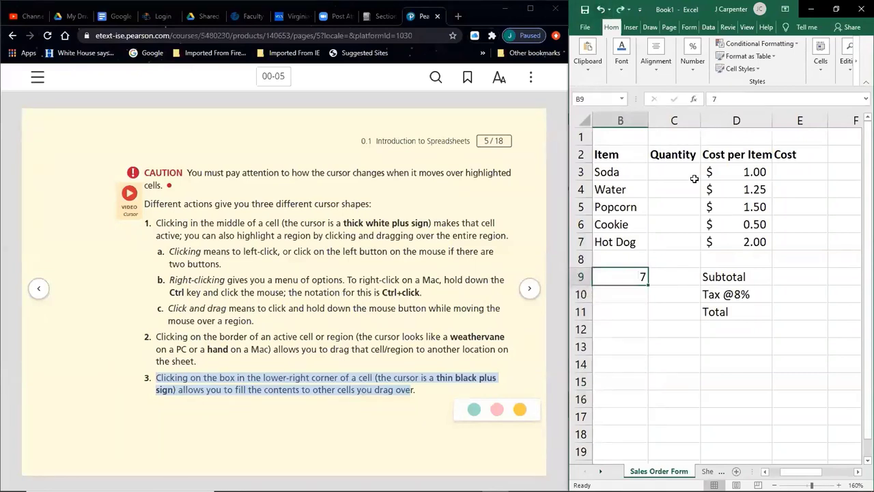
Fill from the 7 in B9 down through B16 as a series increasing by 1, up to 14.
left_click_drag(647, 283, 646, 283)
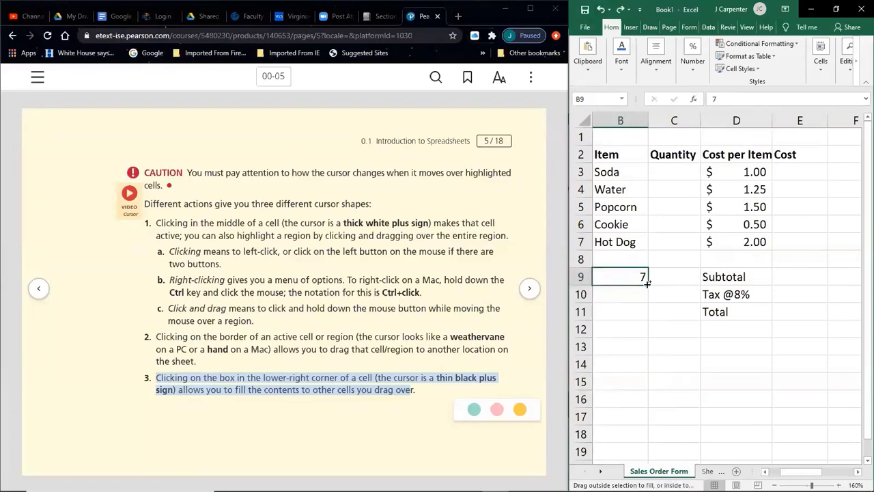
key("ctrl")
key("ctrl")
key("ctrl")
key("ctrl")
key("ctrl")
key("ctrl")
key("ctrl")
key("ctrl")
left_click_drag(647, 284, 646, 413)
key("ctrl")
key("ctrl")
key("ctrl")
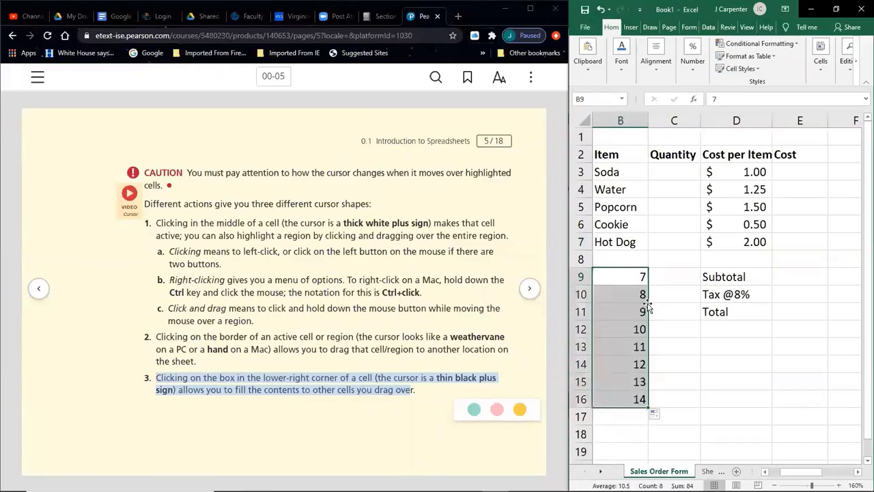
Replace the value in B9 with 1 and clear cells B10 through B17 below it.
left_click(653, 345)
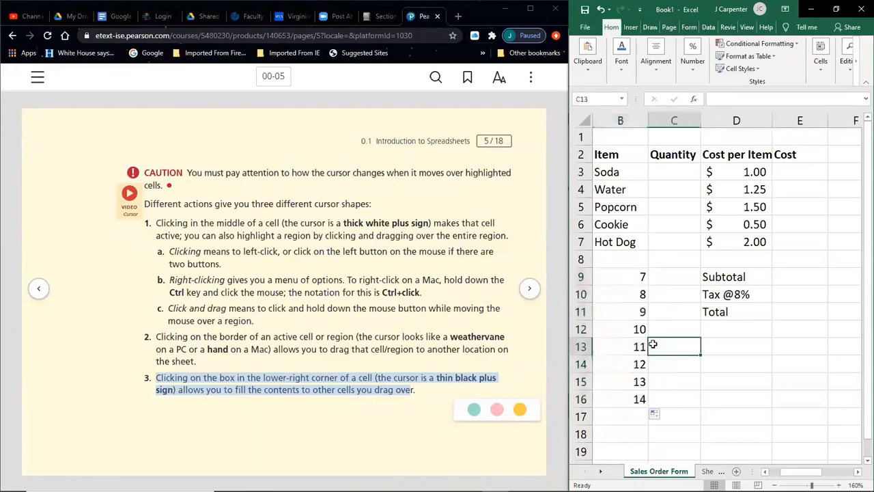
left_click(622, 272)
type("1")
key("Return")
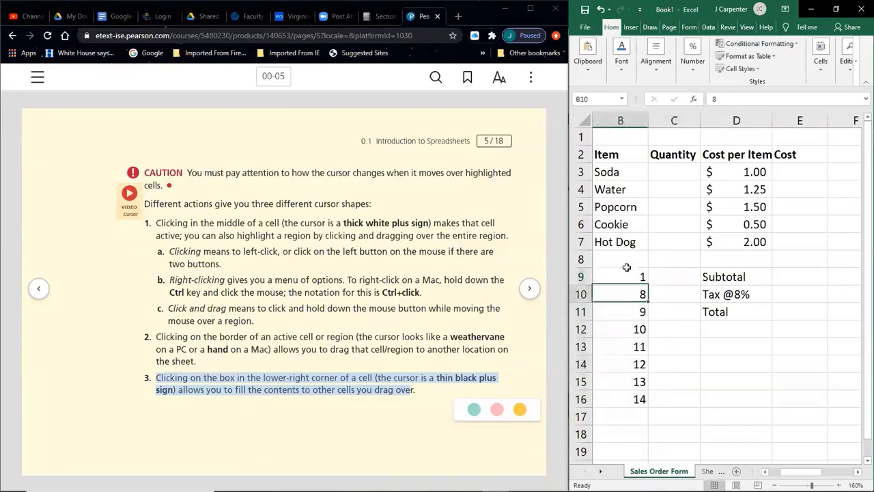
left_click_drag(641, 295, 634, 411)
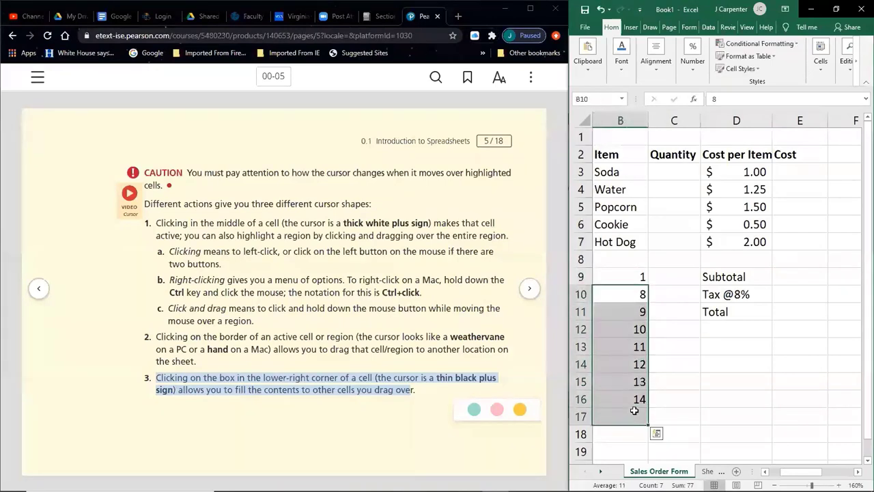
key("Delete")
left_click(663, 329)
Fill a series increasing by 1 from B9 down through B328, up to 320, and undo the fill.
left_click(639, 276)
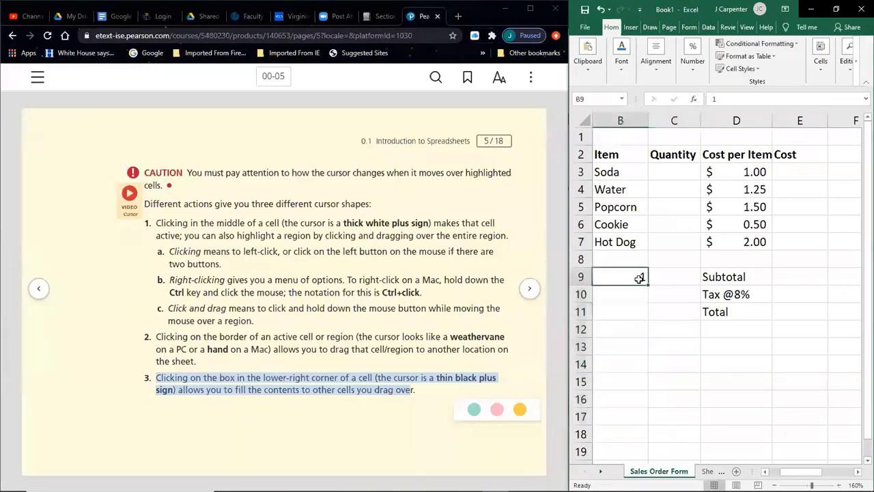
left_click_drag(648, 283, 627, 411)
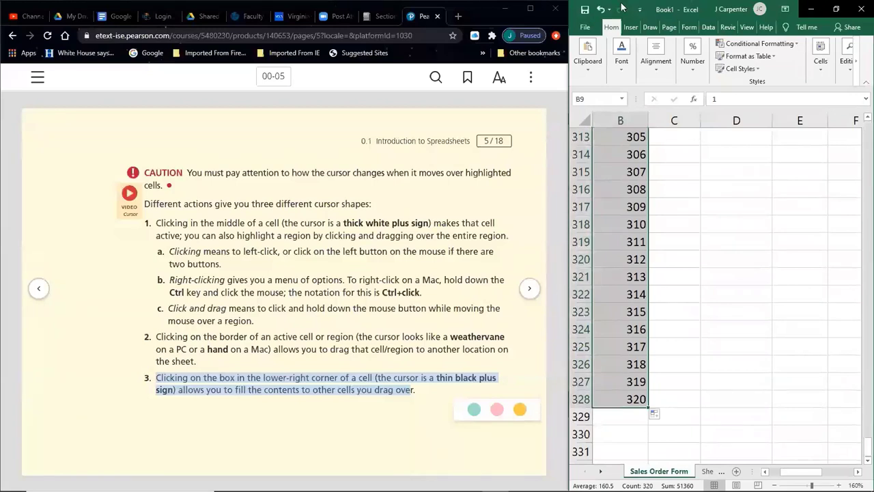
left_click(600, 8)
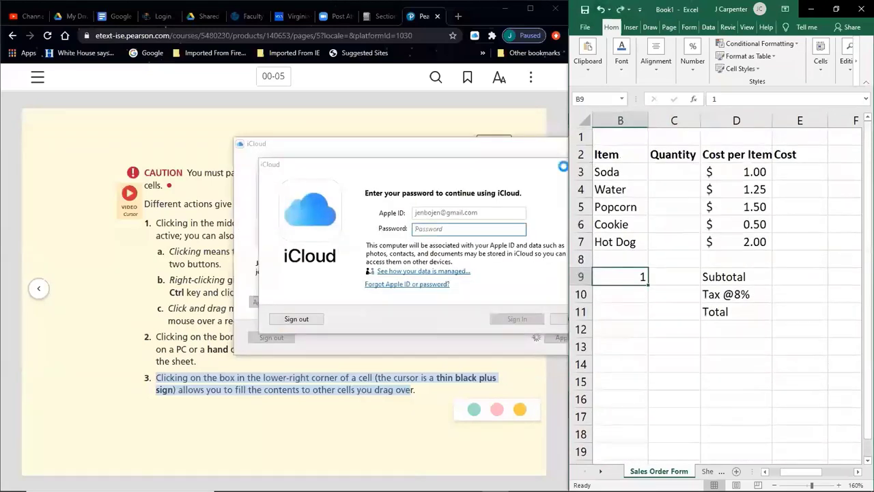
left_click(607, 168)
Clear the contents of cell B9.
left_click(637, 307)
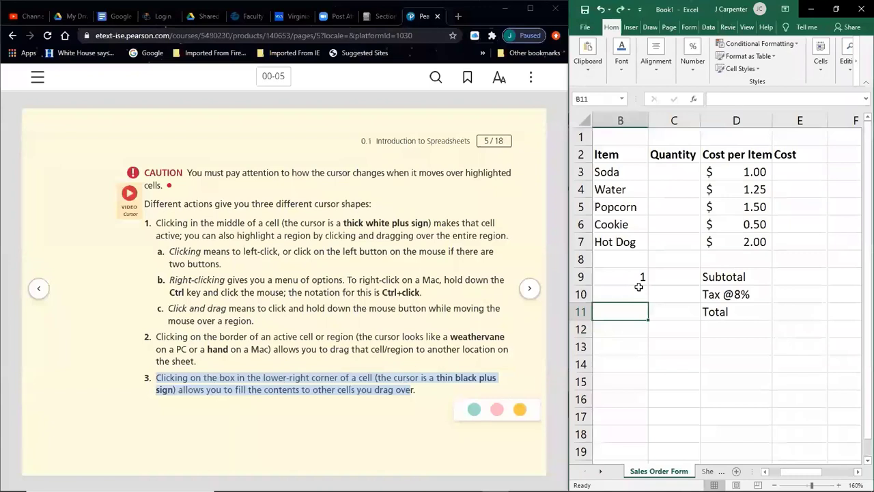
left_click(644, 330)
left_click(642, 276)
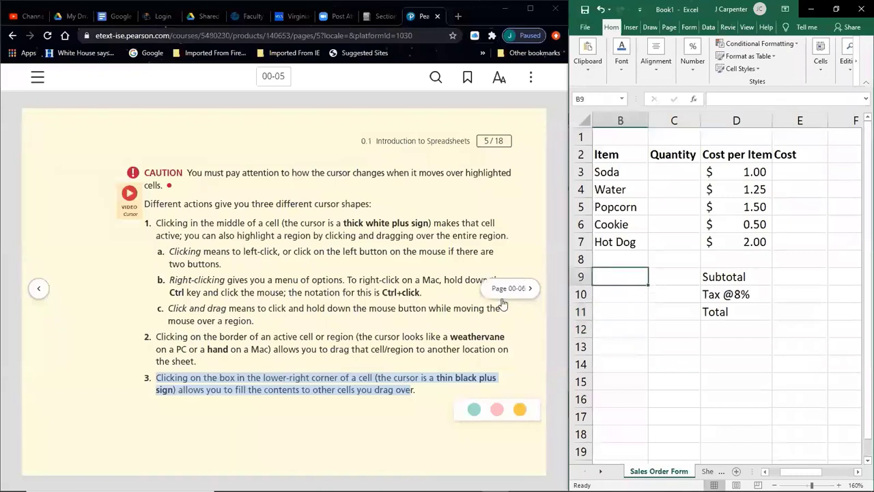
Deselect the highlighted sentence in the textbook and make D13 the active cell in the sheet.
left_click(399, 308)
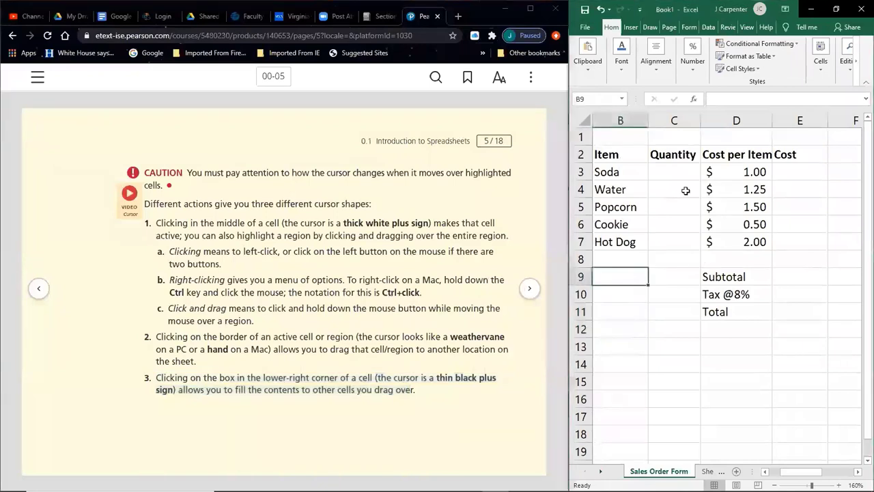
left_click_drag(618, 176, 770, 339)
left_click(771, 342)
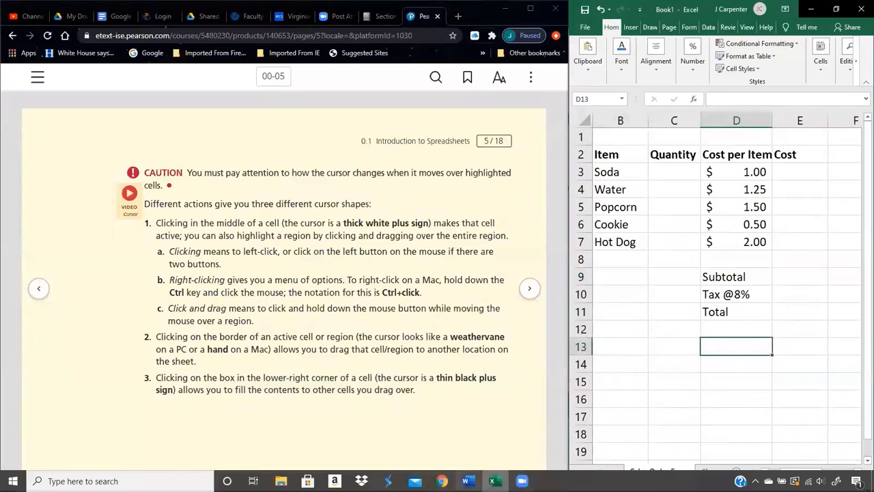
Switch to the Word notes, review the lines on cell labels and cursor shapes, and return to the textbook and spreadsheet.
left_click(479, 428)
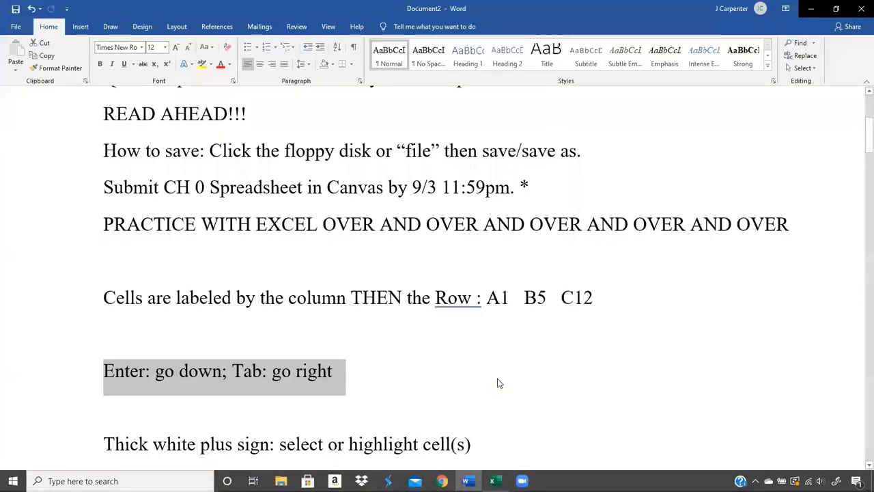
scroll(497, 383, "down", 3)
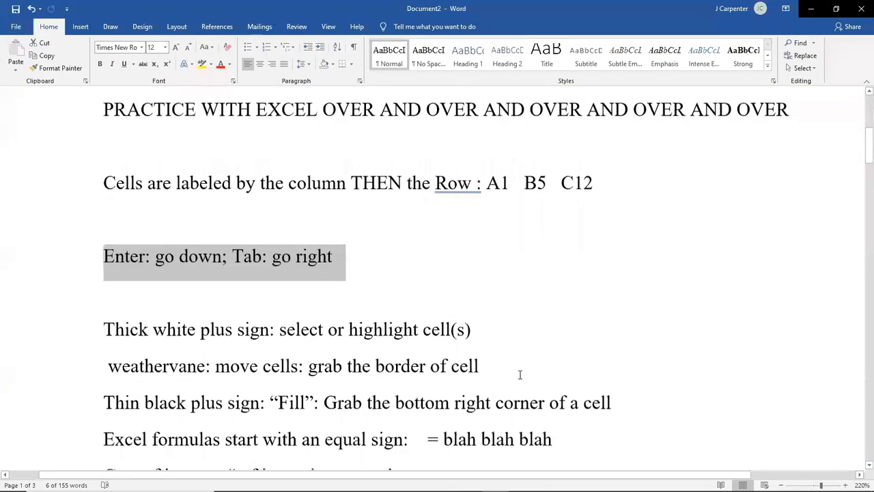
left_click(537, 381)
scroll(604, 385, "up", 1)
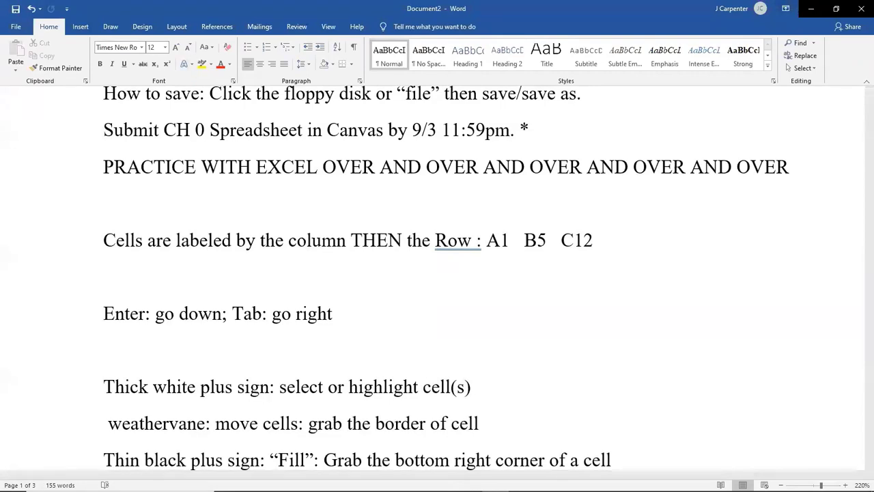
left_click(810, 8)
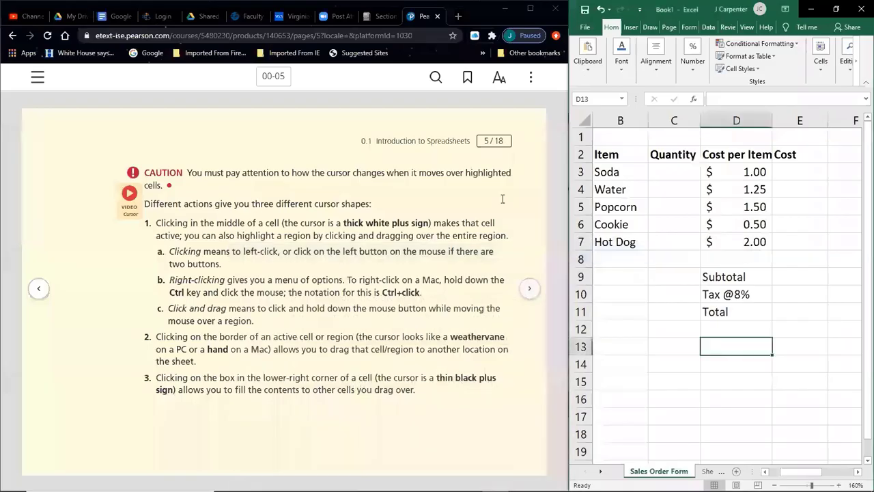
Turn the textbook to page 00-06 and match Figure 0.4's shaded areas to ranges C3:C7, E3:E7 and E9:E11.
left_click(527, 302)
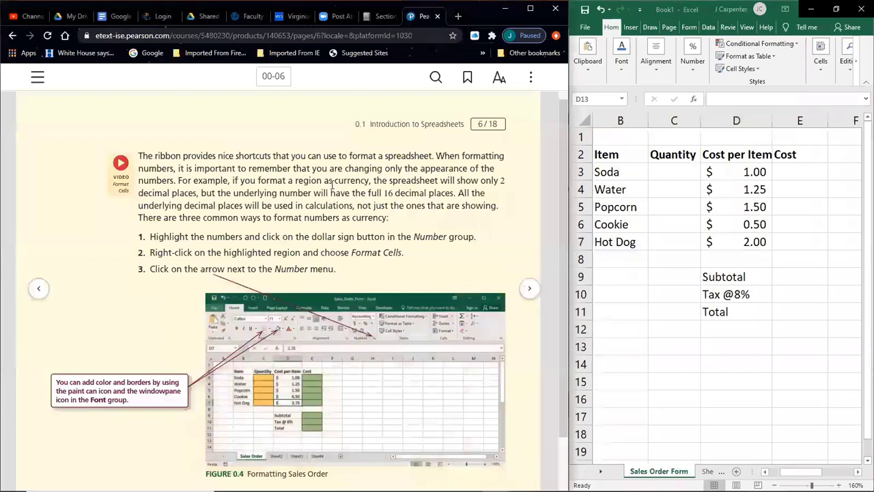
left_click(673, 172)
left_click_drag(673, 172, 667, 242)
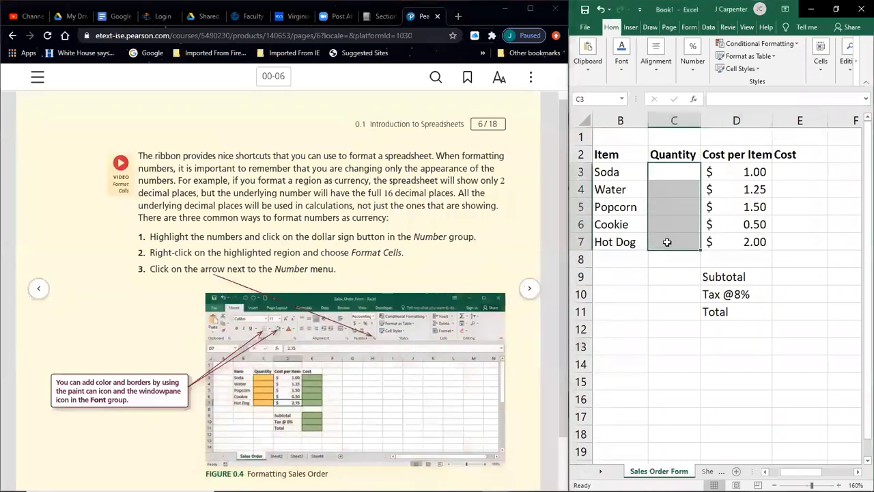
left_click(676, 277)
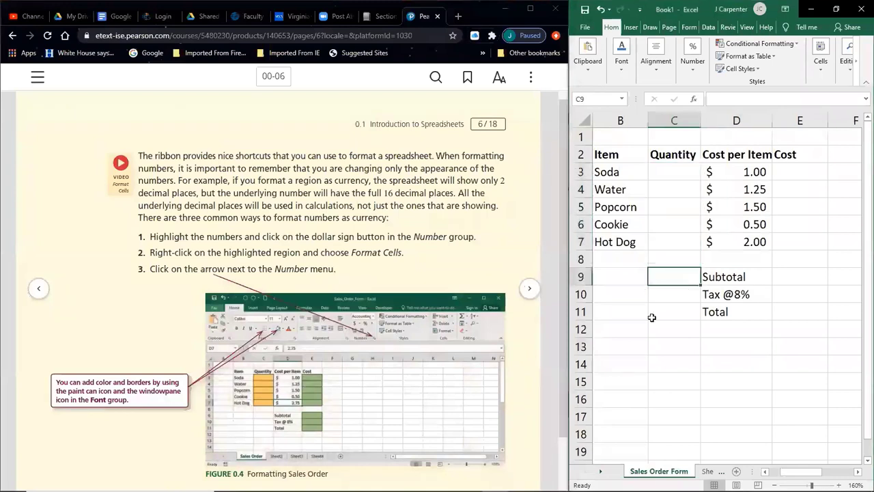
left_click_drag(679, 168, 677, 244)
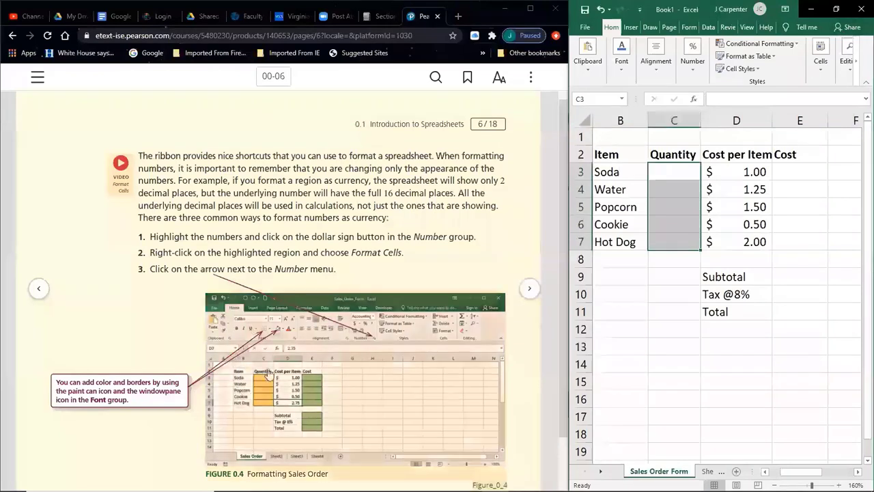
left_click_drag(800, 170, 796, 247)
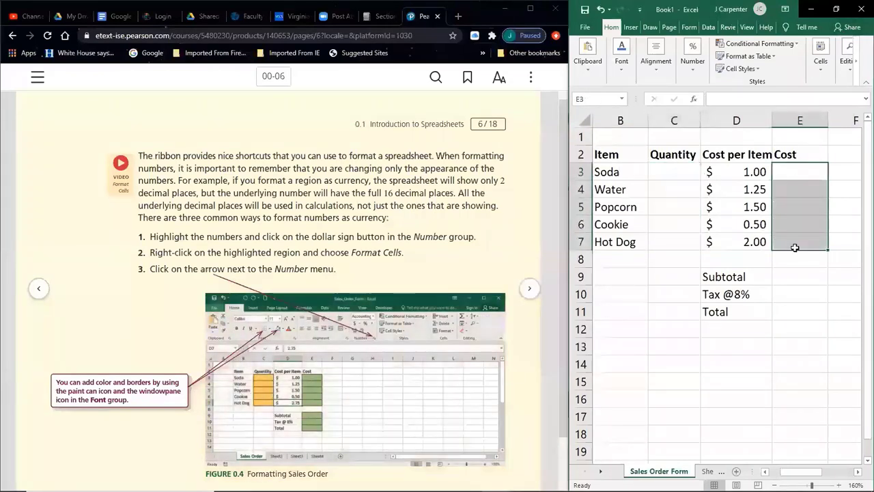
left_click(793, 279)
left_click_drag(793, 279, 796, 312)
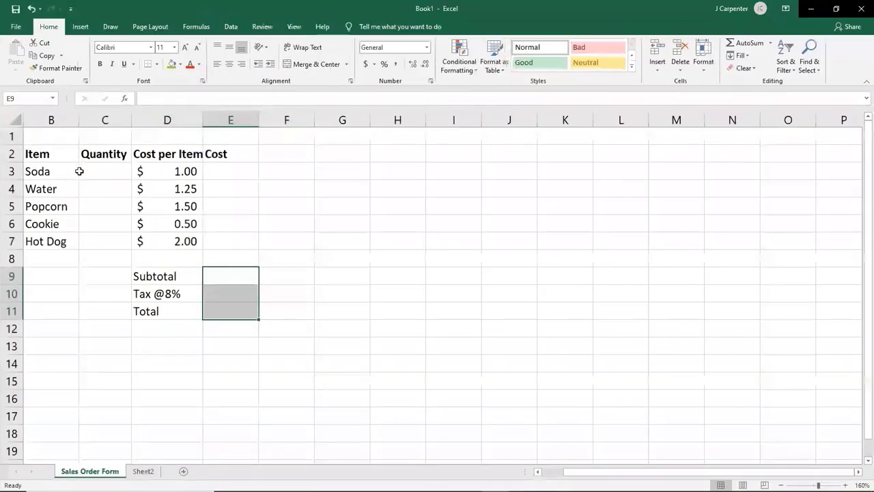
Fill the Quantity cells C3:C7 with the standard orange color and undo the fill.
left_click_drag(82, 171, 125, 241)
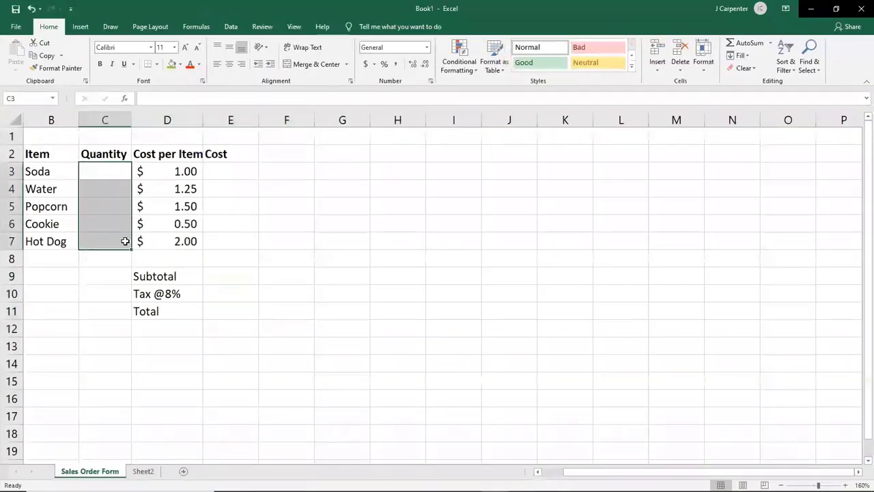
left_click(179, 64)
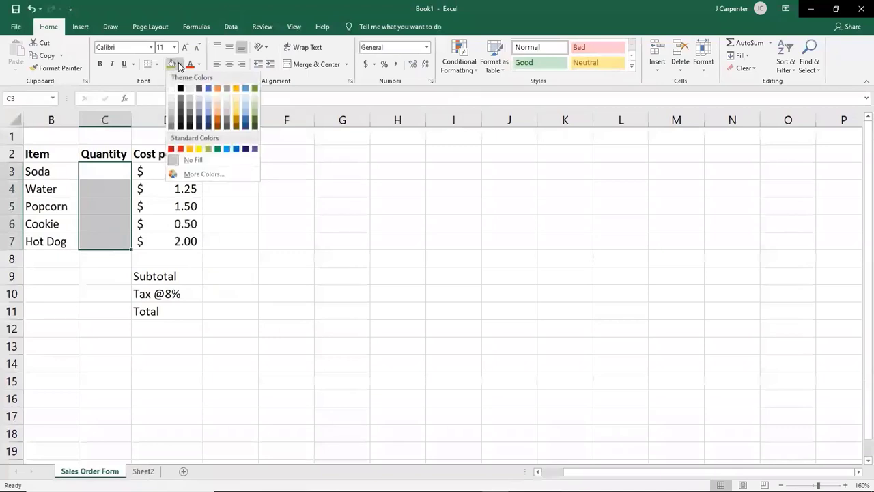
left_click(190, 149)
left_click(260, 238)
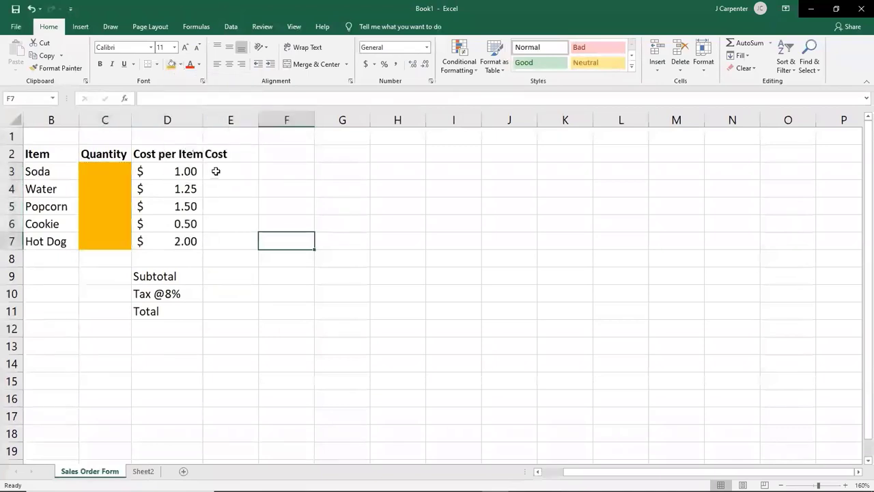
left_click(181, 64)
key("Escape")
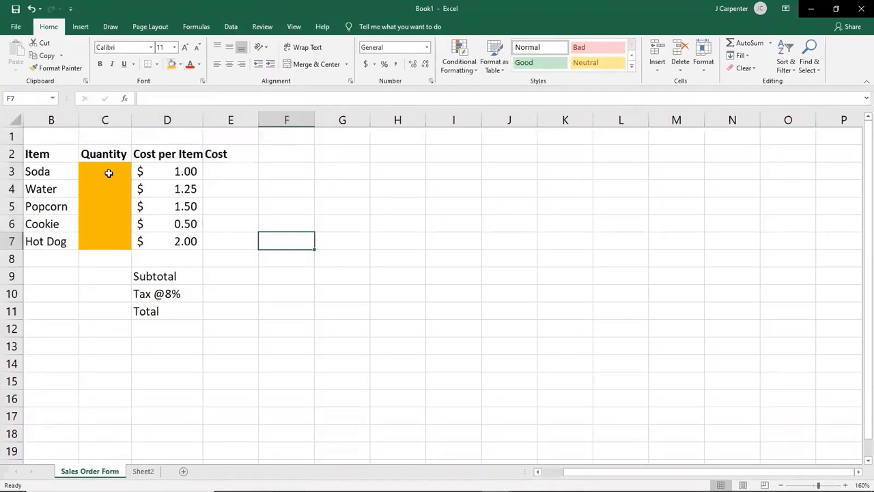
left_click(31, 9)
Apply the standard orange fill color to the blank Quantity cells C3:C7.
left_click_drag(110, 168, 109, 239)
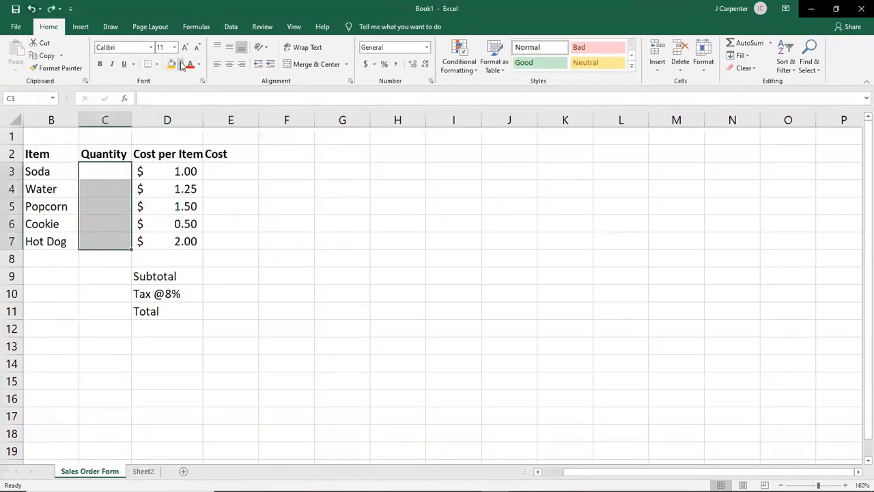
left_click(181, 64)
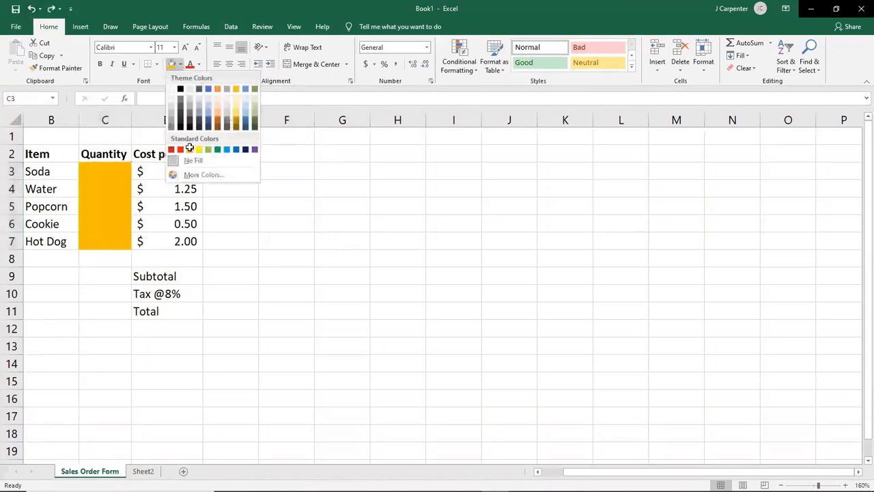
left_click(189, 149)
left_click(297, 187)
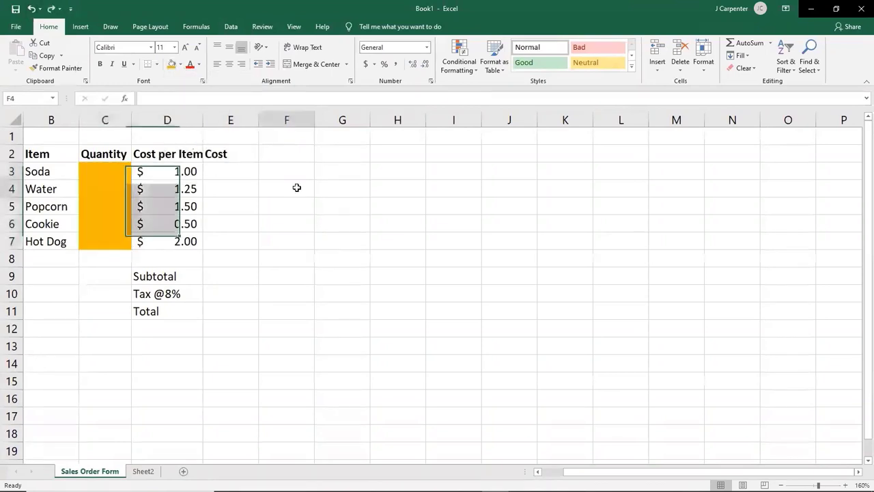
Apply the standard light green fill color to the blank Cost cells E3:E7.
left_click_drag(236, 166, 236, 240)
left_click(180, 65)
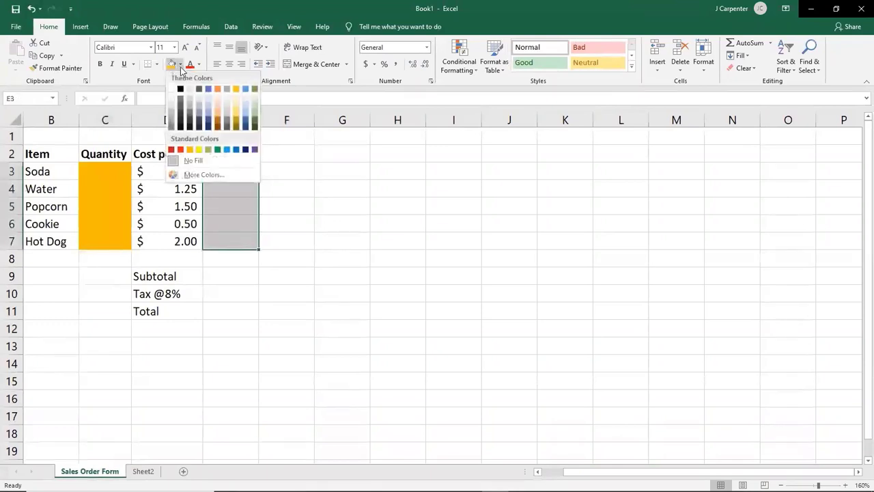
left_click(209, 150)
left_click(372, 189)
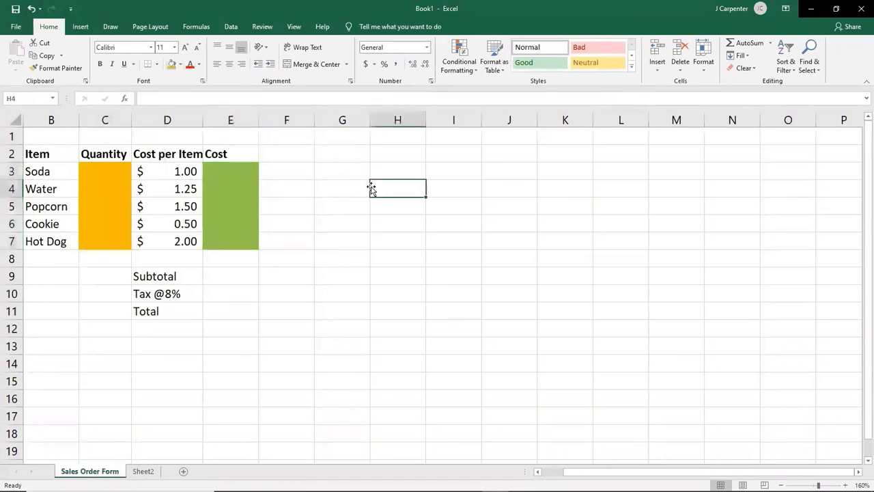
Apply the same light green fill to E9:E11 beside Subtotal, Tax @8% and Total.
left_click_drag(220, 278, 217, 308)
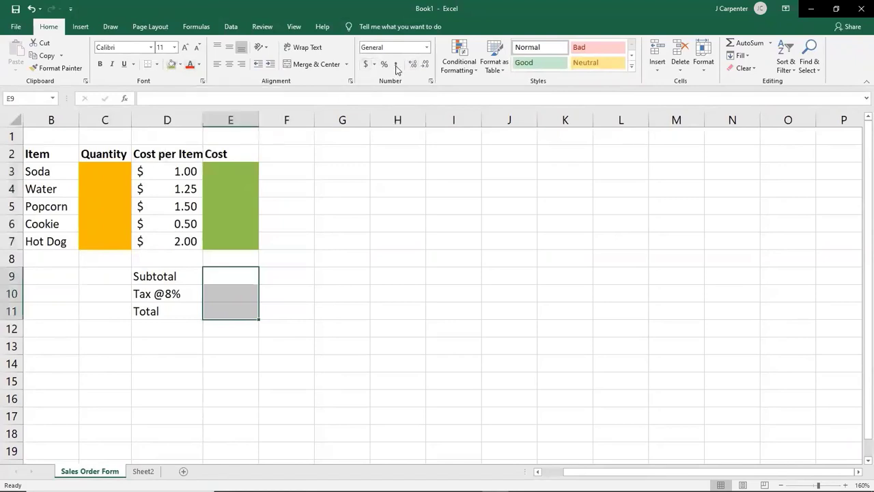
left_click(182, 67)
key("Escape")
left_click(171, 65)
left_click(342, 258)
left_click_drag(230, 276, 231, 311)
left_click(355, 313)
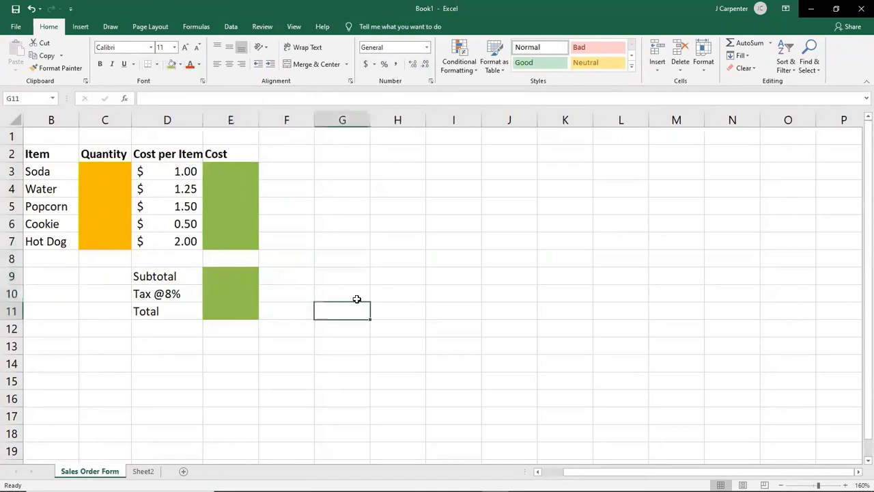
Compare the colored order form with Figure 0.4 in the textbook, then return to the full-size spreadsheet.
double_click(419, 8)
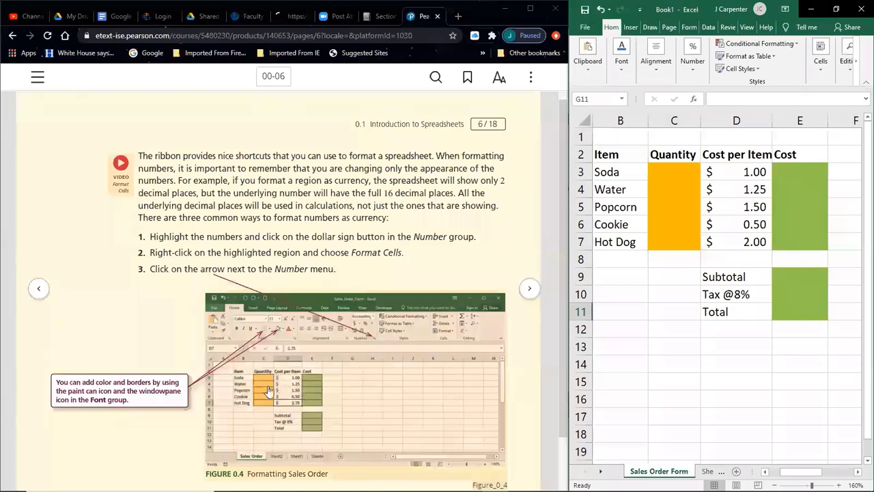
left_click(688, 183)
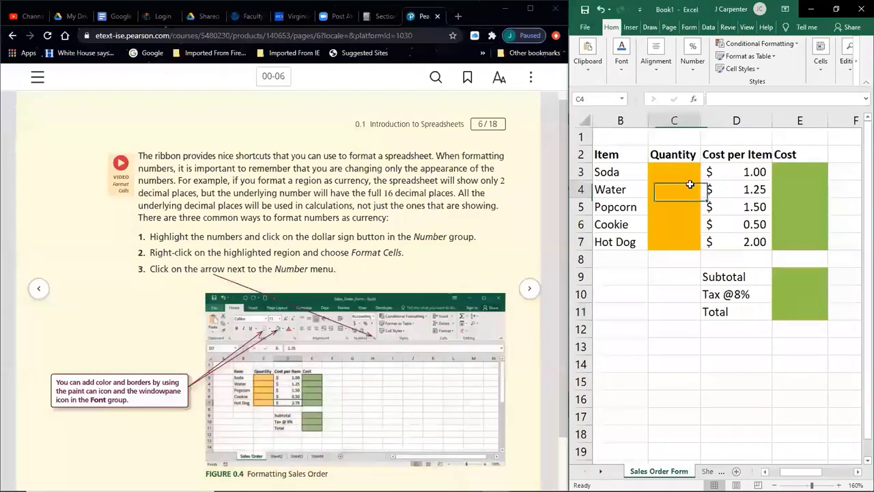
left_click(703, 324)
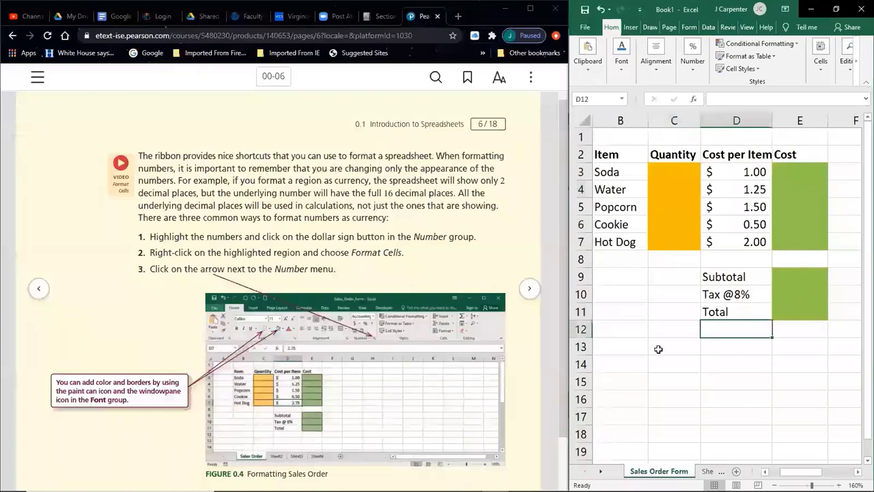
left_click(836, 9)
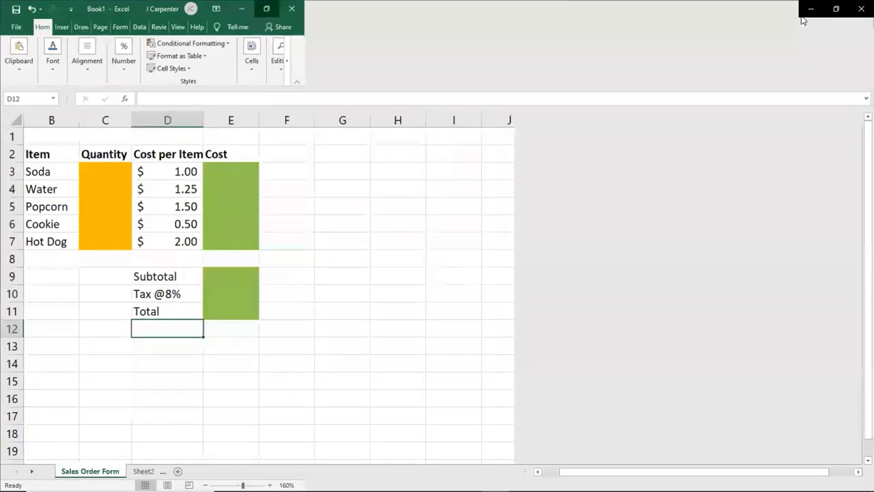
Try a bottom border on the orange Quantity cells C3:C7.
left_click_drag(88, 167, 108, 240)
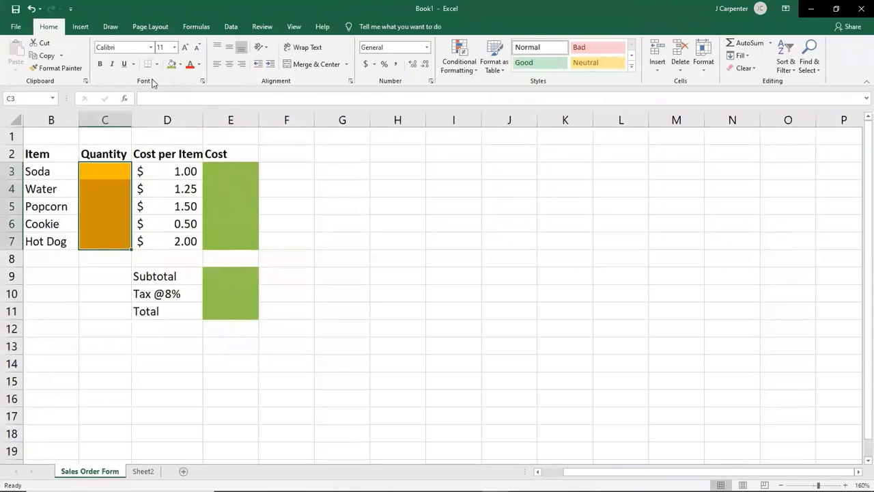
left_click(106, 270)
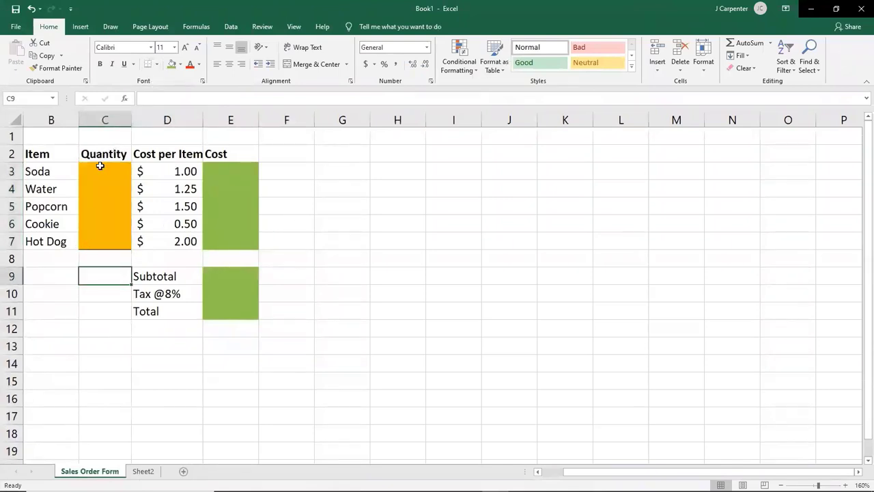
Undo the bottom border and apply All Borders to the orange Quantity cells C3:C7.
left_click_drag(101, 166, 109, 242)
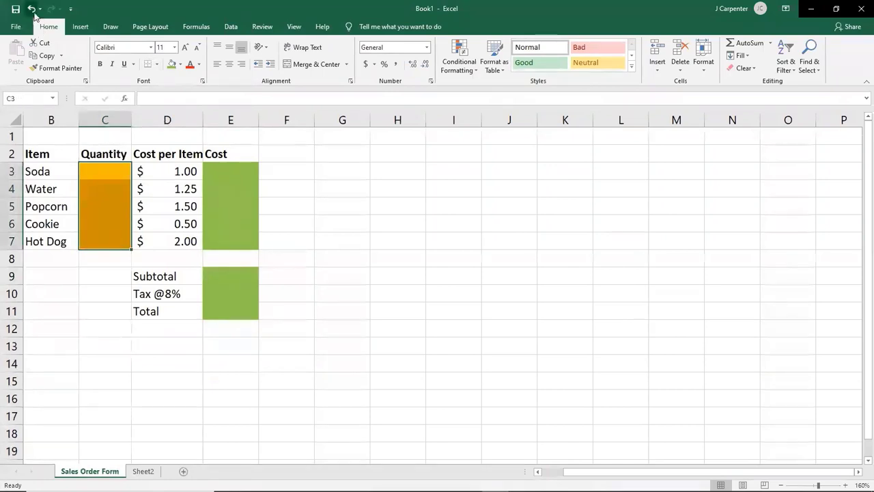
left_click(156, 64)
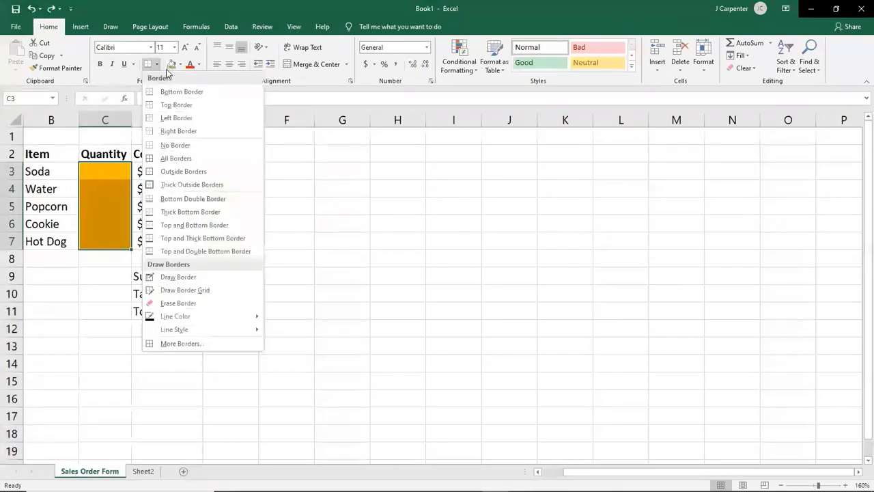
left_click(153, 161)
left_click(281, 194)
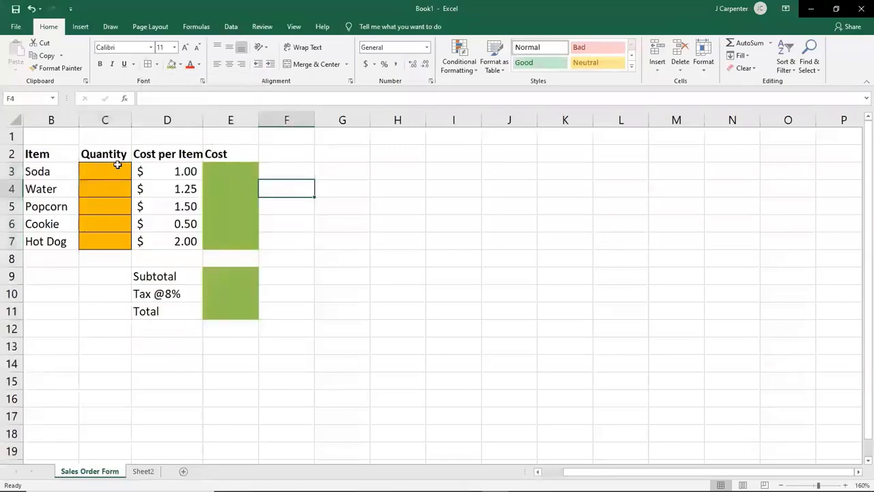
Apply All Borders to the green Cost cells E3:E7.
left_click(156, 64)
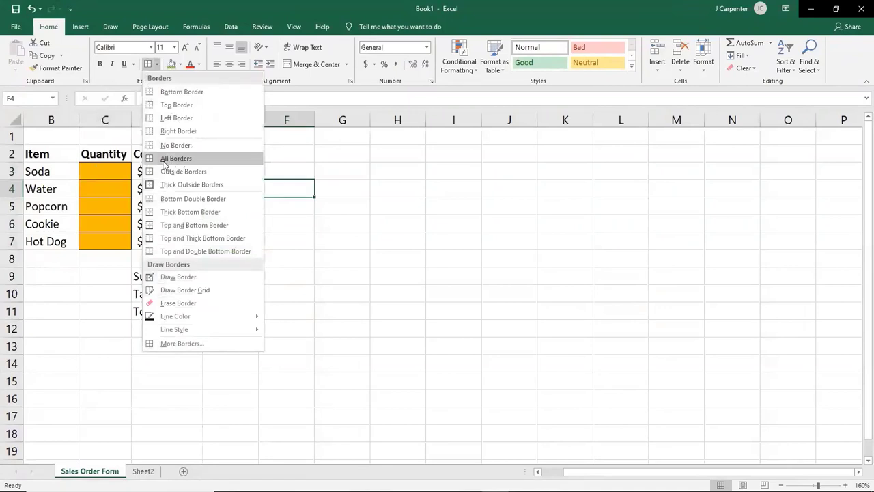
key("Escape")
left_click_drag(209, 167, 214, 243)
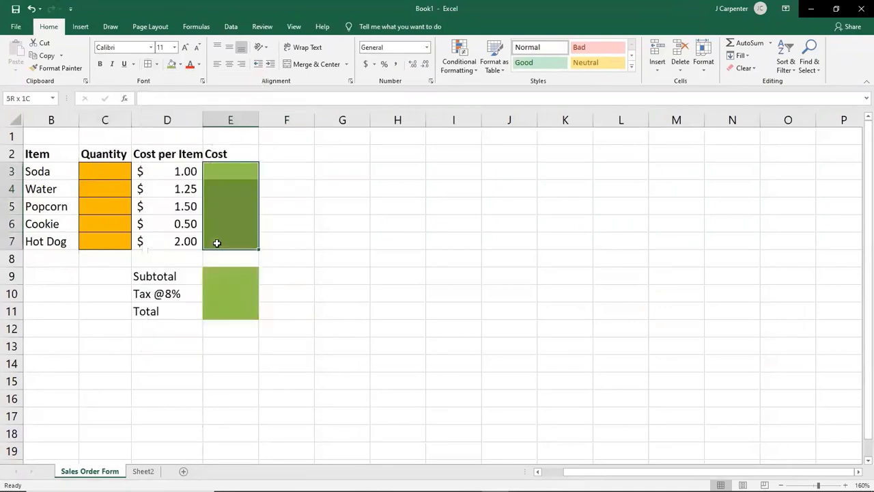
left_click(148, 64)
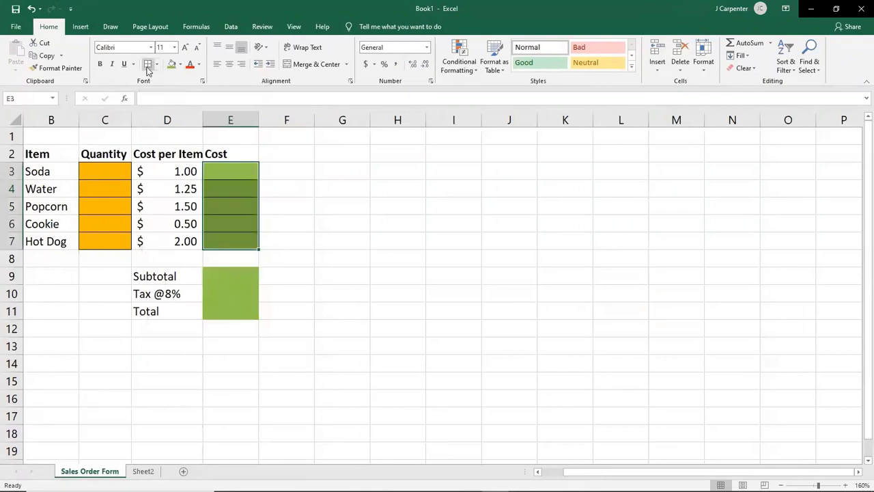
Apply All Borders to the green Subtotal, Tax and Total cells E9:E11.
left_click_drag(214, 268, 222, 313)
left_click(147, 64)
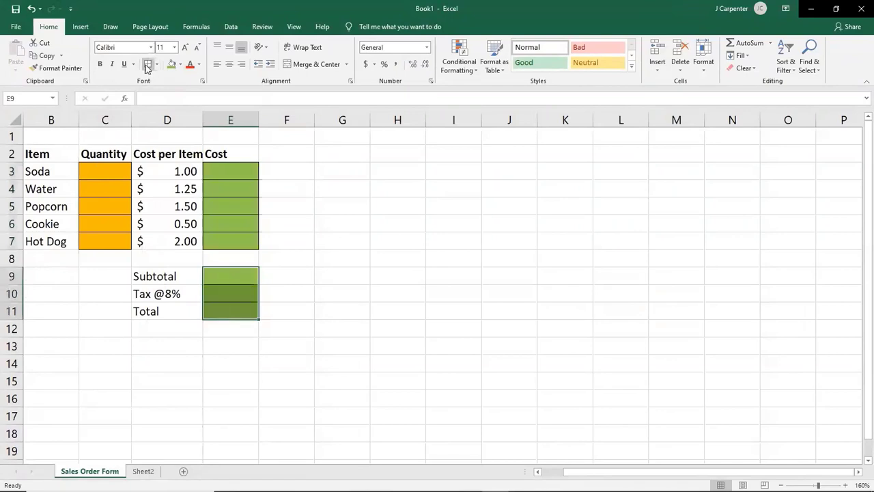
left_click(322, 157)
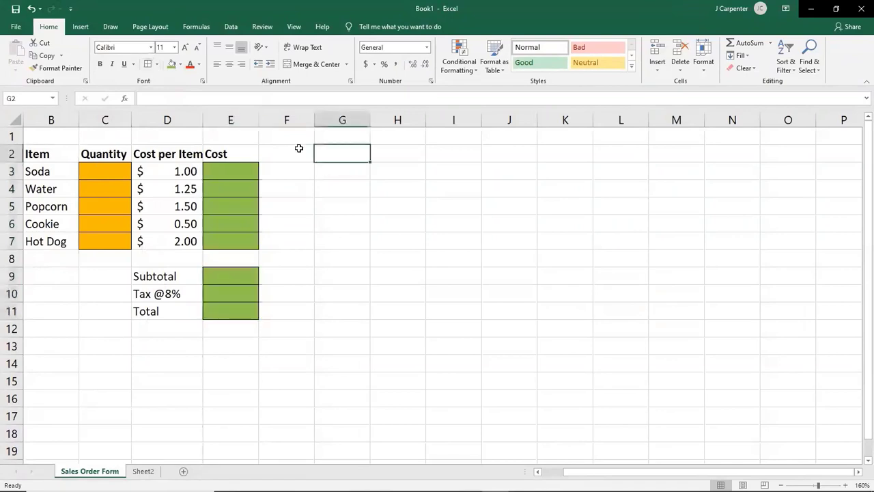
Return to the side-by-side view with the textbook and read the Enter Formulas objective on page 00-07.
double_click(345, 9)
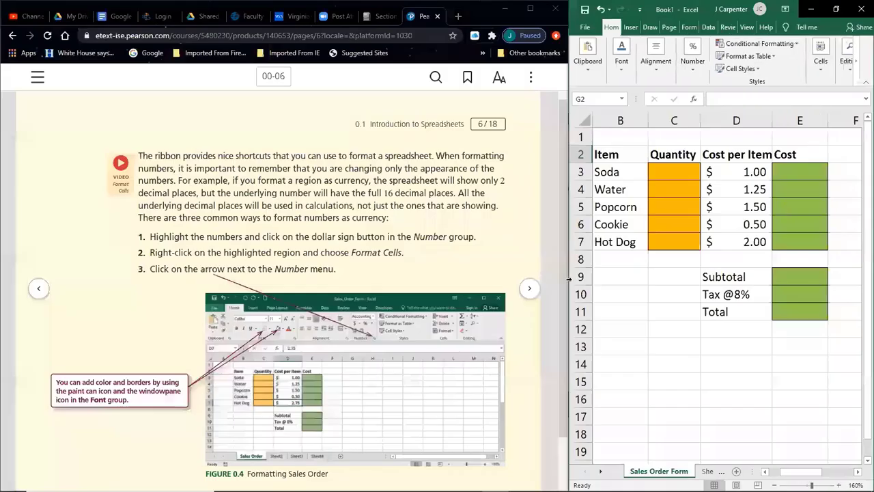
left_click(530, 289)
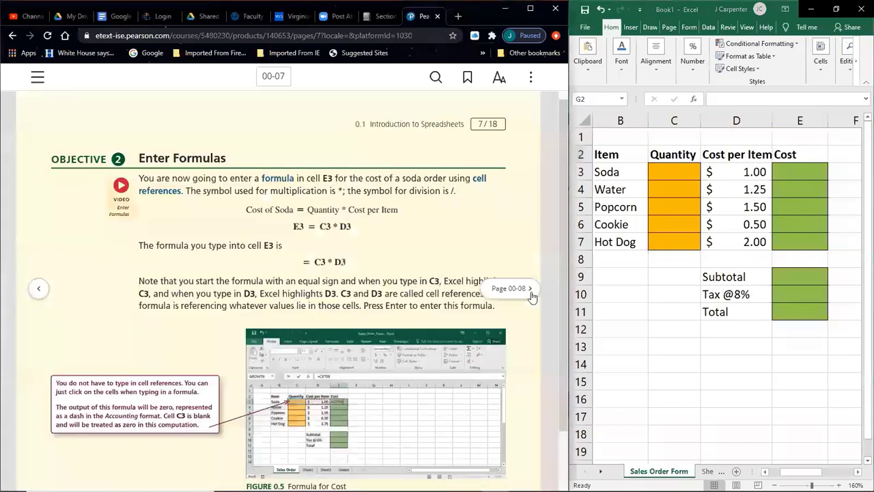
scroll(450, 175, "down", 1)
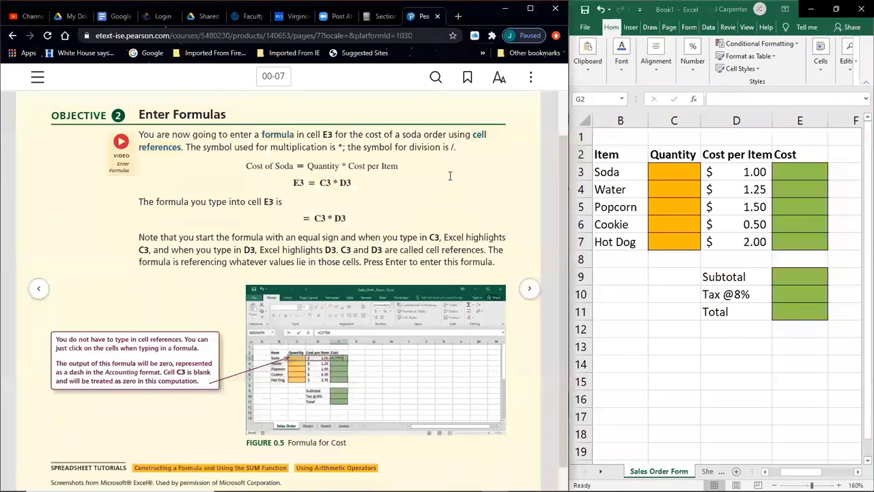
Enter 7 as the Soda quantity in C3 and a hand-entered 7 as its cost in E3.
left_click(685, 173)
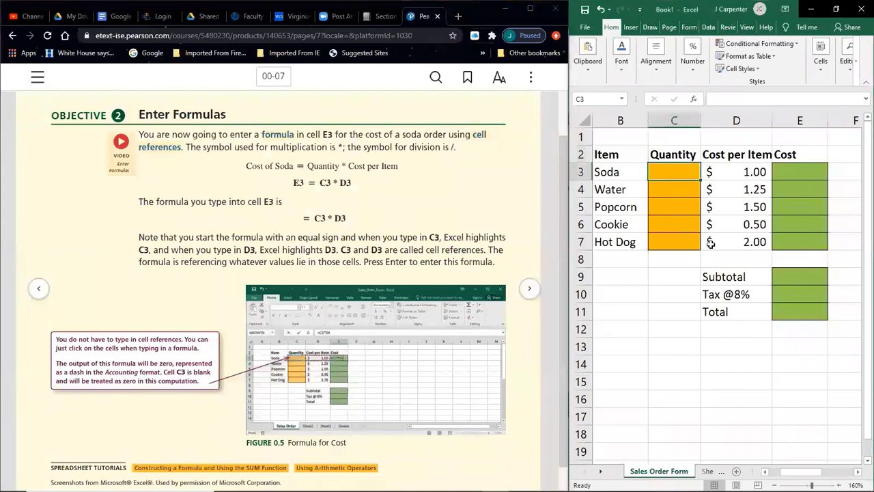
type("7")
left_click(777, 172)
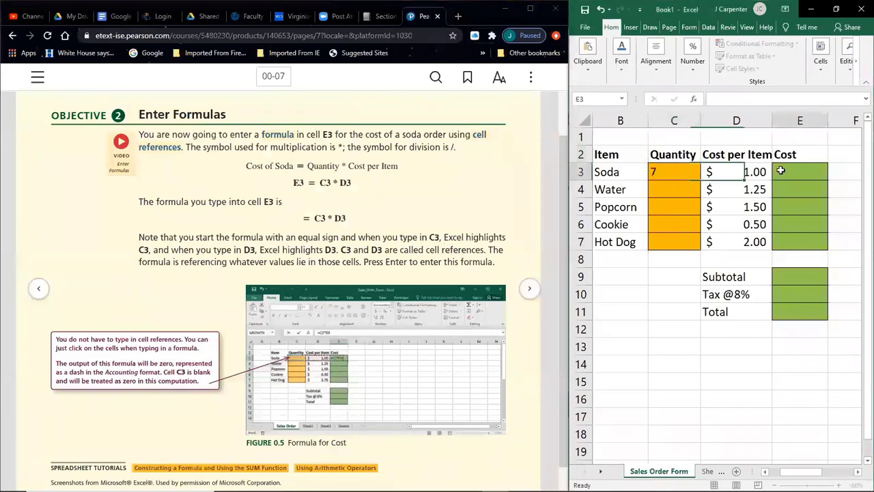
type("7")
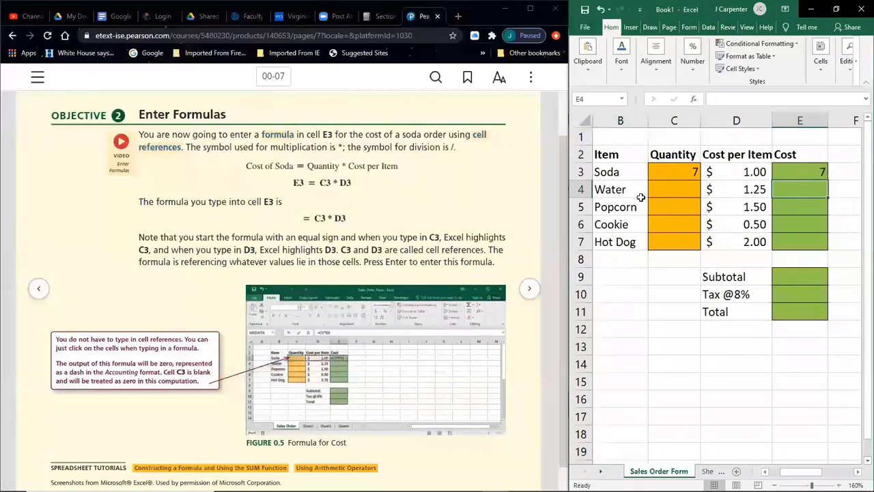
Change both the Soda quantity in C3 and the hand-entered cost in E3 to 5.
left_click(676, 172)
type("5")
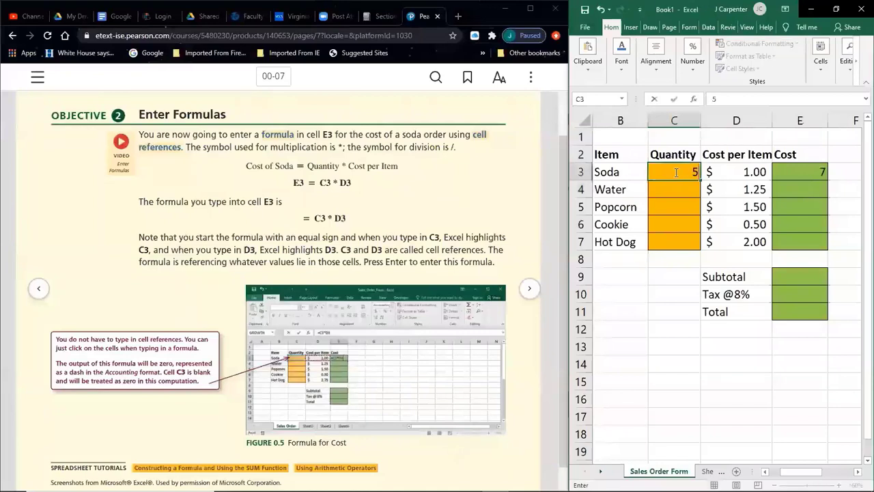
left_click(821, 171)
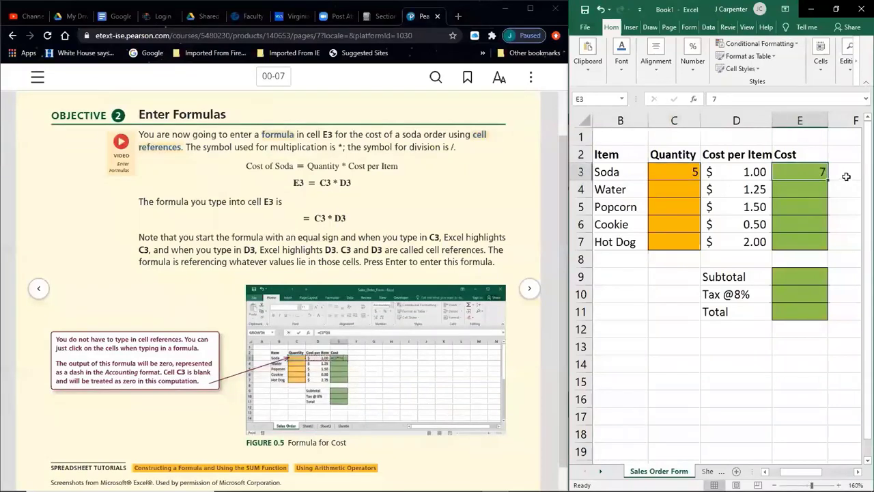
type("5")
Change both the Soda quantity in C3 and the hand-entered cost in E3 to 100.
left_click(686, 173)
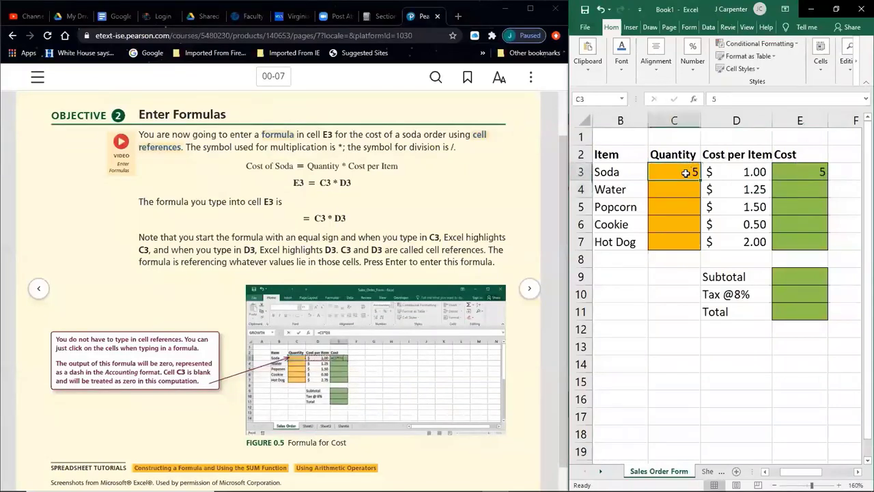
type("100")
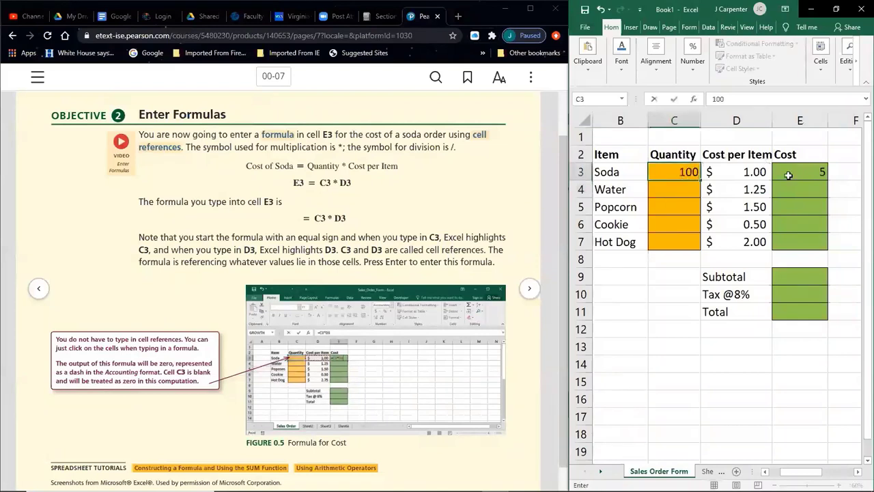
left_click(789, 176)
type("100")
key("Return")
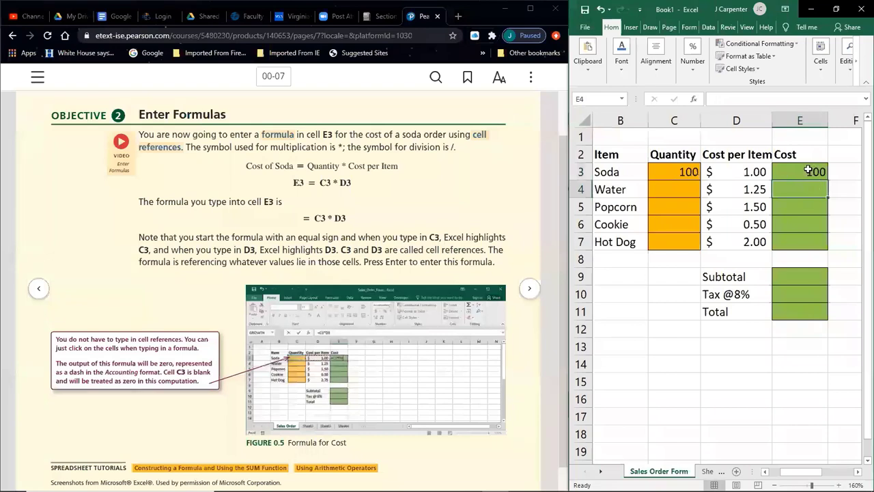
Clear the Soda quantity in C3 and the hand-entered cost in E3.
left_click(676, 170)
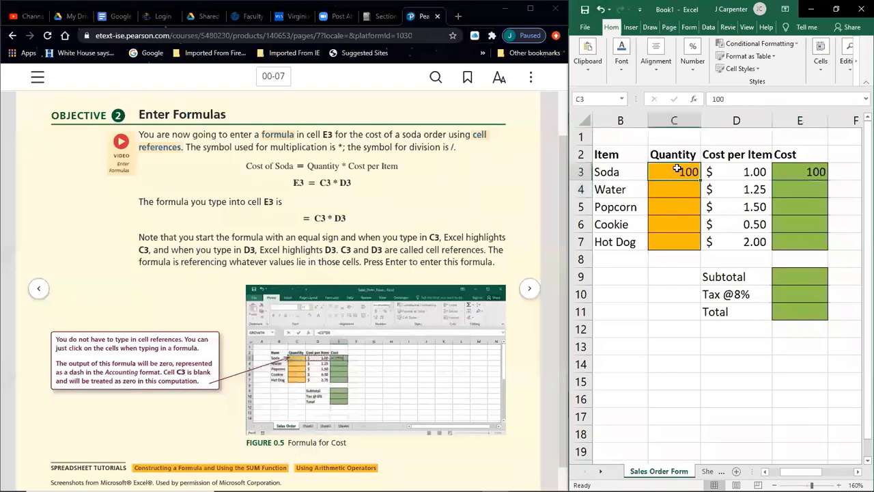
key("Delete")
left_click(788, 172)
key("Delete")
Try a Soda quantity of 5 in C3, select the empty cost cell E3, and clear the quantity again.
left_click(666, 171)
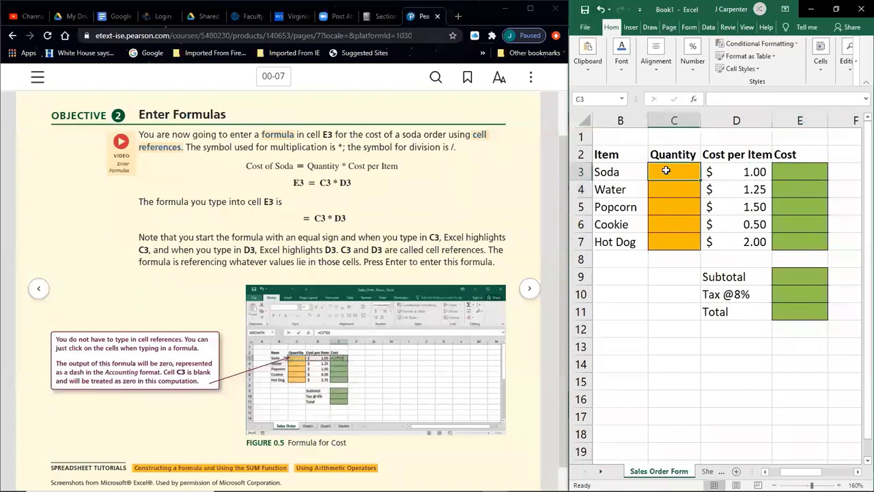
type("5")
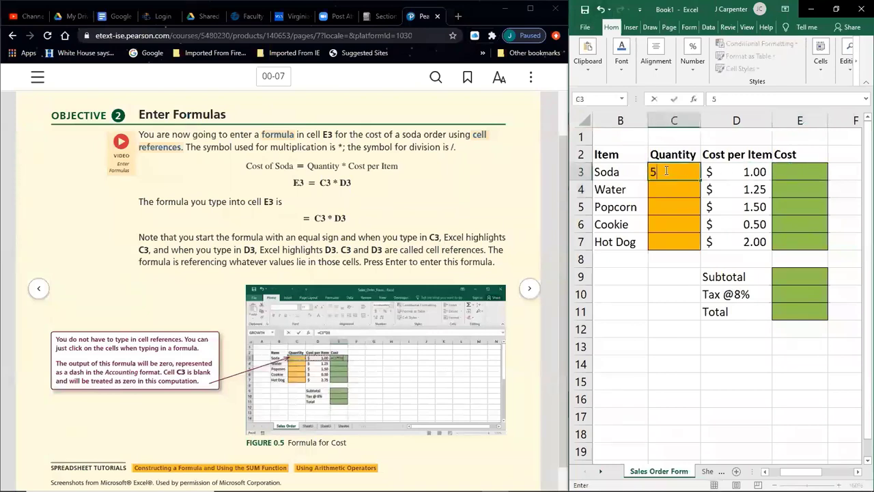
left_click(786, 171)
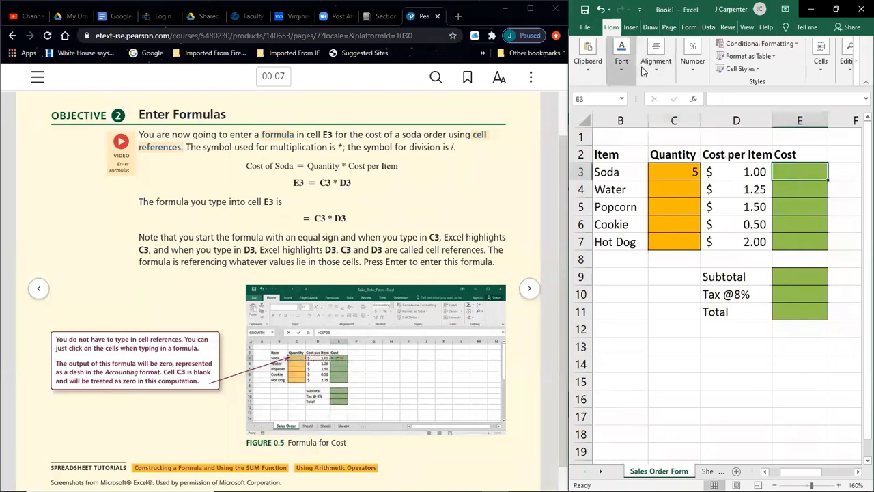
left_click(680, 173)
key("BackSpace")
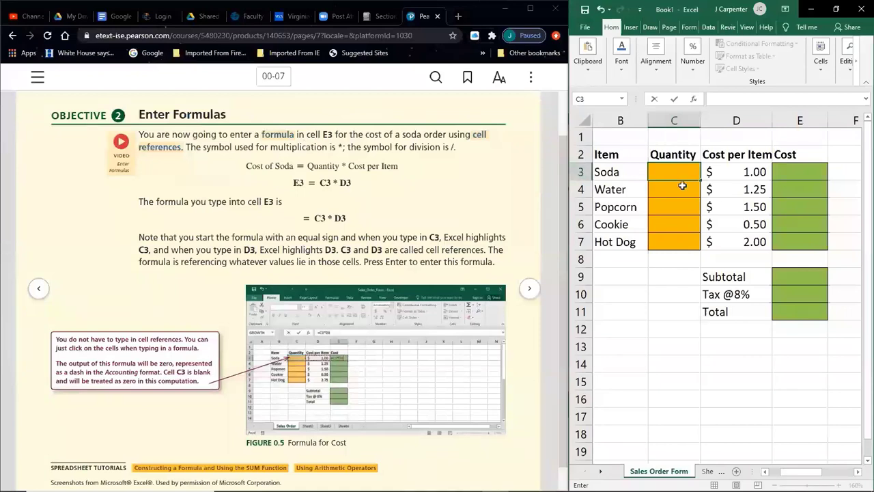
Examine the textbook's formula Cost of Soda = Quantity * Cost per Item by highlighting its parts and the whole line.
left_click_drag(309, 166, 401, 166)
left_click(402, 166)
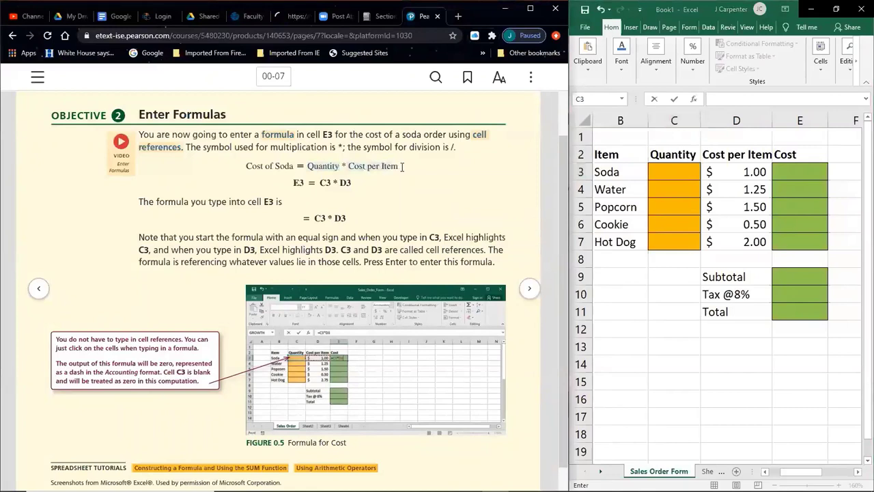
double_click(251, 166)
left_click(419, 166)
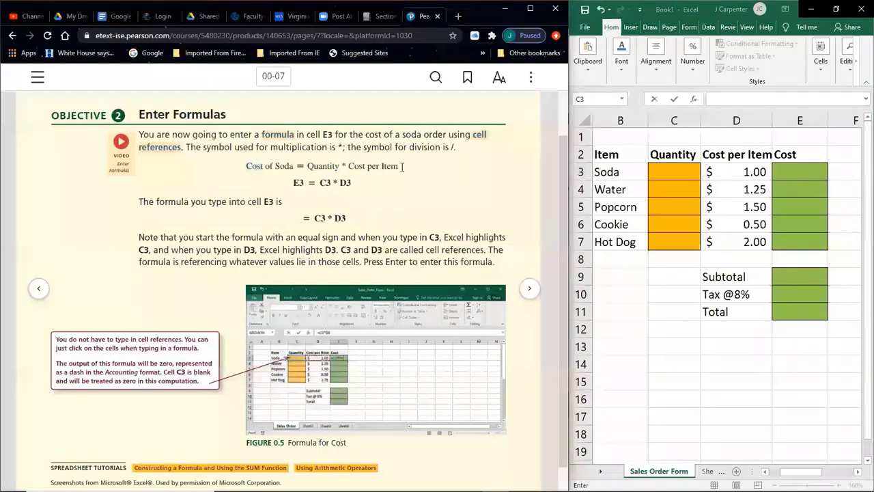
left_click_drag(246, 166, 398, 165)
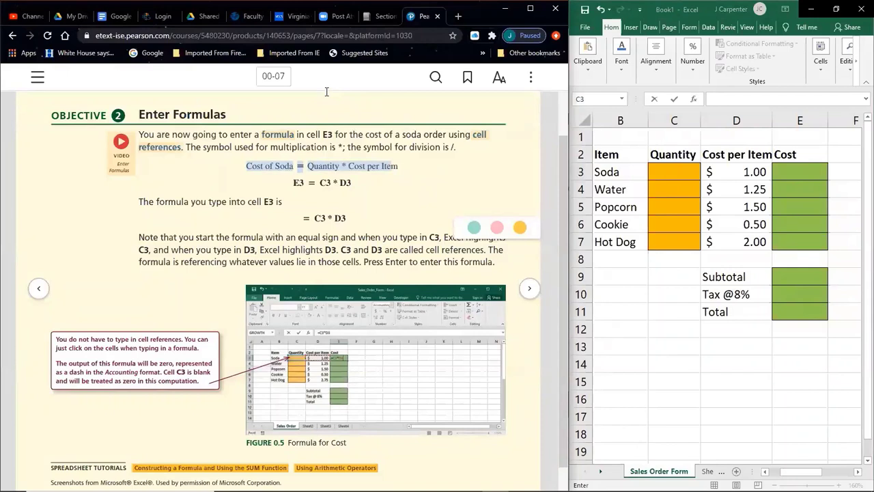
left_click(319, 153)
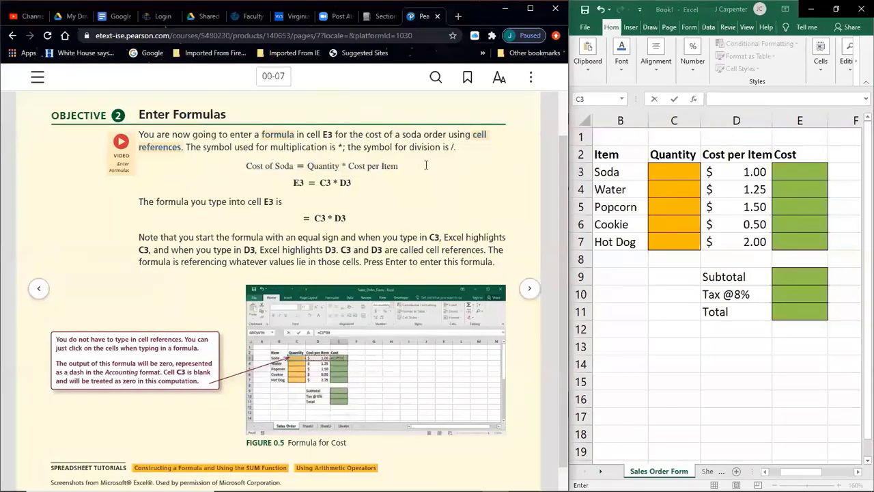
Point out the Quantity and Cost per Item cells to multiply in rows 3 to 6, from Soda to Cookie.
left_click(666, 170)
left_click(740, 171)
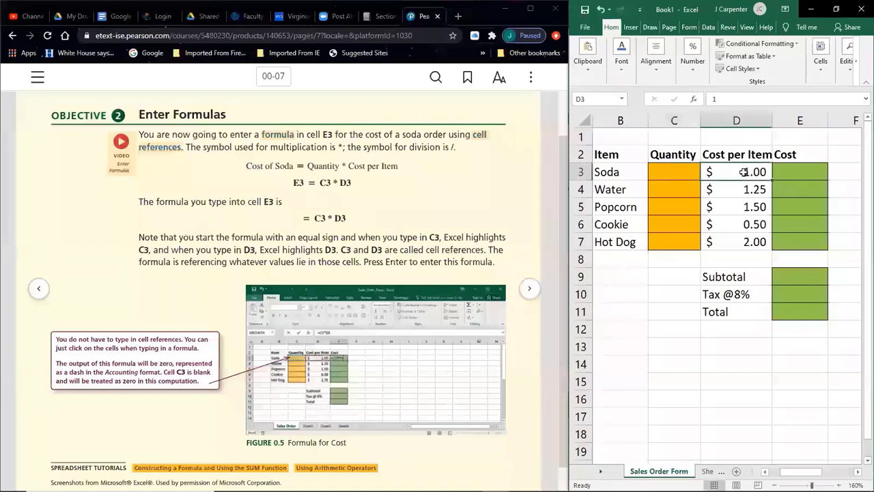
left_click(672, 190)
left_click(731, 189)
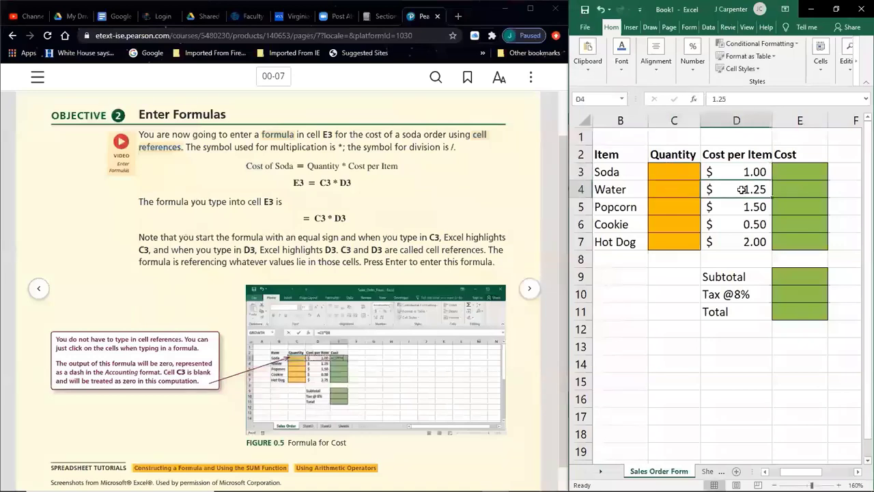
left_click(680, 207)
left_click(723, 209)
left_click(690, 223)
left_click(717, 220)
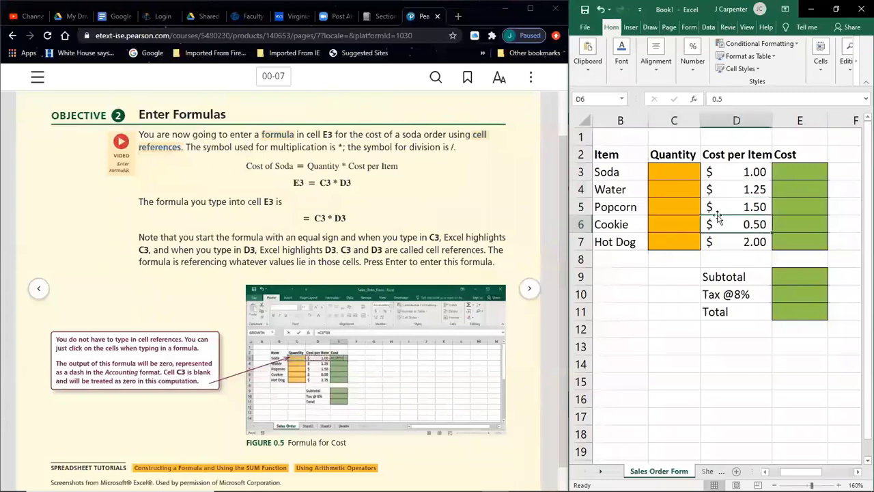
Enter 2 as the Water quantity in C4 and the formula =c4*d4 in its cost cell E4.
left_click(680, 190)
type("2")
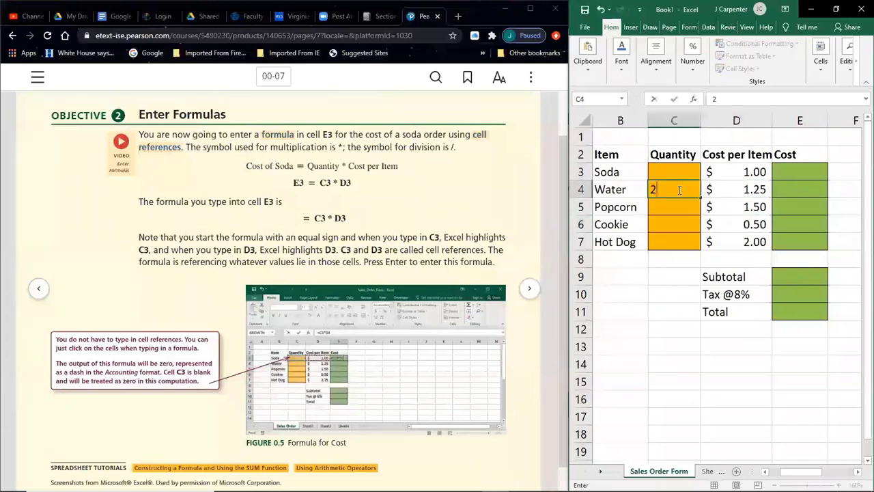
key("Return")
left_click(784, 193)
type("=c4*d4")
key("Return")
Clear the Water cost formula in E4 and the Water quantity in C4.
left_click(780, 192)
key("BackSpace")
left_click(670, 183)
key("BackSpace")
Review the Word notes on starting Excel formulas with an equal sign, then return to the order form's Soda row.
left_click(468, 483)
scroll(437, 410, "down", 1)
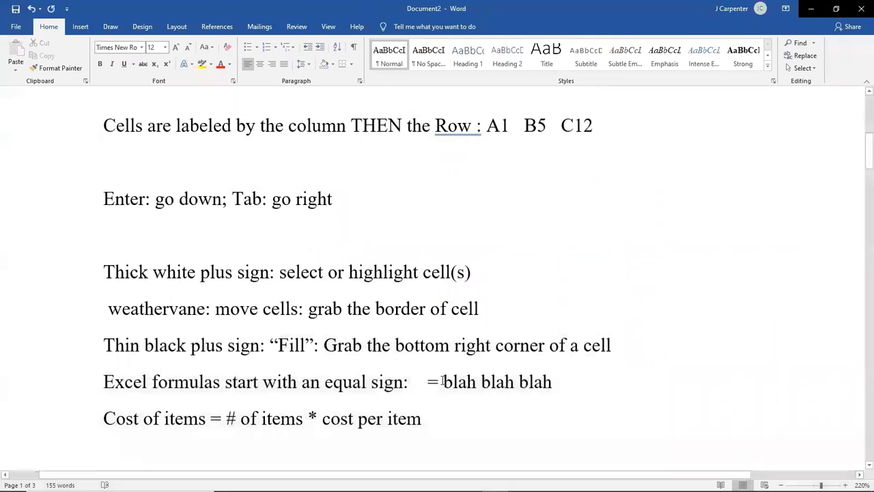
left_click_drag(444, 381, 566, 389)
left_click(512, 379)
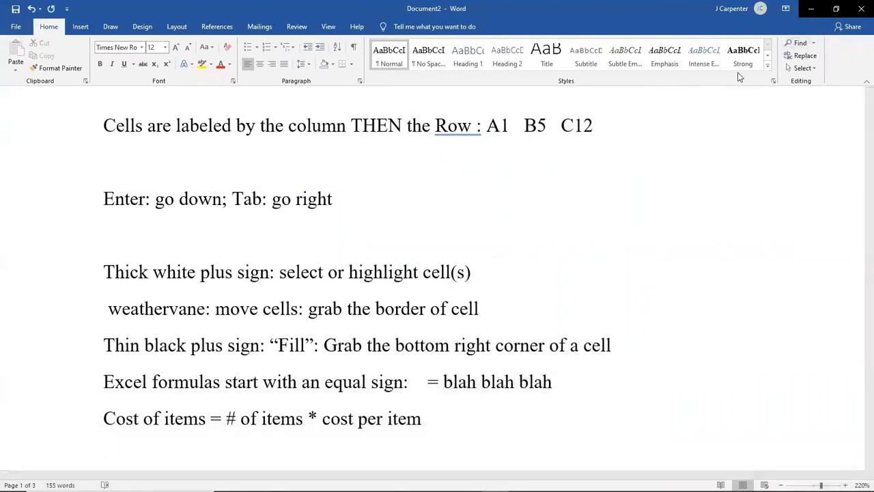
left_click(811, 9)
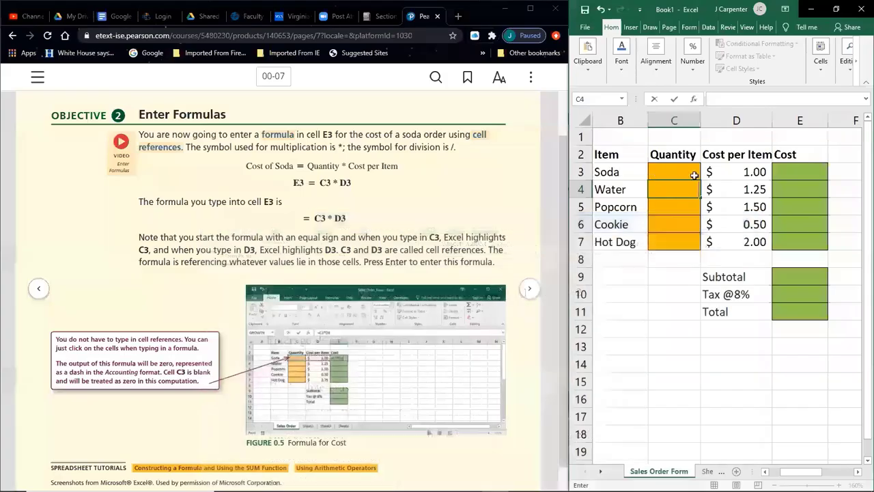
left_click(800, 176)
left_click(673, 173)
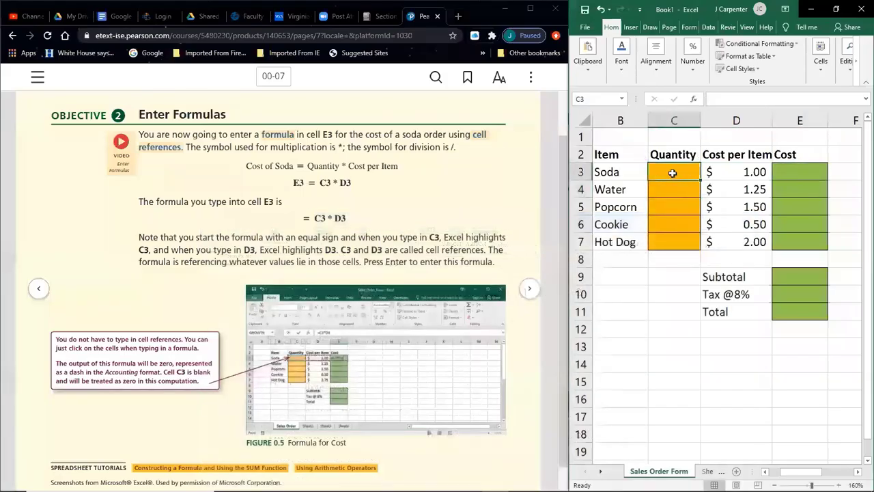
Look ahead through textbook pages 00-08 to 00-10, then return to the Enter Formulas objective on page 00-07.
left_click(531, 294)
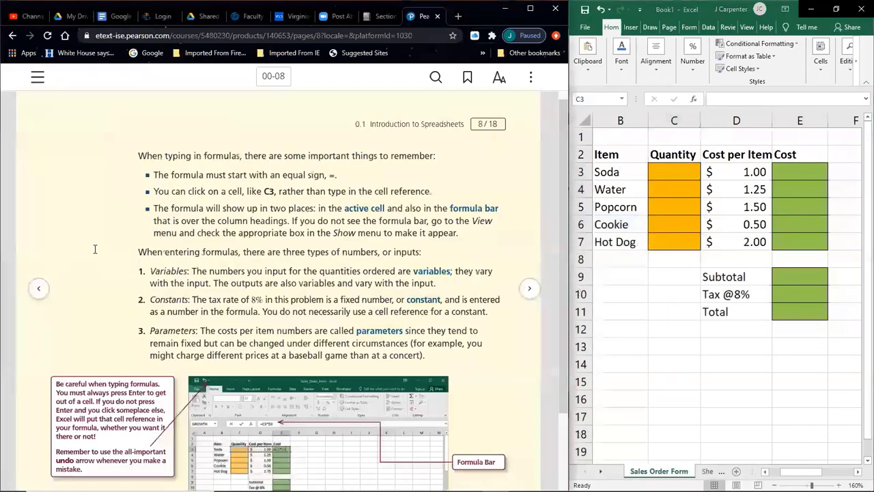
scroll(129, 251, "down", 1)
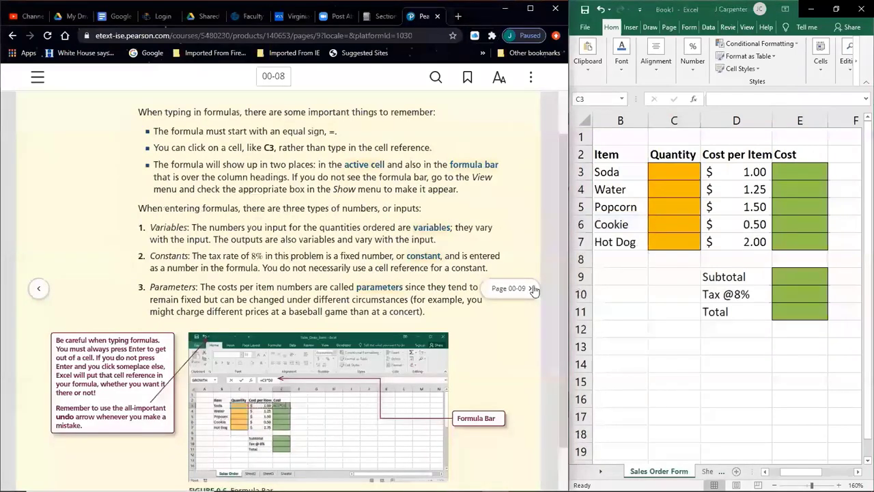
left_click(530, 288)
left_click(532, 289)
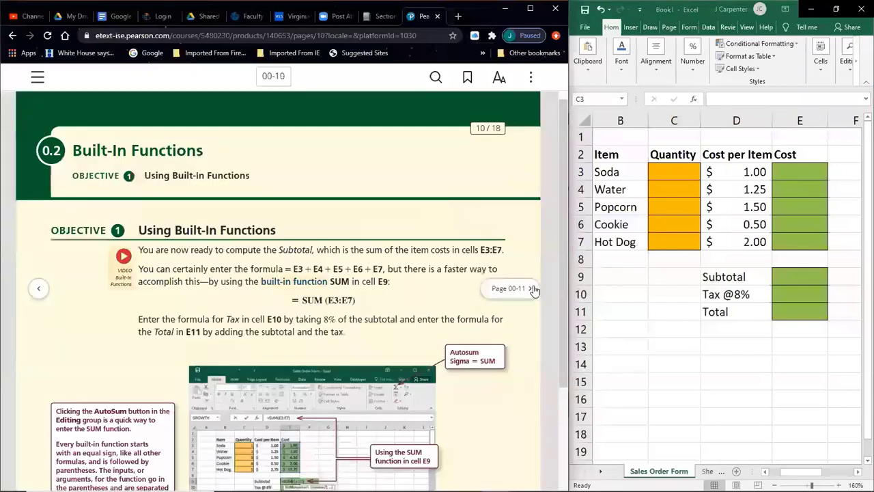
left_click(39, 290)
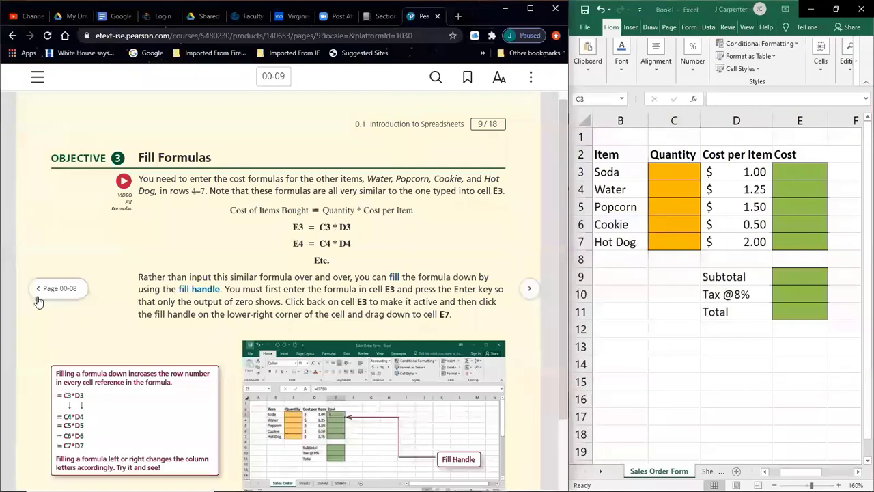
left_click(39, 290)
left_click(39, 290)
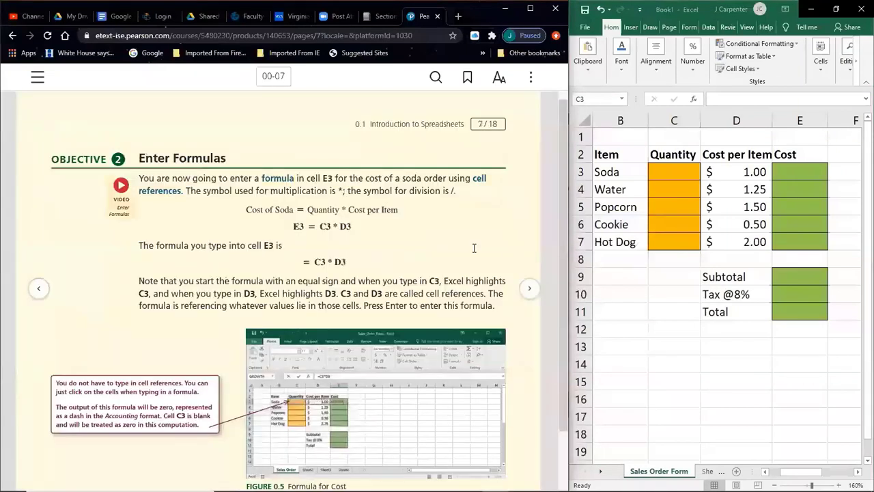
Enter 1 as the Soda quantity in C3.
left_click(670, 174)
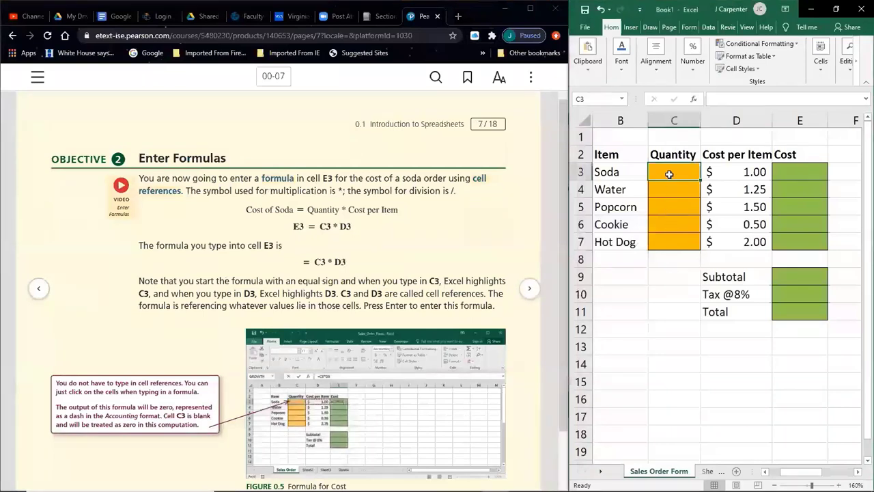
type("1")
key("Return")
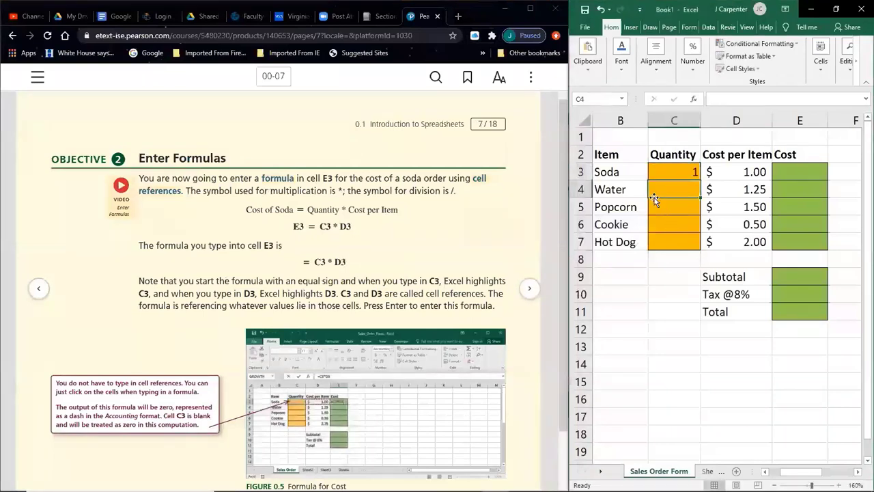
Enter 1*1 in the Soda cost cell E3 without an equal sign, and replace it with 4*7.
left_click(784, 174)
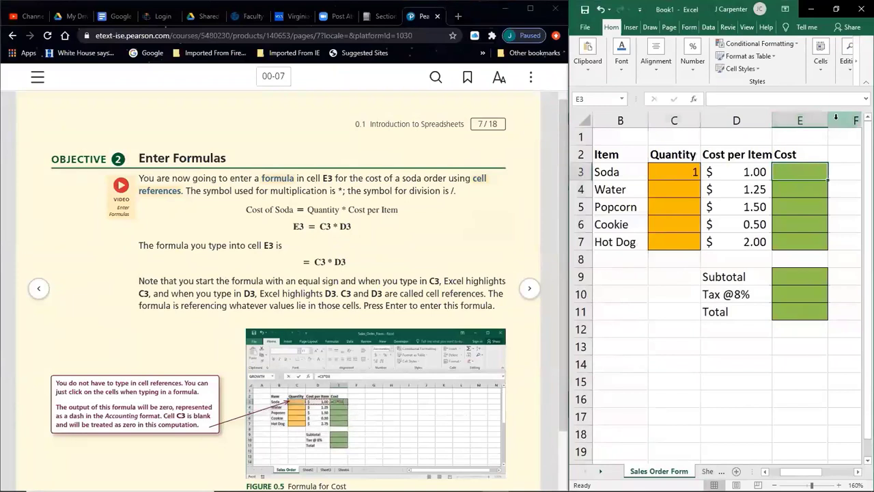
type("1*1")
key("Return")
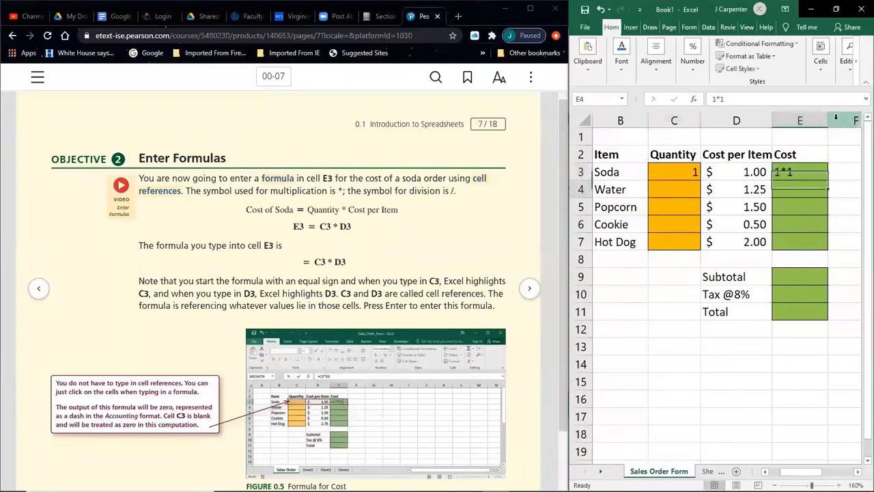
key("Up")
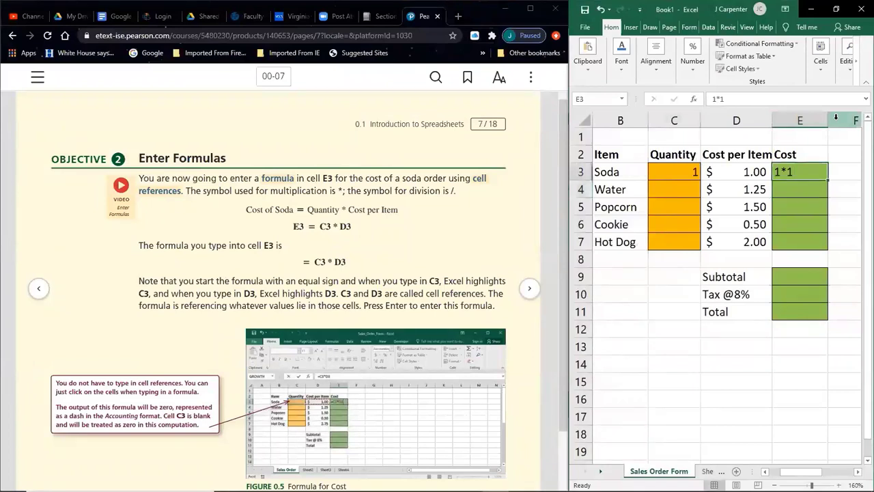
type("4*7")
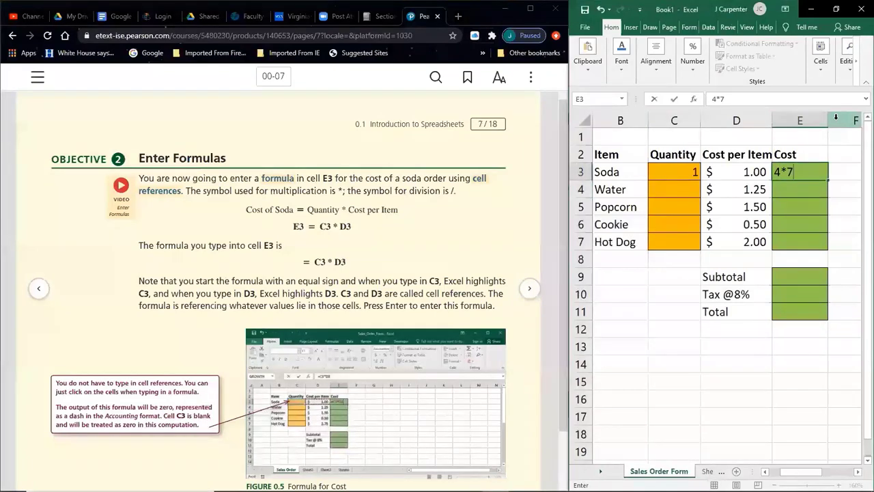
key("Return")
key("Up")
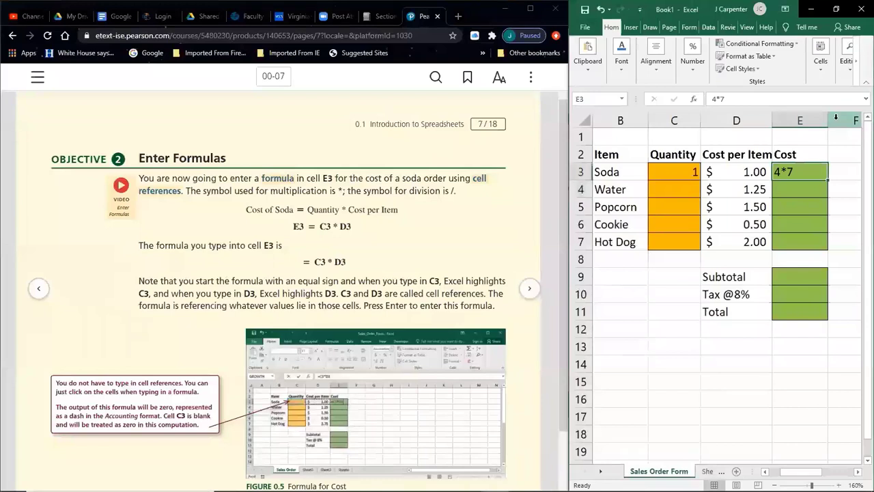
Replace the text in the Soda cost cell E3 with the formula =4*7.
key("BackSpace")
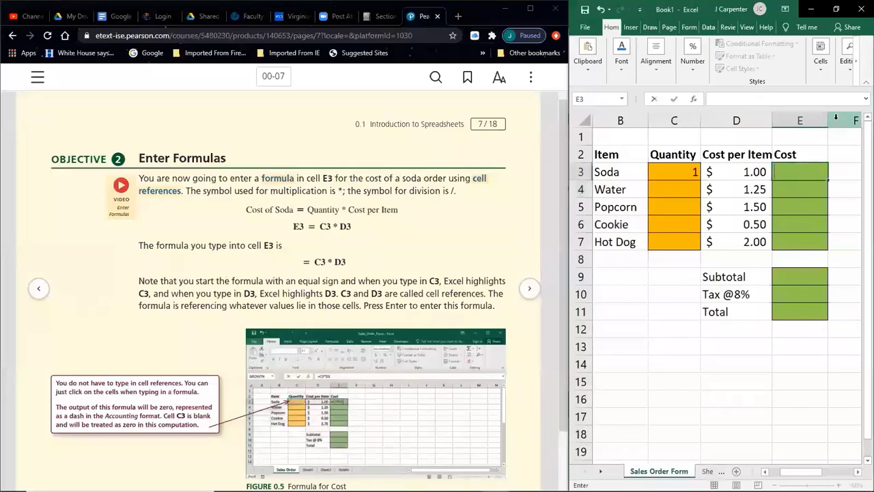
type("=4*7")
key("Return")
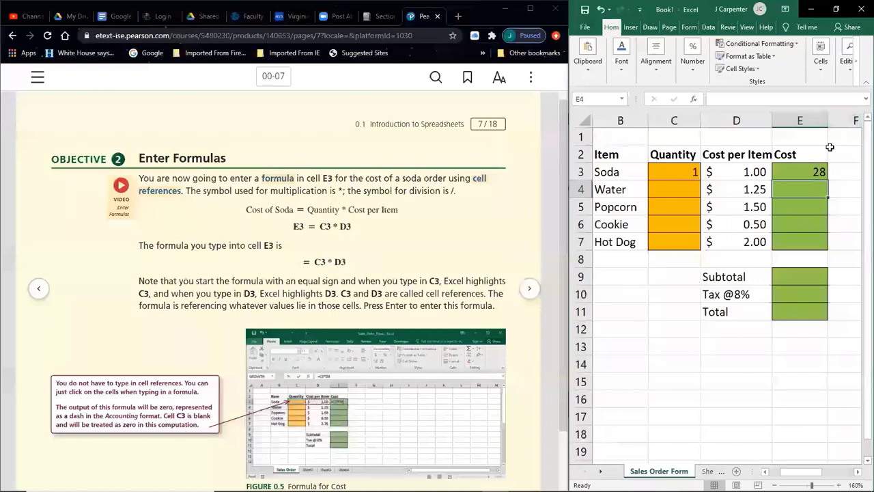
Inspect the formula behind the Soda cost in E3 and maximize the workbook window.
left_click(794, 168)
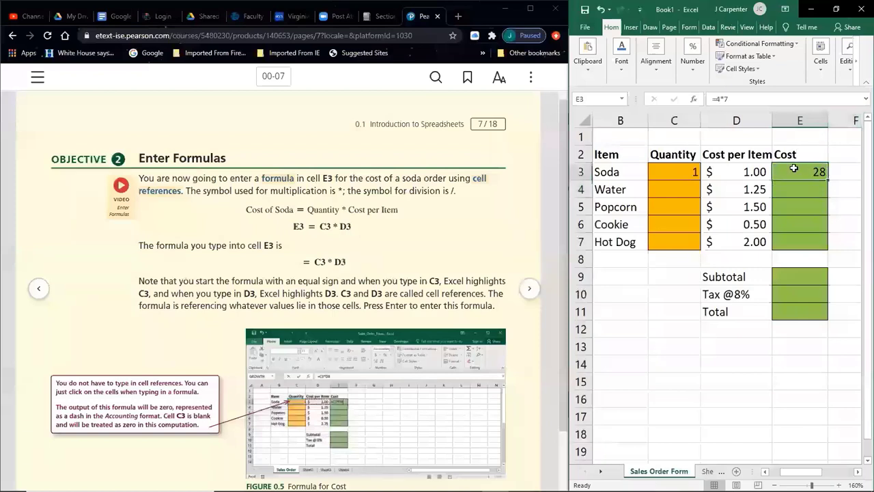
left_click(738, 97)
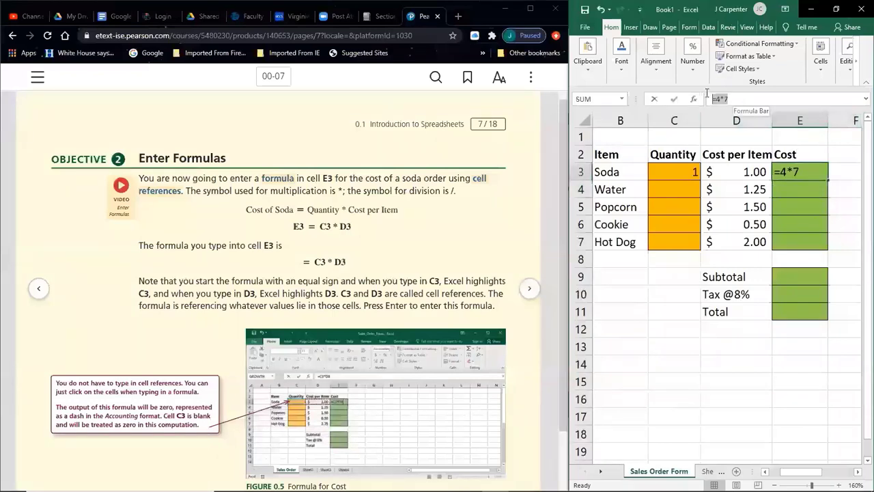
left_click(835, 9)
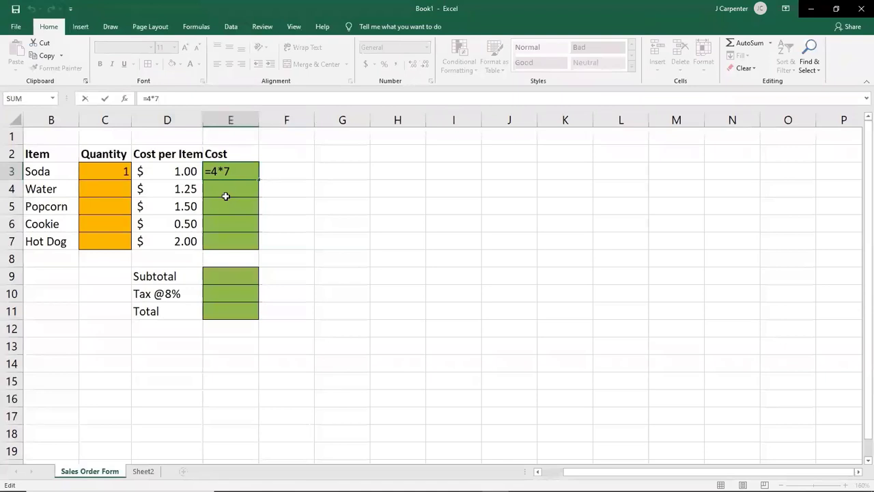
key("Return")
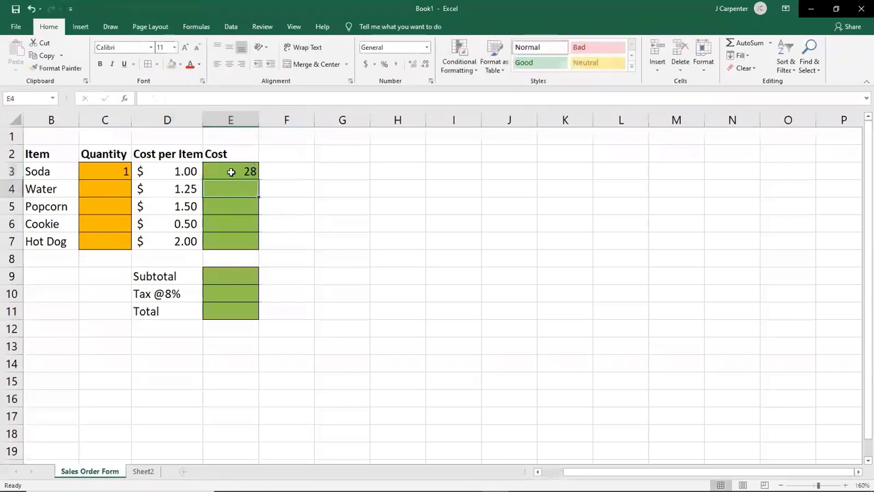
left_click(241, 170)
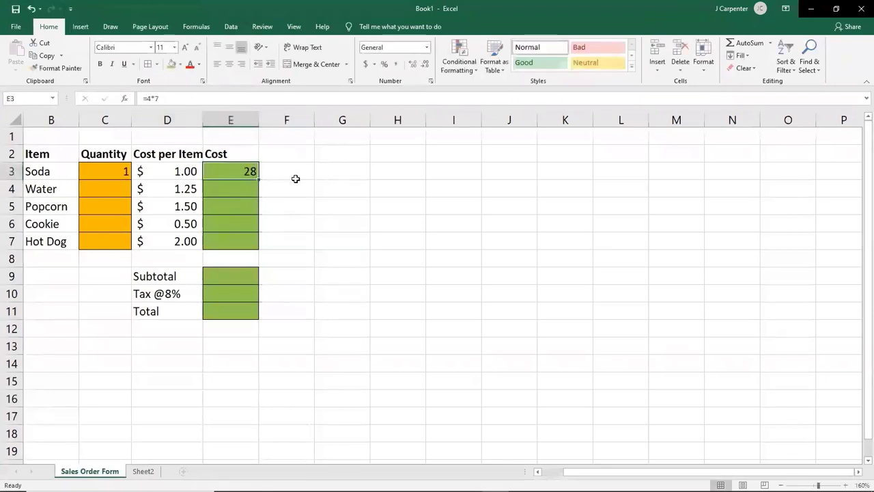
Edit the Soda cost formula in E3 to =4*5.
double_click(232, 170)
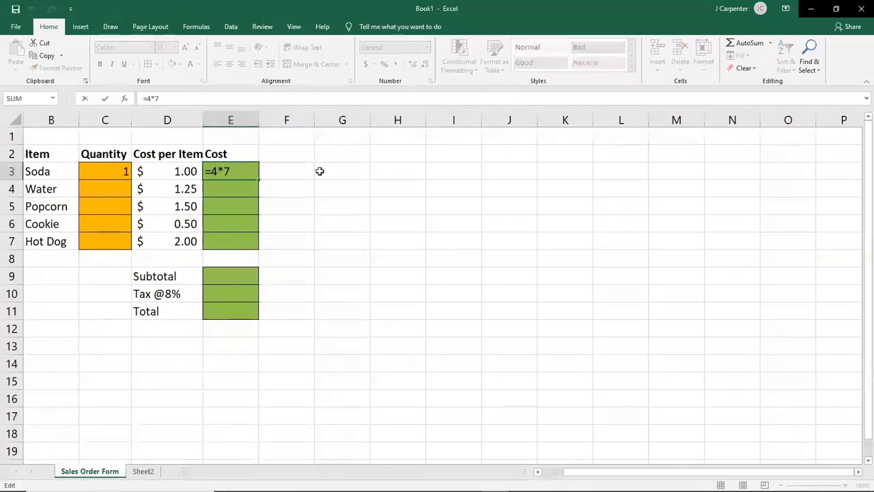
key("BackSpace")
type("5")
key("Return")
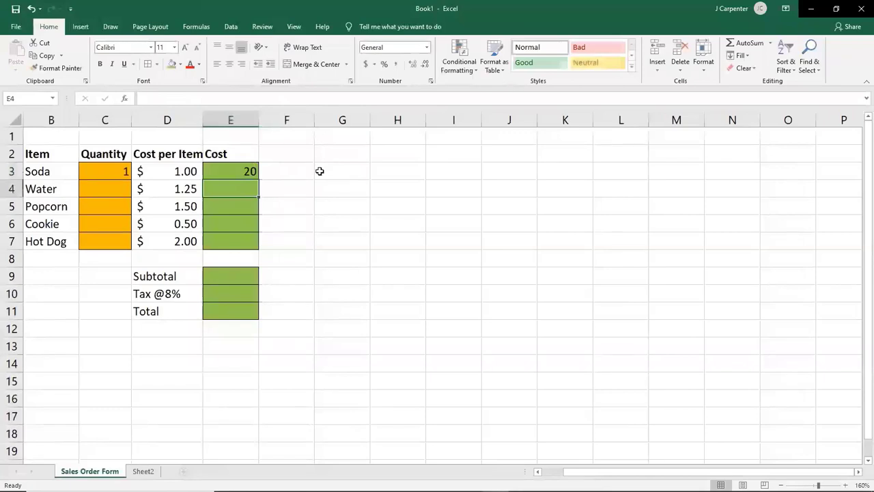
Edit the Soda cost formula in E3 to the subtraction =4-5.
left_click(241, 172)
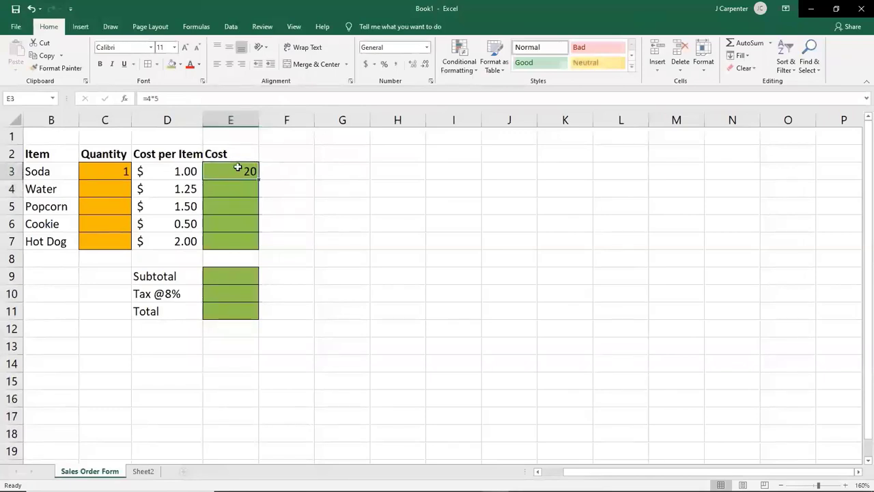
double_click(234, 171)
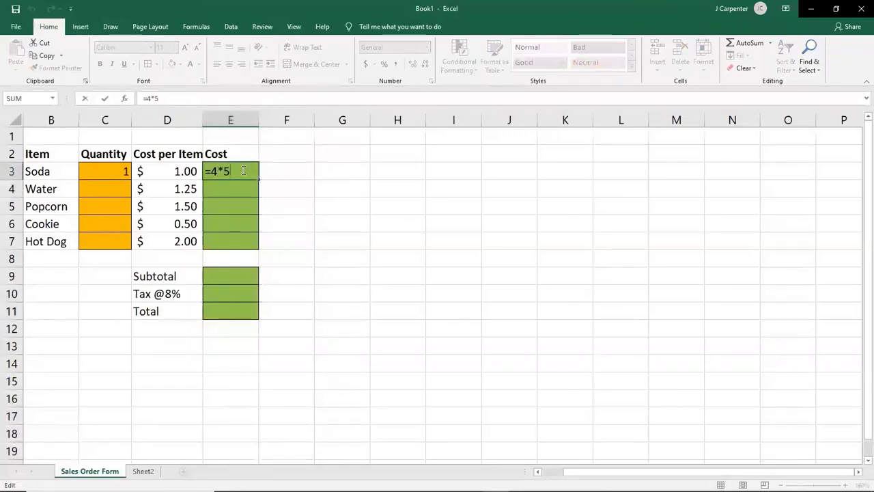
key("BackSpace")
type("-")
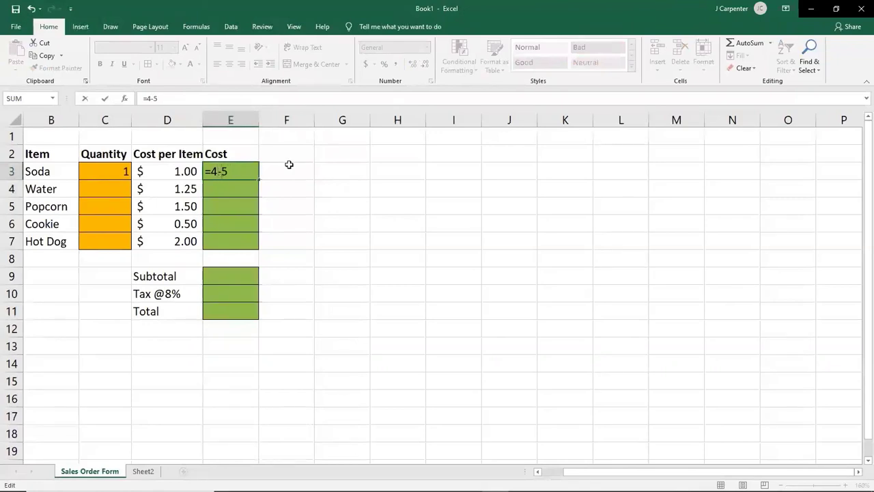
key("Return")
Replace the Soda cost formula in E3 with =1*1.
left_click(226, 168)
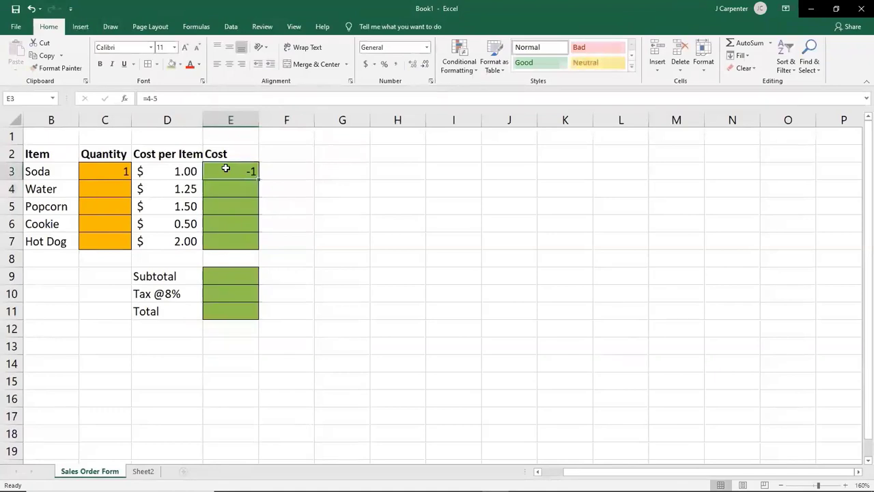
key("BackSpace")
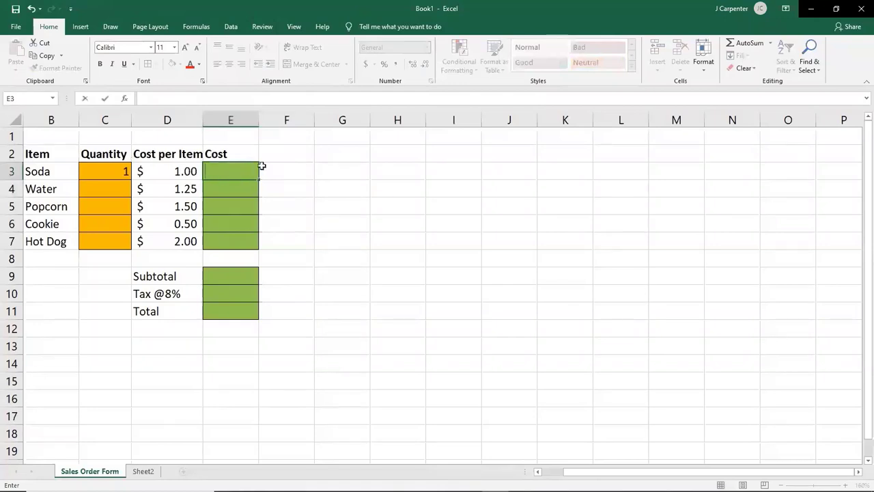
type("=1*1")
key("Return")
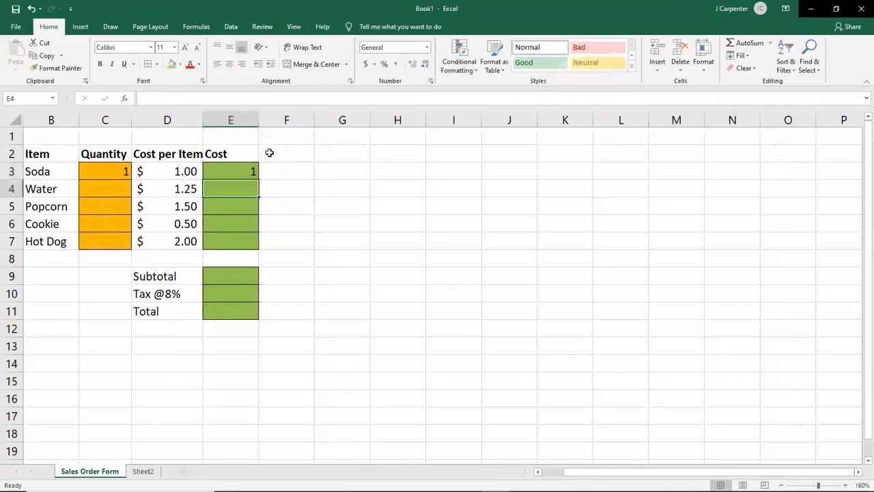
Change the Soda quantity in C3 to 5 to test the hard-coded cost formula, and undo the change.
left_click(240, 169)
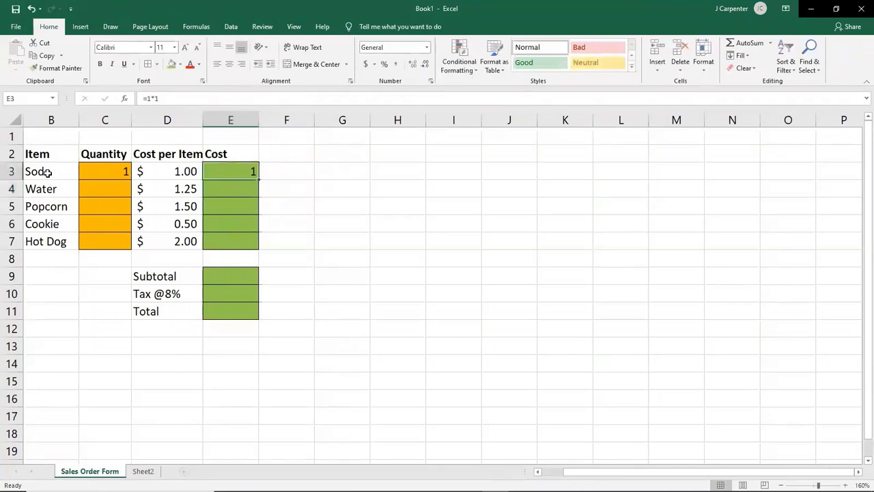
left_click(97, 169)
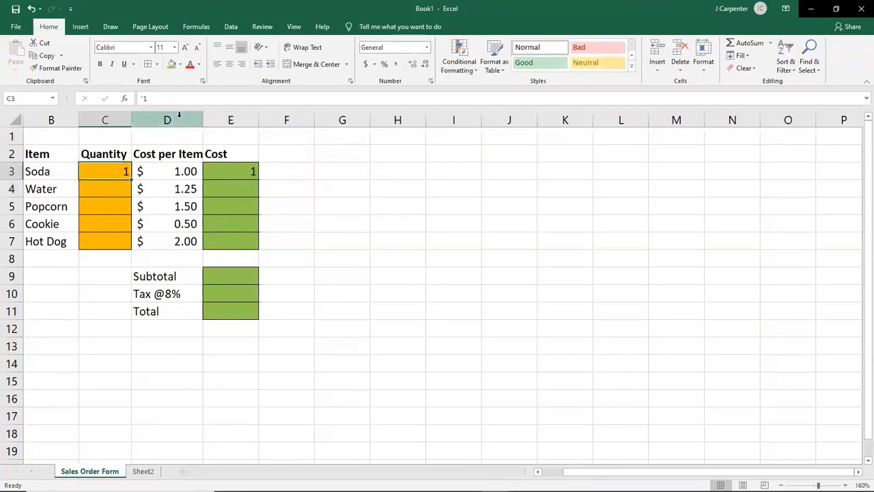
type("5")
key("Return")
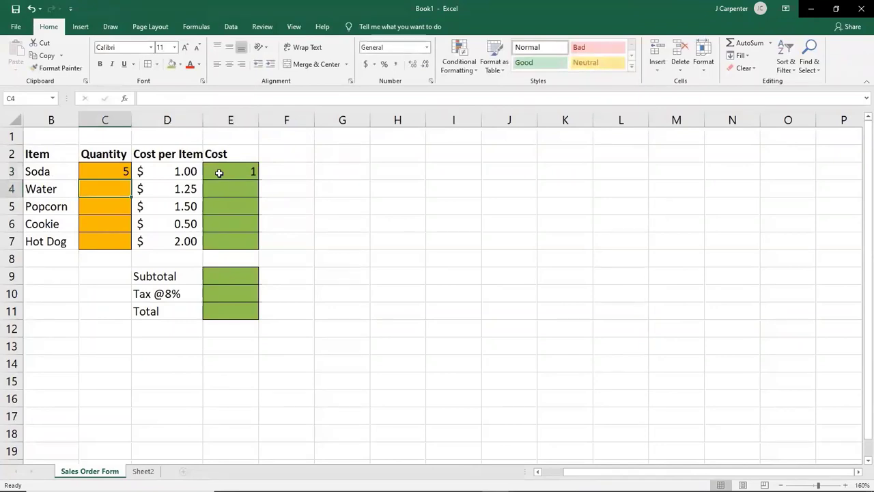
left_click(107, 170)
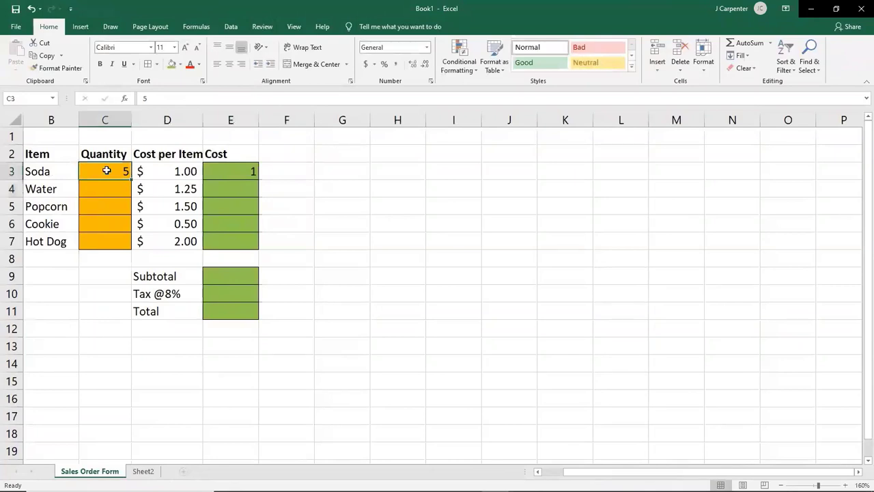
left_click(30, 8)
Try to replace the hard-coded formula in E3 with a reference to the Soda quantity in C3.
left_click(239, 174)
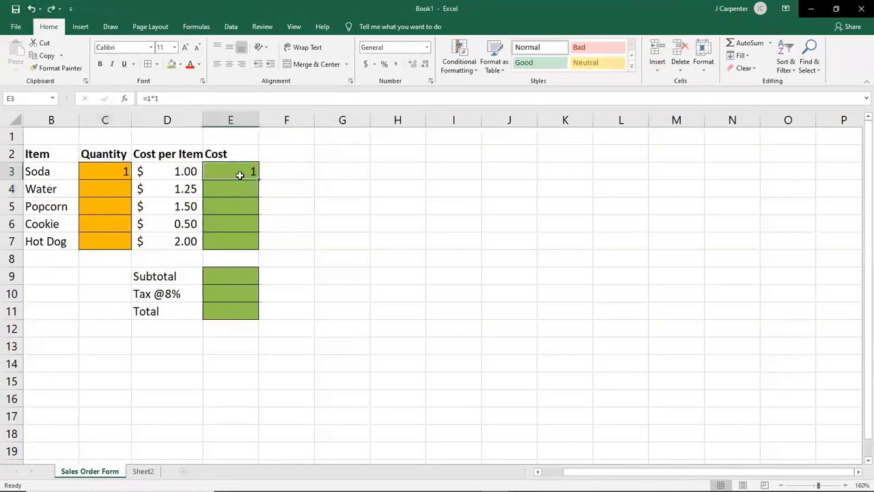
double_click(252, 170)
left_click_drag(252, 171, 195, 170)
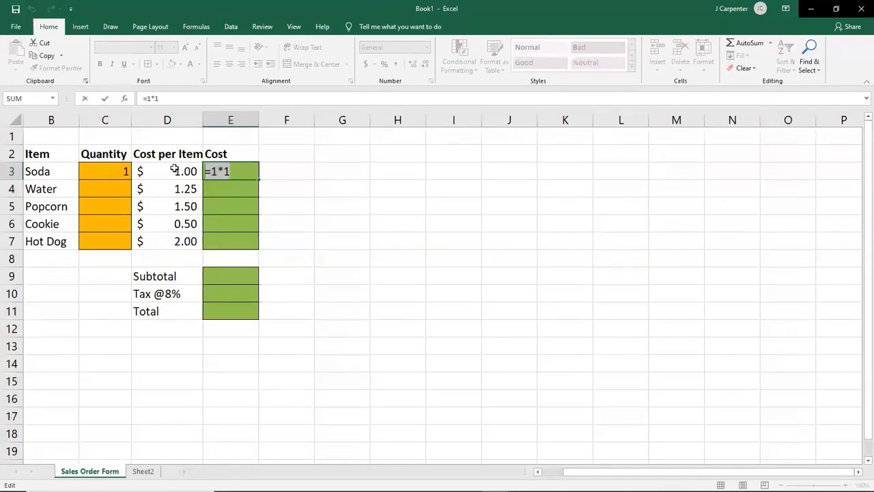
left_click(118, 173)
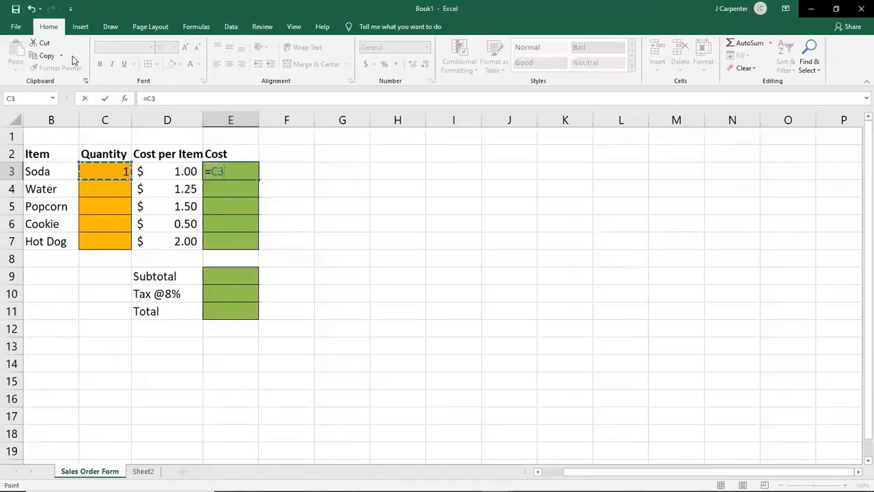
key("Escape")
Undo the recent edits to the Soda cost and clear cell E3.
left_click(32, 10)
left_click(32, 9)
left_click(32, 10)
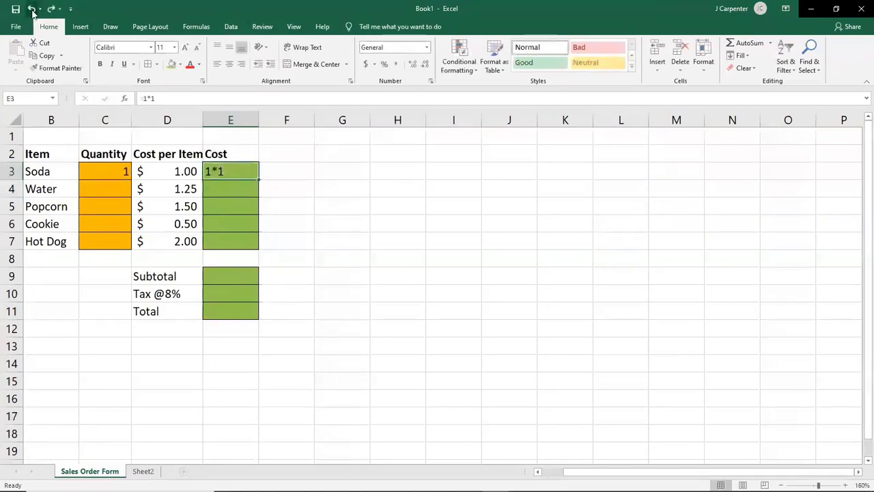
key("BackSpace")
left_click(329, 206)
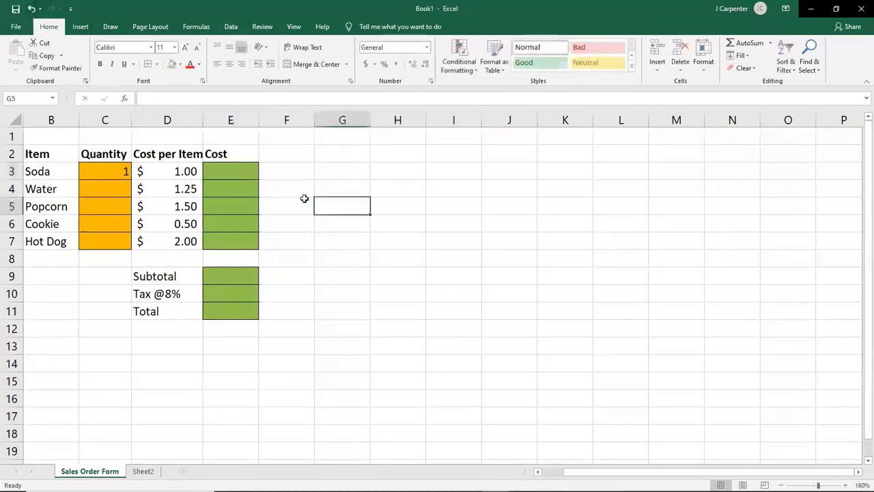
Begin the Soda cost formula in E3, trying references to C3 and C5 to show which quantity cell each one points to.
left_click(111, 170)
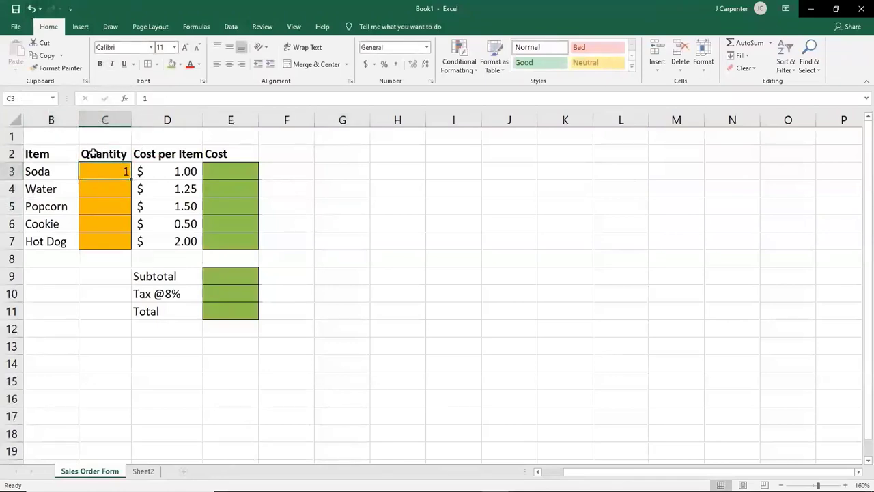
left_click(166, 170)
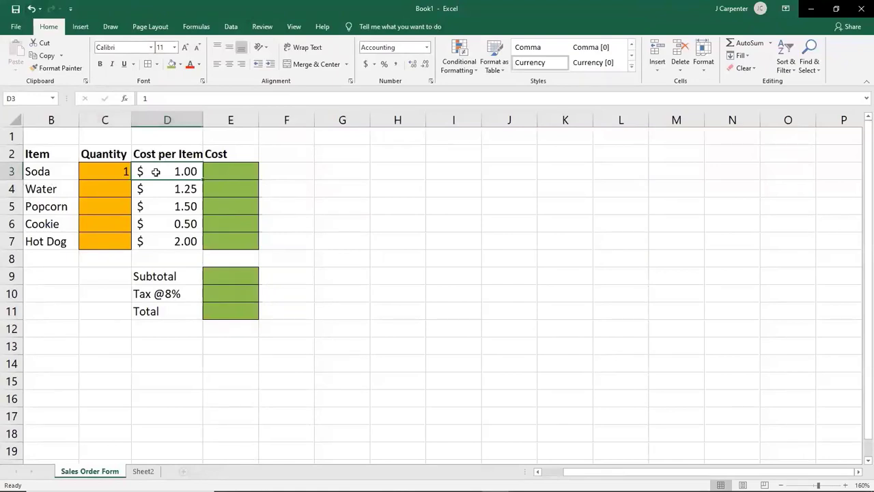
left_click(232, 171)
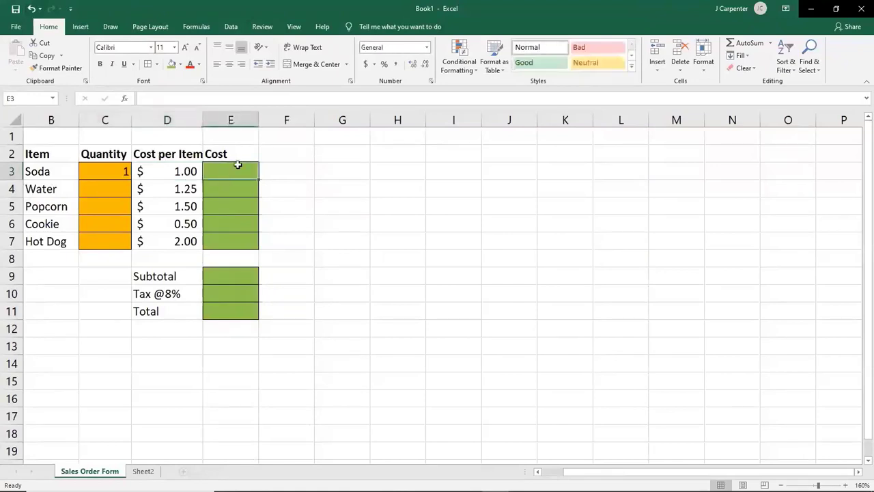
type("=")
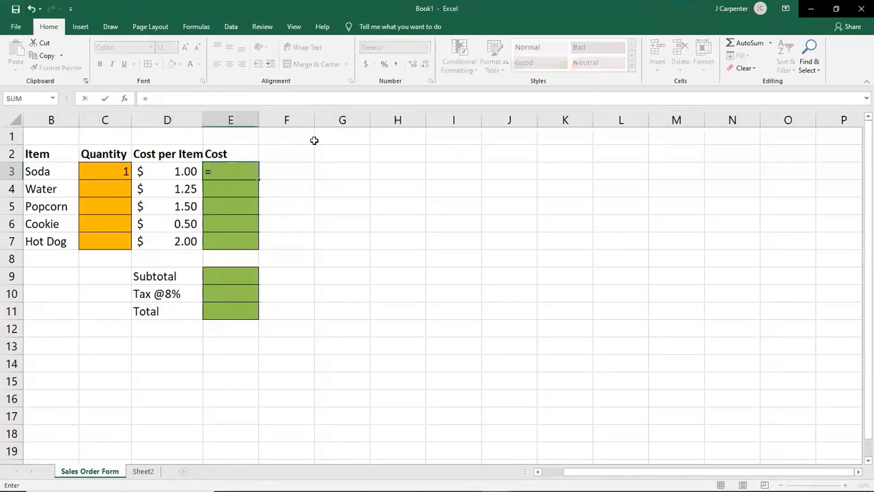
type("C3")
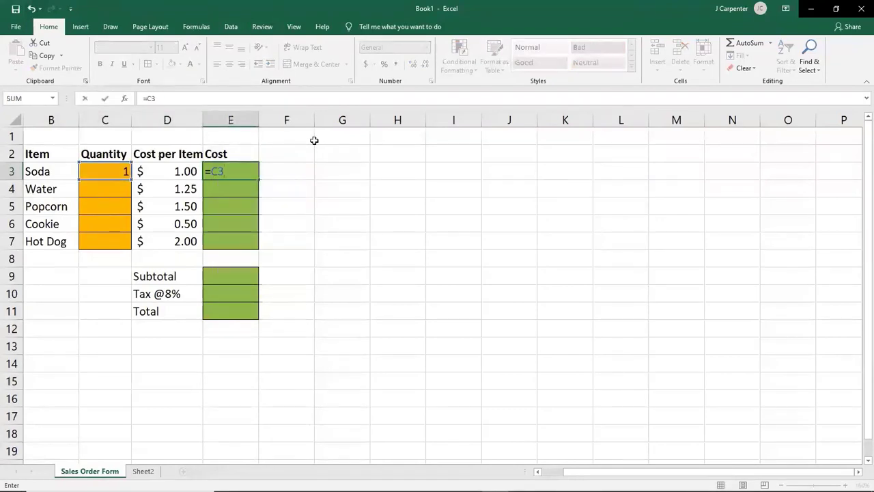
key("BackSpace")
key("BackSpace")
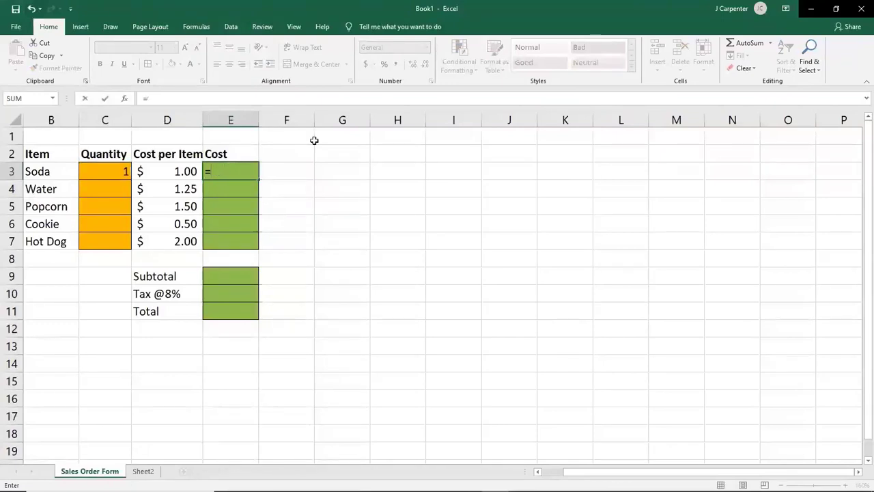
type("C")
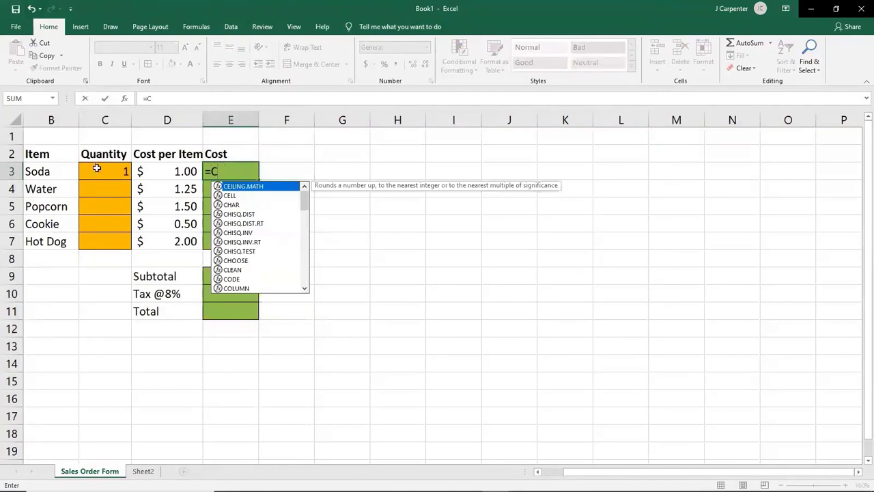
type("3")
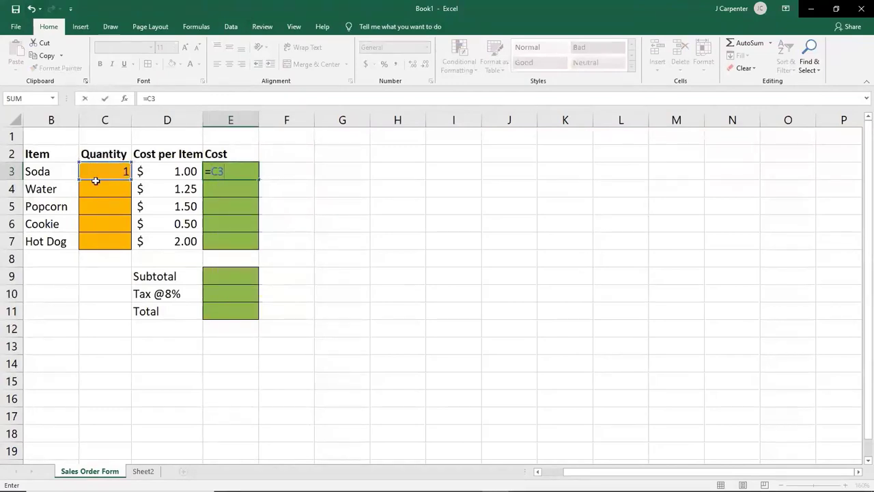
key("BackSpace")
type("5")
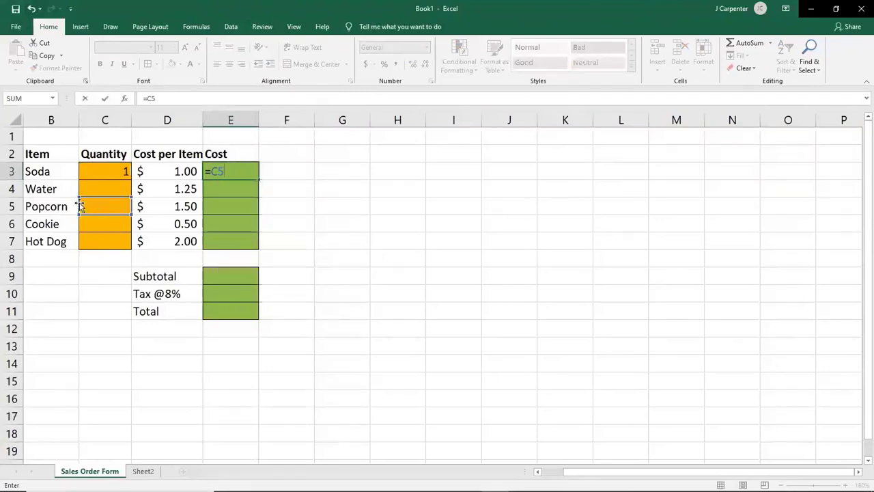
key("BackSpace")
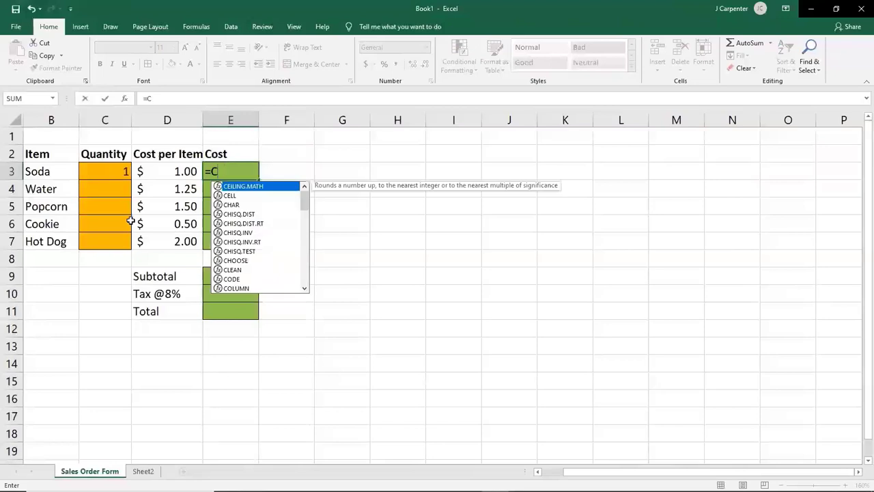
Complete the Soda cost formula in E3 as =C3*D3 and check the stored formula.
type("3*")
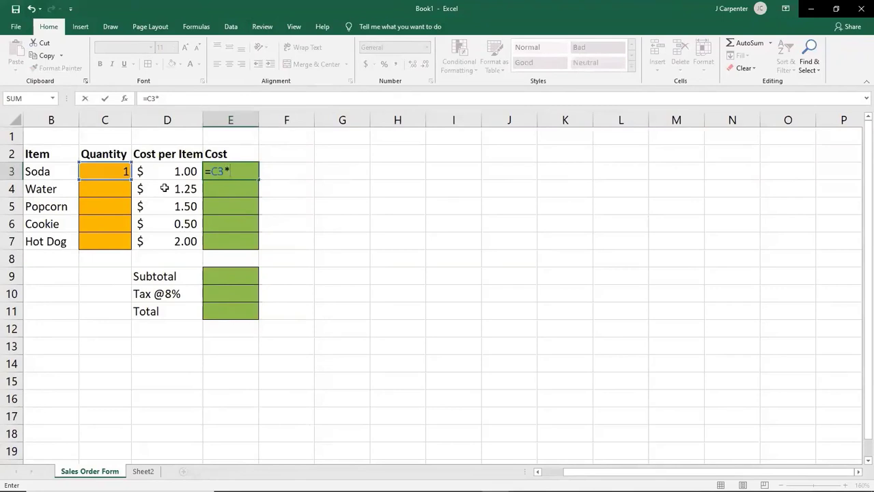
type("D")
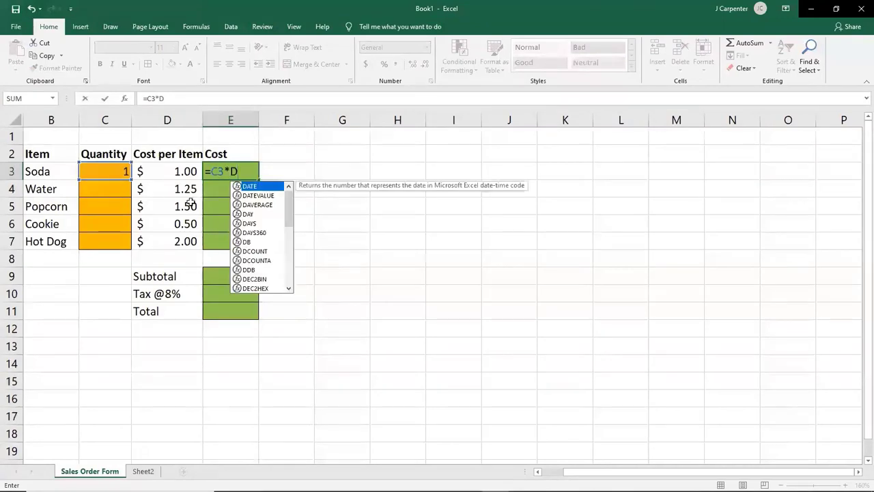
type("3")
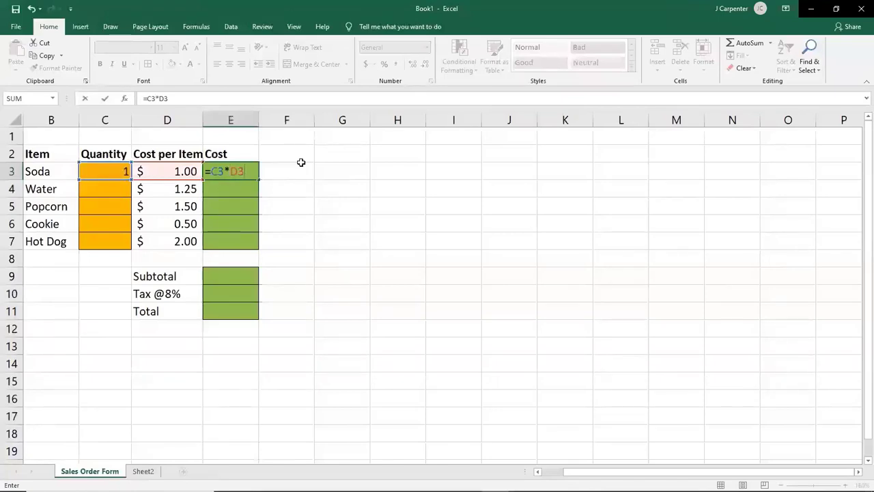
key("Return")
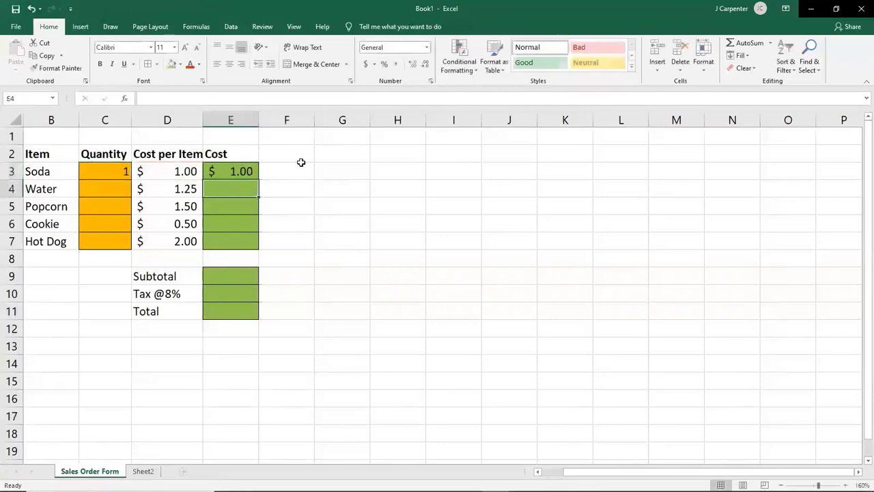
left_click(176, 170)
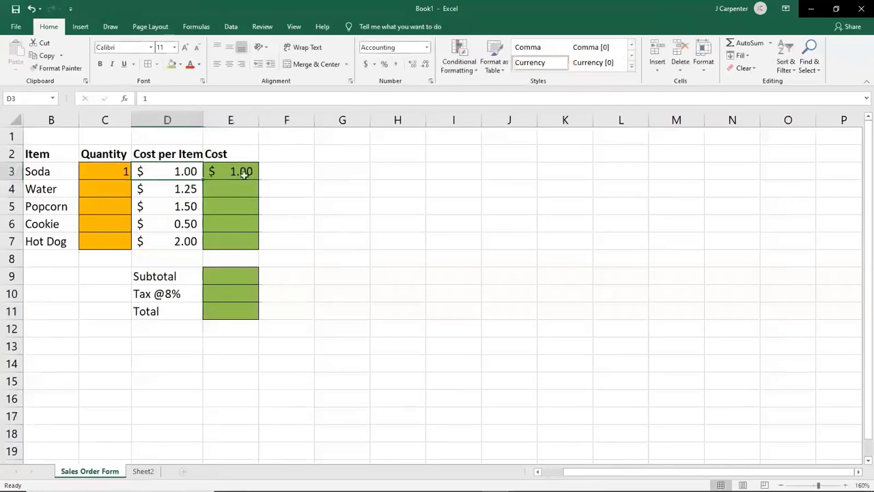
left_click(225, 168)
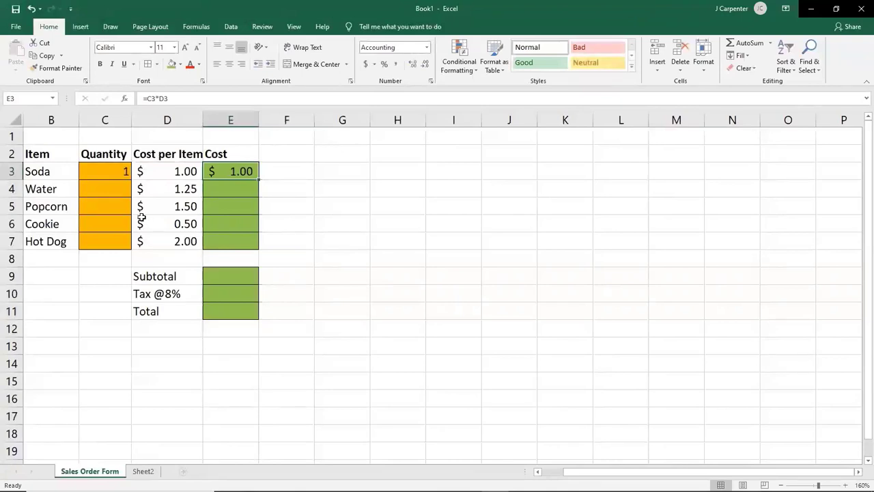
Test the Soda cost formula by setting the quantity in C3 to 5 and to 100.
left_click(110, 168)
type("5")
key("Return")
left_click(252, 173)
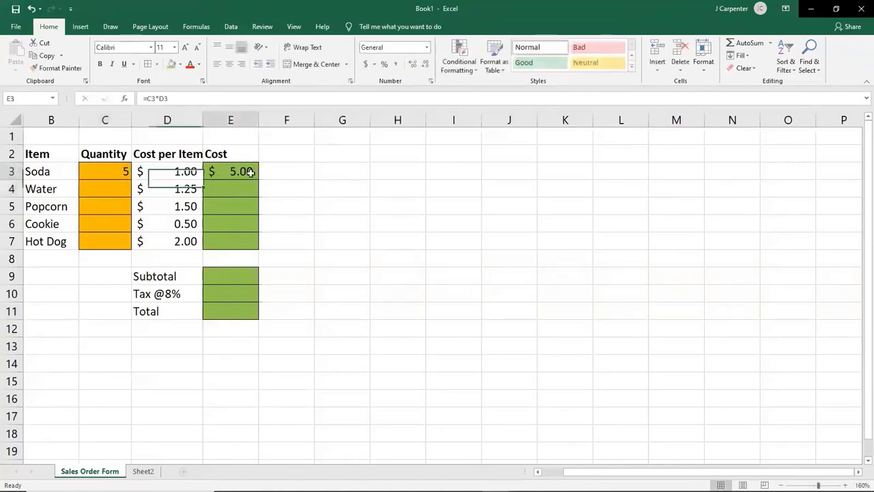
left_click(114, 170)
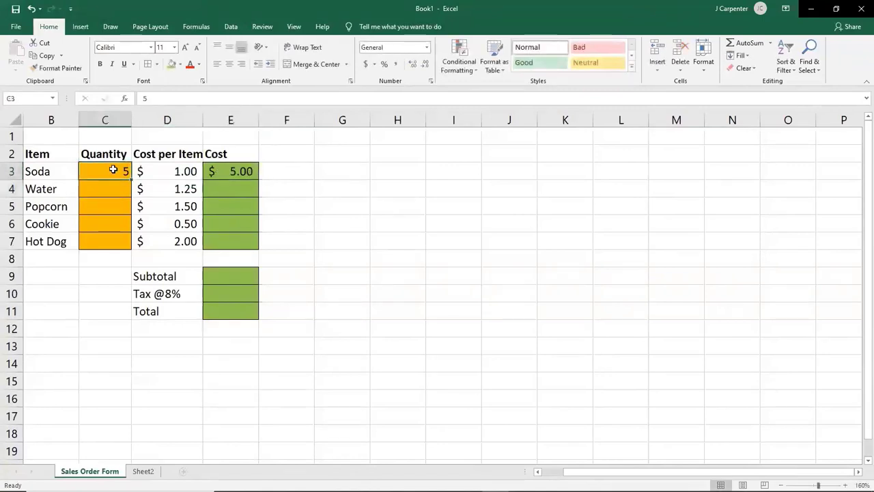
type("100")
key("Return")
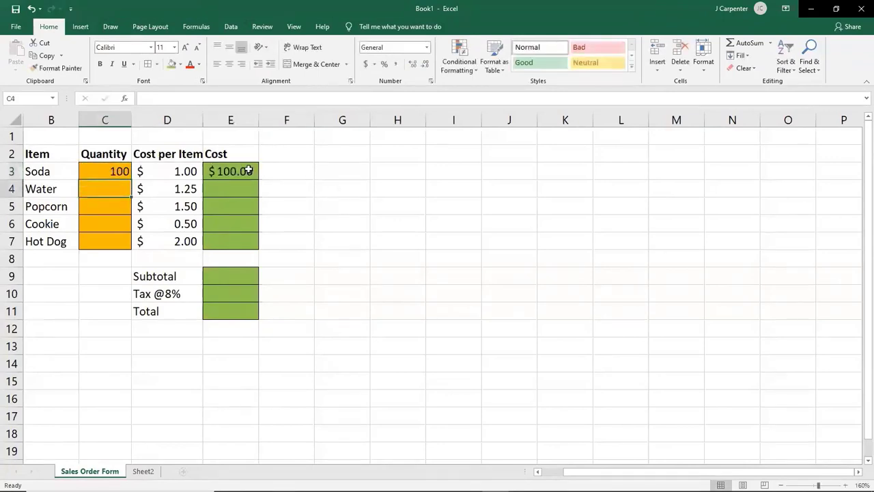
left_click(248, 171)
Test the Soda cost formula with a quantity of 3.5 in C3, and set the quantity back to 1.
left_click(121, 169)
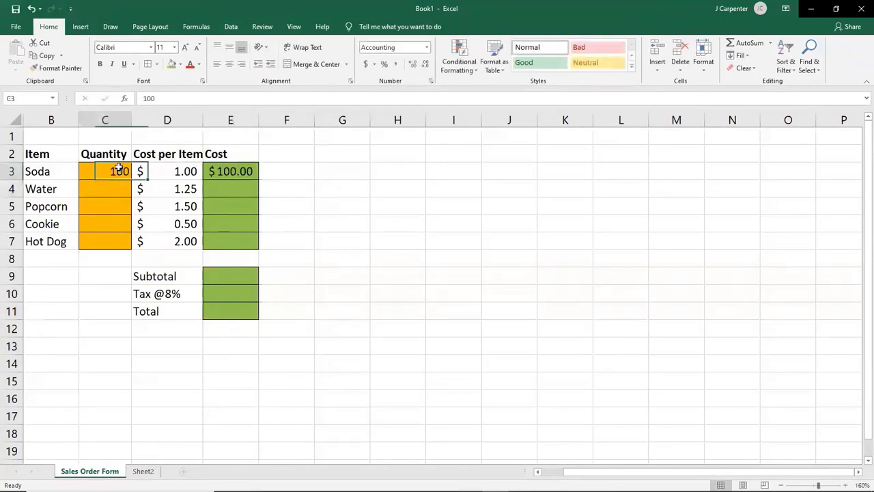
type("3.5")
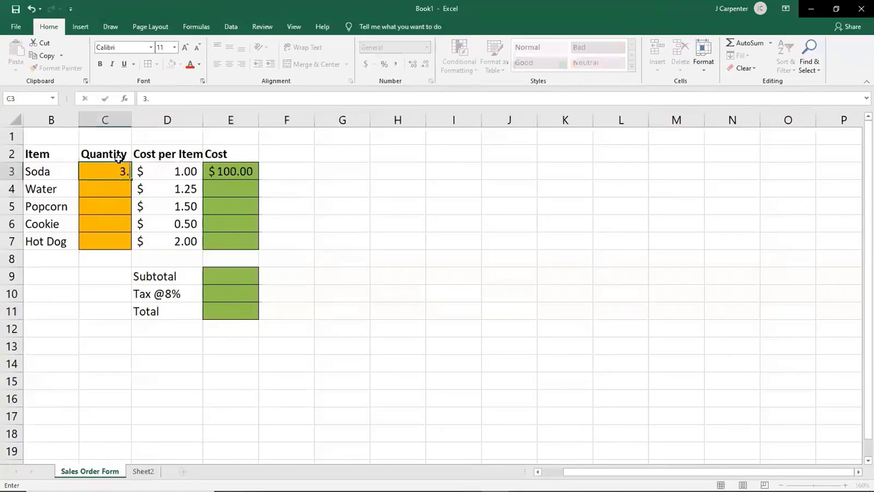
key("Return")
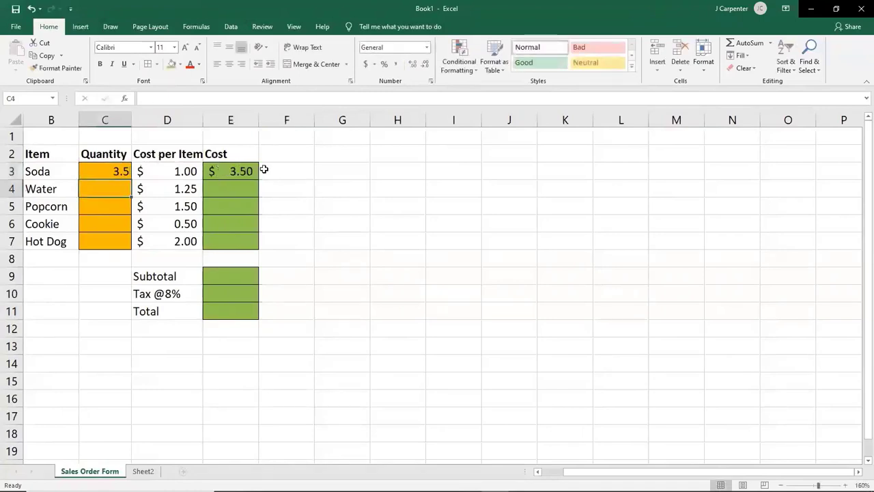
left_click(105, 171)
type("1")
key("Return")
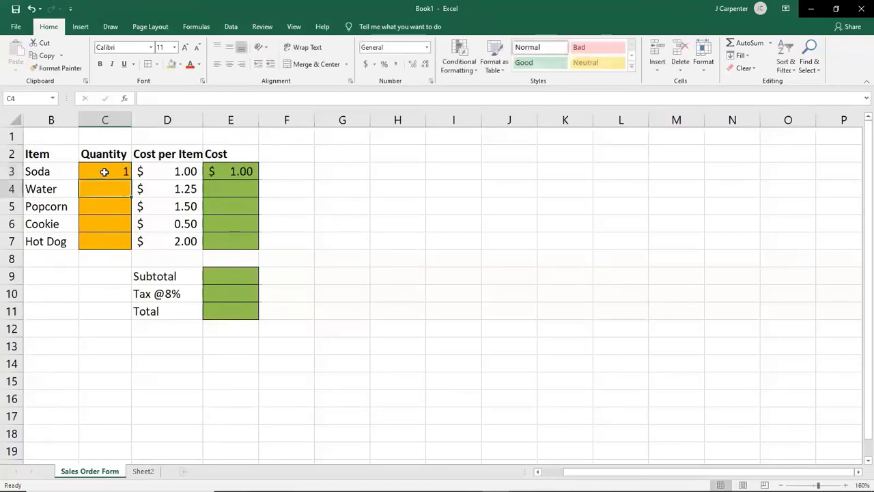
Place the workbook window beside the textbook page on entering formulas.
left_click(460, 223)
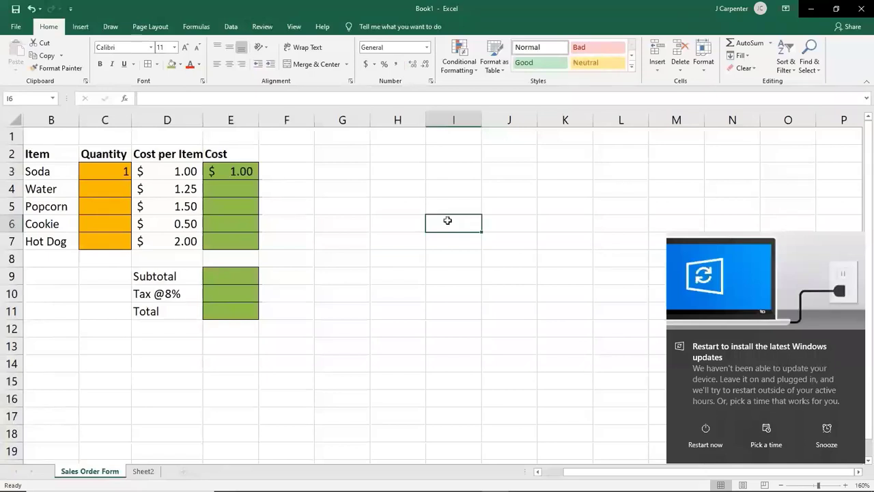
key("super+Down")
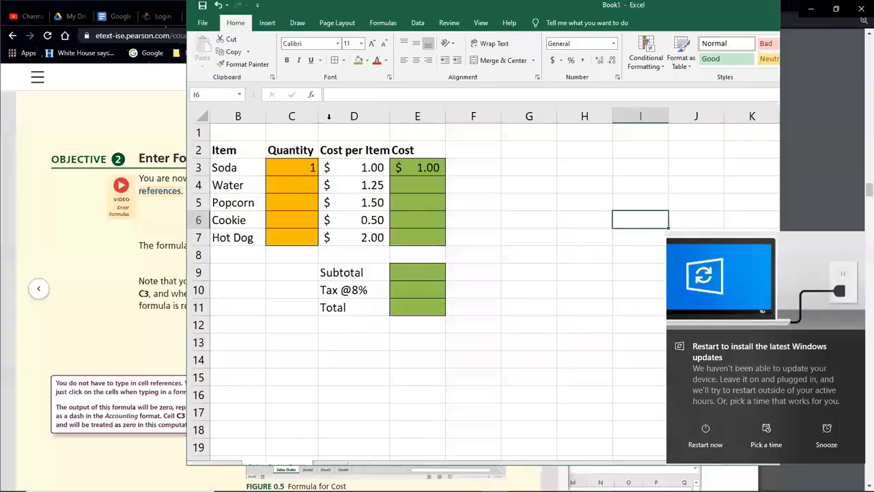
key("super+Right")
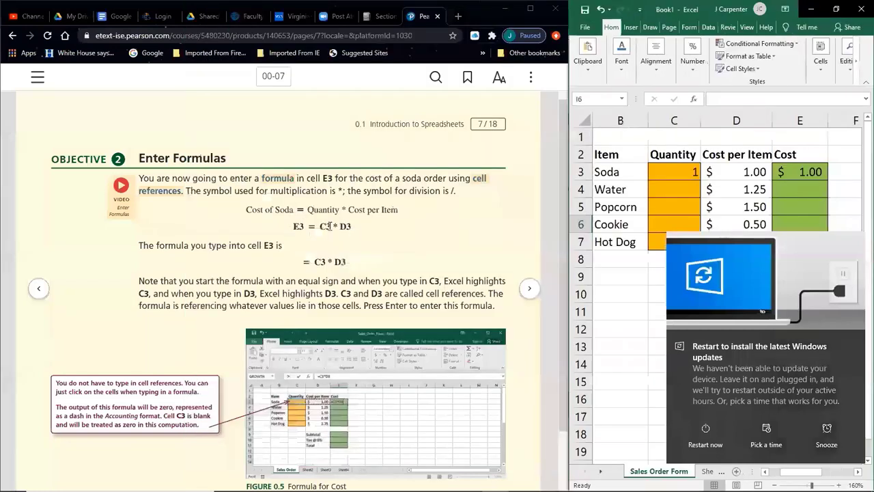
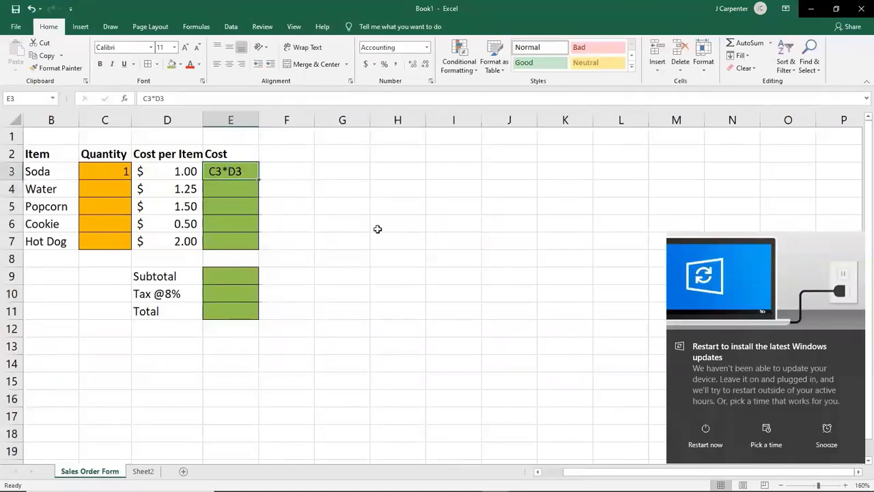
Add the missing equal sign before C3*D3 in E3 so the Soda cost is entered as a formula.
left_click(144, 100)
double_click(233, 175)
left_click(203, 170)
key("Left")
left_click(239, 172)
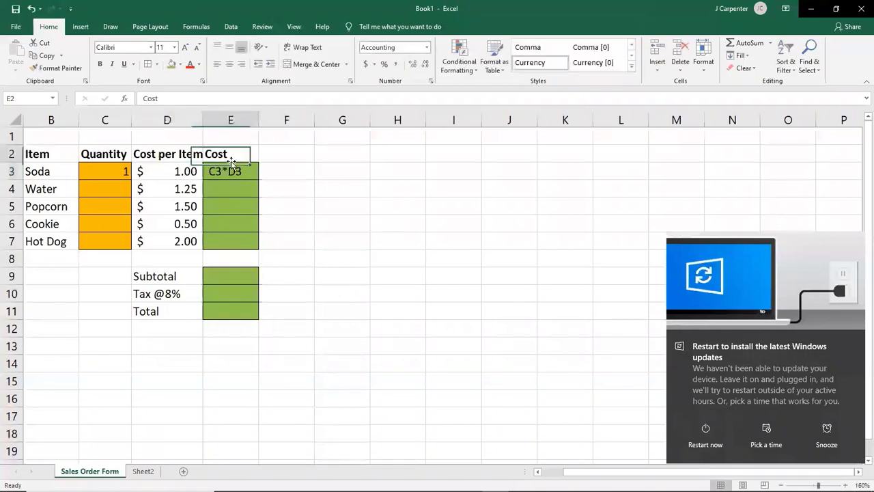
double_click(208, 171)
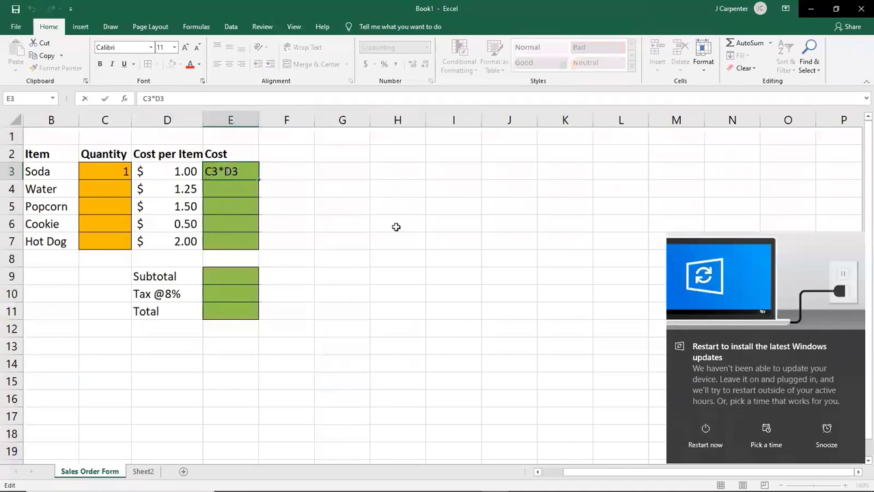
type("=")
key("Return")
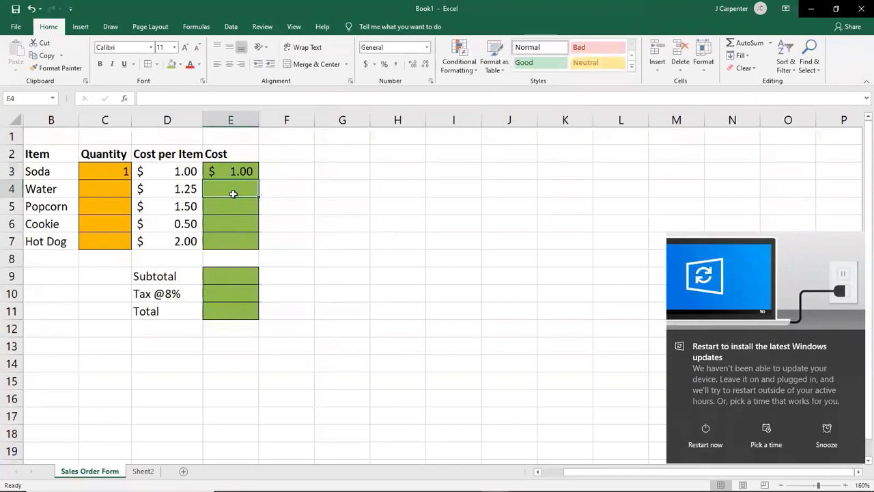
Enter the Water cost formula =C4*D4 in E4, writing the cell references by hand.
left_click(89, 188)
left_click(215, 173)
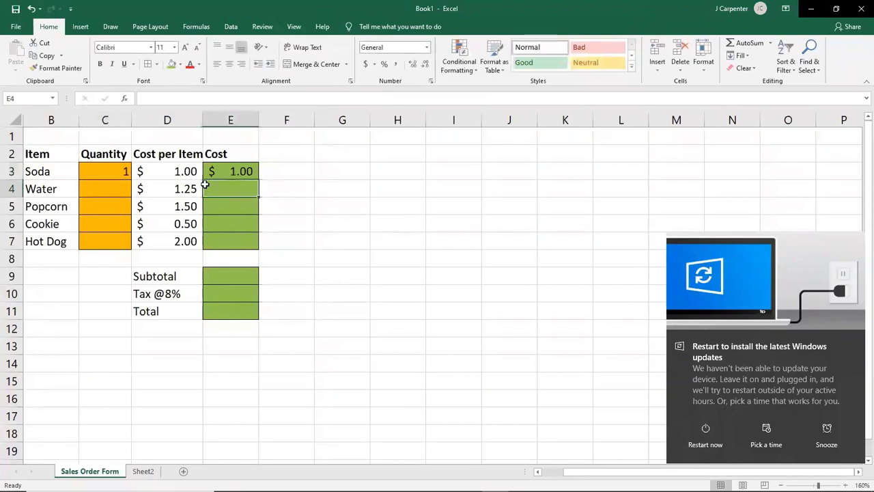
left_click(119, 189)
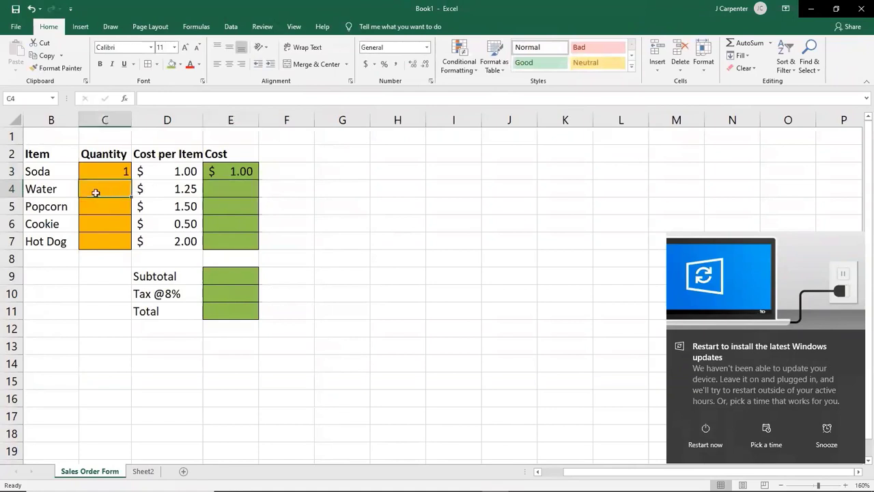
mouse_move(819, 210)
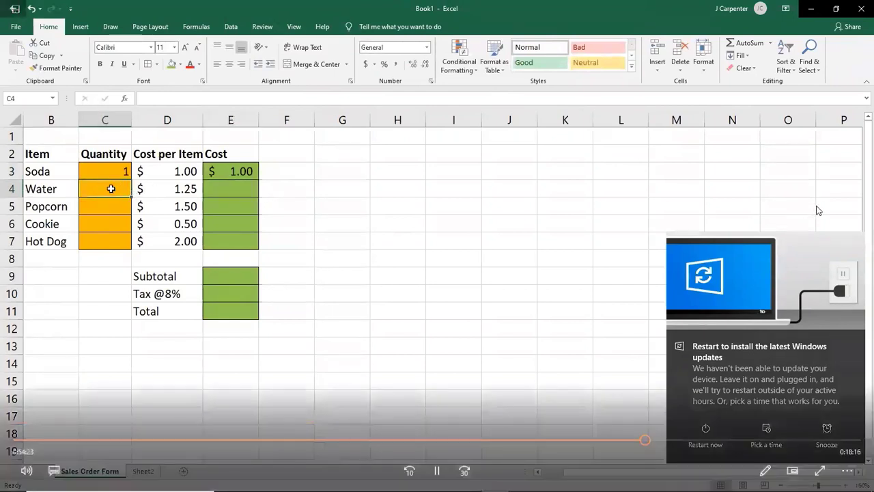
left_click(229, 189)
type("=")
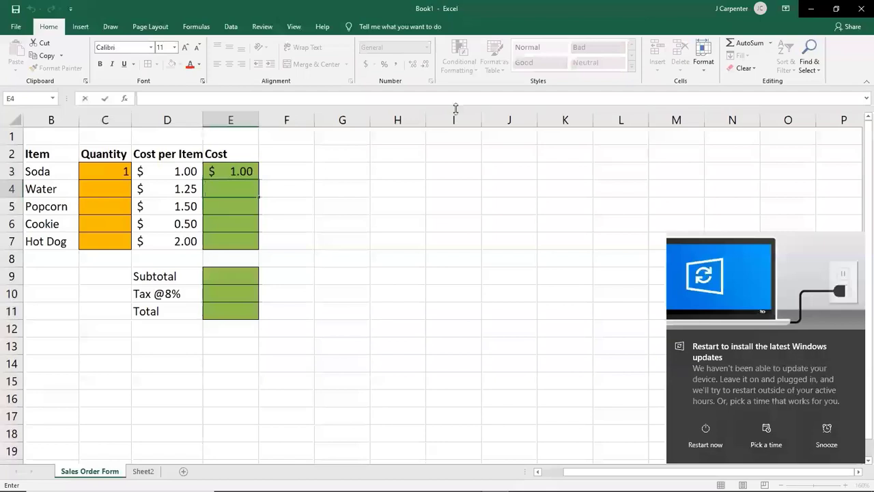
type("=C")
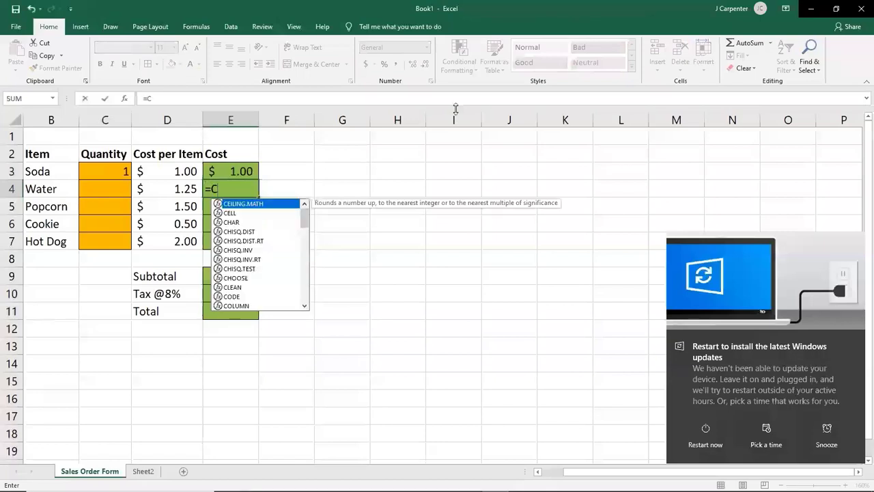
type("4*D")
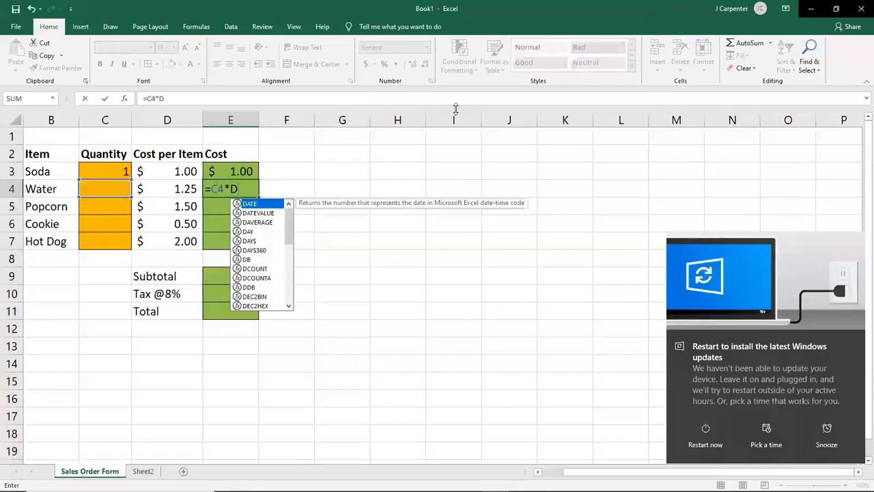
type("4")
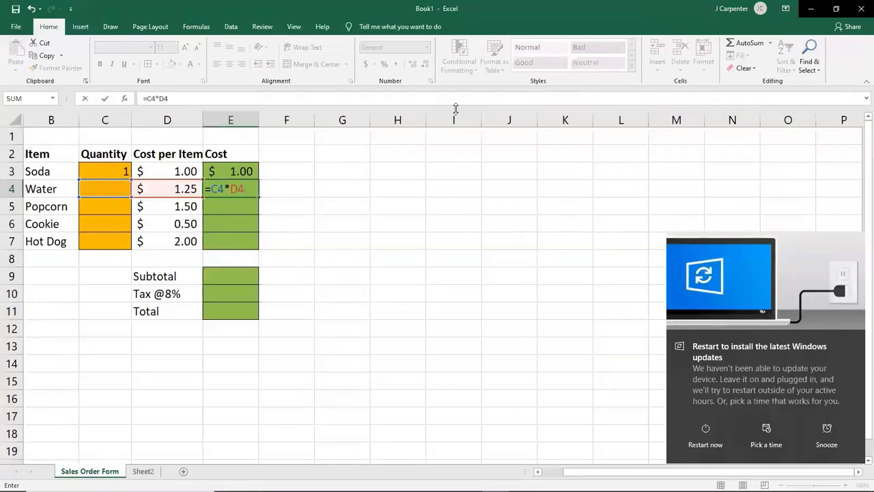
key("Return")
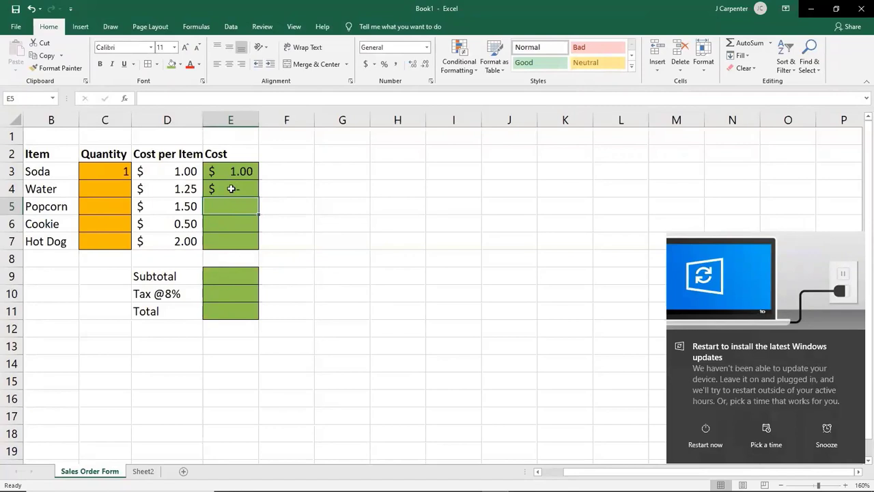
Undo the last two formula entries and clear the remaining C3*D3 text from E3.
left_click(30, 8)
left_click(31, 8)
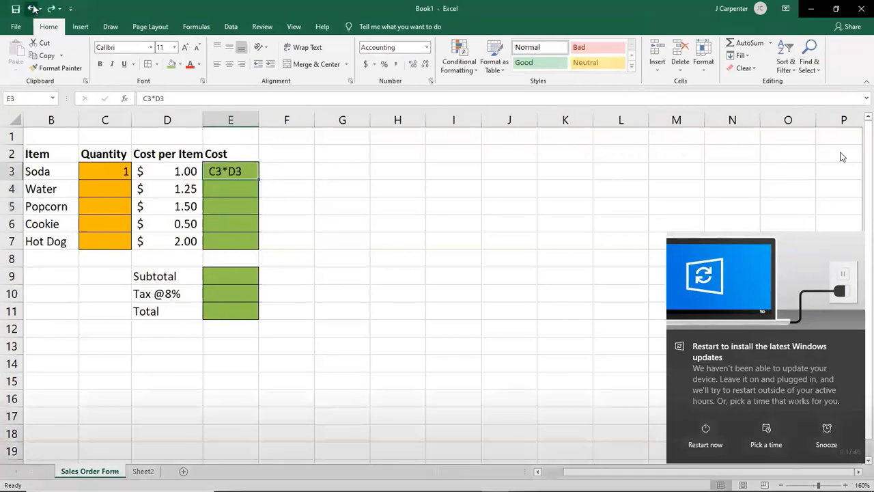
double_click(245, 166)
key("BackSpace")
key("BackSpace")
key("BackSpace")
key("BackSpace")
key("BackSpace")
key("Return")
Enter the Soda cost formula =C3*D3 in E3 by picking the referenced cells in the sheet.
left_click(232, 169)
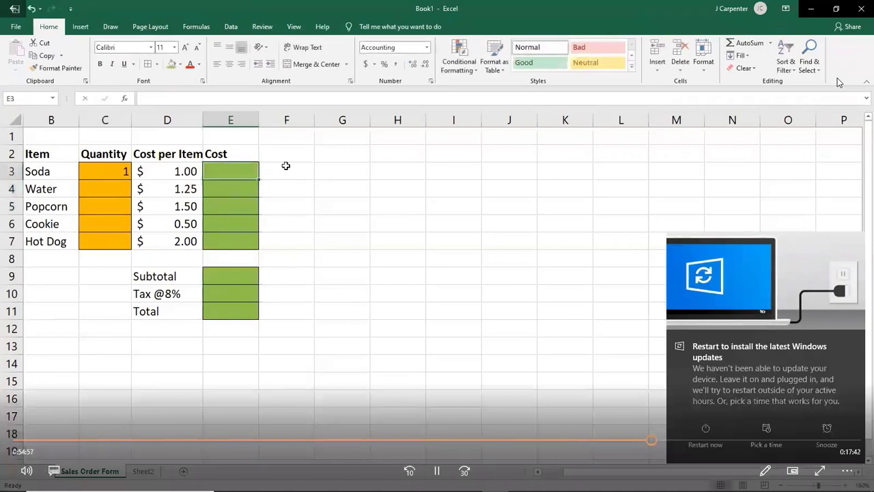
type("=")
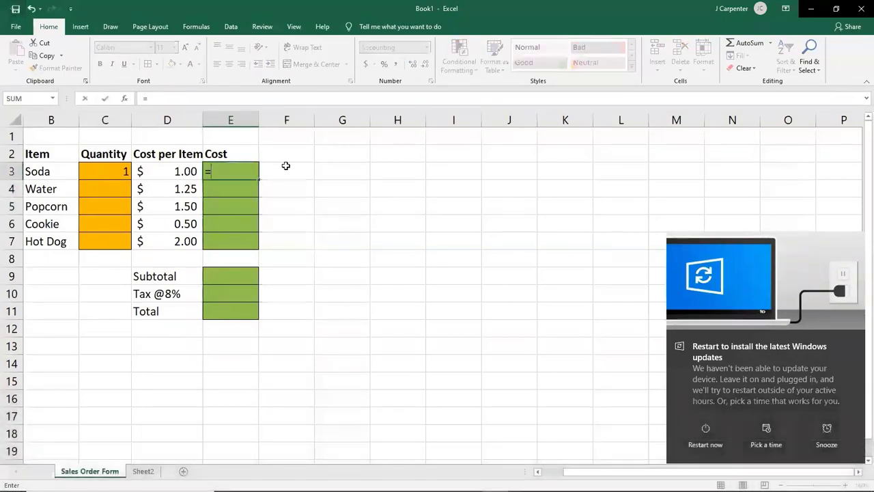
left_click(100, 171)
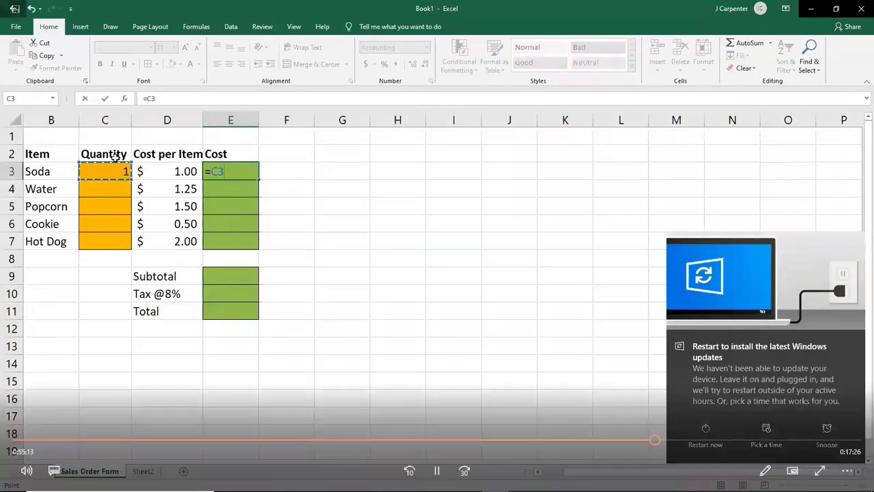
key("Escape")
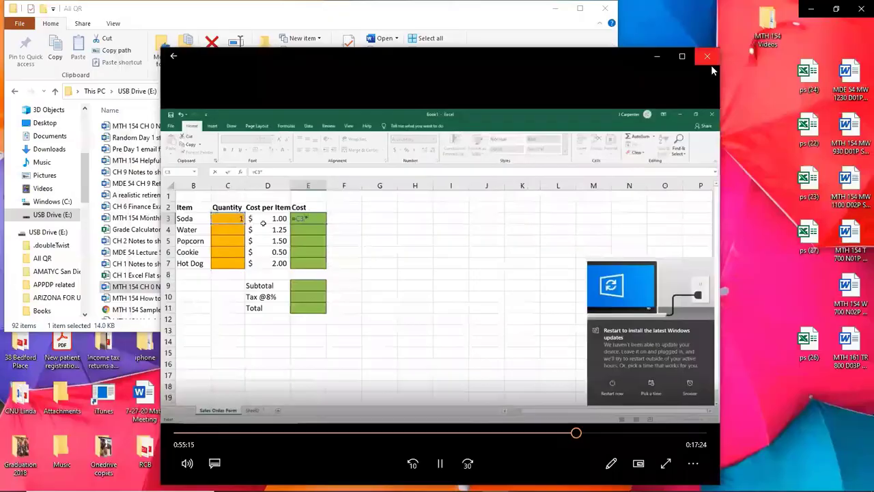
key("F11")
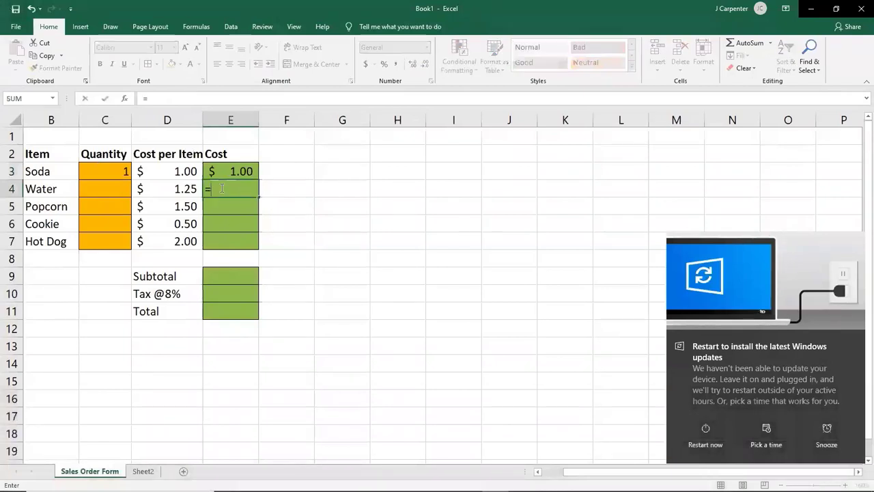
Try the Water cost formula =C4*D4 in E4 by picking the referenced cells, and undo the entry.
left_click(116, 186)
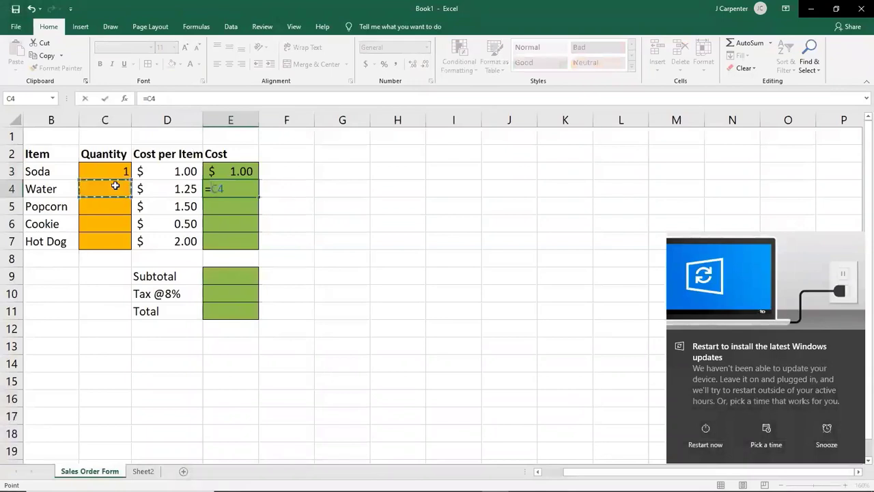
type("*")
left_click(172, 193)
key("Return")
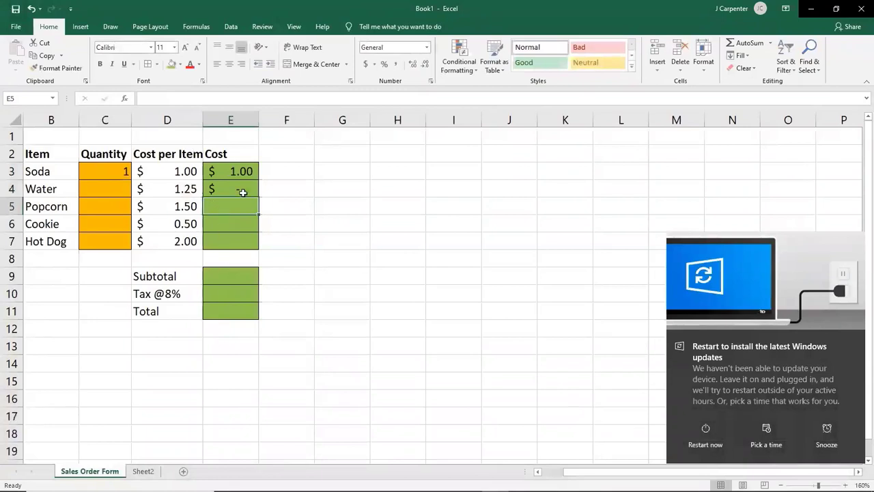
left_click(32, 9)
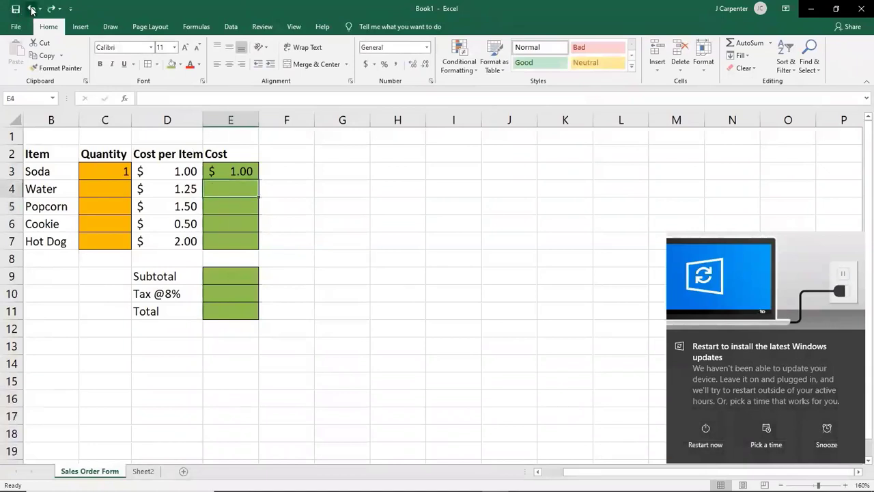
left_click(246, 171)
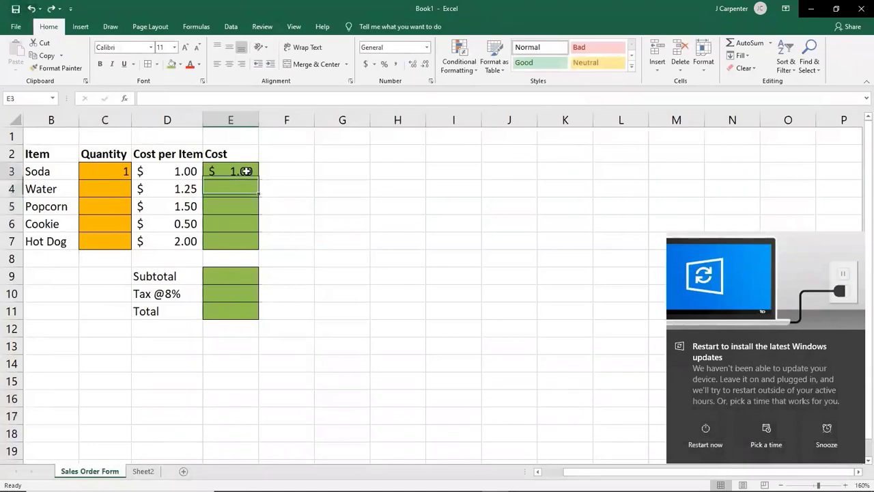
left_click(97, 183)
left_click(107, 211)
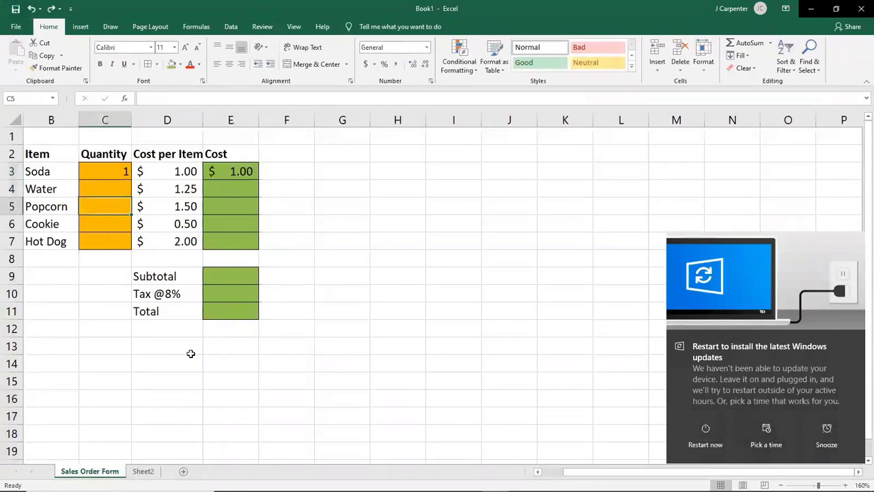
Switch to the Pearson eText and review the pages on entering formulas, filling formulas and built-in functions.
mouse_move(443, 481)
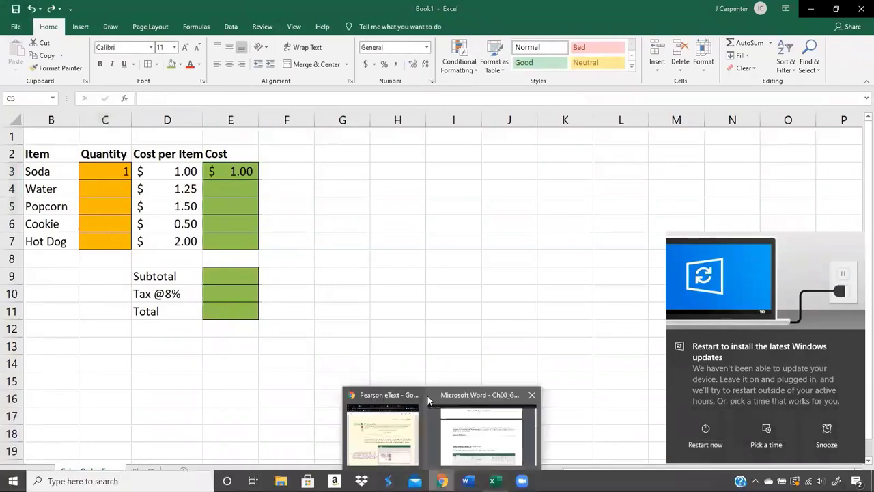
left_click(390, 415)
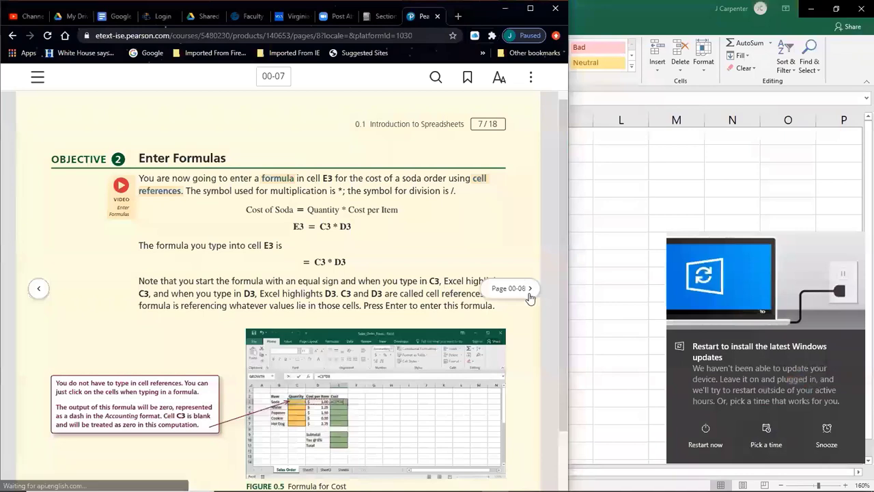
left_click(530, 289)
left_click(530, 288)
left_click(530, 294)
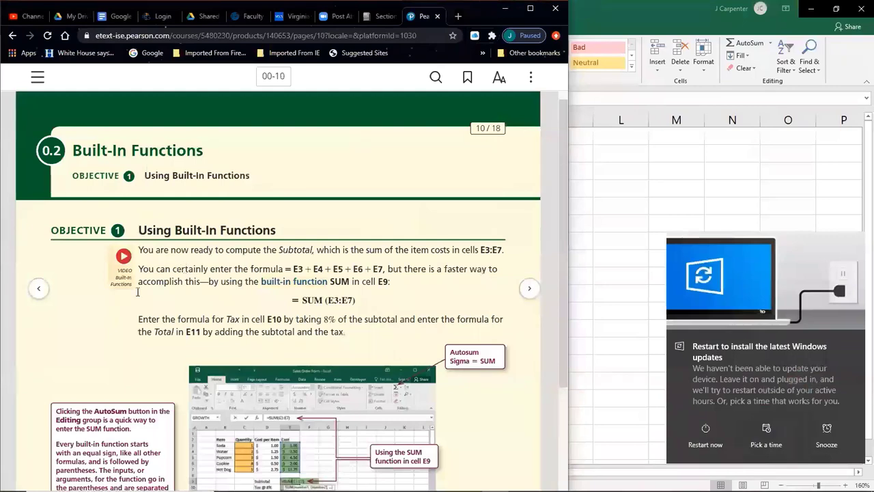
left_click(39, 291)
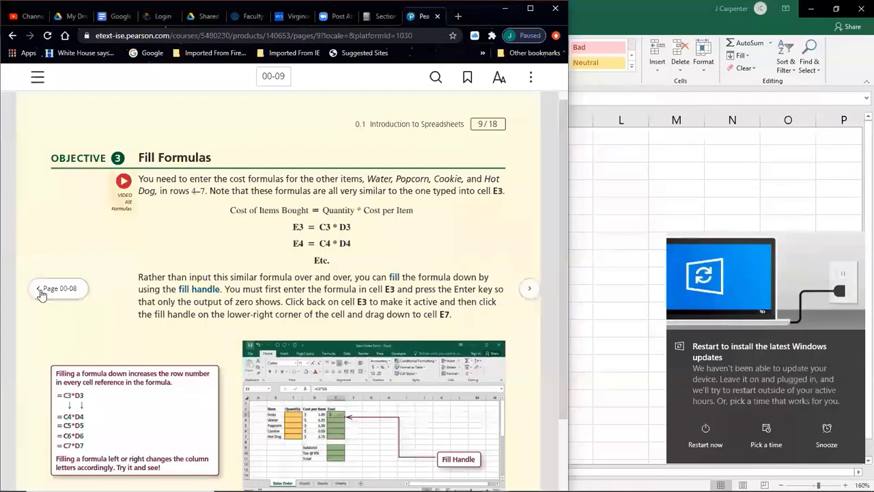
left_click(41, 291)
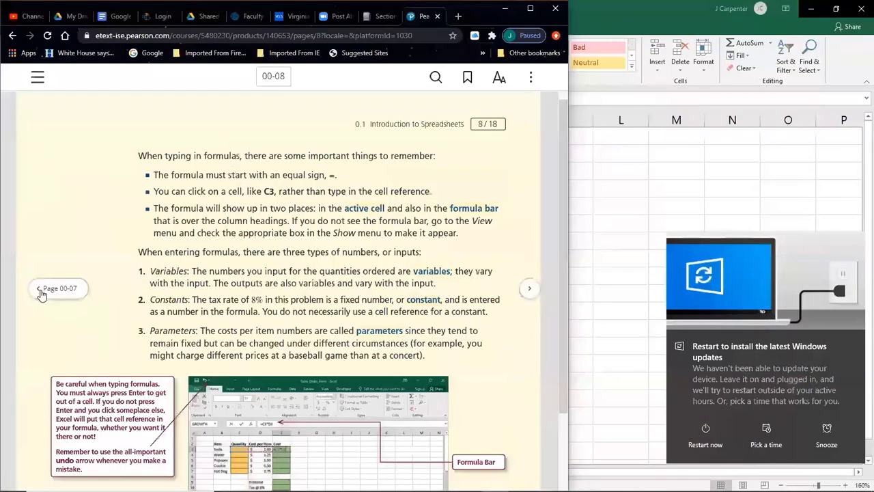
left_click(41, 292)
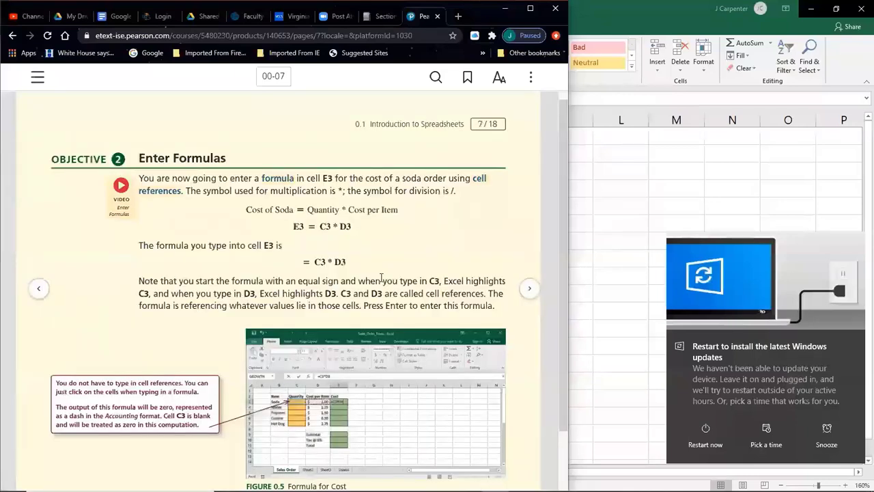
Switch back to the Excel workbook and enter the quantities 2, 3, 4 and 5 for Water, Popcorn, Cookie and Hot Dog in C4:C7.
left_click(641, 3)
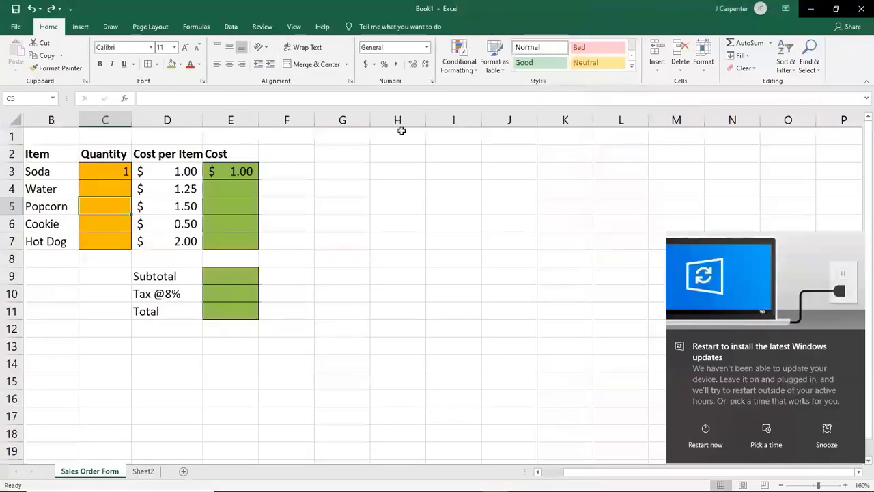
left_click(114, 191)
type("2")
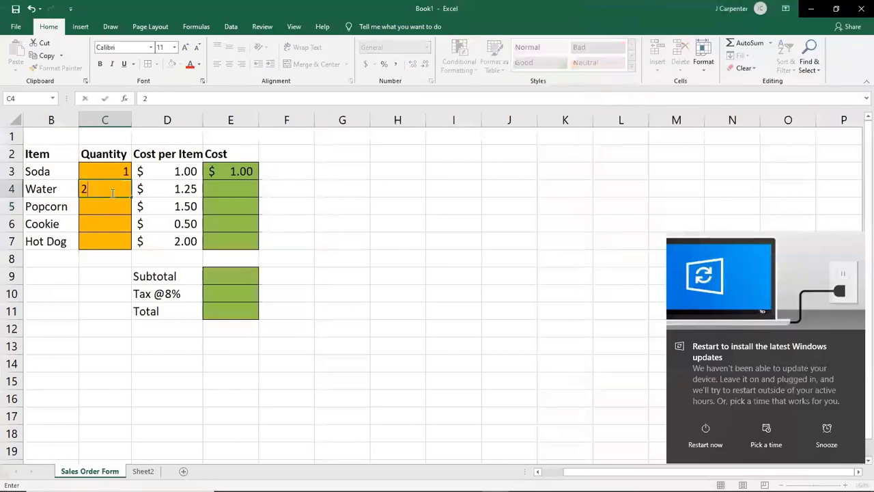
key("Return")
type("3")
key("Return")
type("4")
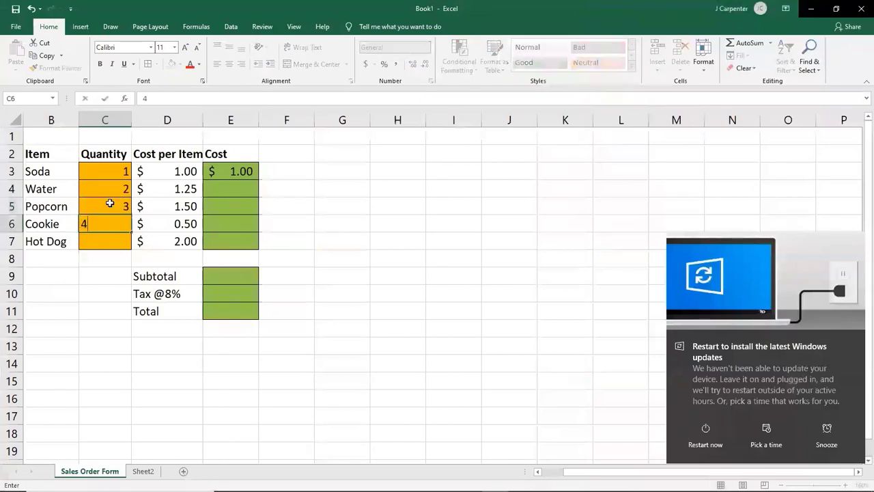
key("Return")
type("5")
key("Return")
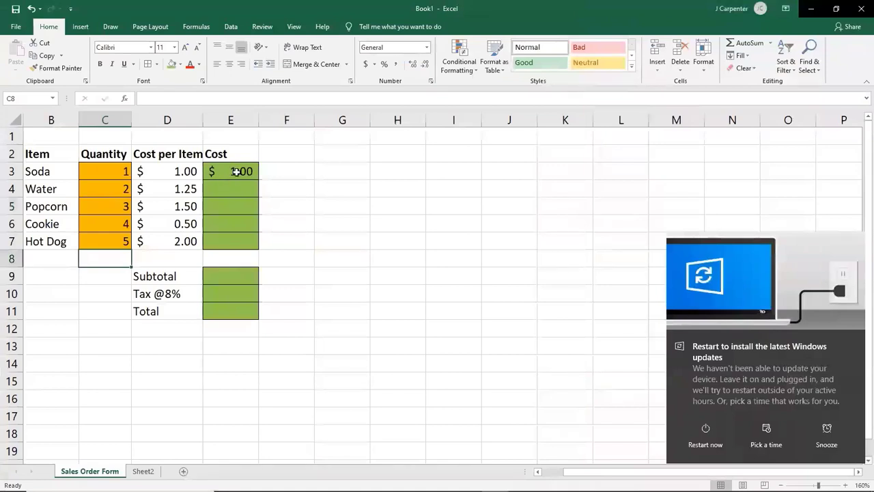
key("Right")
key("Right")
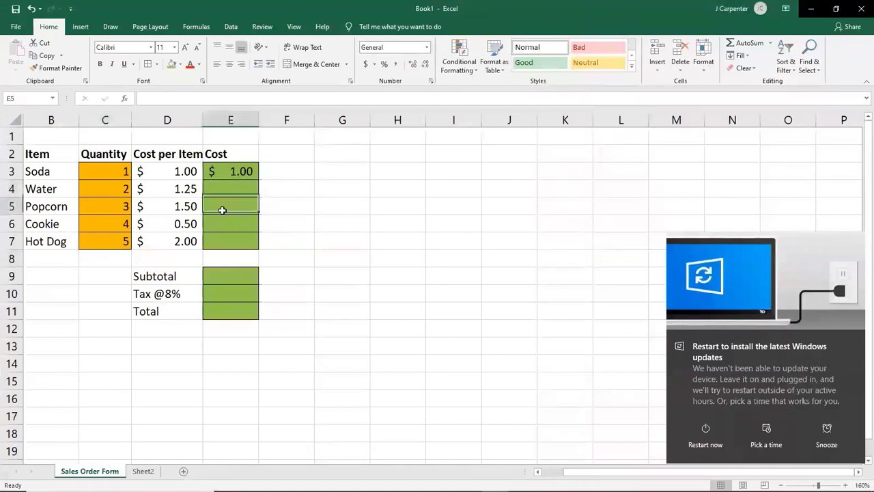
left_click_drag(228, 192, 226, 235)
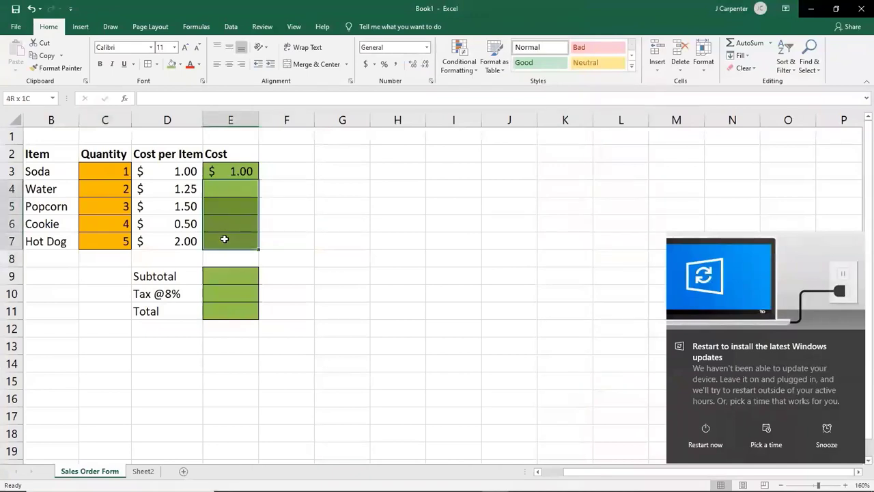
left_click(343, 234)
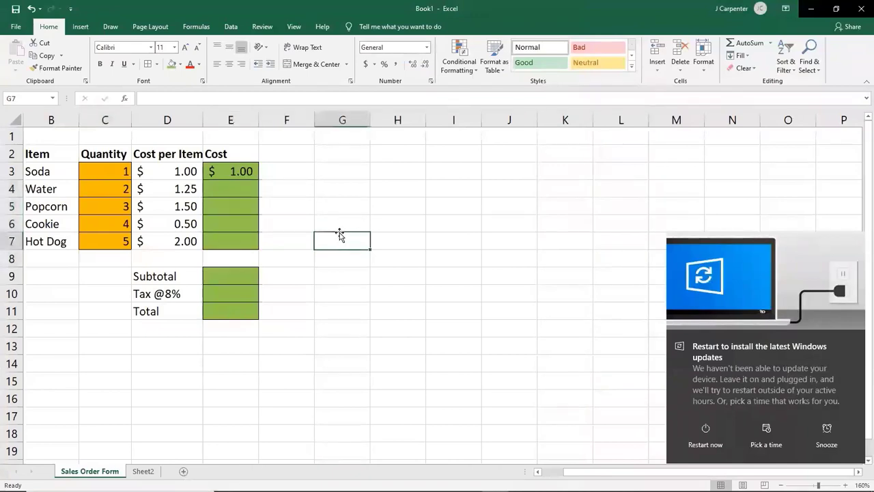
left_click(225, 186)
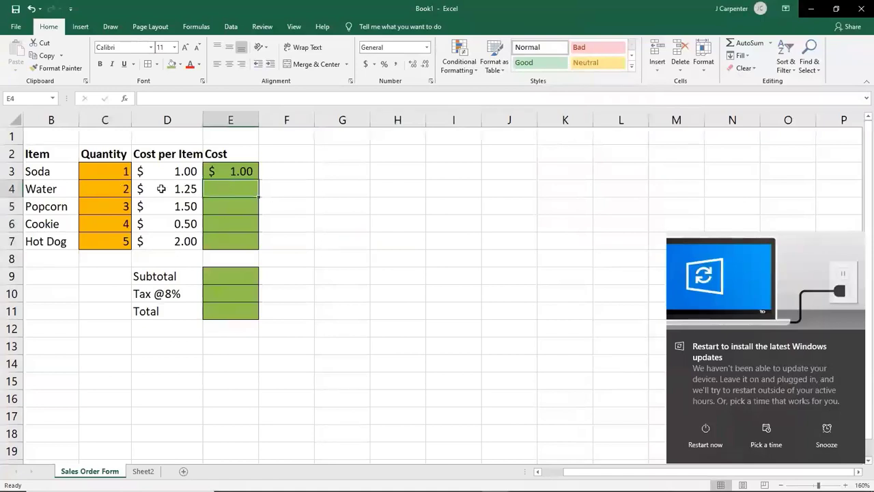
Try moving the Soda cost cell E3 to the empty area beside the table, and undo the move.
left_click(232, 169)
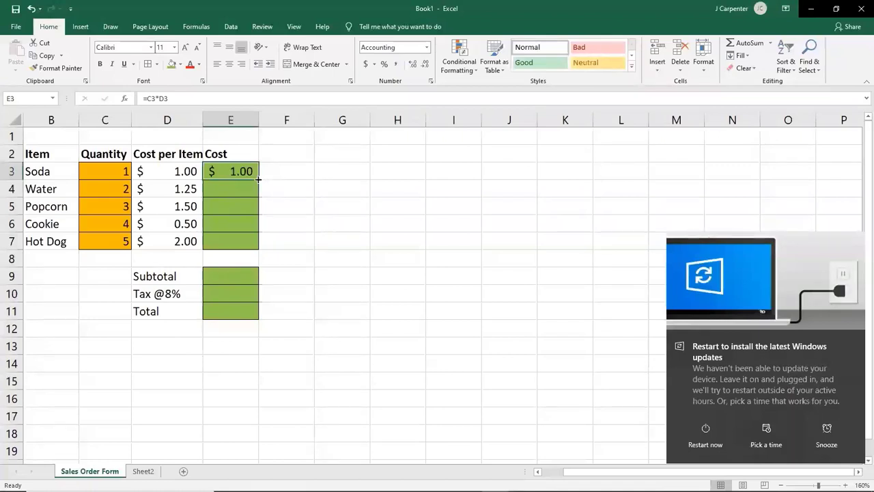
left_click_drag(260, 169, 378, 181)
left_click(31, 8)
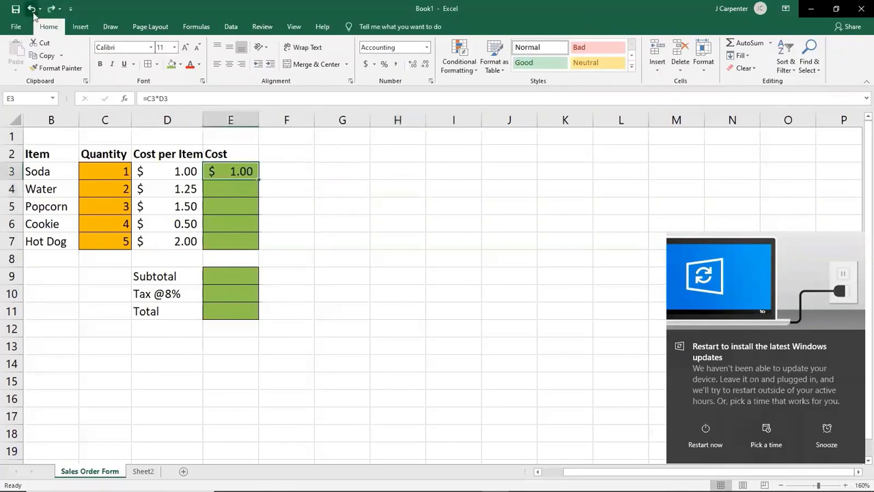
Fill the Soda cost formula from E3 down to Water in E4 and inspect the cell references in E4.
left_click_drag(257, 178, 257, 178)
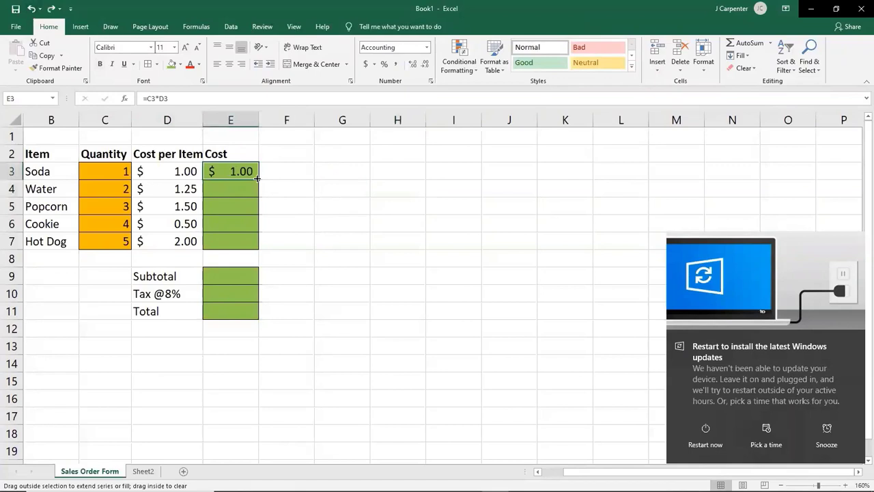
mouse_move(257, 178)
left_mouse_down()
mouse_move(228, 431)
mouse_move(235, 113)
mouse_move(249, 183)
left_mouse_up()
left_click(281, 184)
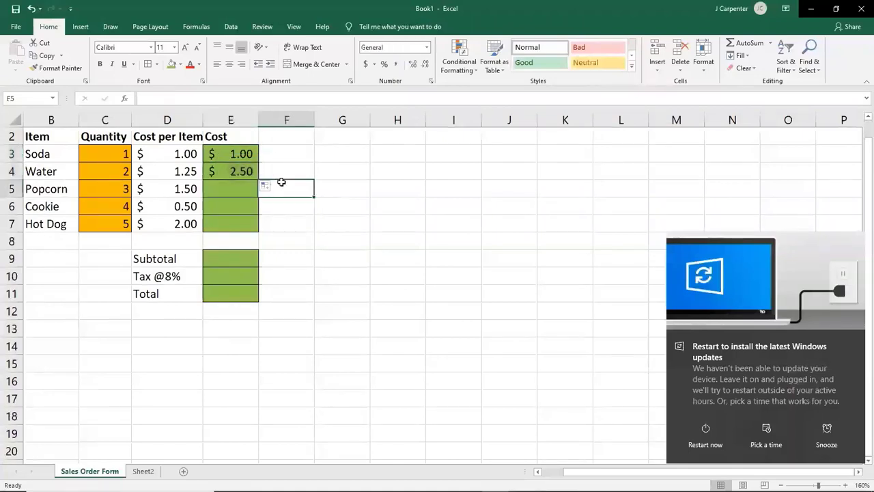
left_click(117, 173)
left_click(140, 173)
left_click(232, 171)
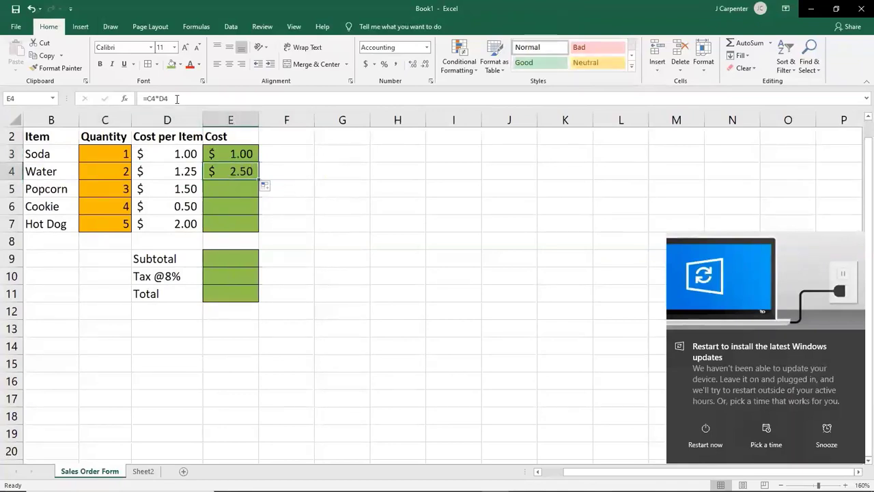
double_click(230, 170)
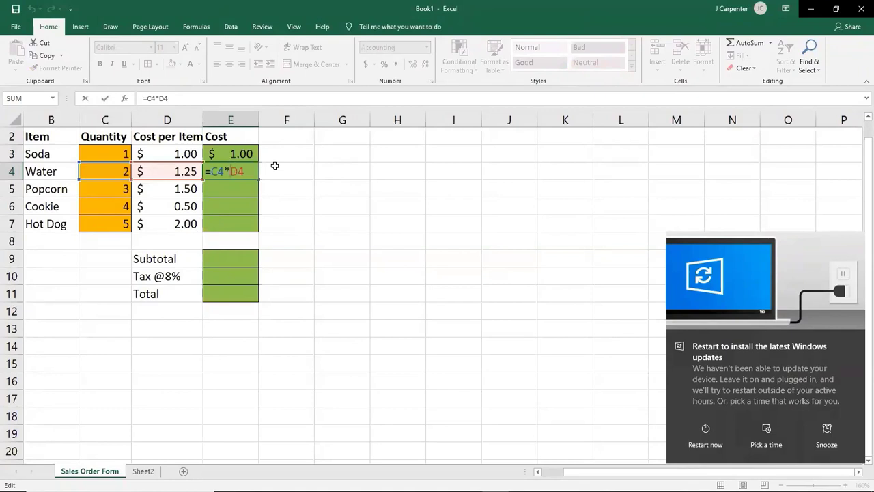
key("Return")
Try filling the Water cost formula from E4 down to Hot Dog in E7, and undo the fills below E3.
left_click(244, 172)
left_click_drag(259, 180, 260, 228)
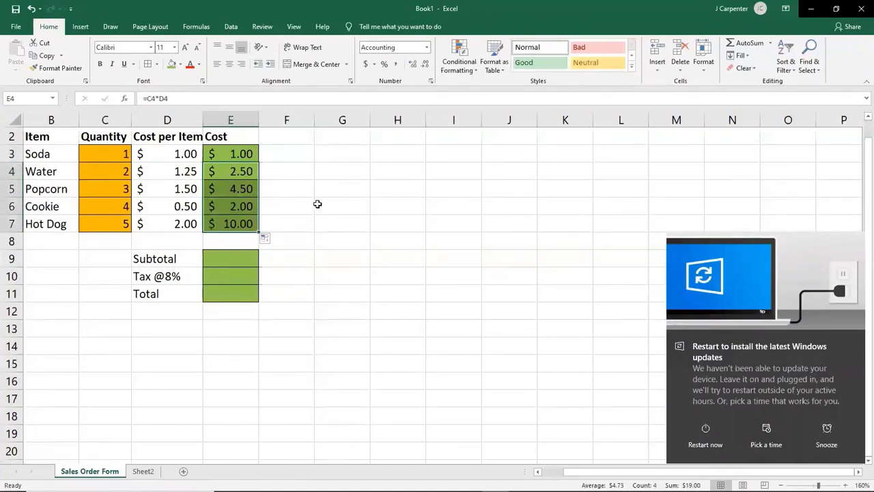
left_click(32, 10)
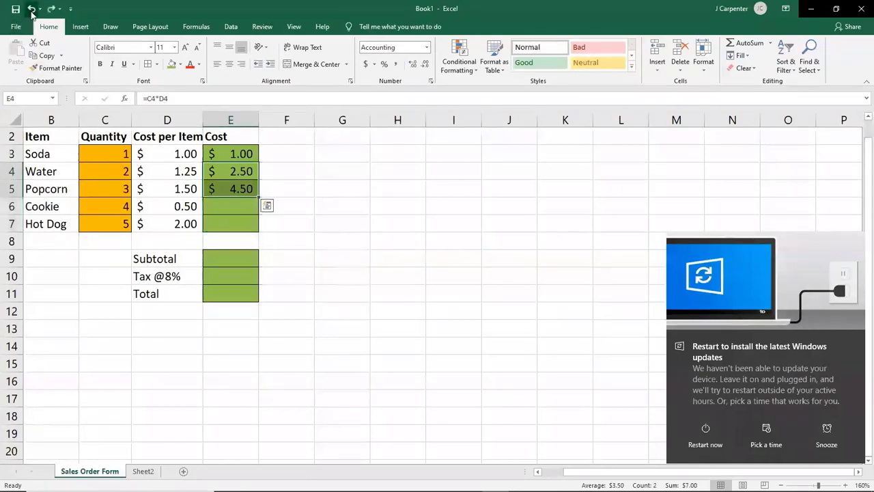
left_click(31, 9)
left_click(31, 10)
Fill the Soda cost formula from E3 down to Hot Dog in E7.
left_click_drag(308, 168, 254, 230)
left_click(239, 151)
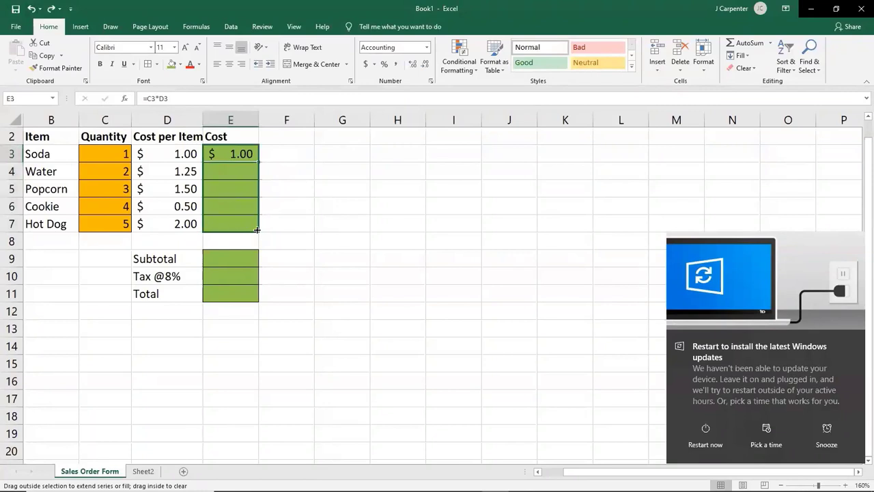
left_click_drag(257, 230, 261, 228)
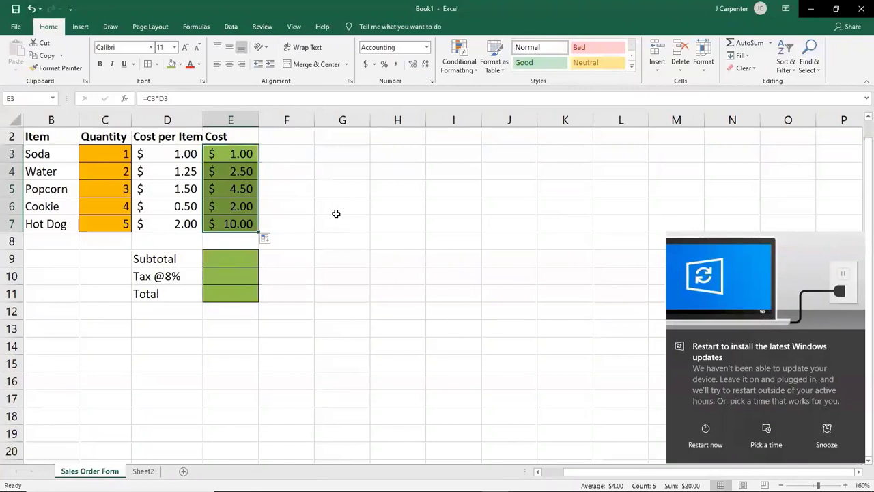
Dismiss the Windows update notification and undo the last fill in the Cost column.
mouse_move(857, 349)
left_click(855, 341)
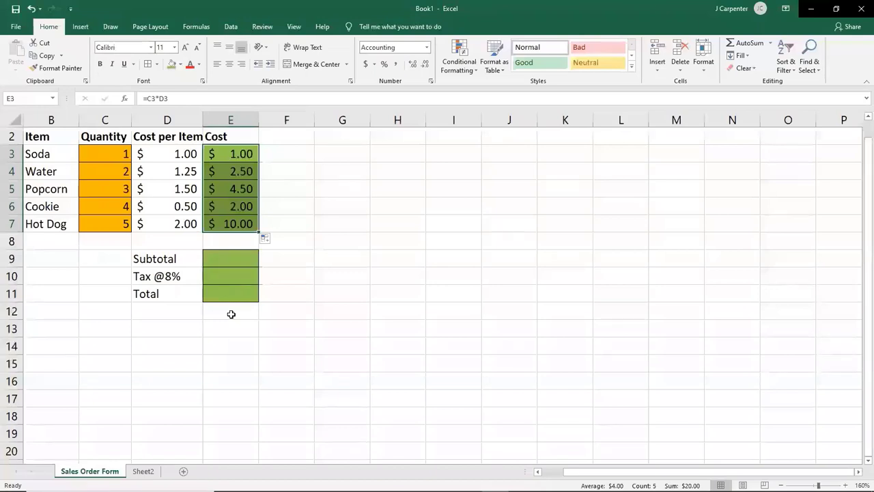
left_click(292, 276)
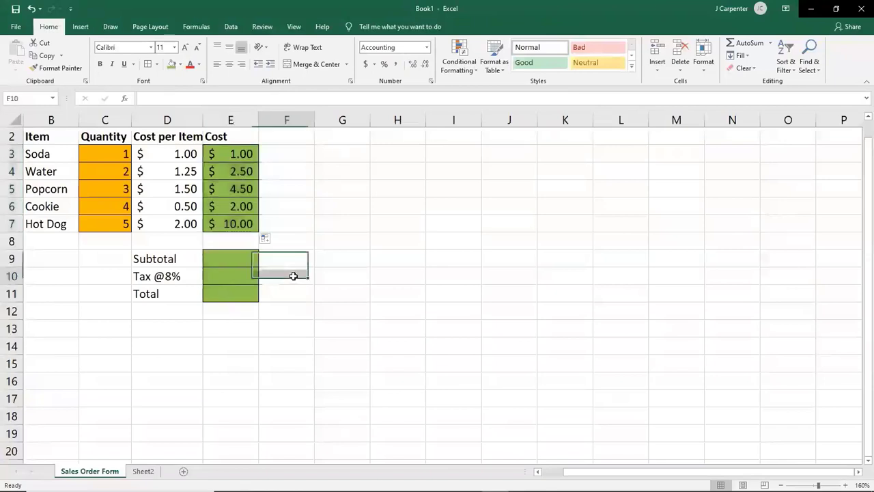
left_click(430, 194)
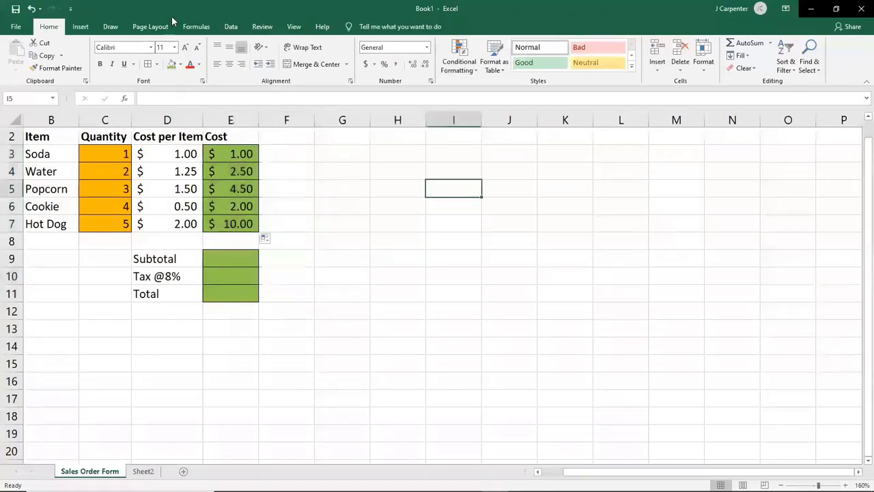
left_click(33, 8)
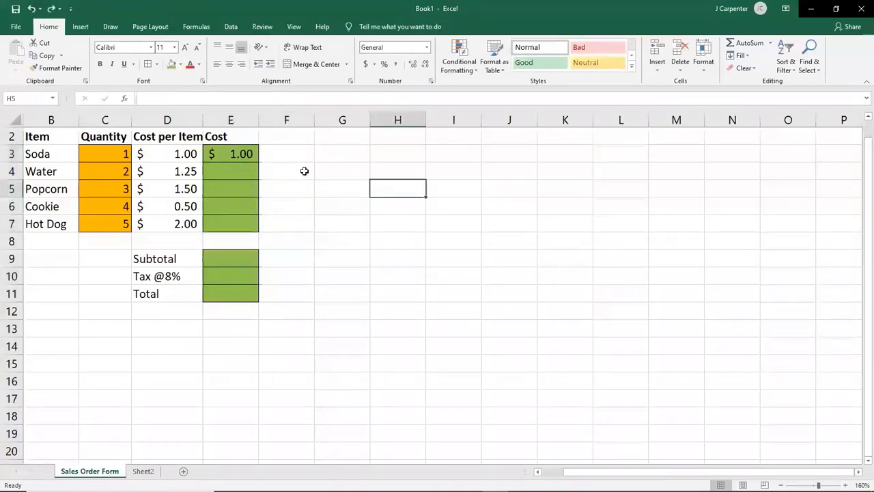
Try filling the Soda cost formula from E3 across row 3 to L3, and undo the fill.
left_click(235, 154)
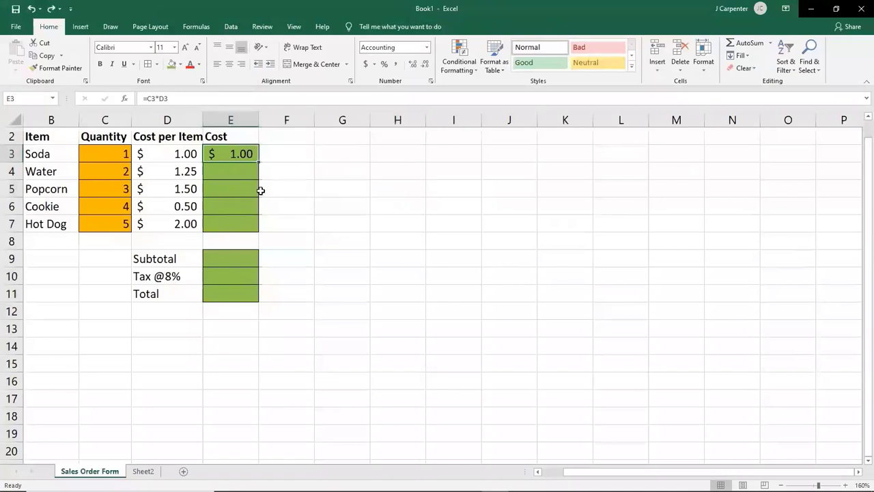
left_click_drag(258, 159, 644, 160)
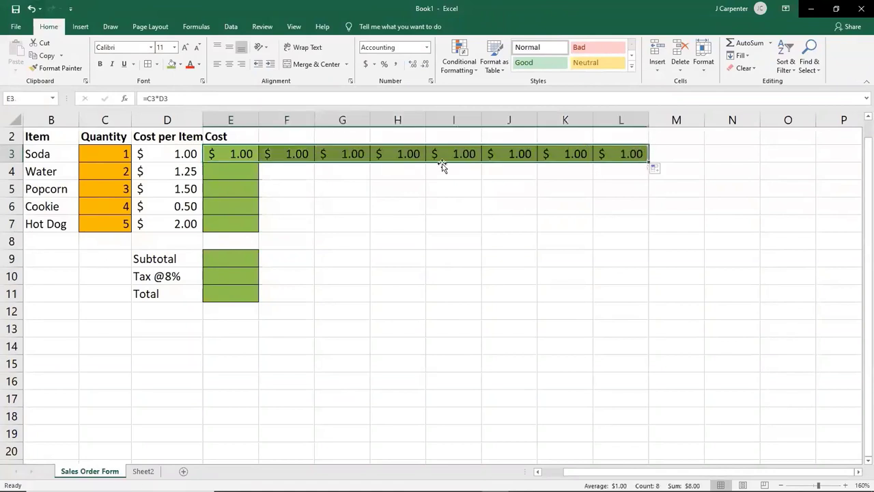
left_click_drag(445, 164, 437, 234)
left_click(334, 152)
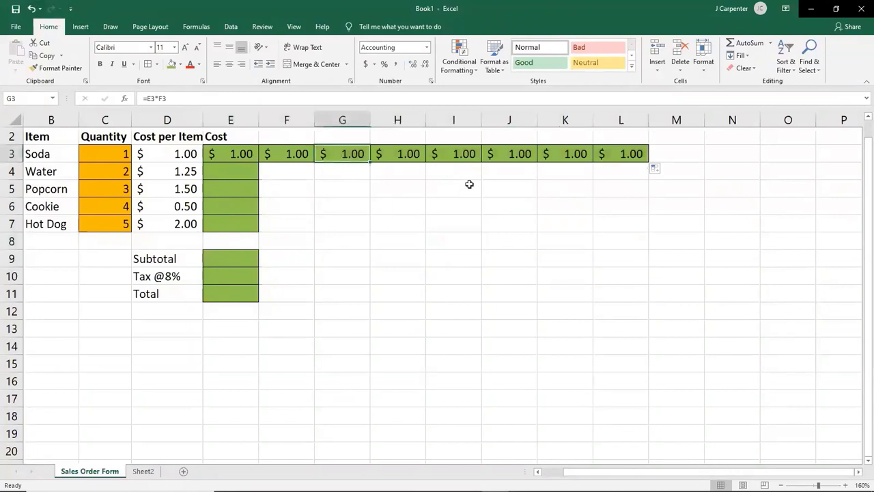
left_click(31, 9)
Fill the Soda cost formula from E3 down the Cost column through E7.
left_click(230, 150)
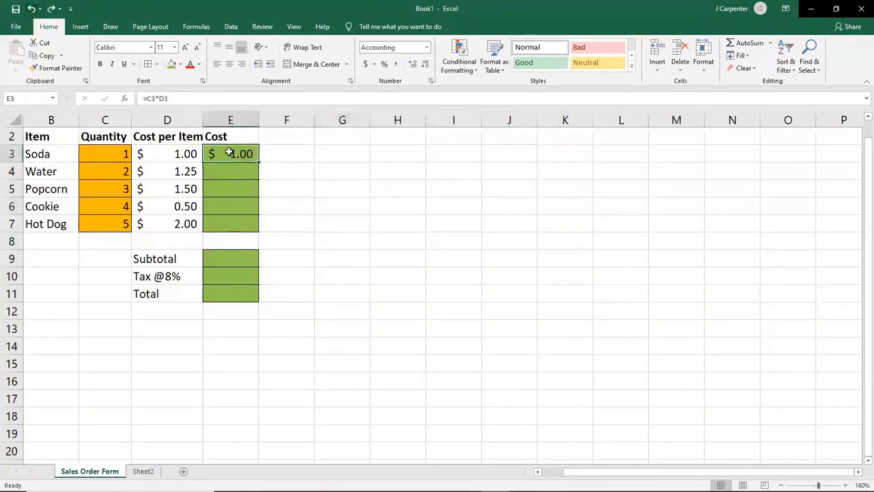
left_click_drag(258, 160, 261, 233)
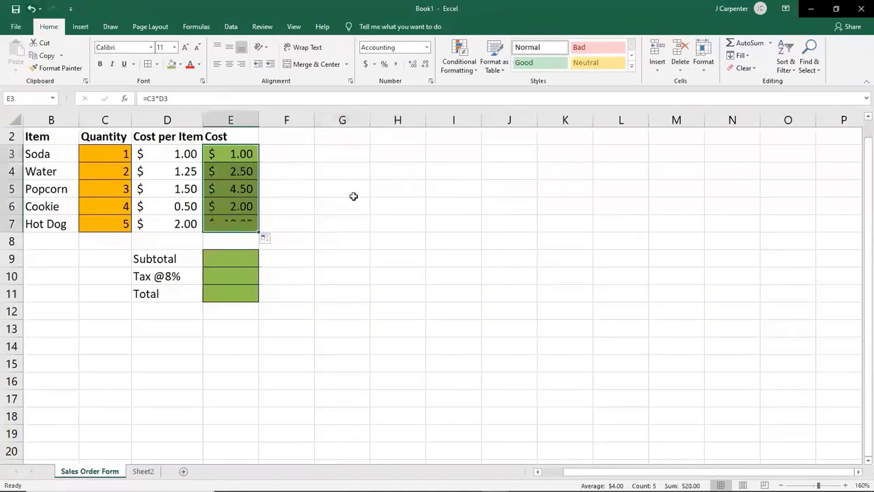
left_click(353, 196)
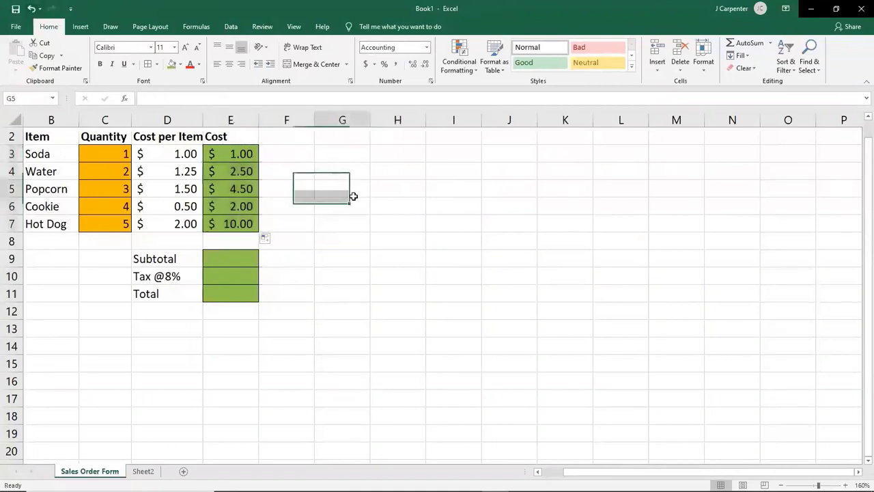
Inspect the cell references in the filled Popcorn and Water cost formulas, leaving both formulas intact.
double_click(230, 190)
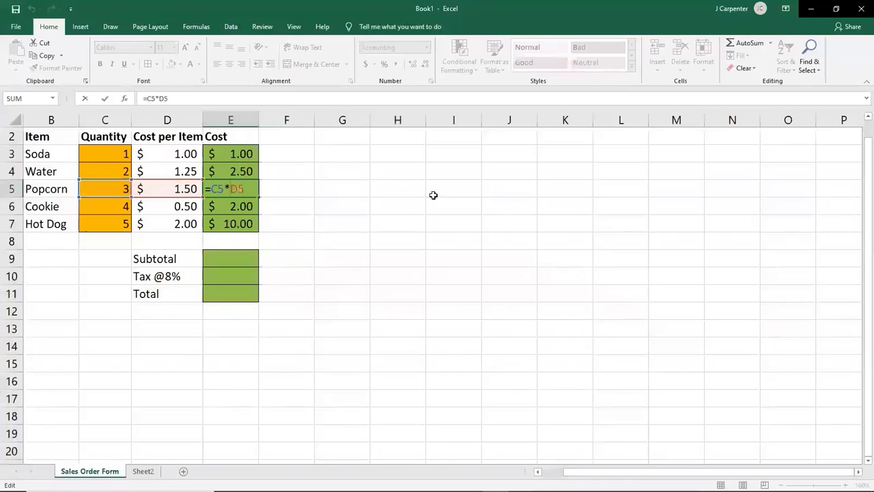
key("Return")
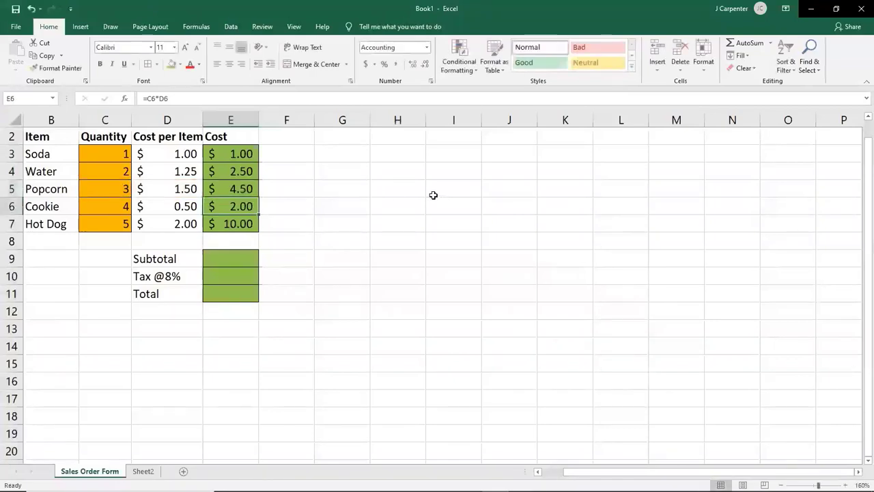
double_click(227, 172)
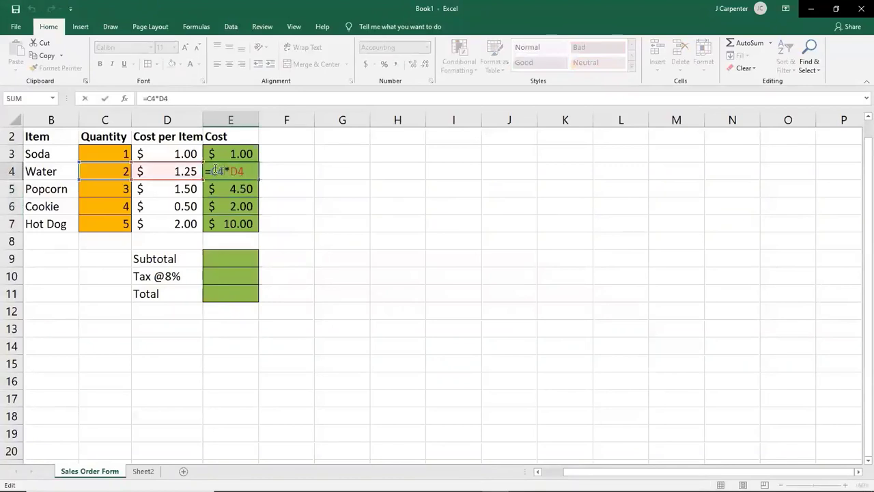
left_click(587, 240)
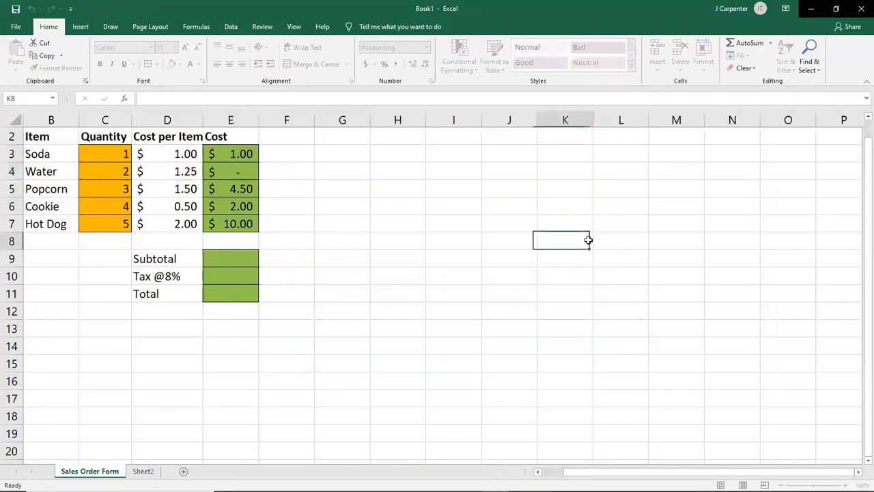
left_click(217, 272)
double_click(244, 188)
left_click(291, 238)
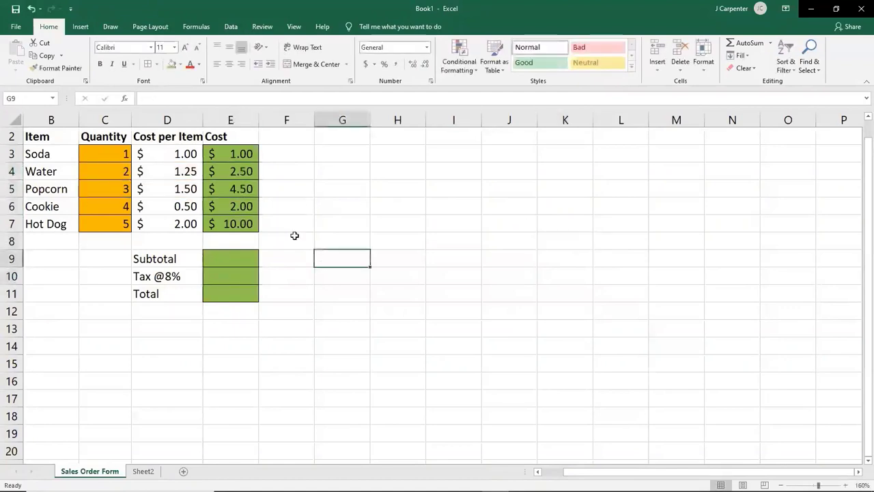
double_click(236, 193)
left_click(323, 286)
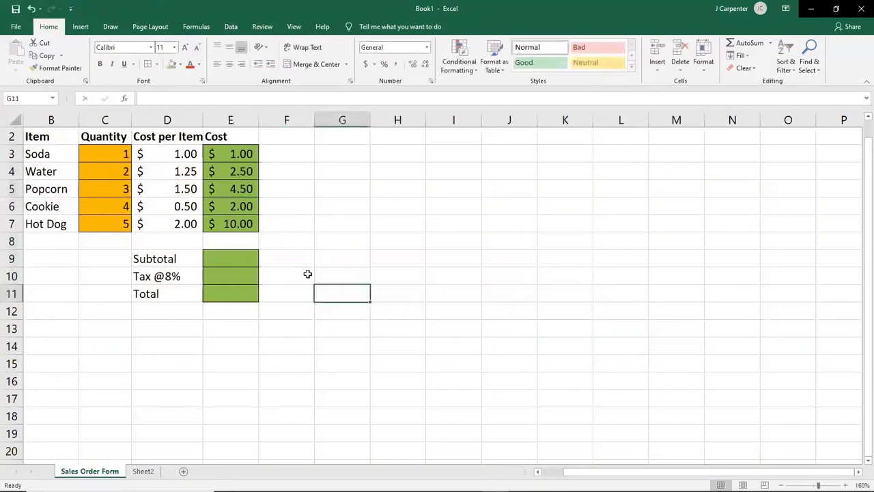
Inspect the cell references in the Hot Dog cost formula in E7, and undo the accidental change.
double_click(237, 222)
left_click(234, 197)
double_click(242, 222)
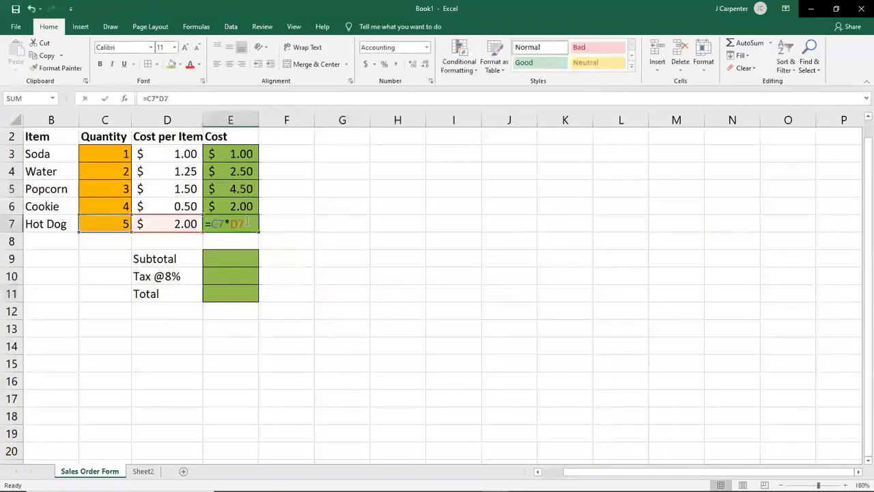
left_click(186, 206)
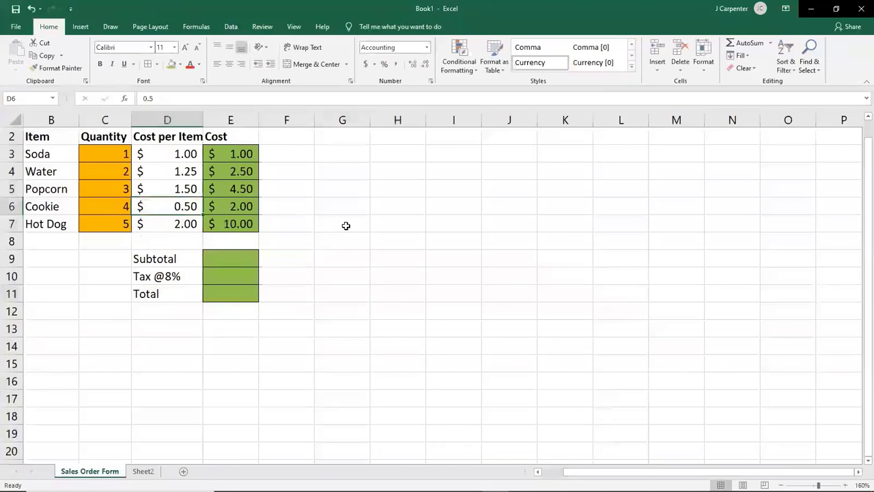
left_click_drag(338, 202, 402, 332)
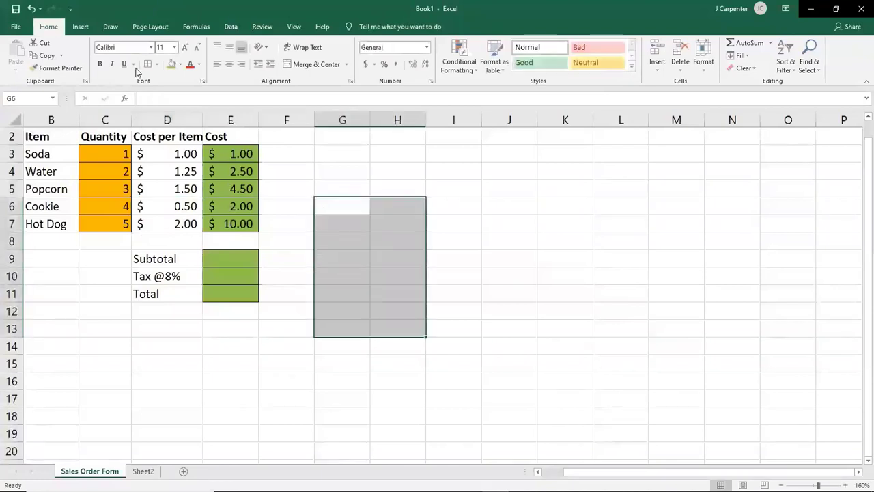
left_click(31, 8)
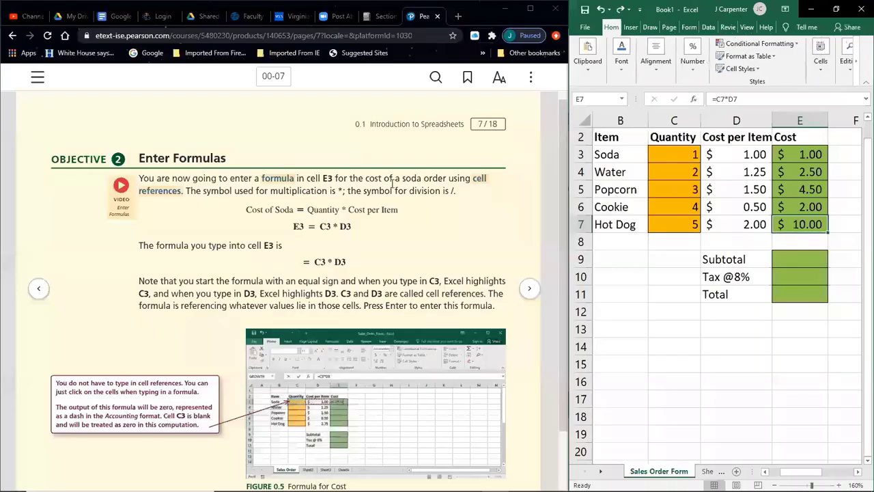
Page through the Pearson eText from Enter Formulas past Fill Formulas to the Built-In Functions section.
left_click(530, 290)
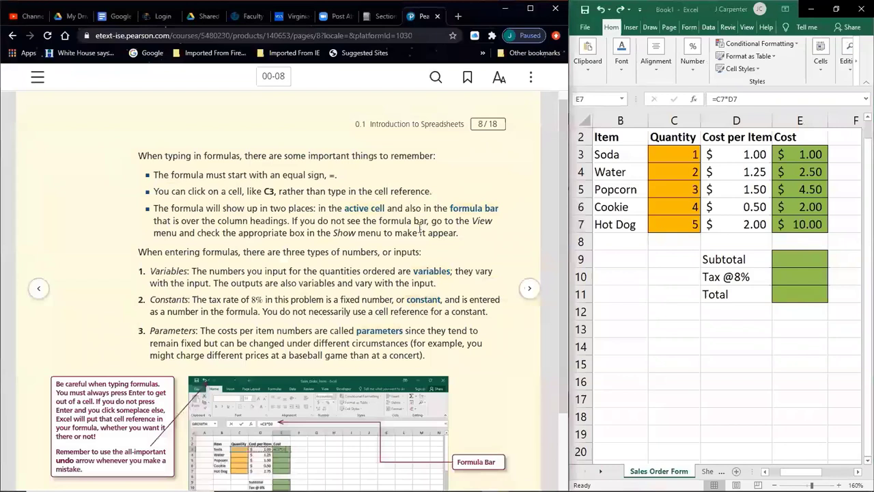
scroll(420, 230, "down", 1)
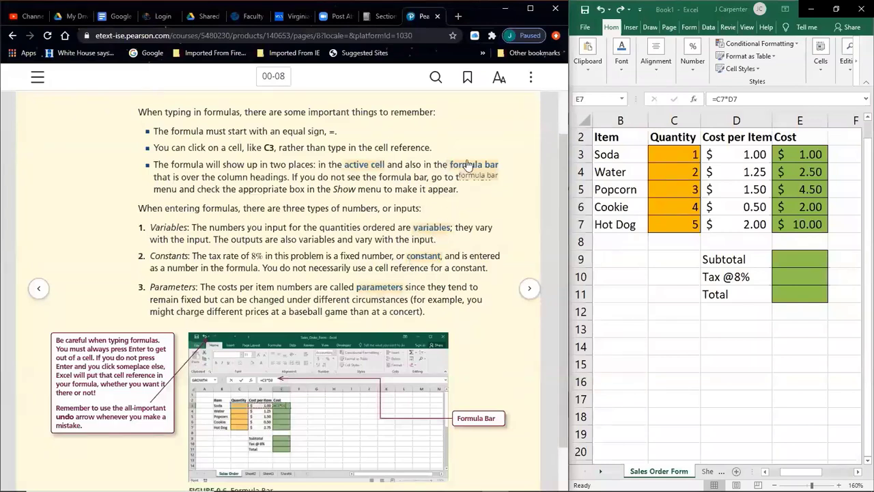
left_click(524, 290)
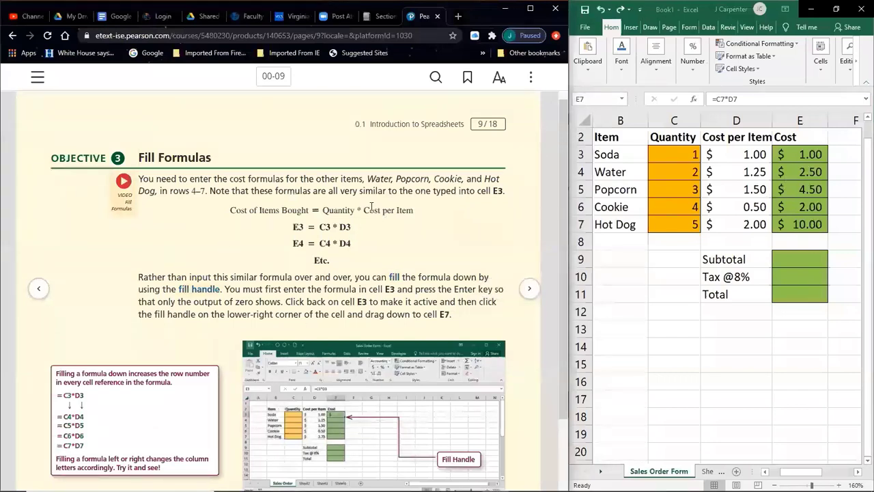
left_click(531, 289)
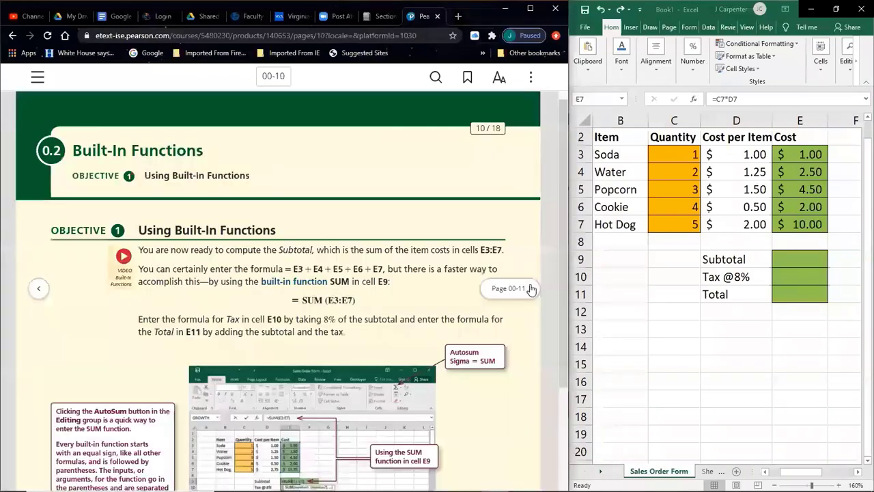
Switch to the guided worksheets PDF in Chrome and review the Sales Order questions of Guided Practice Activity #1.
mouse_move(467, 481)
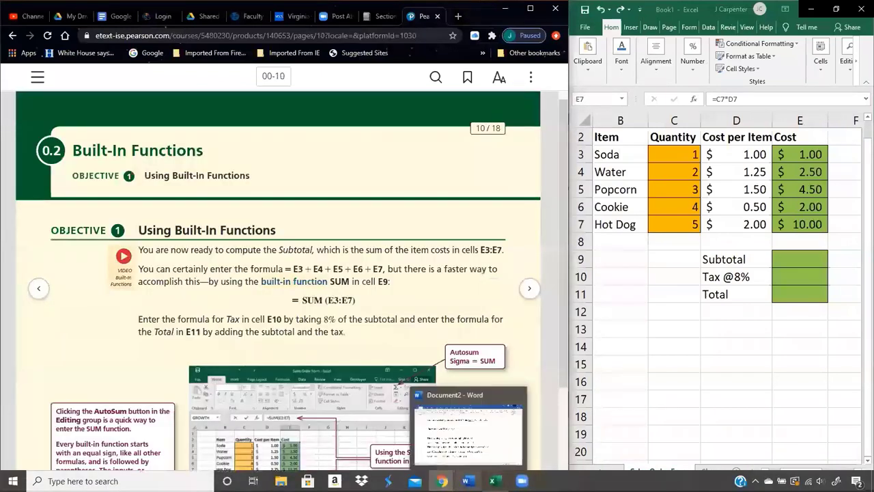
left_click(486, 430)
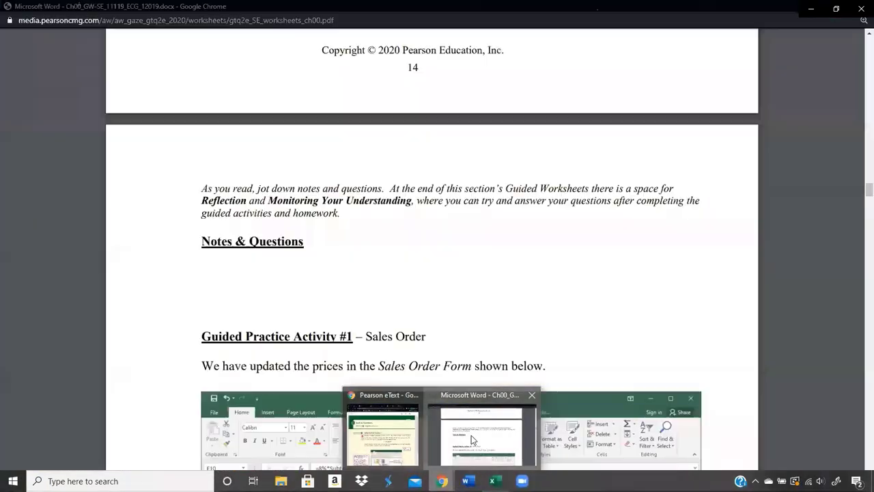
scroll(527, 289, "down", 5)
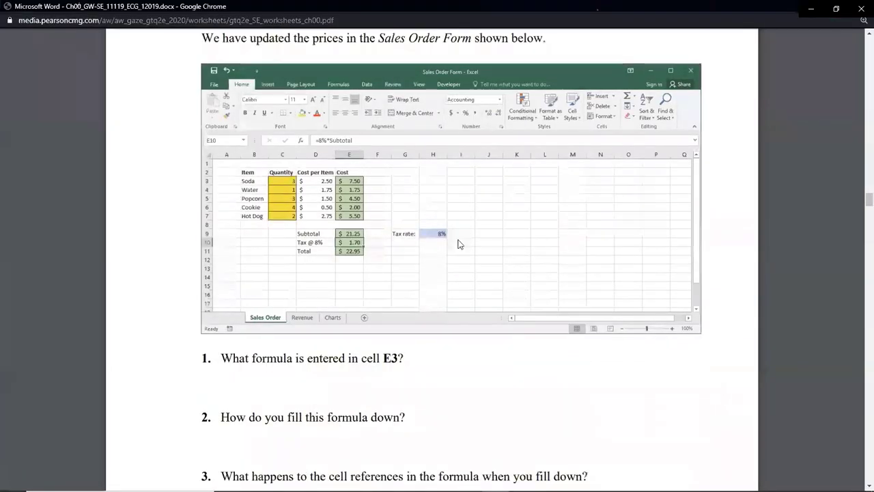
Review the guided worksheet from the Sales Order Form summary through Guided Practice Activity #1, and return to the eText and workbook.
scroll(459, 239, "up", 6)
scroll(459, 239, "up", 20)
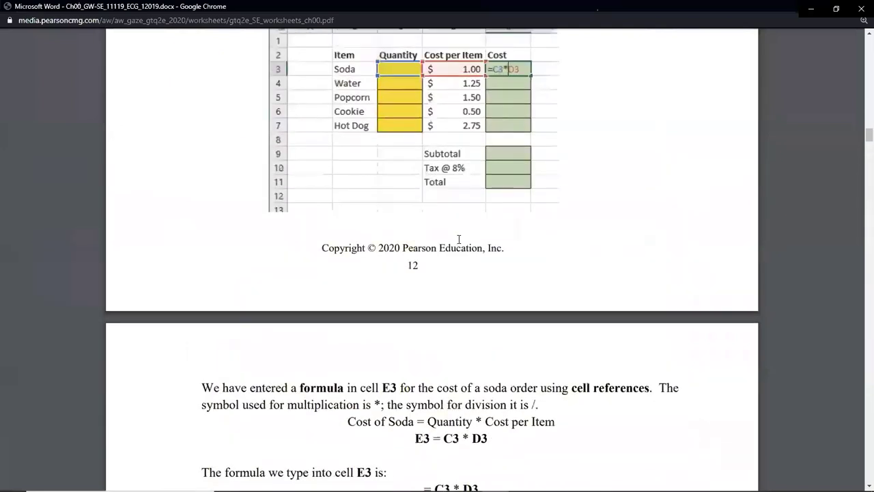
scroll(459, 239, "down", 3)
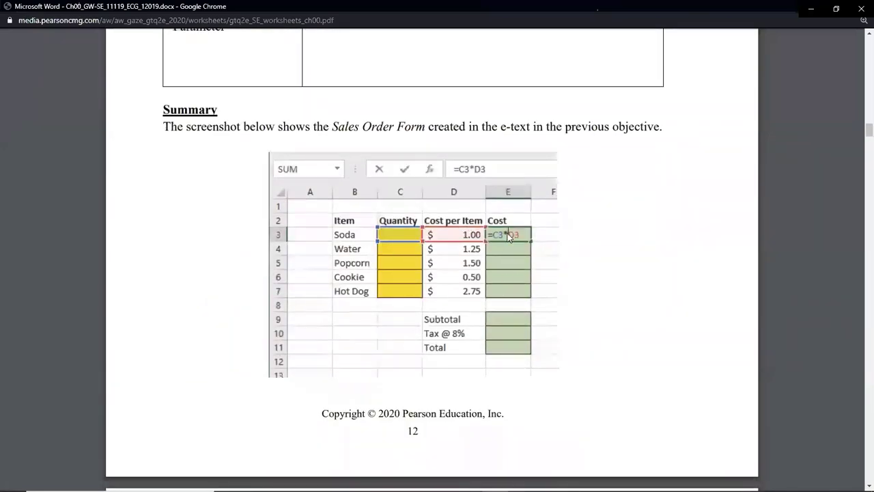
scroll(508, 236, "down", 3)
scroll(508, 235, "down", 20)
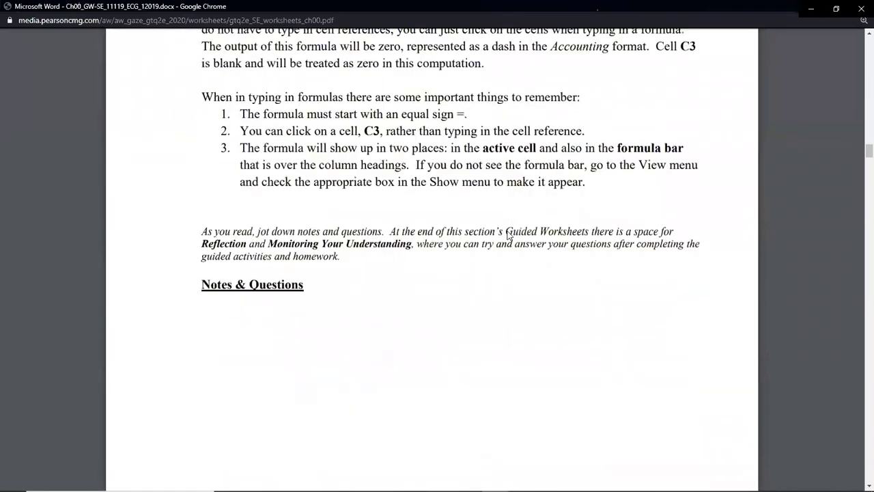
scroll(507, 235, "down", 10)
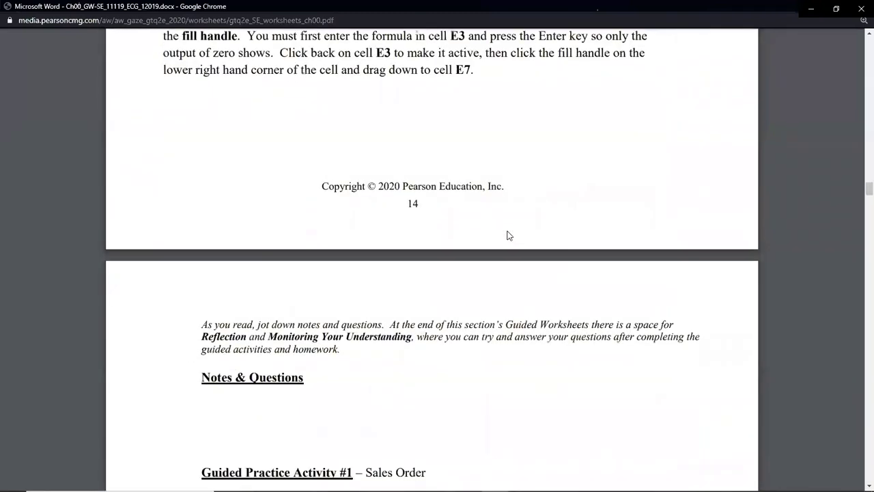
left_click_drag(221, 194, 405, 195)
scroll(765, 143, "up", 2)
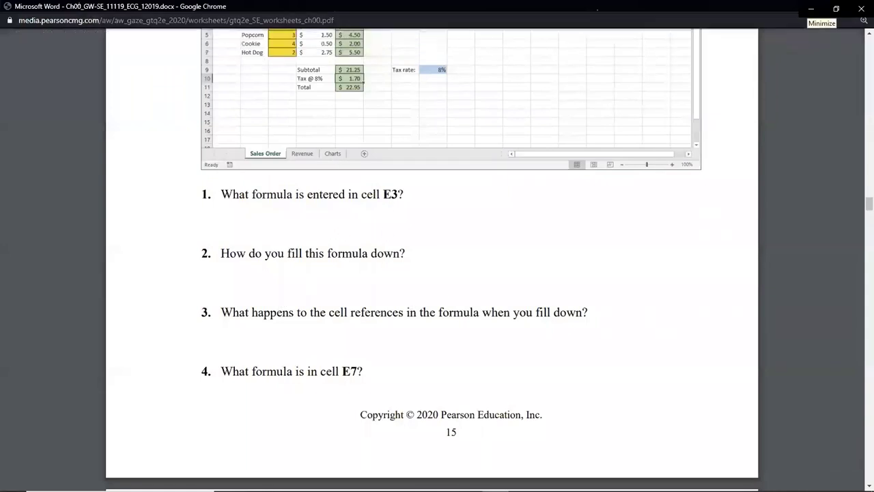
left_click(810, 9)
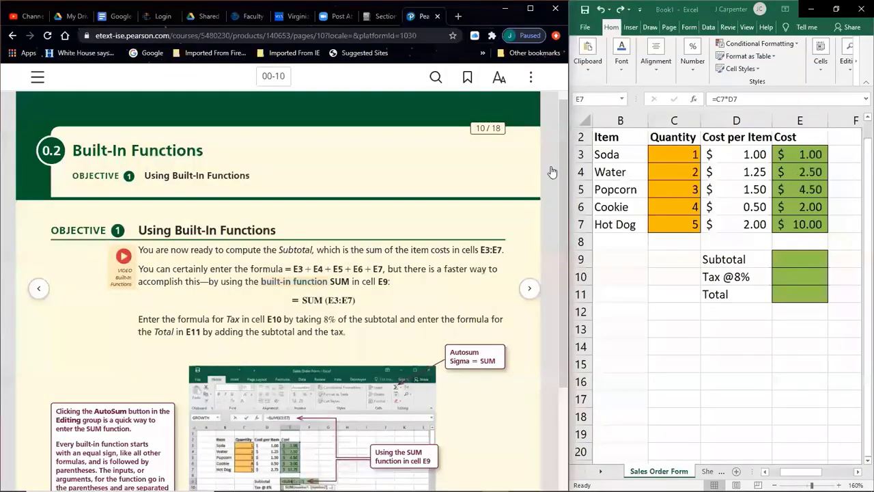
Read the eText's Using Built-In Functions objective and locate the Subtotal, Tax and Total cells E9 to E11 in the sheet.
scroll(450, 234, "down", 1)
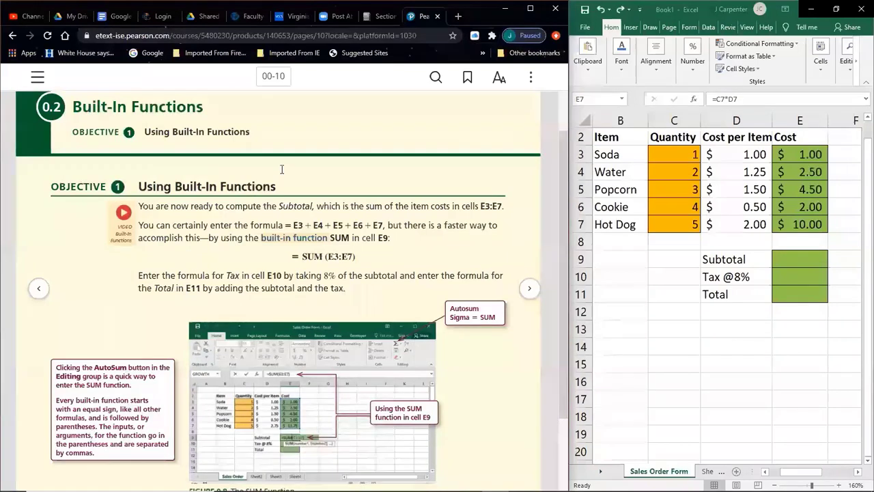
left_click(777, 261)
left_click(785, 272)
left_click(783, 289)
left_click(801, 259)
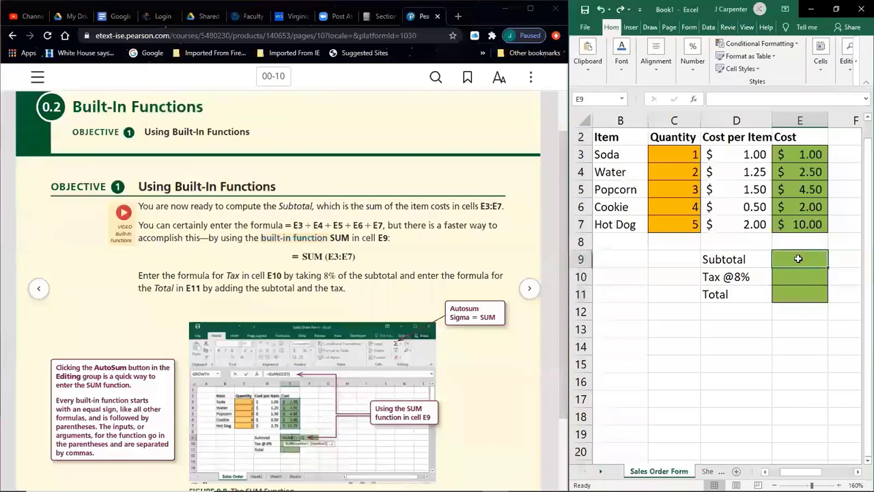
Switch to the Word notes in Document2, highlight the line "=sum(first cell: last cell)", and return to the workbook.
mouse_move(414, 485)
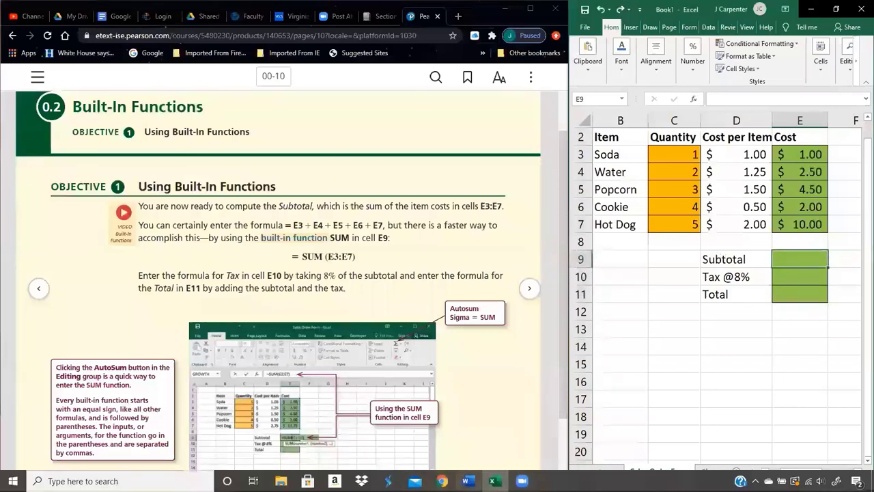
mouse_move(467, 482)
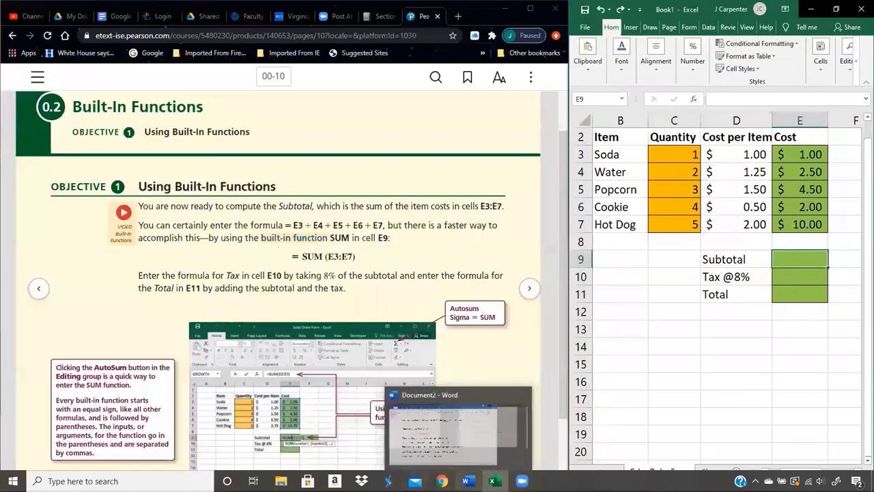
left_click(437, 424)
scroll(415, 358, "down", 1)
scroll(415, 358, "up", 2)
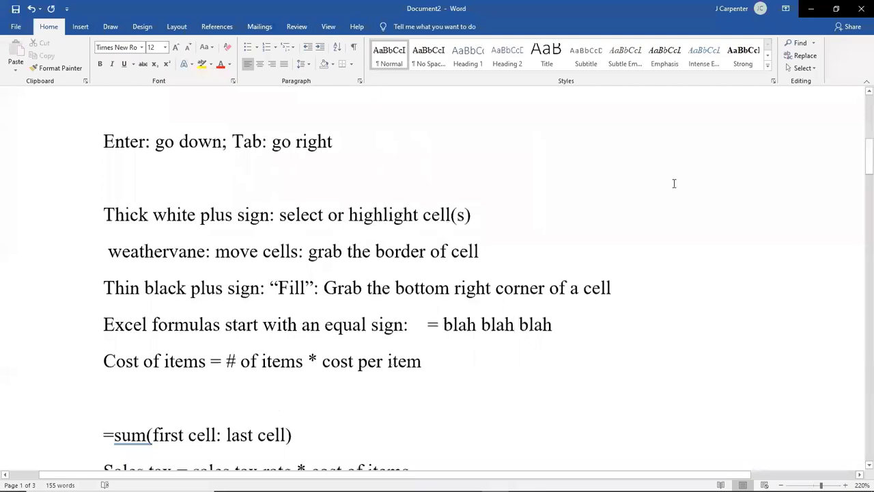
left_click_drag(296, 435, 102, 432)
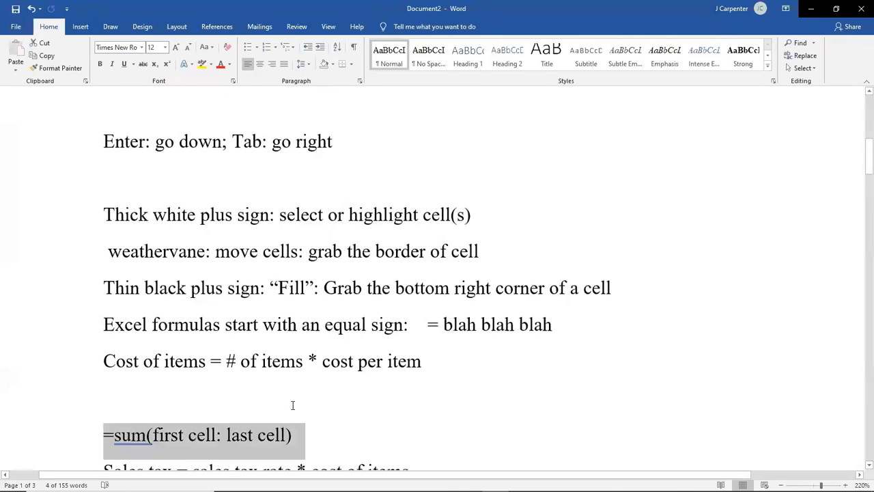
left_click(324, 412)
left_click_drag(299, 439, 99, 439)
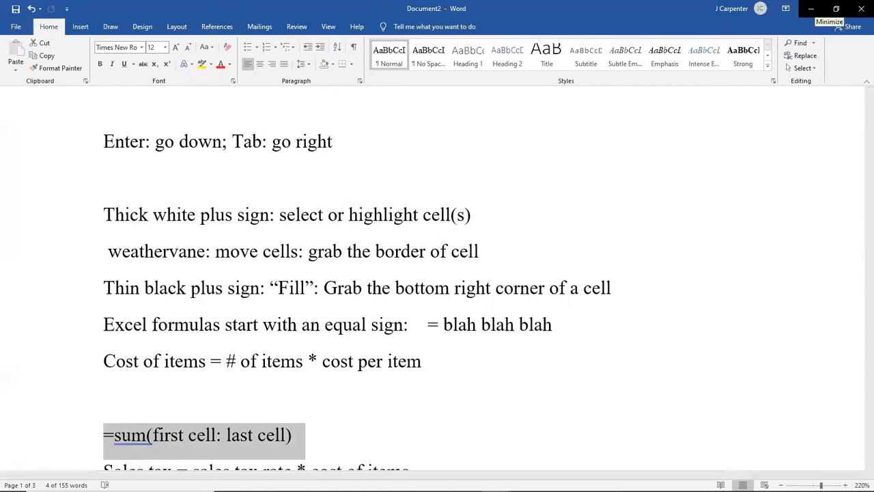
left_click(811, 9)
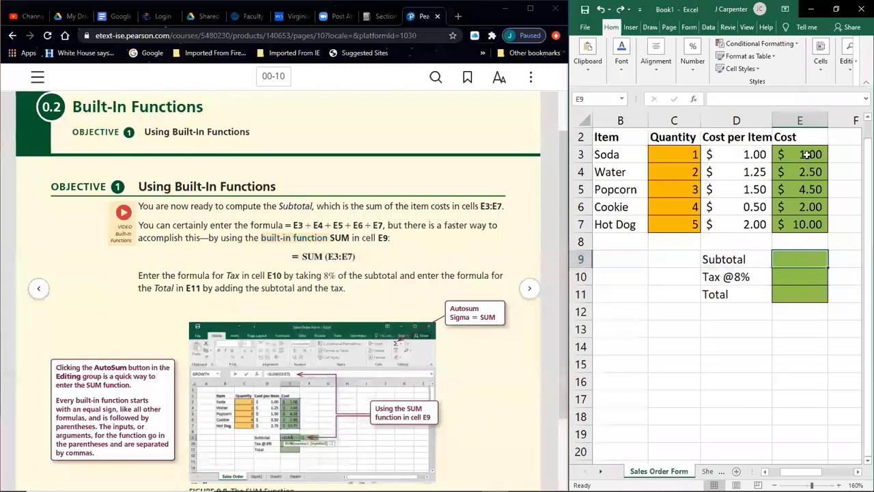
Enter the formula =sum(E3:E7) in the Subtotal cell E9 to total the item costs.
left_click_drag(806, 154, 802, 224)
left_click(784, 259)
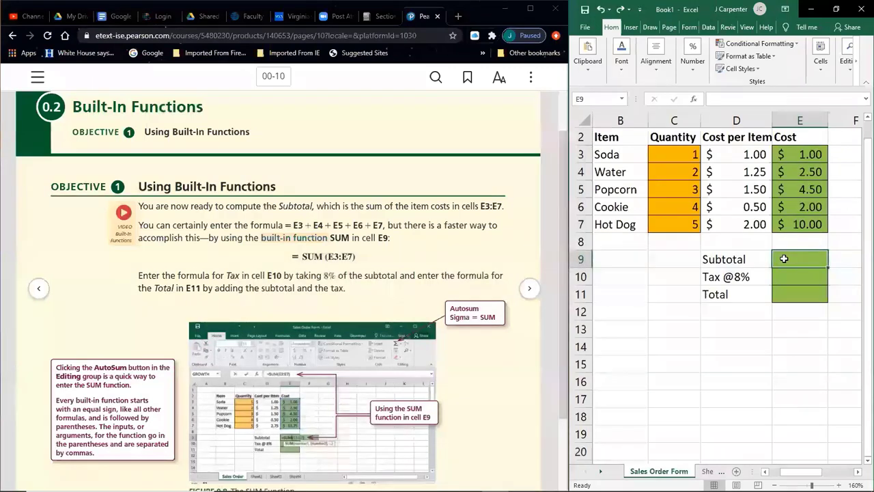
type("=")
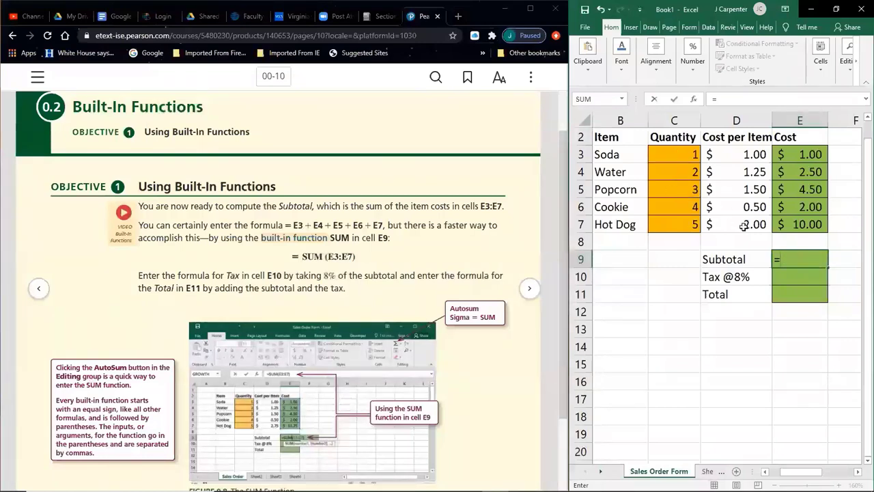
type("sum")
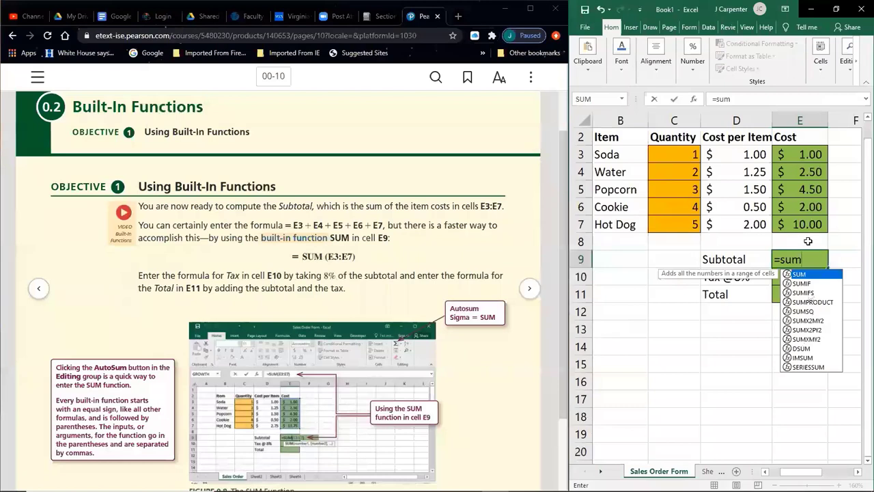
type("(")
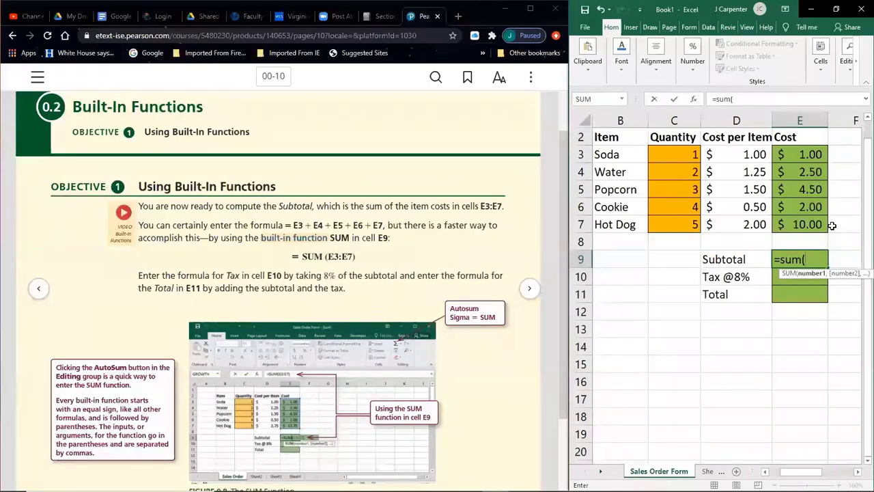
type("E3")
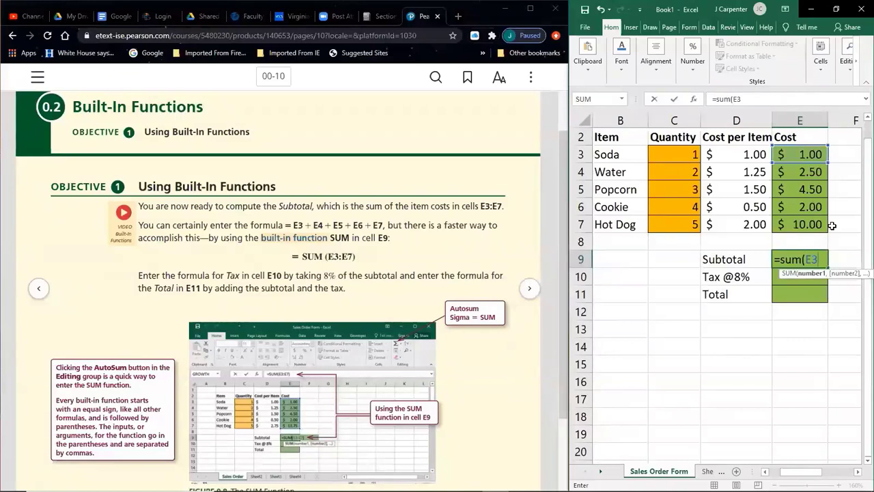
type(":")
type("E")
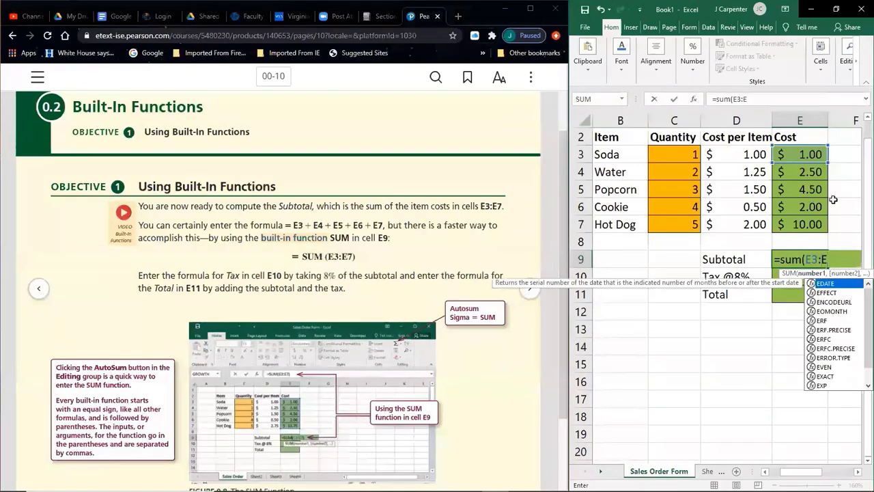
type("7")
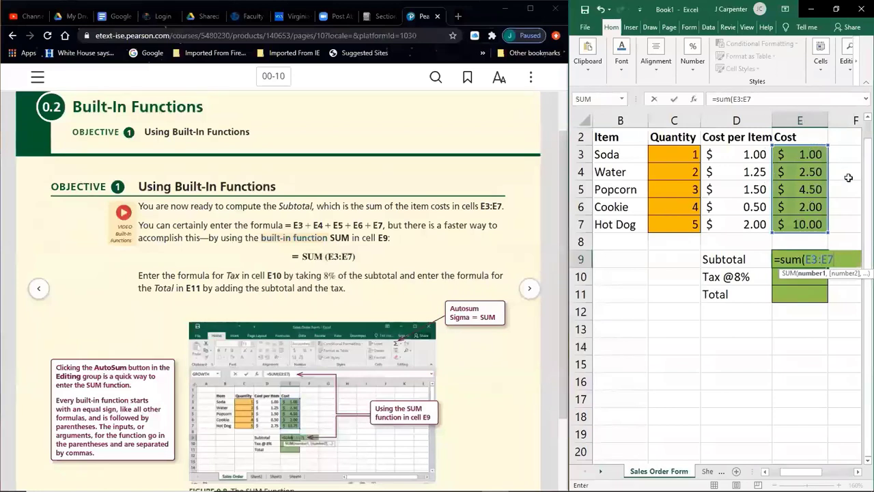
type(")")
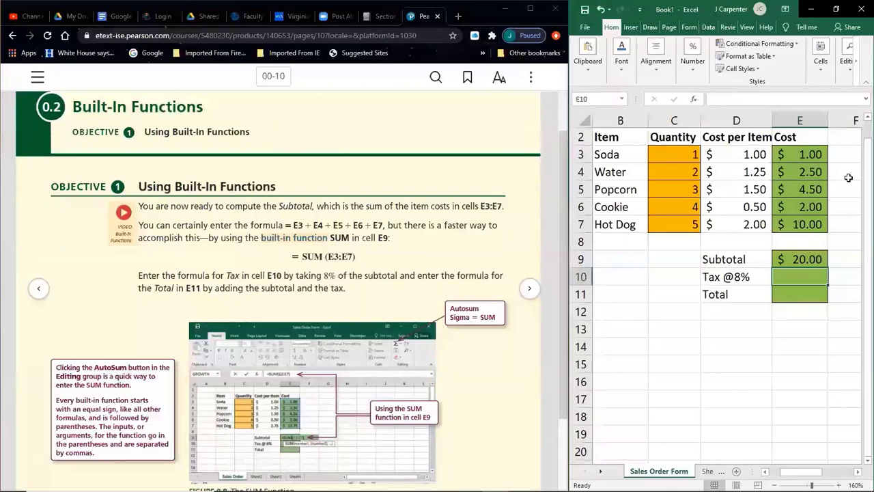
Test the subtotal by setting the Hot Dog quantity in C7 to 10, and restore it to 5.
left_click(680, 226)
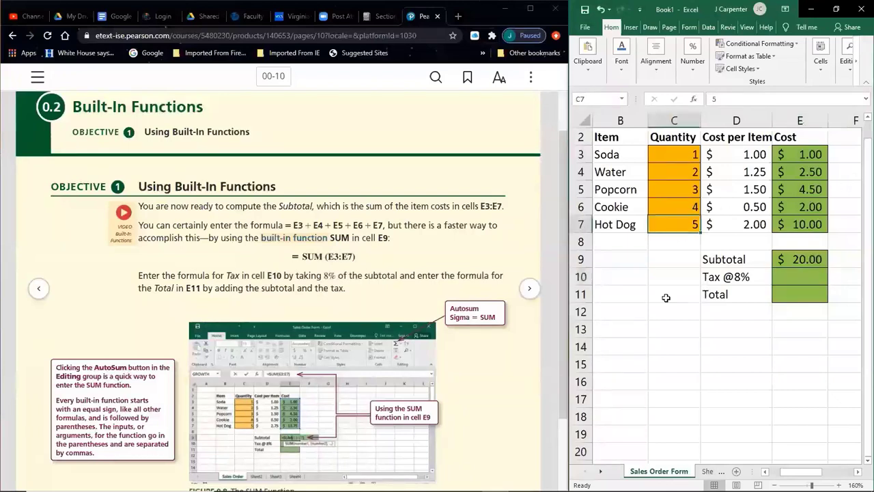
type("10")
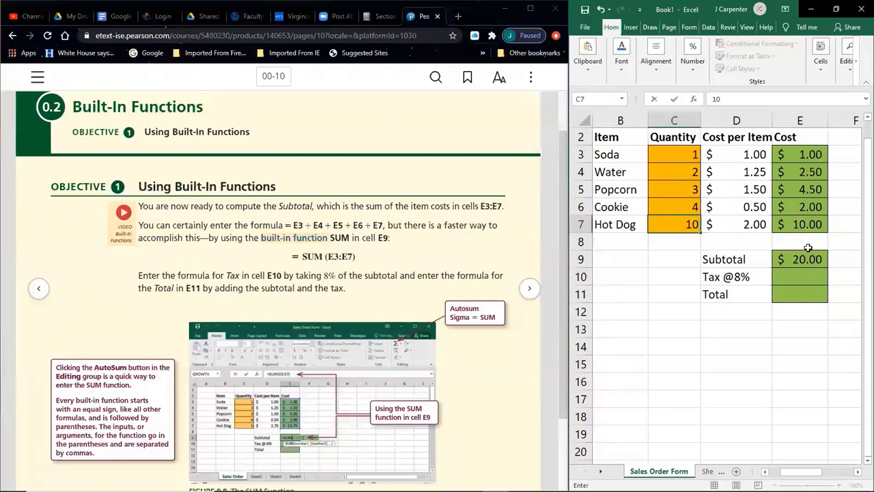
key("Return")
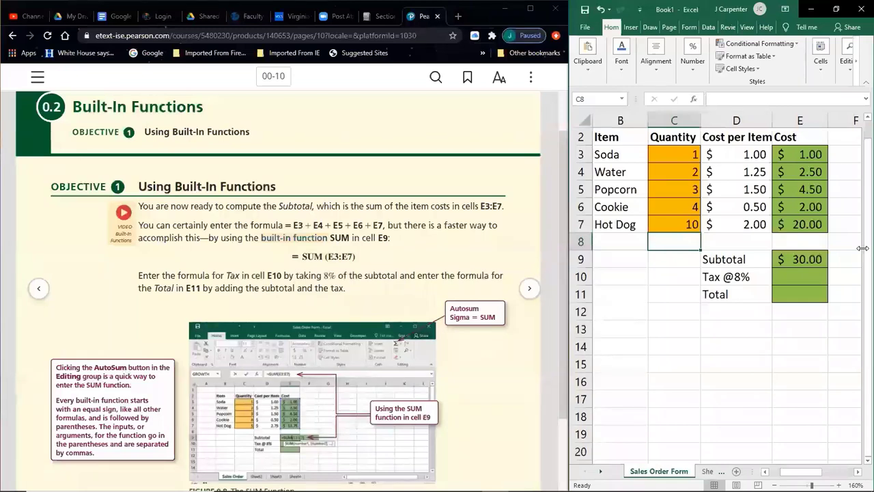
key("Up")
type("5")
key("Return")
Test the subtotal with a Popcorn quantity of 17 in C5, and undo that change.
left_click(658, 193)
type("17")
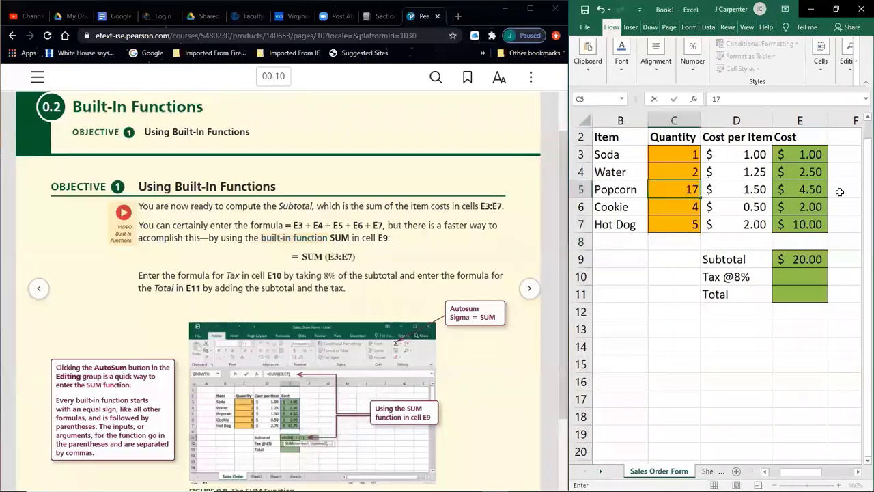
key("Return")
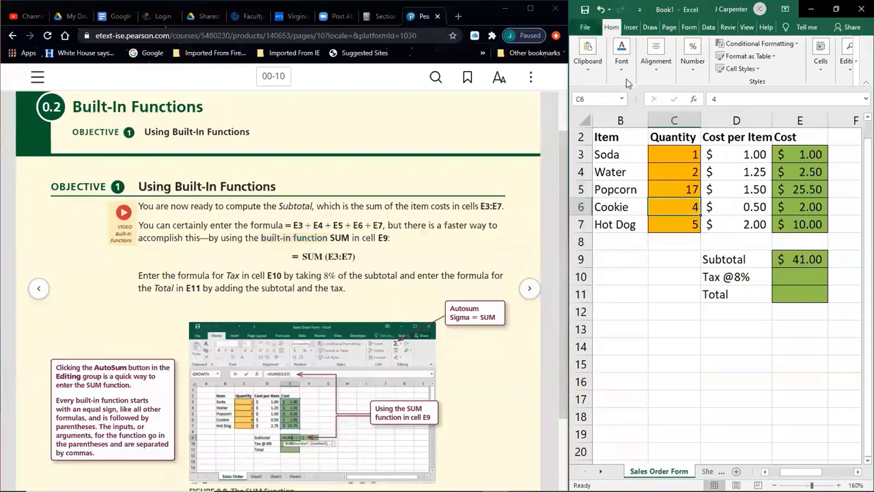
key("ctrl+z")
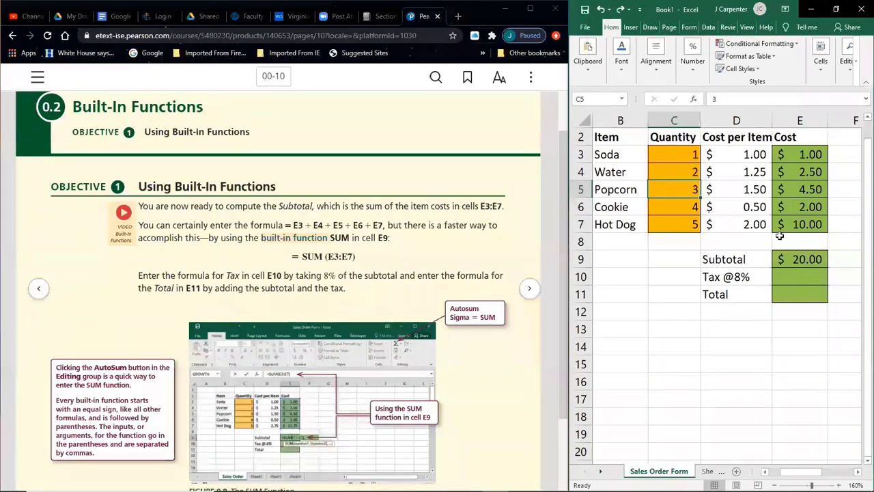
Select the Tax cell E10, review the sales tax formula in the Word notes by highlighting "sales tax rate", and return to the workbook.
left_click(791, 277)
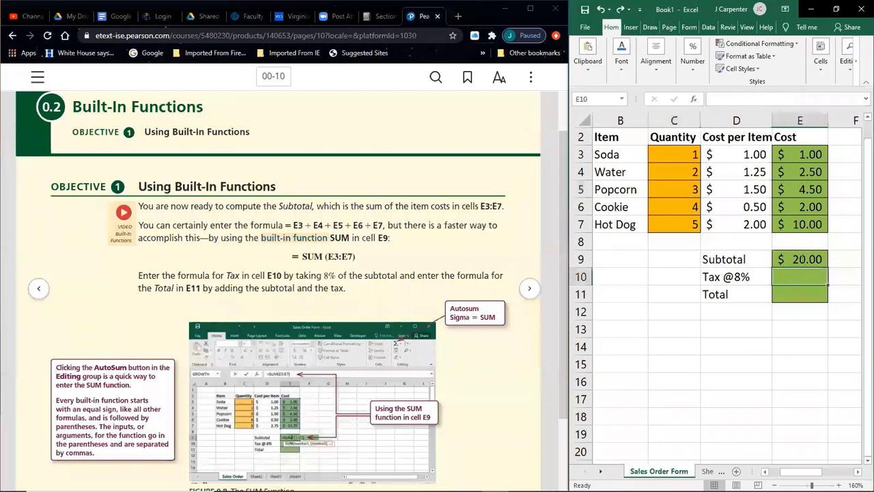
mouse_move(509, 467)
left_click(467, 480)
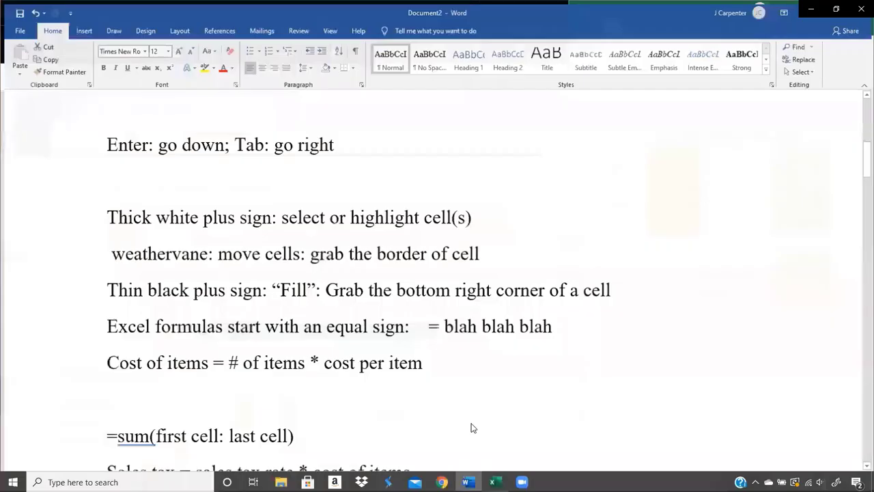
left_click(429, 410)
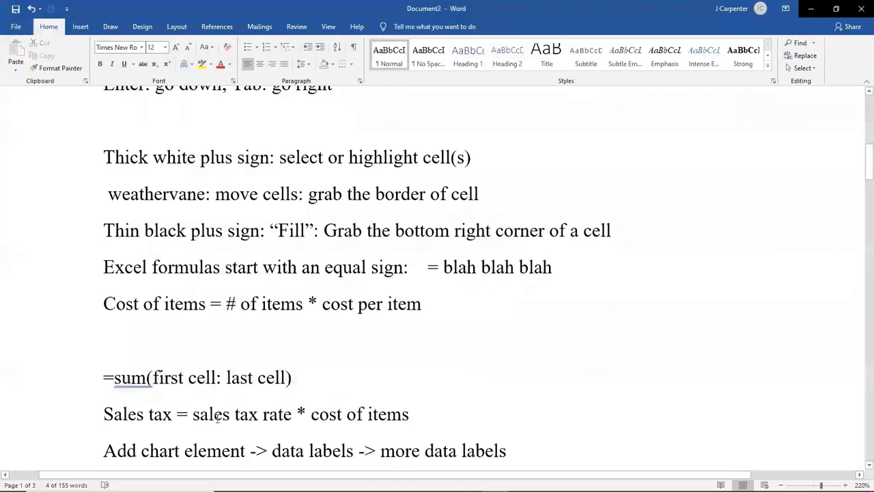
left_click_drag(209, 414, 296, 415)
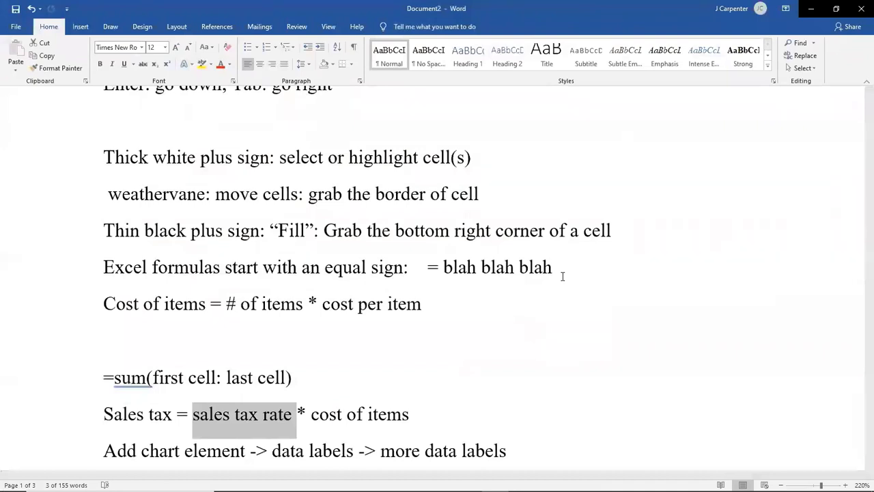
scroll(563, 276, "up", 1)
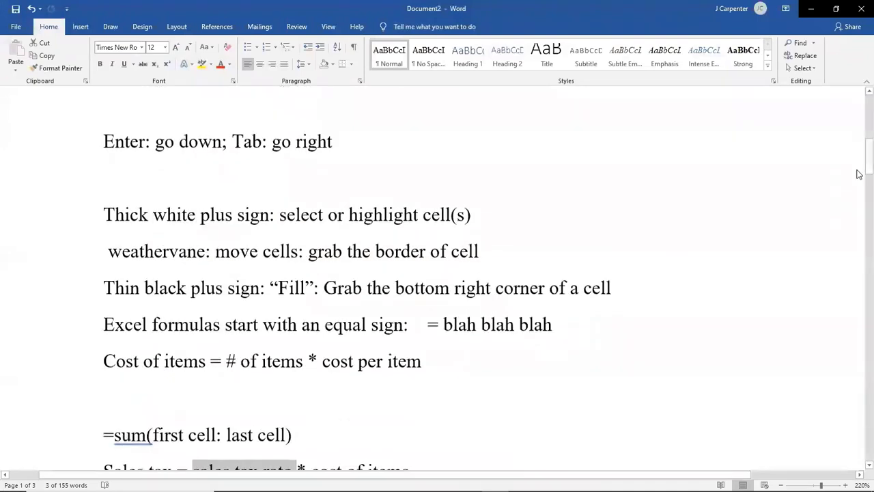
left_click_drag(859, 173, 858, 175)
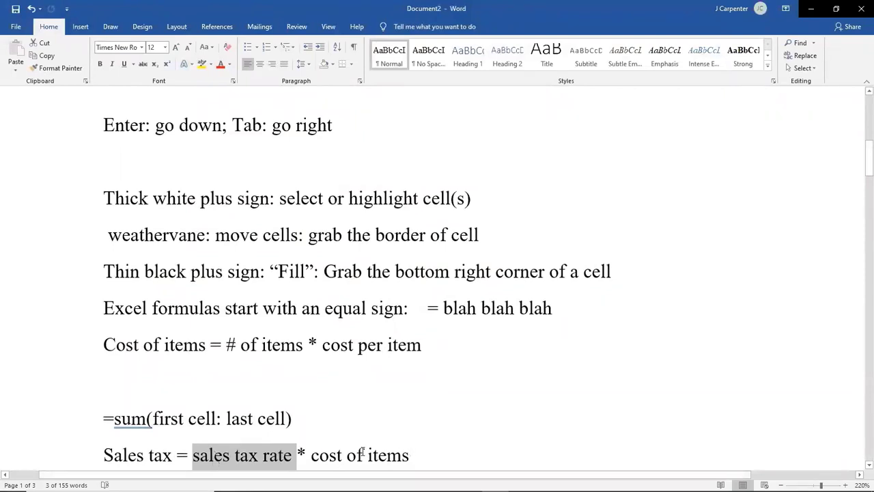
left_click(812, 10)
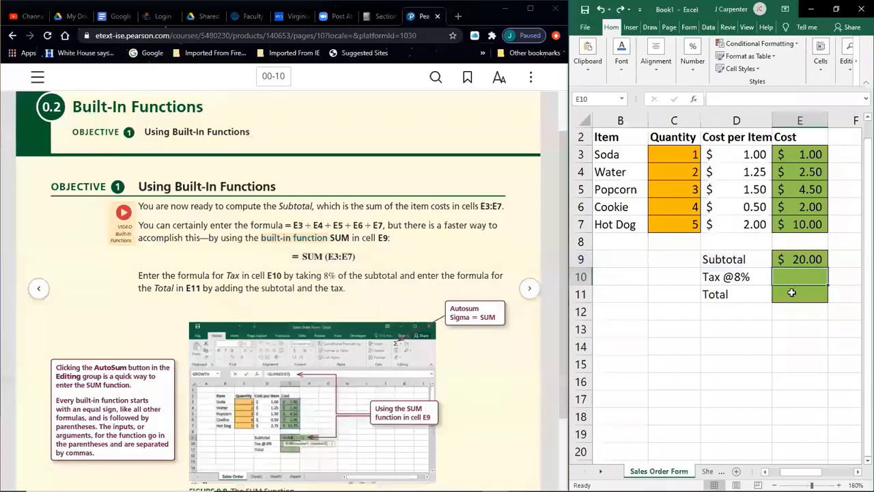
Enter the formula =8%*E9 in the Tax cell E10 to compute the tax from the subtotal.
type("=")
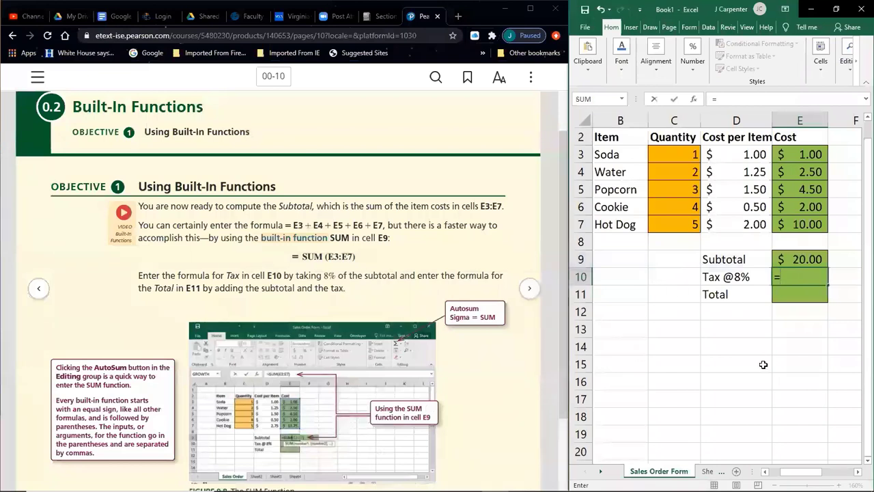
type("8%")
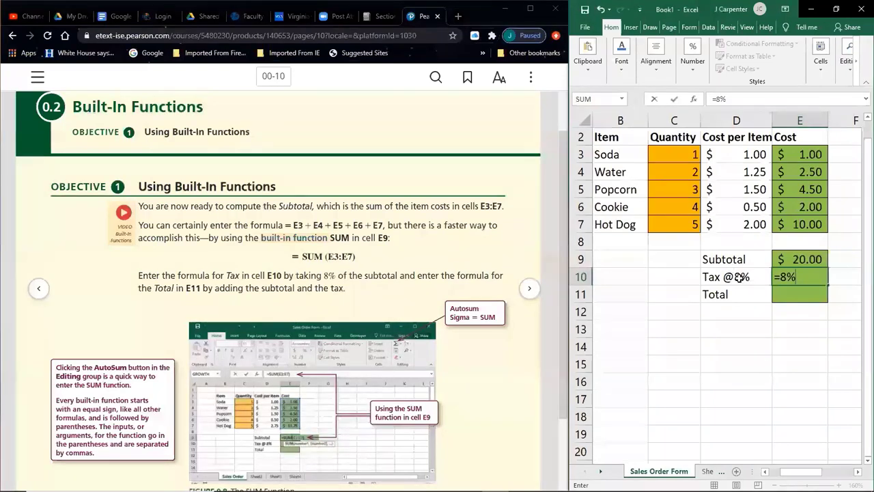
type("*")
left_click(802, 258)
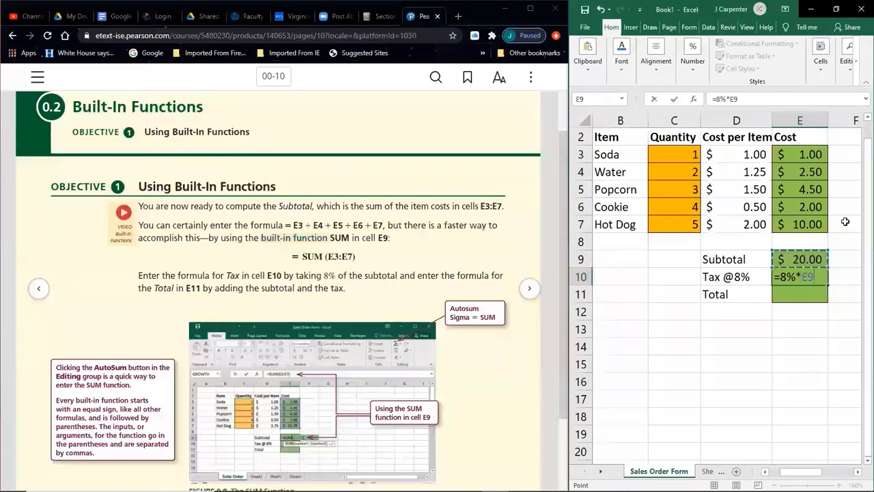
key("Return")
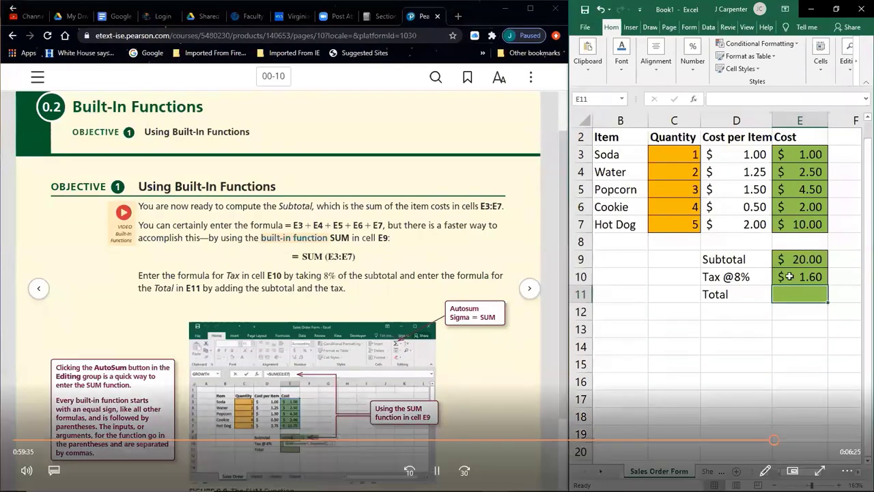
Try the formula =sum(E9:E10) in the Total cell E11, and undo it.
type("=sum(")
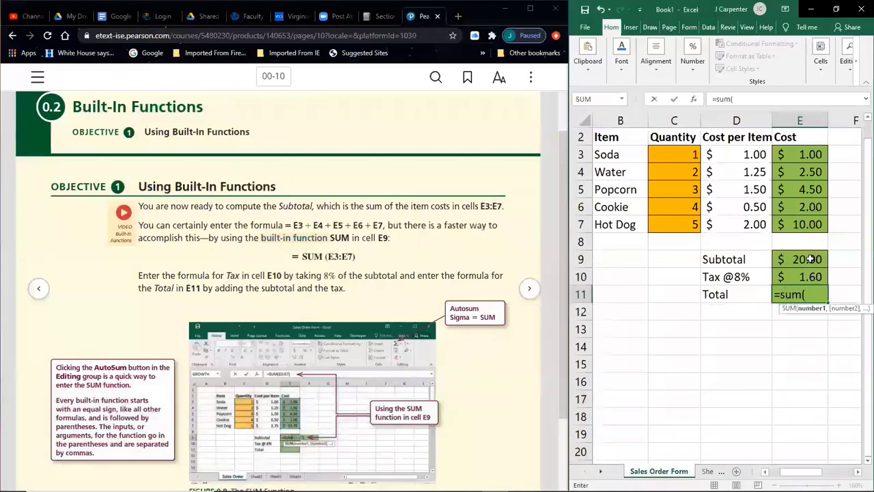
type("E9")
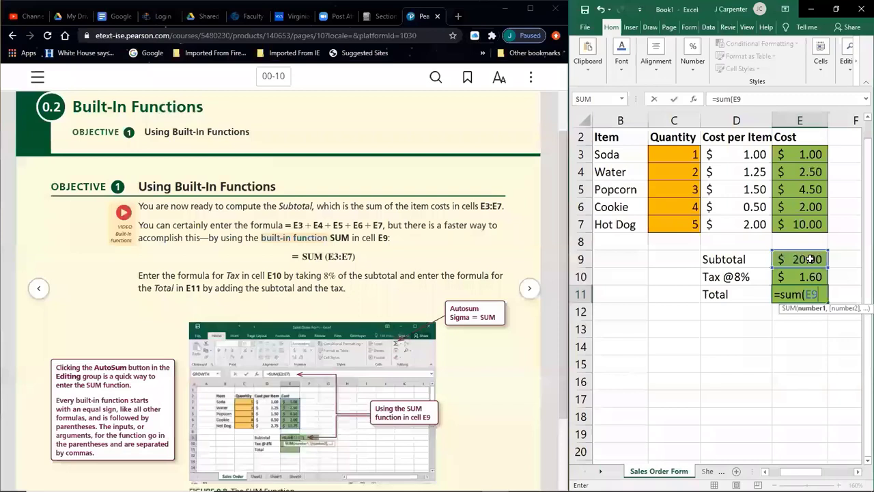
type(":E10)")
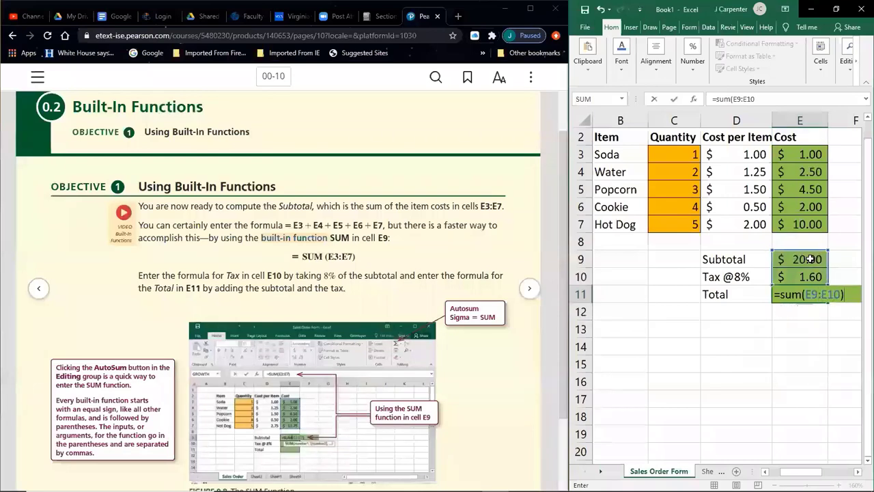
key("Return")
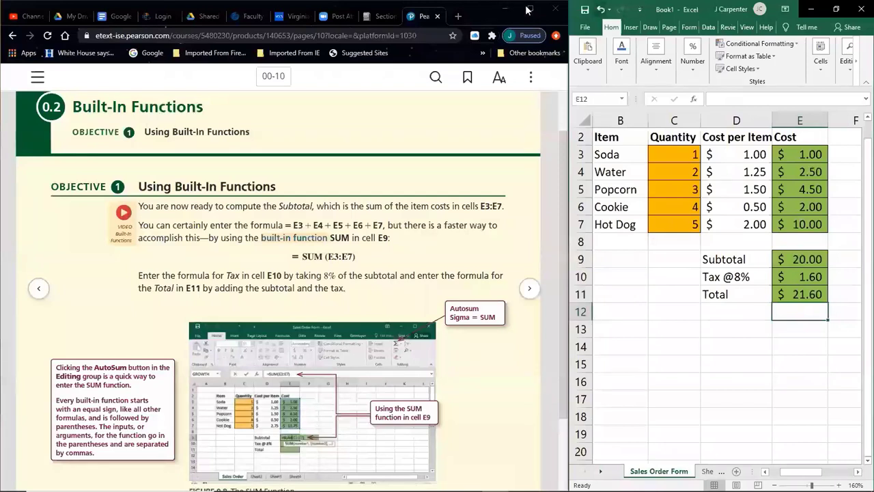
key("ctrl+z")
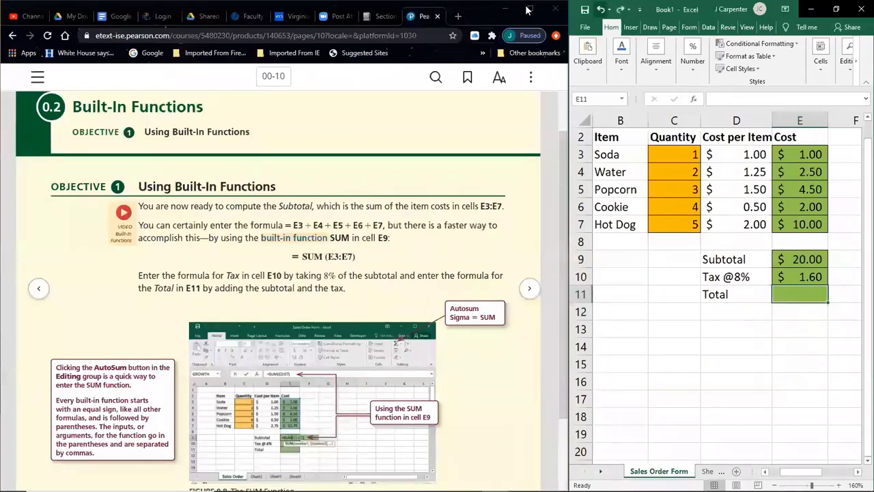
Enter the formula =E9+E10 in the Total cell E11 to add the subtotal and the tax.
type("=")
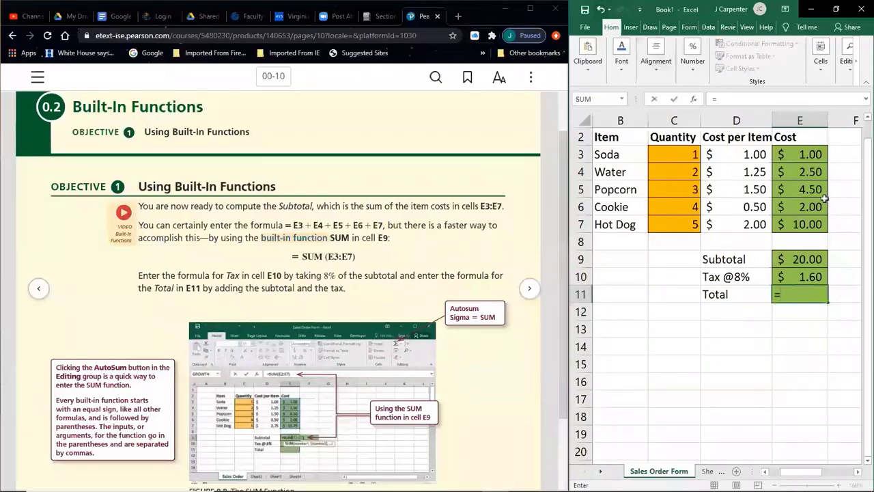
left_click(797, 260)
type("+")
left_click(797, 276)
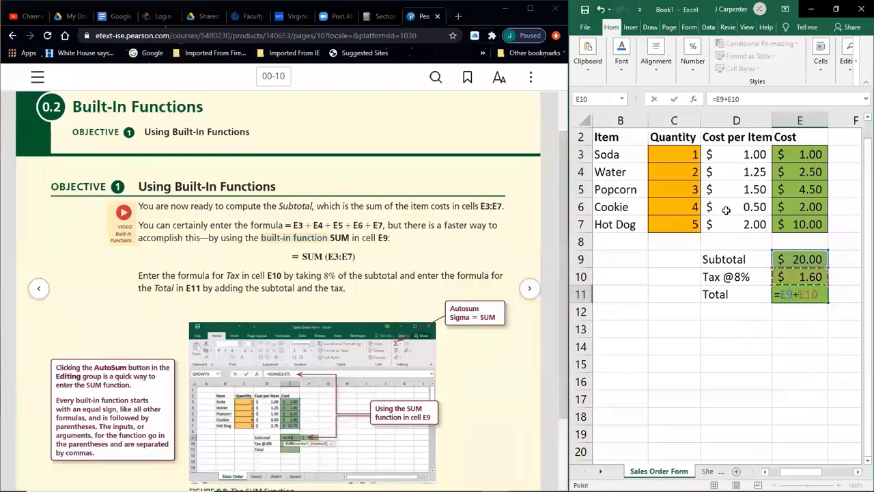
key("Return")
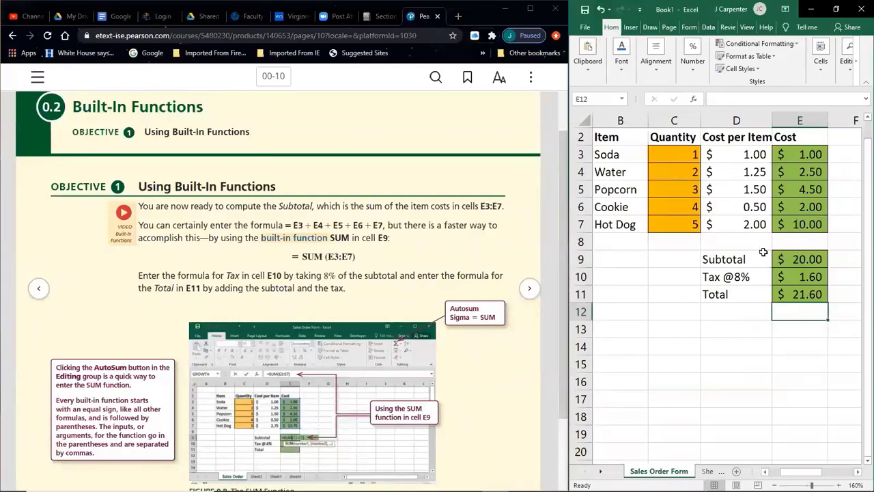
left_click(718, 324)
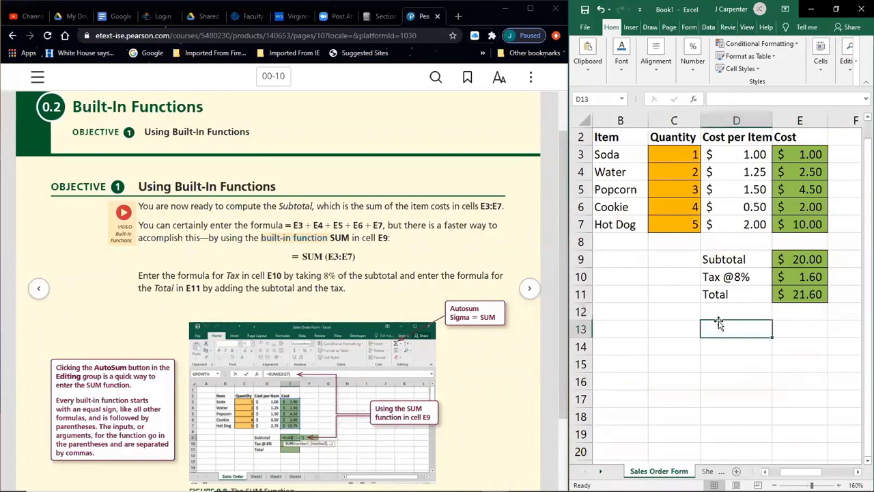
Clear the Subtotal cell E9 and rebuild its SUM formula by selecting the range E3:E7.
left_click(799, 260)
key("BackSpace")
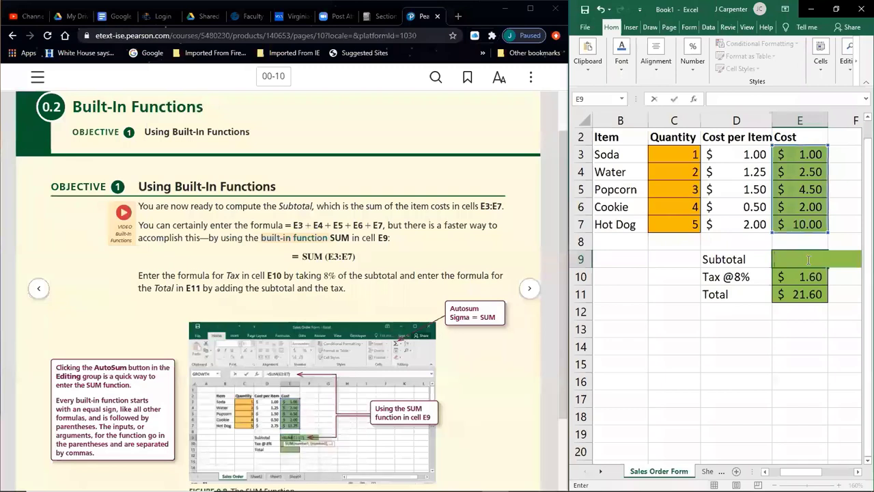
type("=sum(")
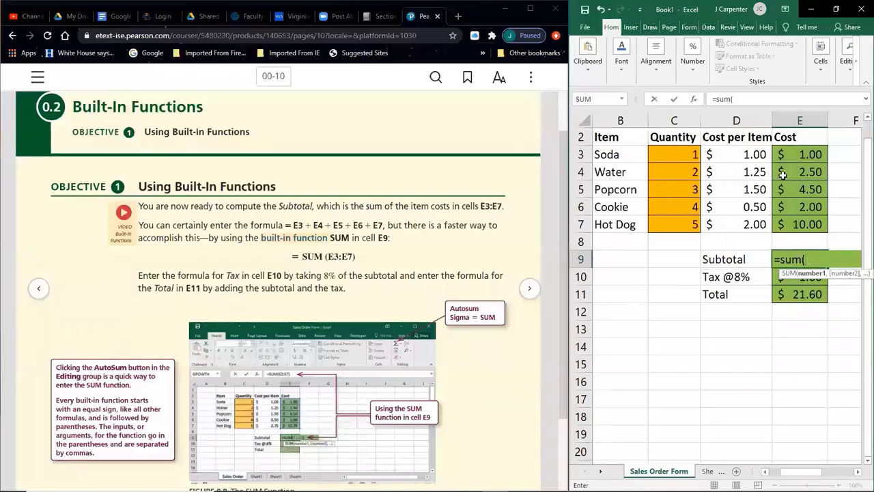
left_click(813, 154)
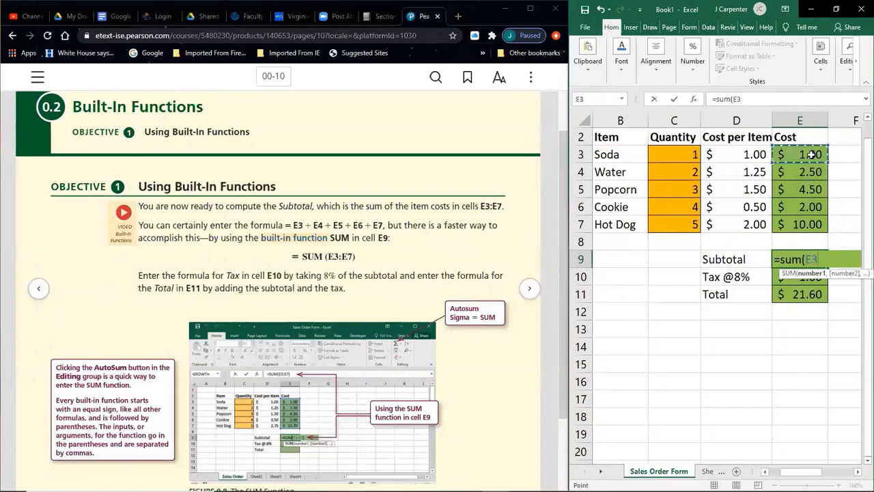
left_click_drag(811, 154, 810, 225)
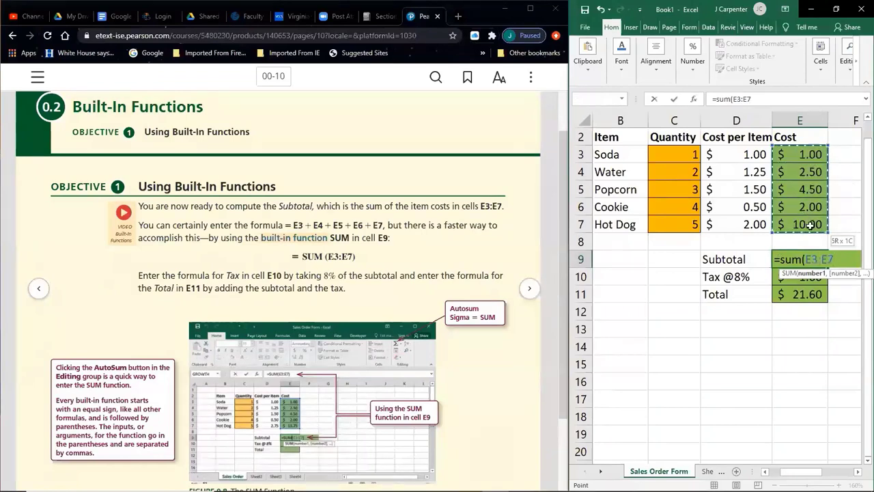
mouse_move(495, 133)
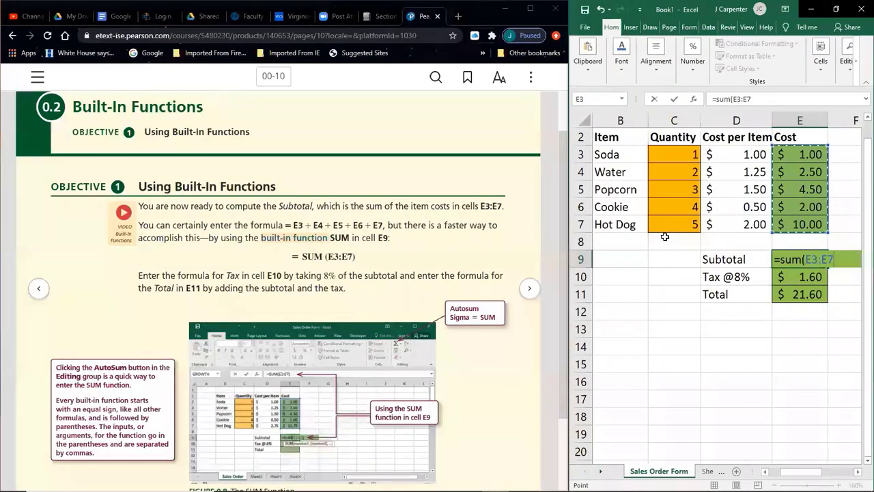
key("Return")
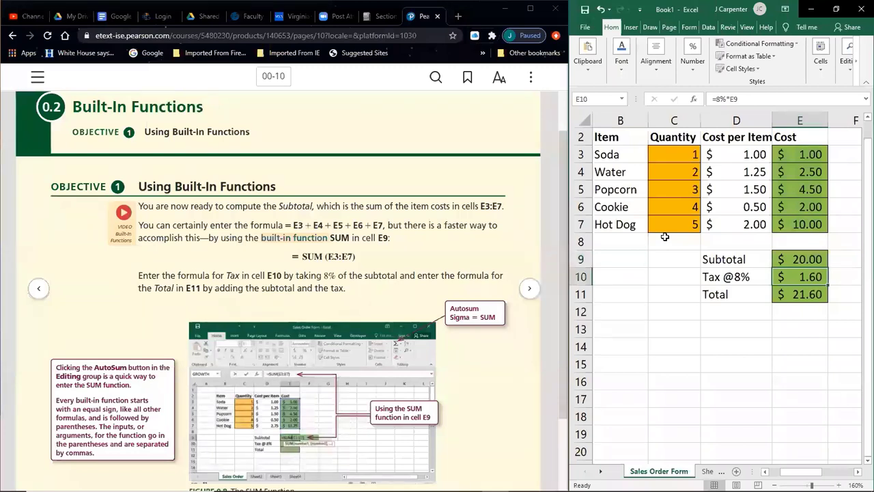
Go to eText page 00-11, highlight the basic functions SUM, AVERAGE, MAX, MIN and COUNT, and return to the workbook.
left_click(530, 289)
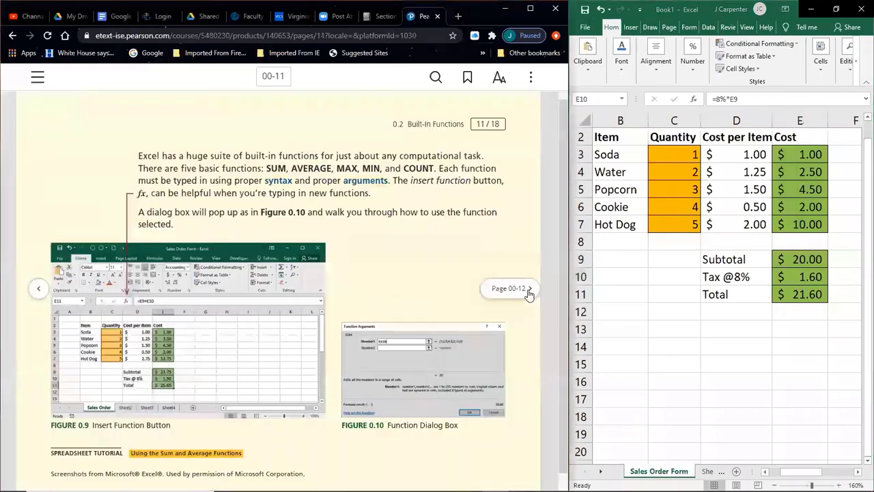
left_click_drag(266, 167, 435, 168)
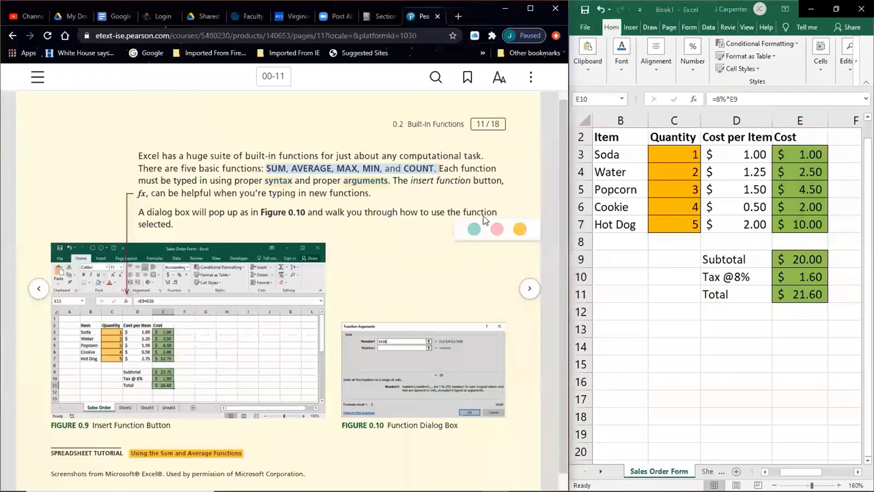
left_click(673, 263)
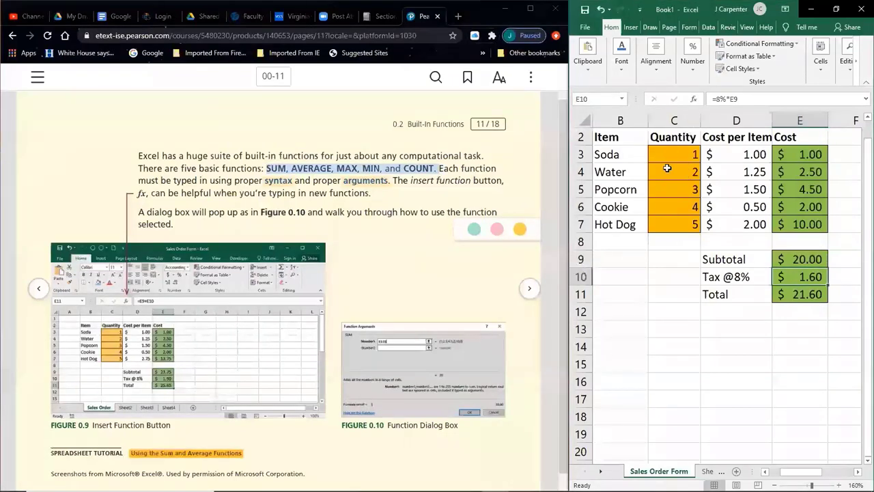
Demonstrate the AVERAGE function on the quantities C3:C7 in cell B15, and clear that cell.
left_click(627, 358)
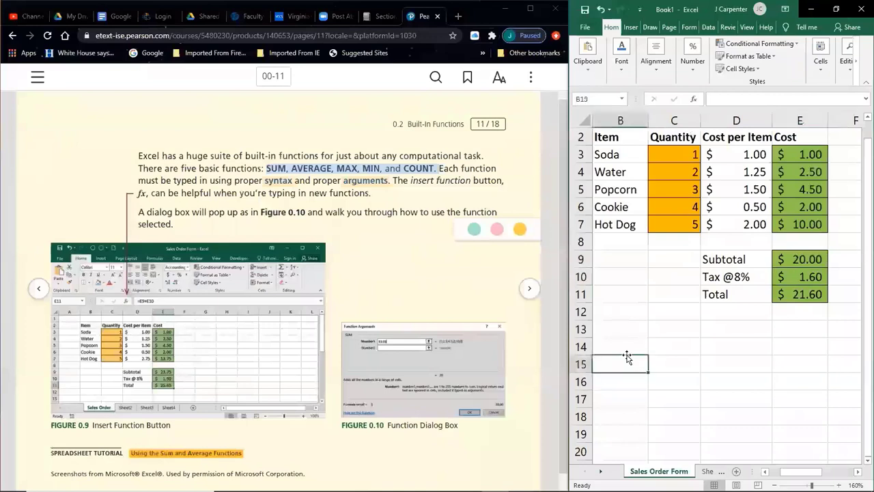
type("=average(")
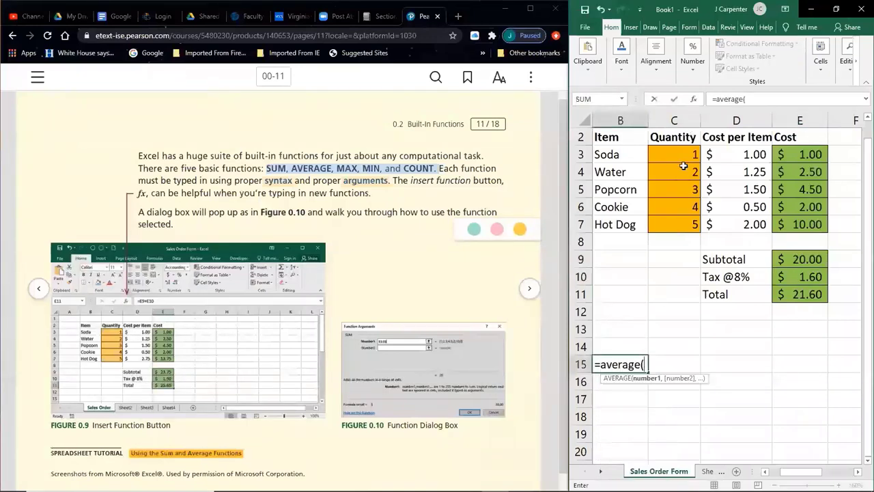
left_click_drag(683, 154, 680, 225)
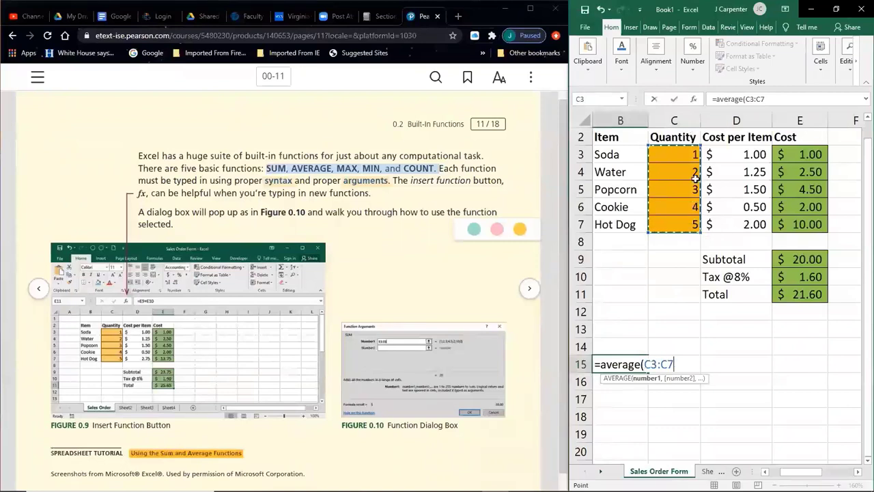
key("Return")
left_click(635, 364)
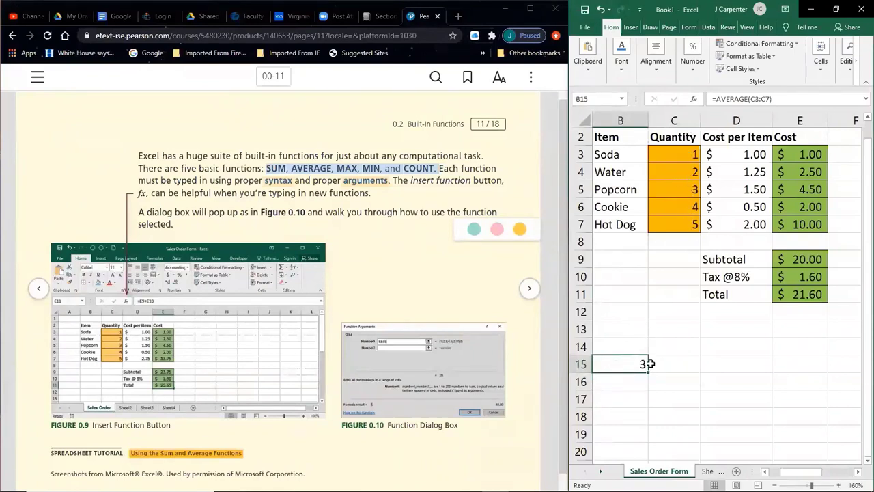
key("BackSpace")
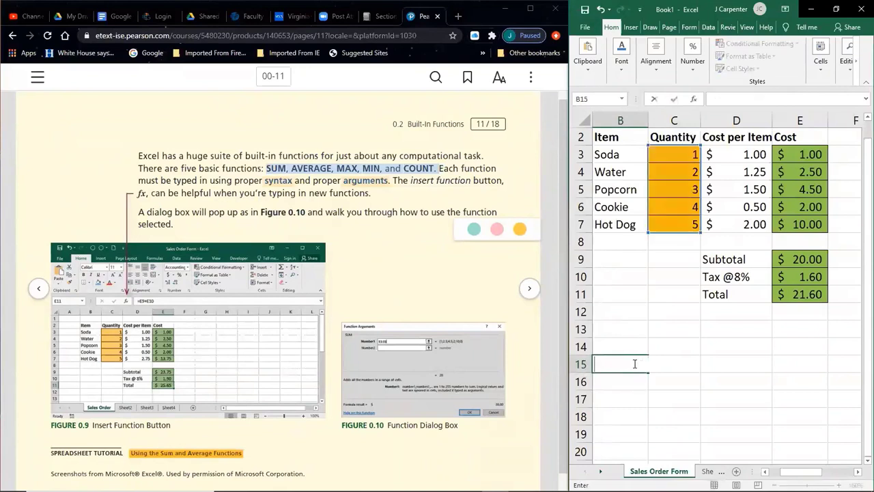
left_click(623, 344)
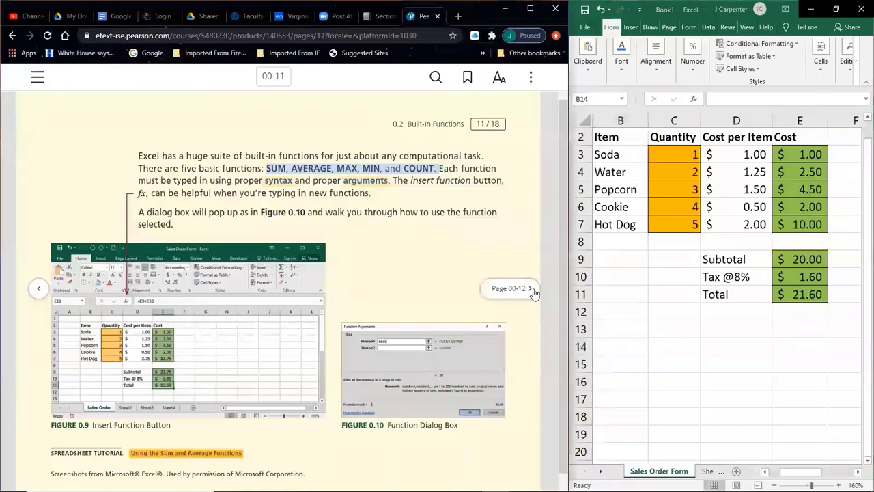
Examine the spreadsheet template and cell-naming section on eText page 00-12.
left_click(534, 291)
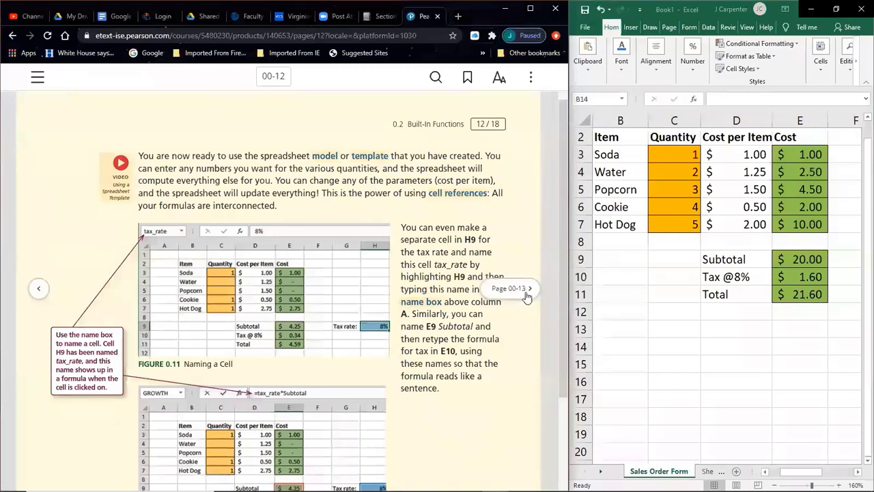
left_click(527, 293)
left_click(39, 290)
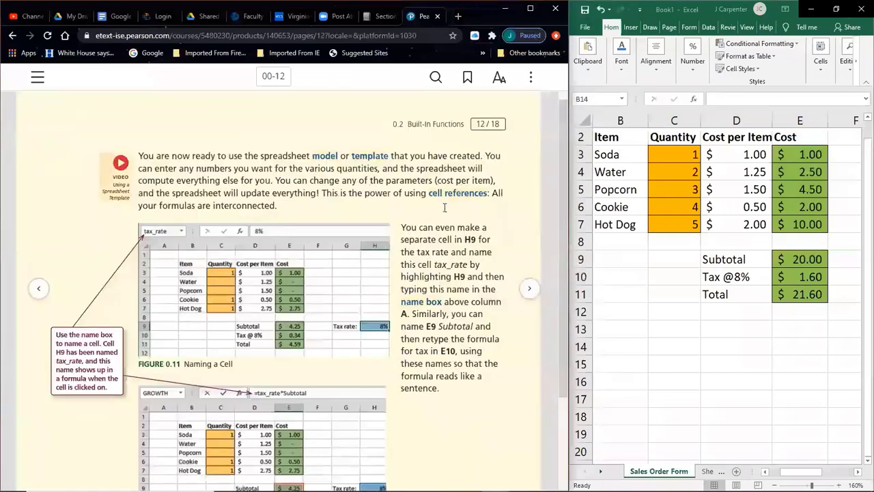
scroll(445, 207, "down", 1)
Change the tax rate in the Tax cell E10 formula to 4%, giving =4%*E9.
left_click(730, 273)
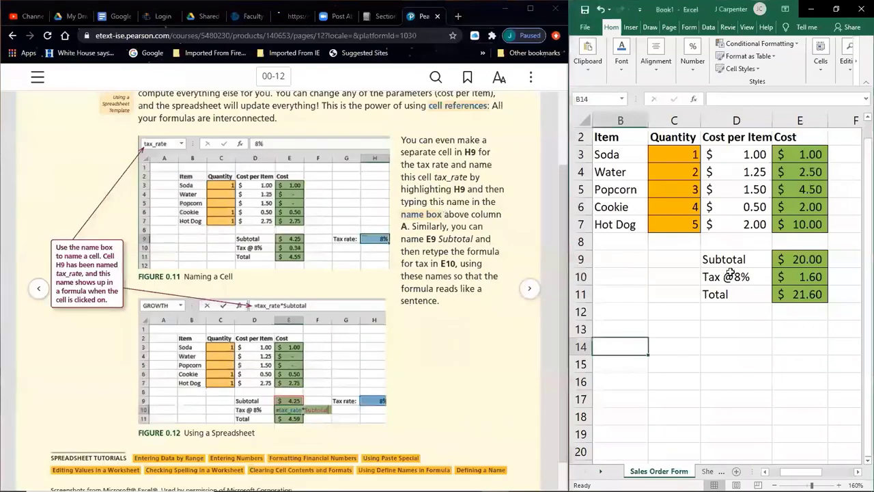
left_click(730, 274)
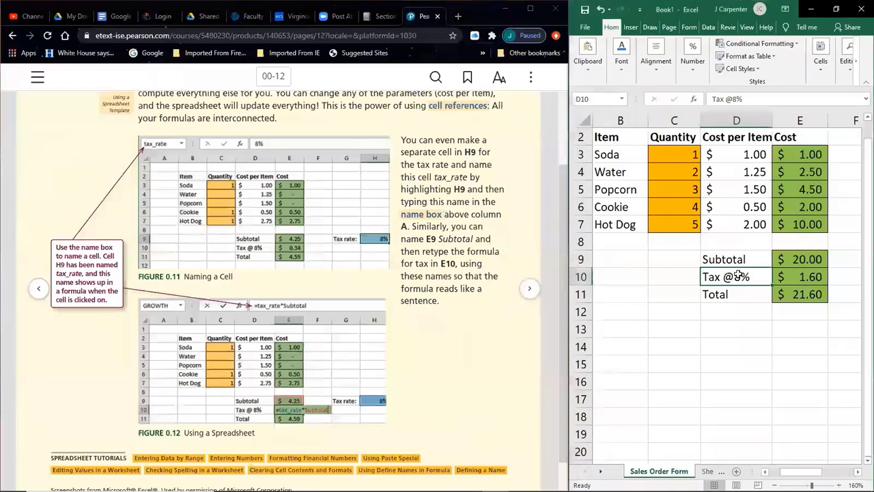
left_click(810, 276)
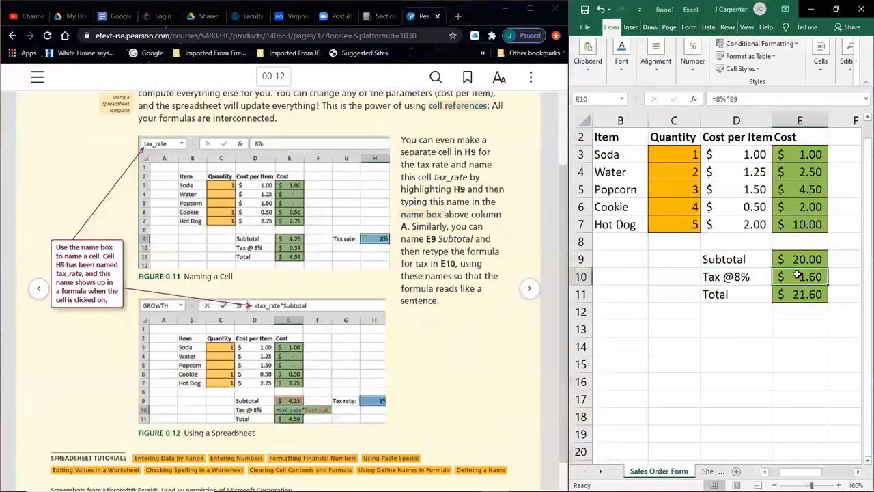
double_click(797, 275)
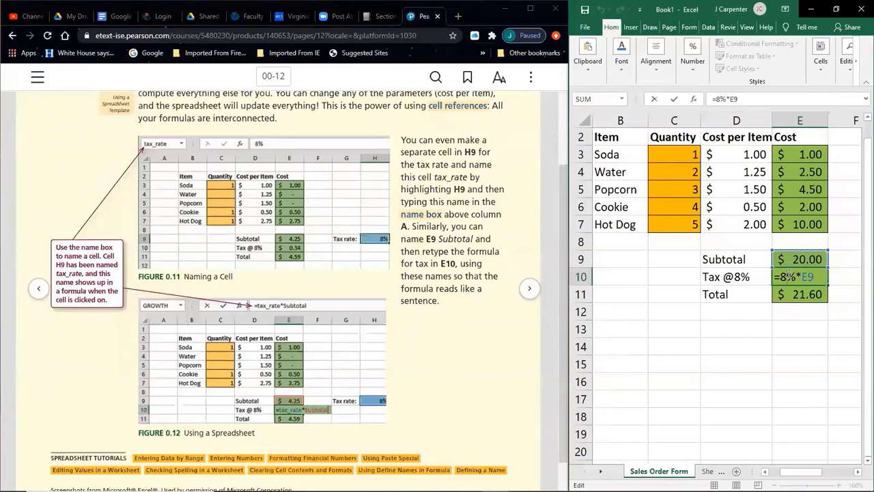
double_click(789, 274)
type("4")
key("Return")
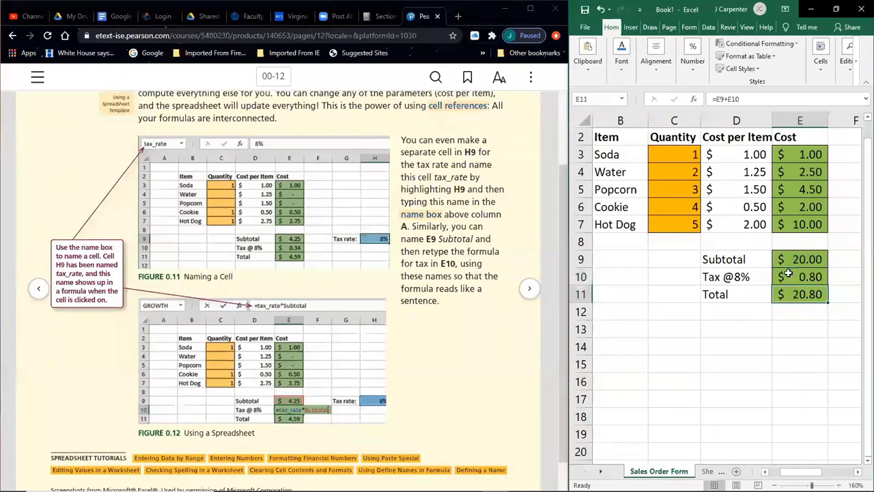
Undo the last tax-rate change in the E10 formula and expand the workbook window to full screen.
left_click(766, 278)
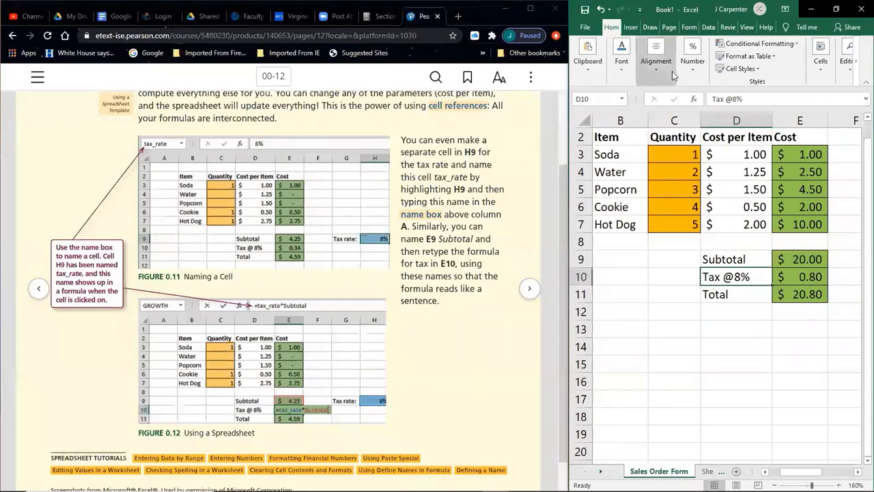
left_click(600, 9)
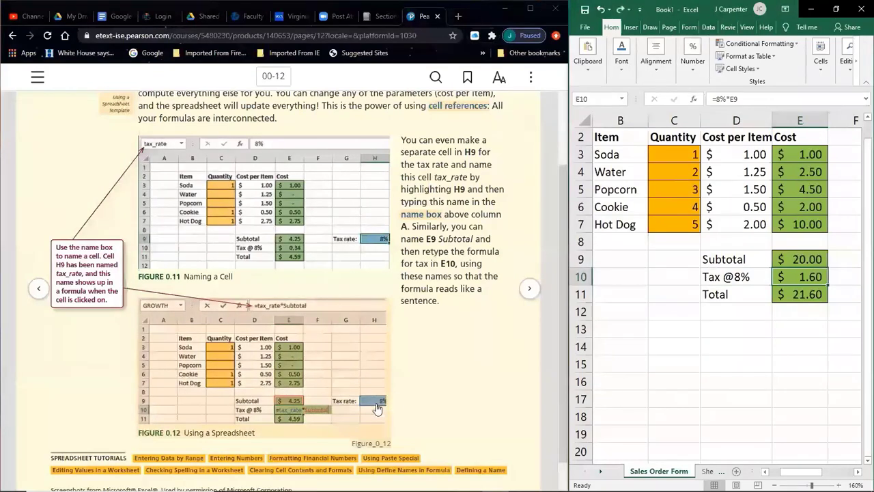
left_click(836, 9)
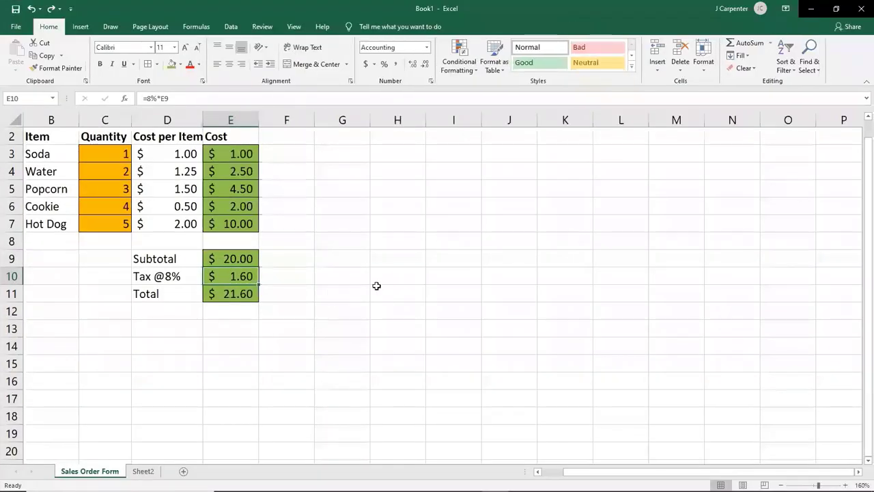
Enter the label Tax Rate in G9 and the rate 5% in the adjacent cell H9.
left_click(360, 252)
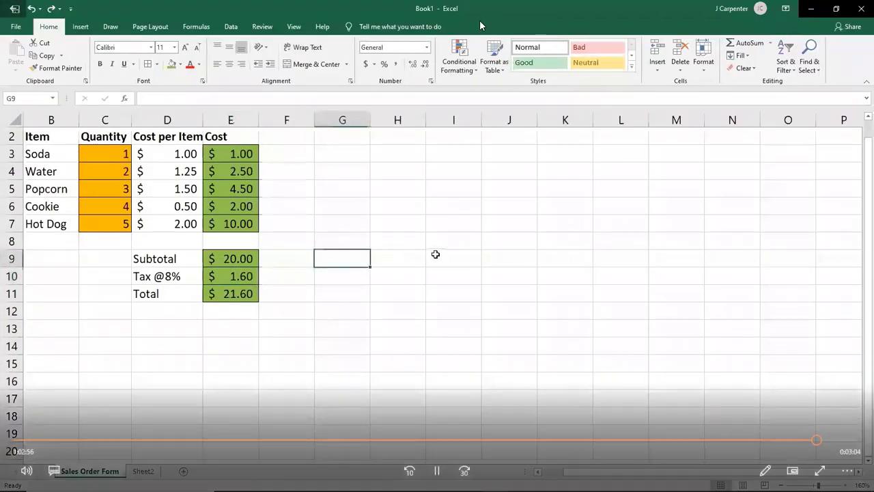
type("Tax Rate")
key("Tab")
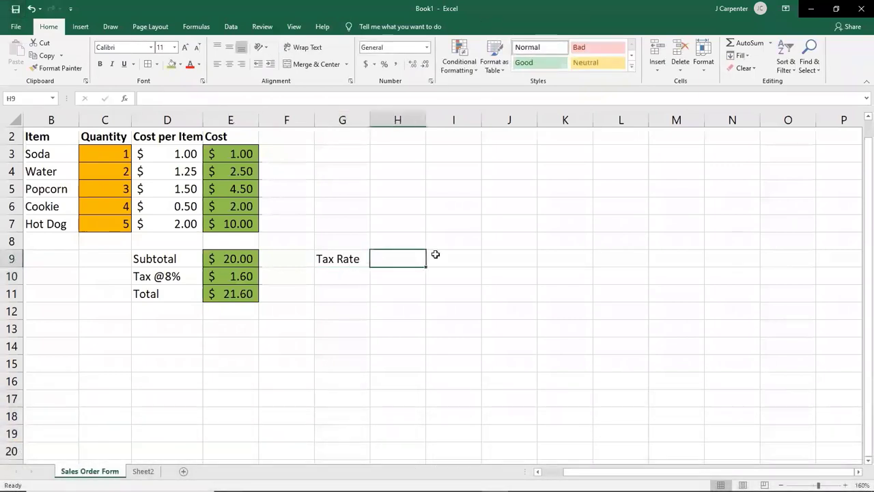
type("5%")
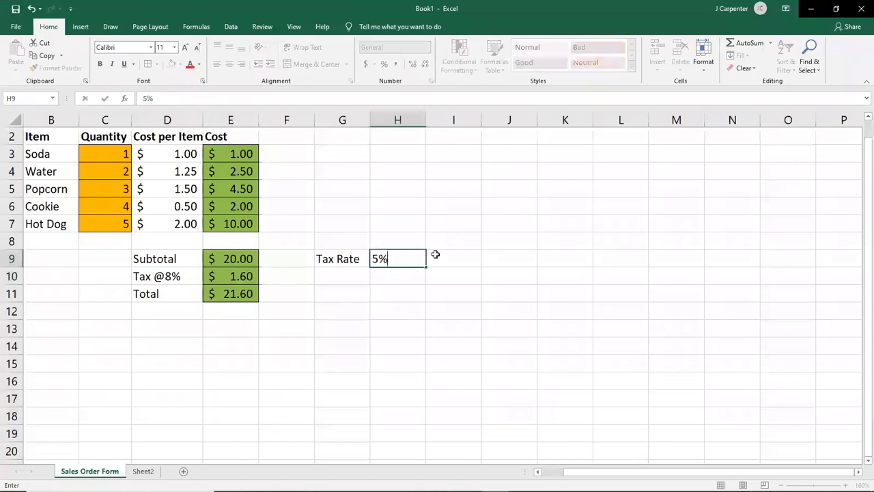
key("Return")
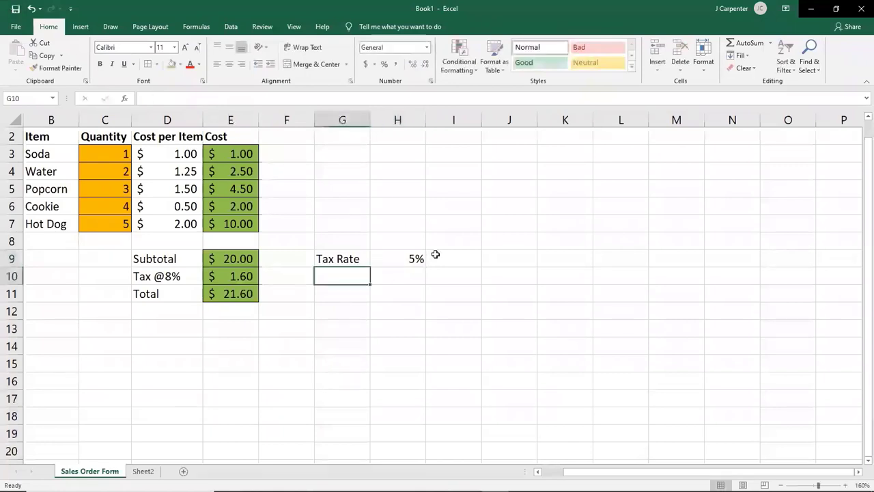
Replace the tax label in D10 with Sales Tax.
left_click(171, 278)
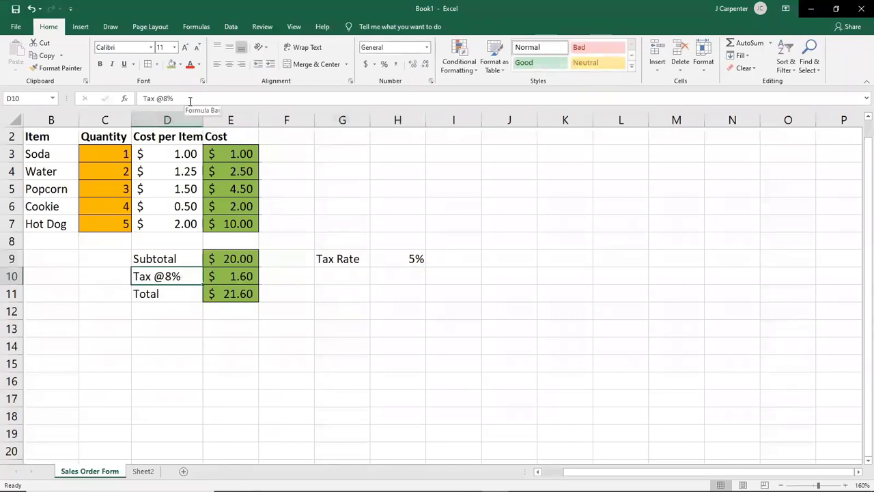
key("BackSpace")
type("Tax")
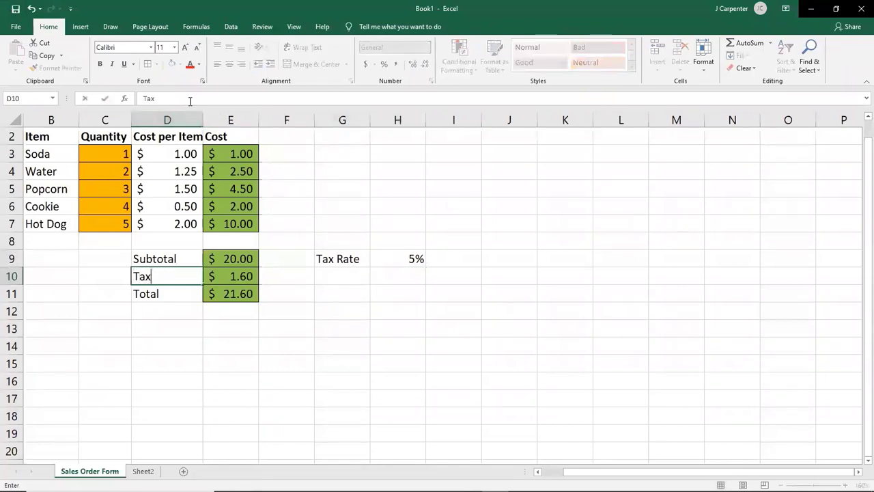
key("BackSpace")
key("BackSpace")
key("BackSpace")
type("Sales Tax")
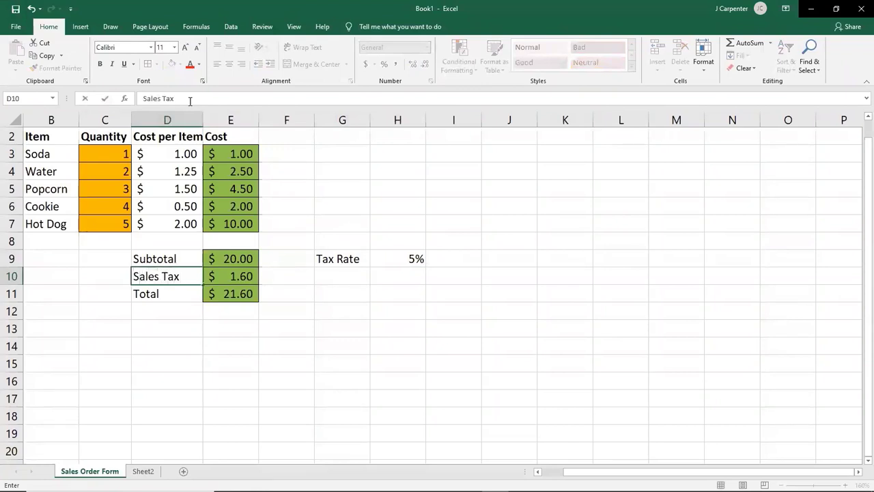
key("Return")
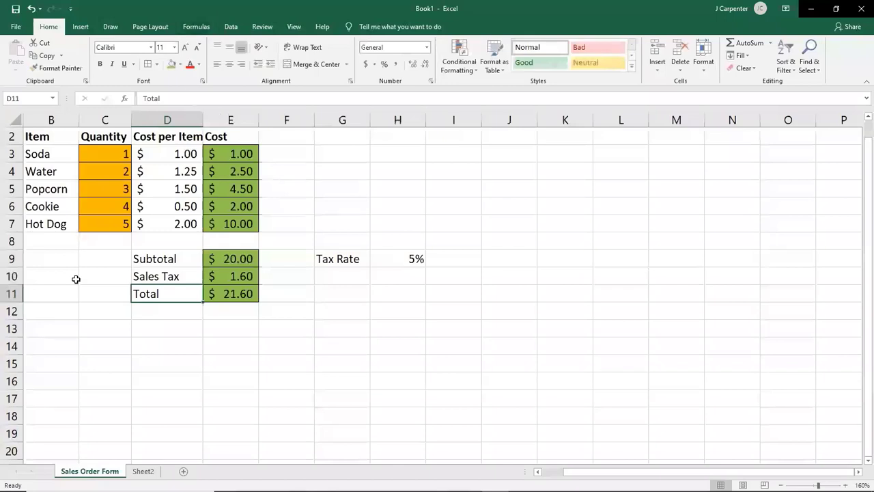
Replace the Sales Tax formula in E10 with =H9*E9, multiplying the tax-rate cell by the subtotal.
left_click(232, 276)
left_click(381, 263)
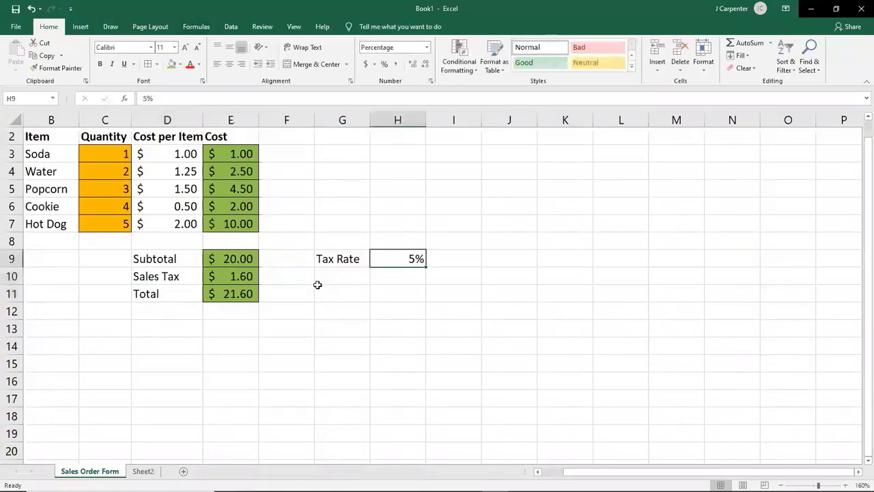
double_click(229, 276)
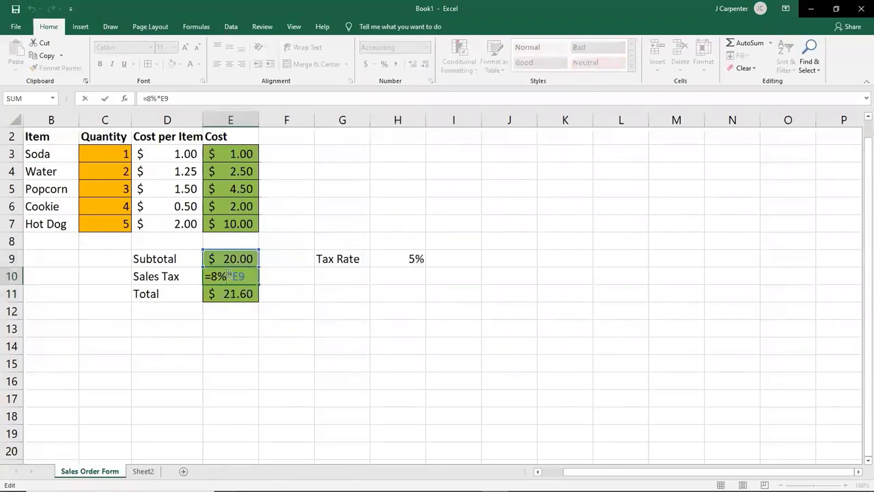
left_click_drag(252, 279, 219, 276)
key("BackSpace")
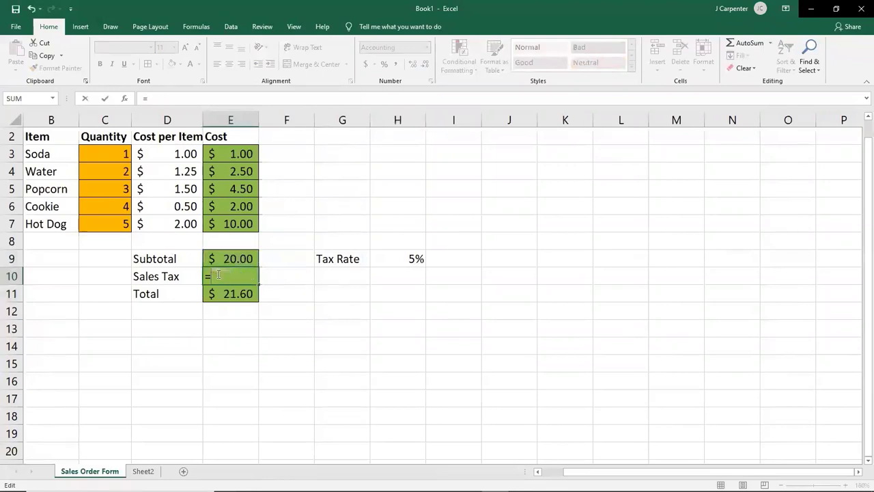
left_click(401, 259)
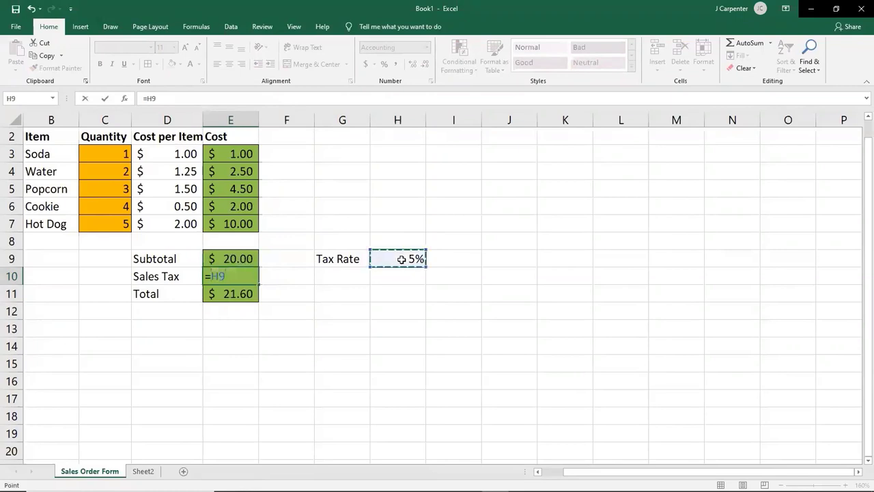
type("*")
left_click(230, 259)
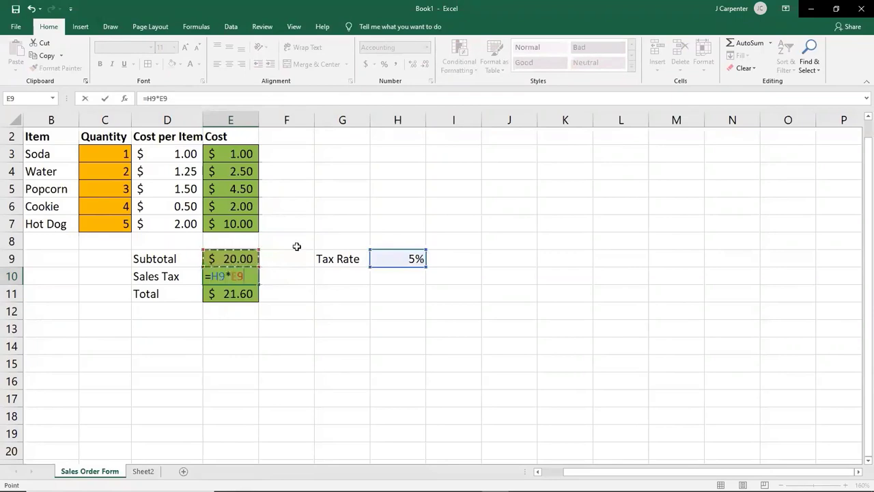
key("Return")
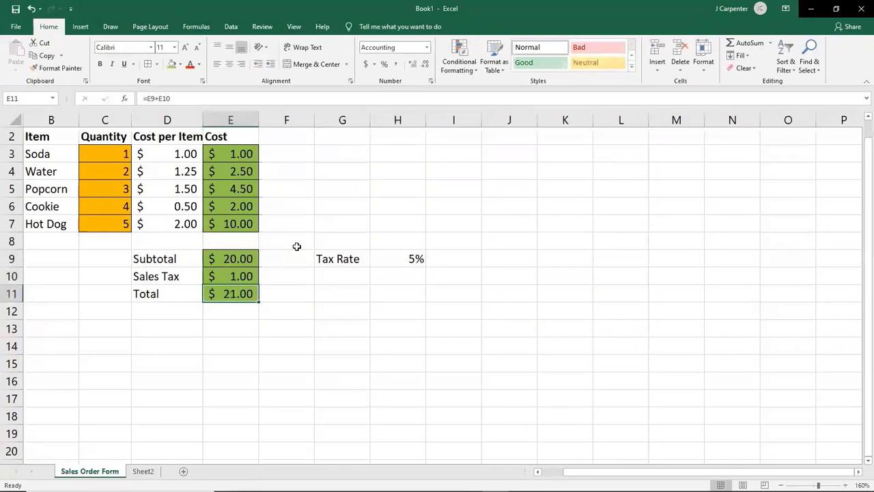
Try tax rates of 8% and 0% in H9.
left_click(396, 259)
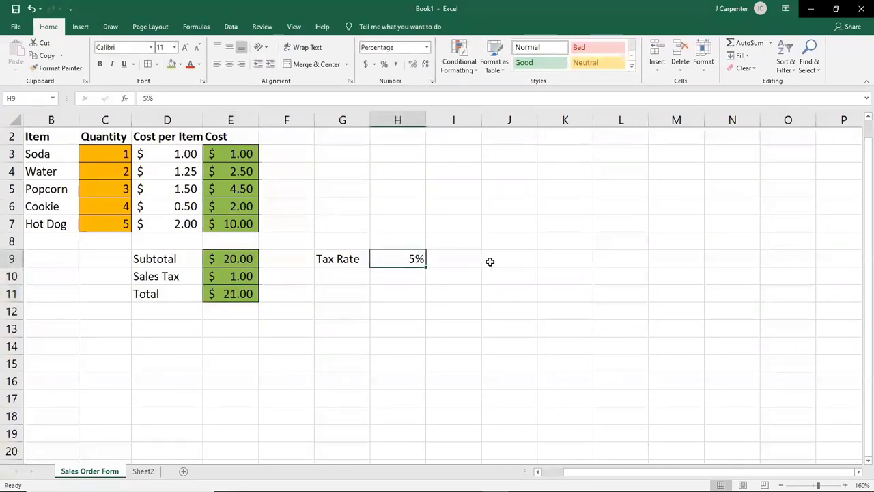
type("8")
key("Return")
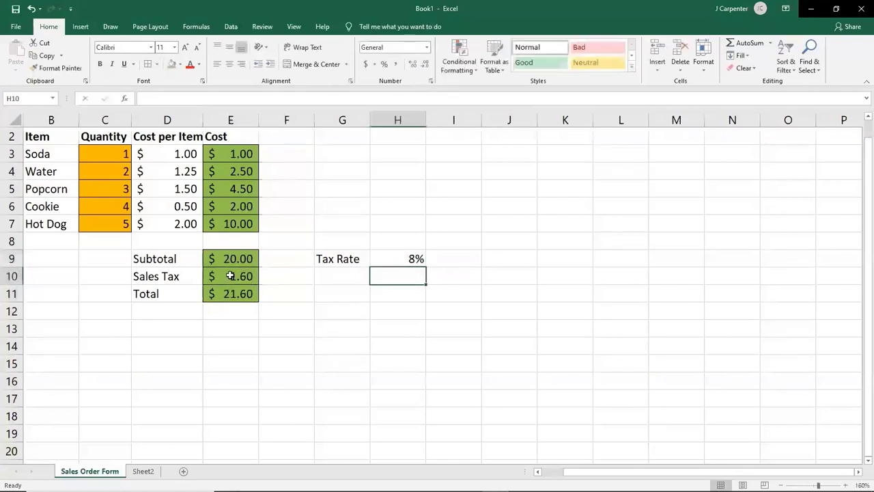
left_click(397, 259)
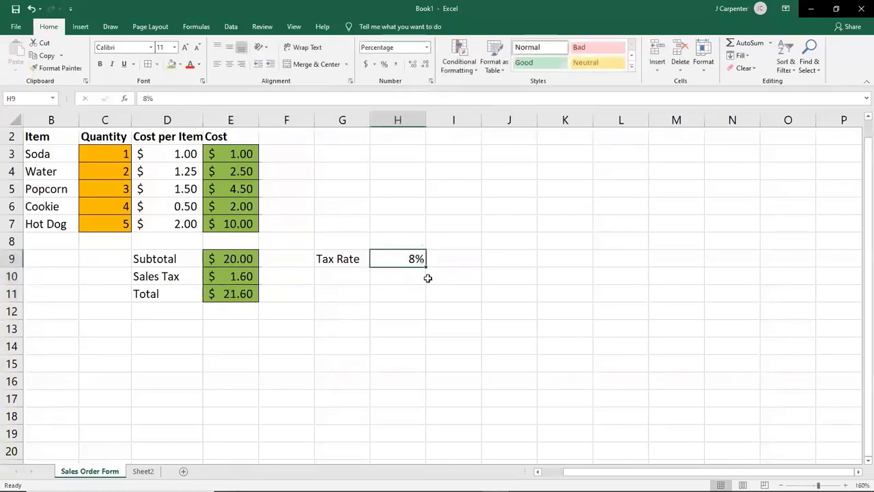
type("0")
key("Return")
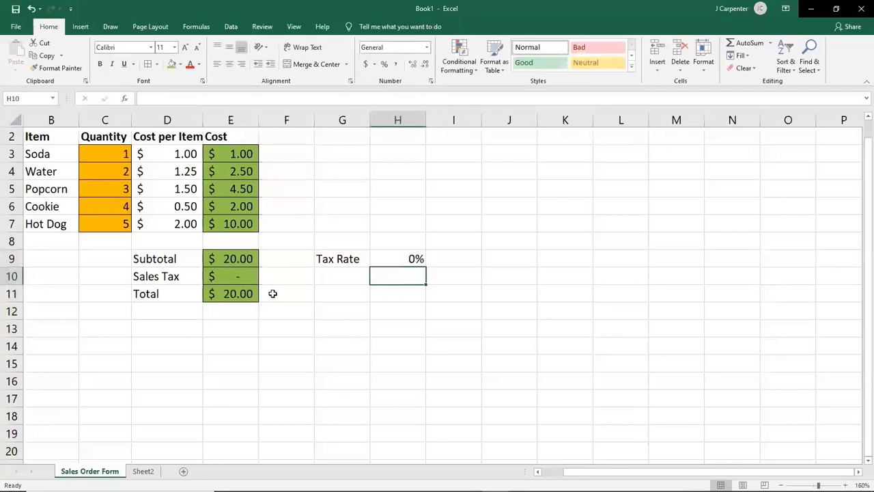
Set the tax rate in H9 to 12%.
left_click(397, 262)
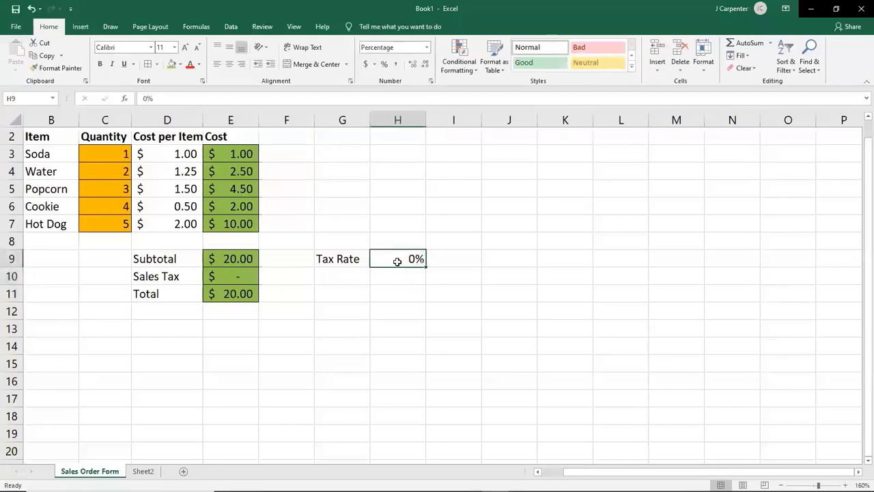
type("11")
key("BackSpace")
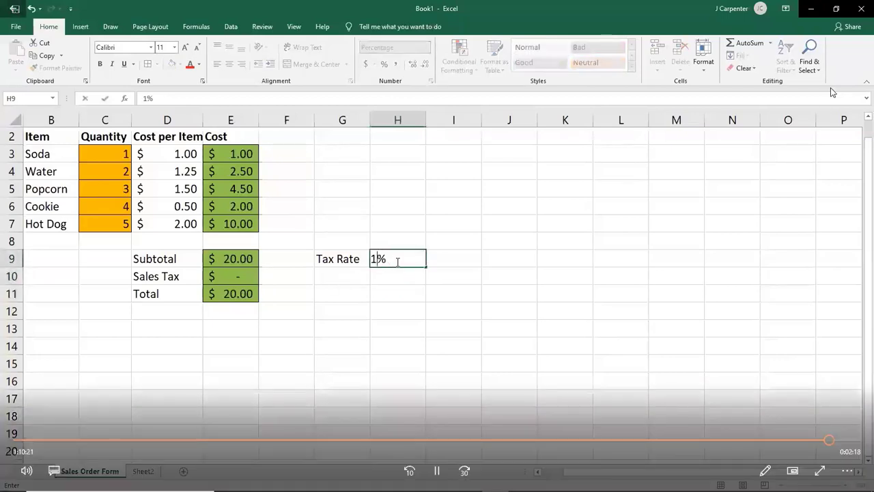
type("2")
key("Return")
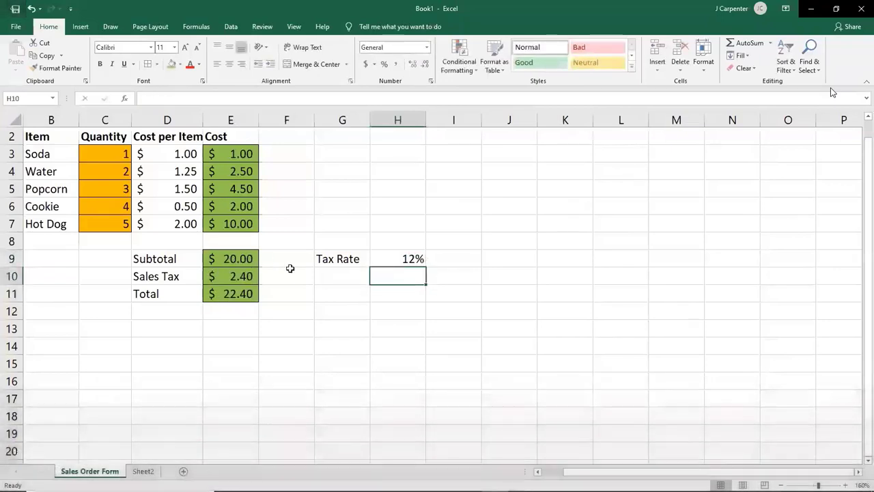
left_click(382, 262)
left_click(362, 257)
left_click(395, 256)
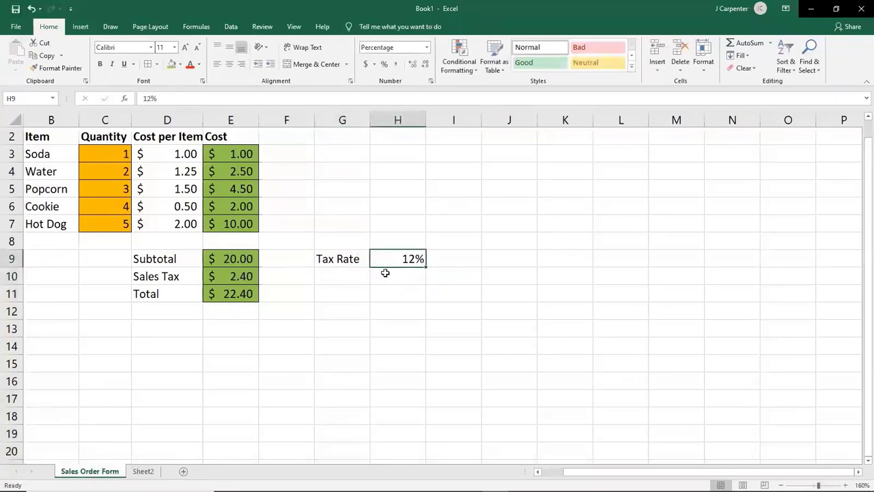
Set the quantities to 100 for Popcorn, 45 for Cookie and 800 for Hot Dog.
left_click(92, 189)
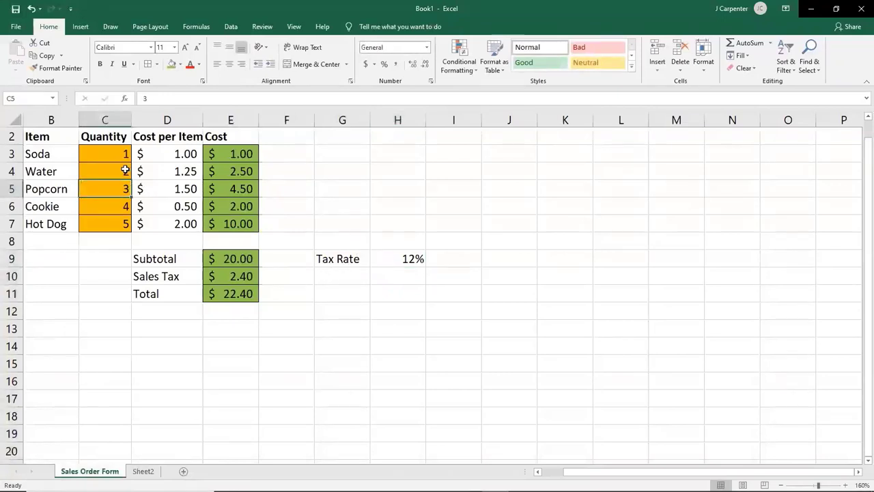
type("100")
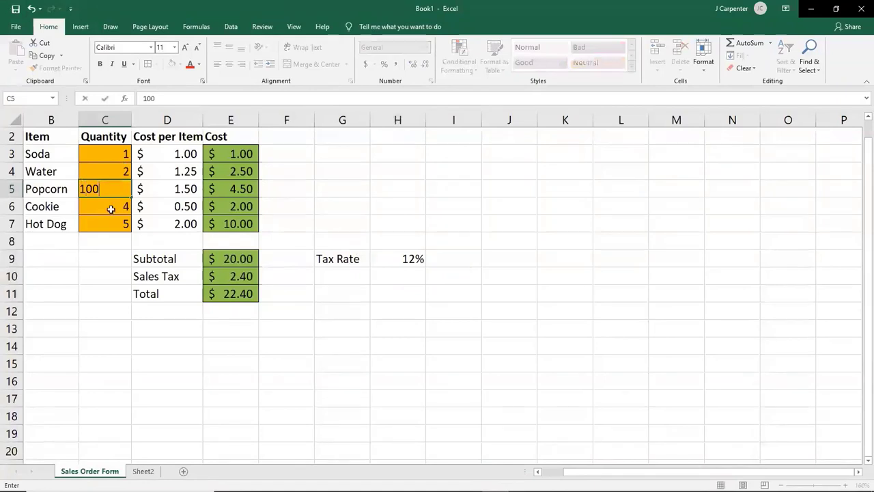
left_click(114, 207)
type("45")
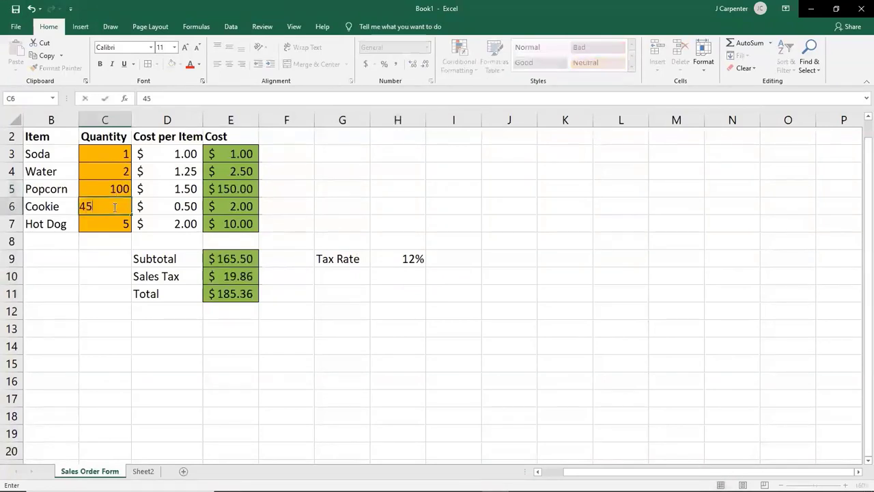
left_click(114, 226)
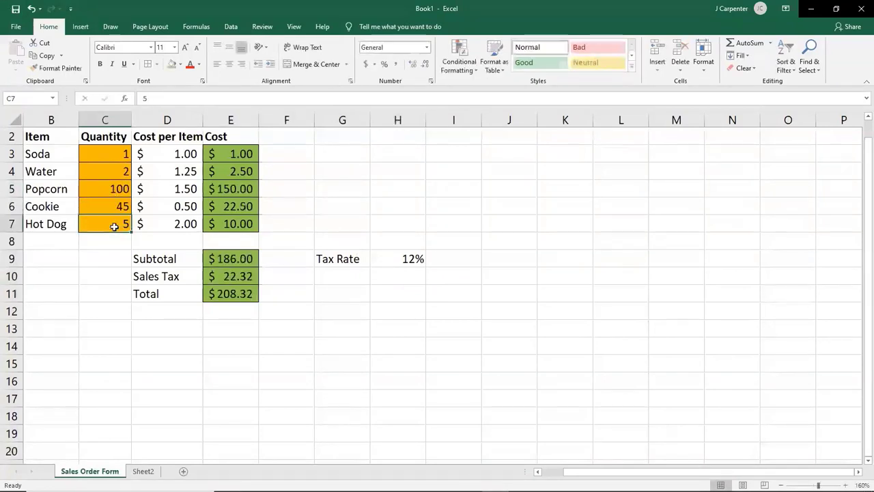
type("800")
key("Return")
Set the Soda quantity to 450 and the Water quantity to 1.
left_click(106, 154)
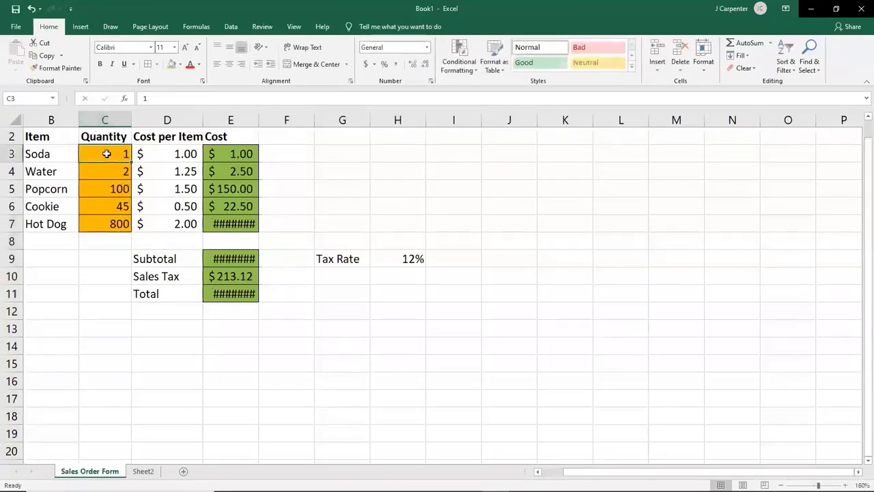
type("450")
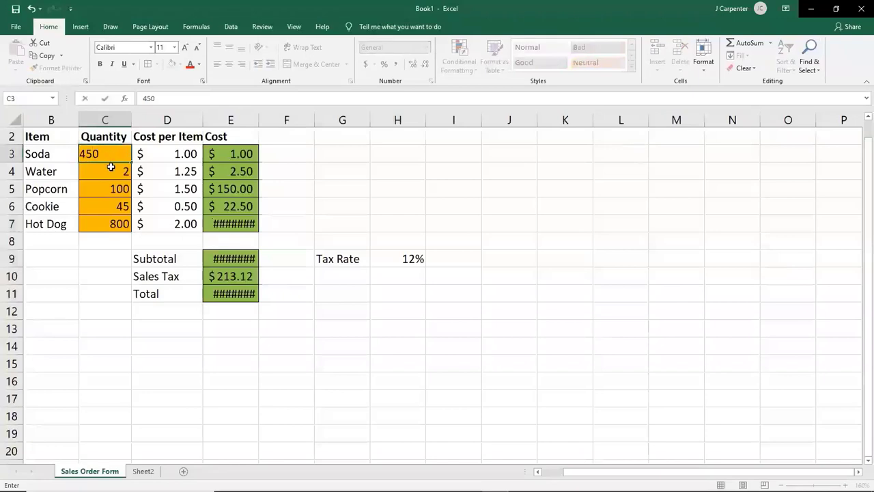
left_click(110, 167)
type("1")
key("Return")
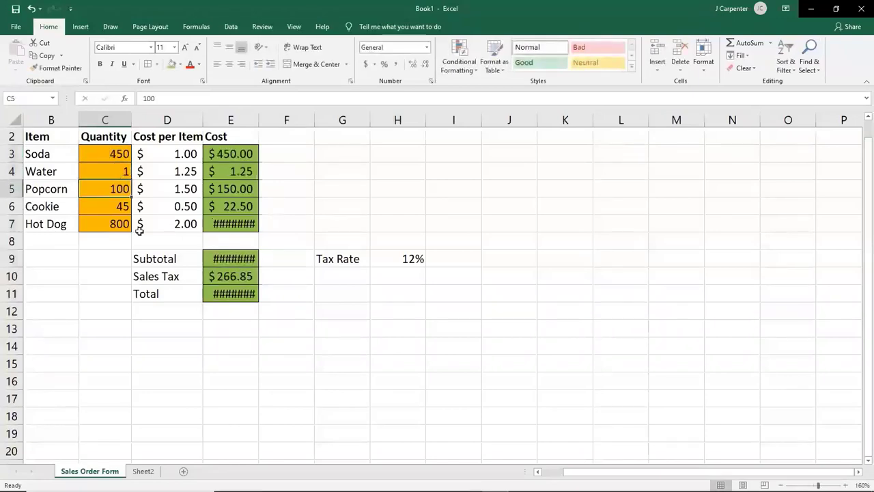
Examine the cost cells filled with number signs, E7, E9 and E11, at smaller and larger zoom levels.
left_click(222, 225)
left_click(224, 259)
left_click(225, 293)
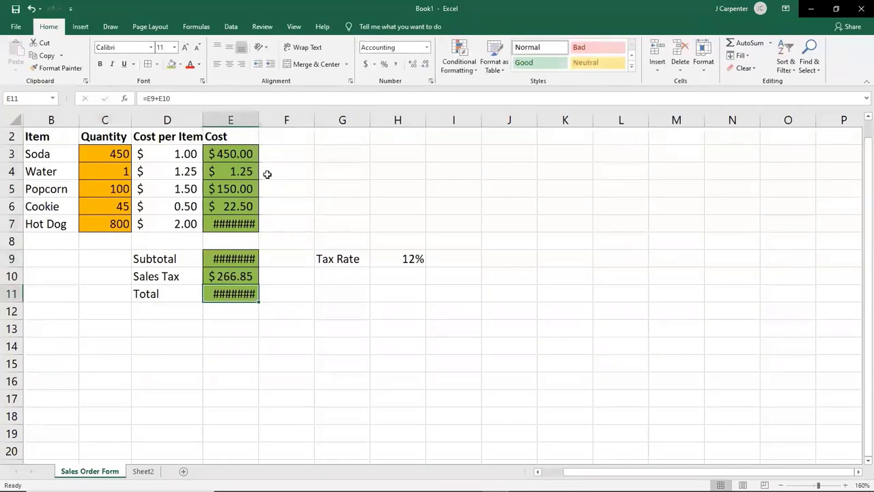
scroll(267, 174, "down", 2)
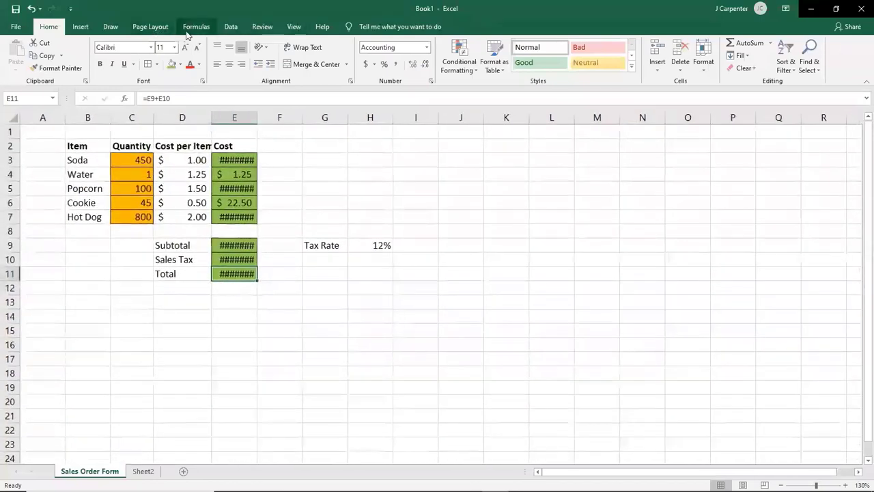
scroll(282, 199, "down", 2)
scroll(281, 199, "up", 8)
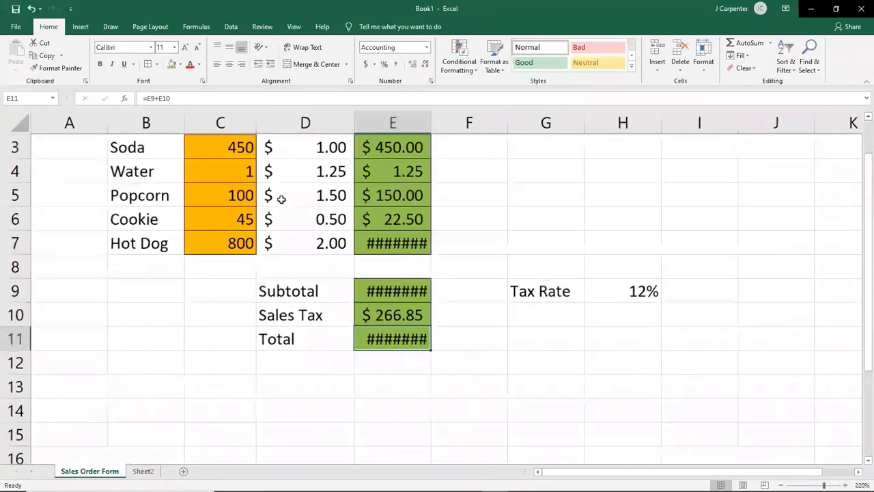
Widen the Cost column E enough to display the amounts in E7, E9 and E11 in full, and select the total in E11.
scroll(281, 199, "up", 3)
scroll(416, 240, "up", 3)
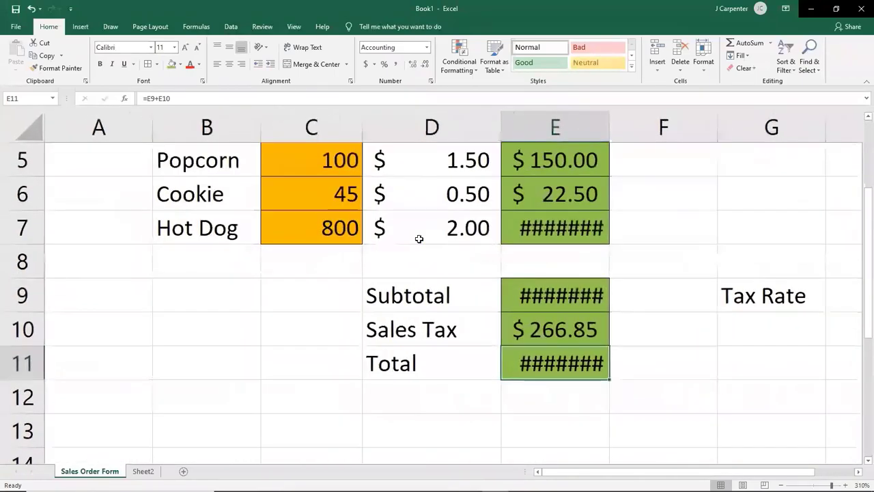
scroll(419, 239, "down", 7)
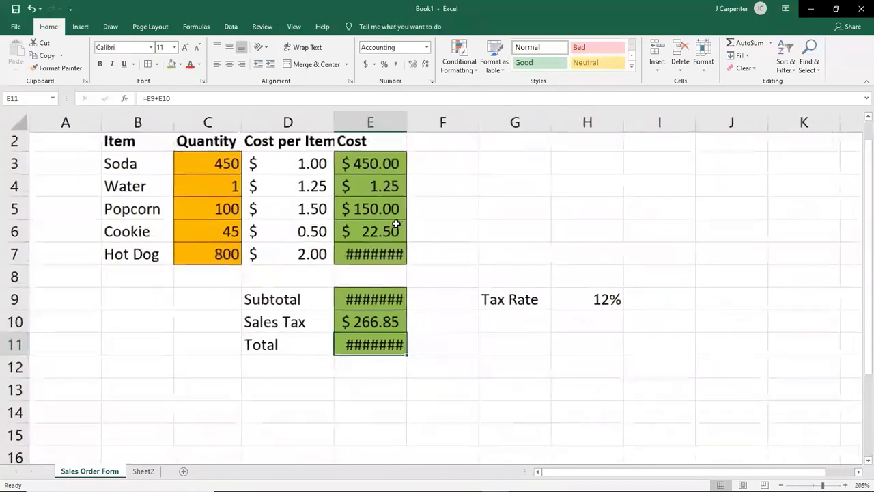
scroll(410, 222, "up", 1)
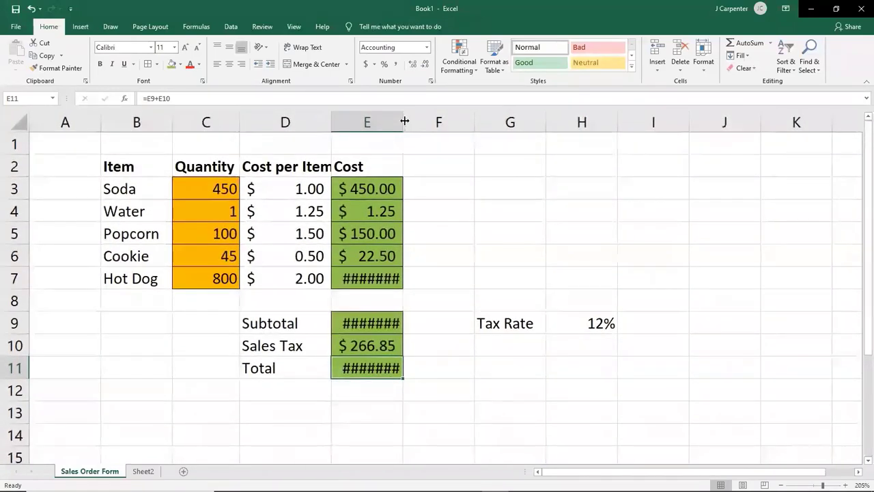
left_click_drag(403, 119, 422, 119)
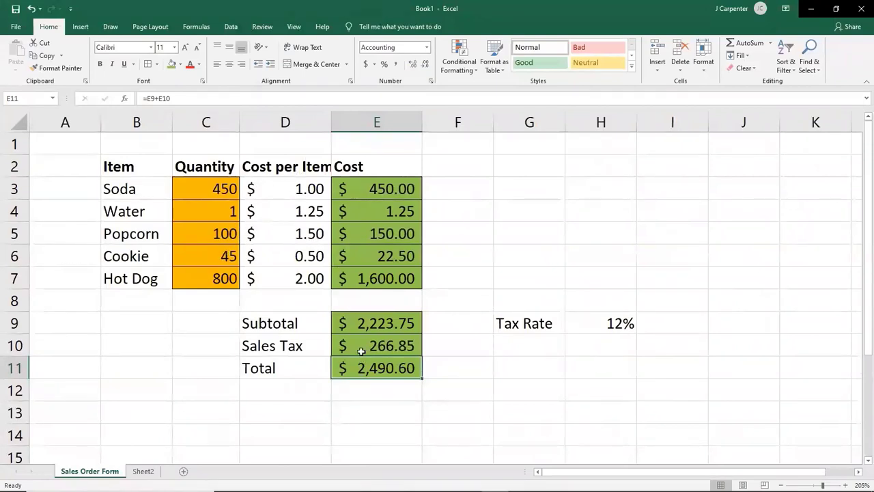
left_click(366, 326)
left_click(380, 364)
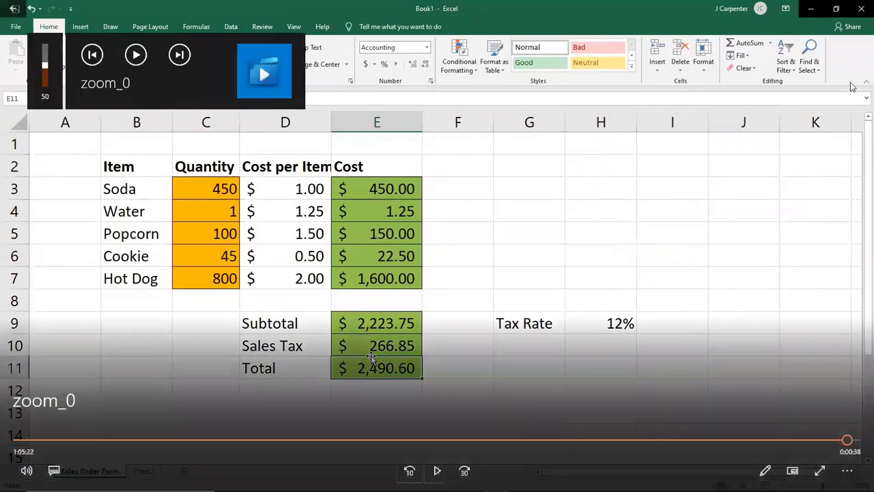
Switch to the MTH 154 Whiteboard Fall 2021 document in Word.
key("super")
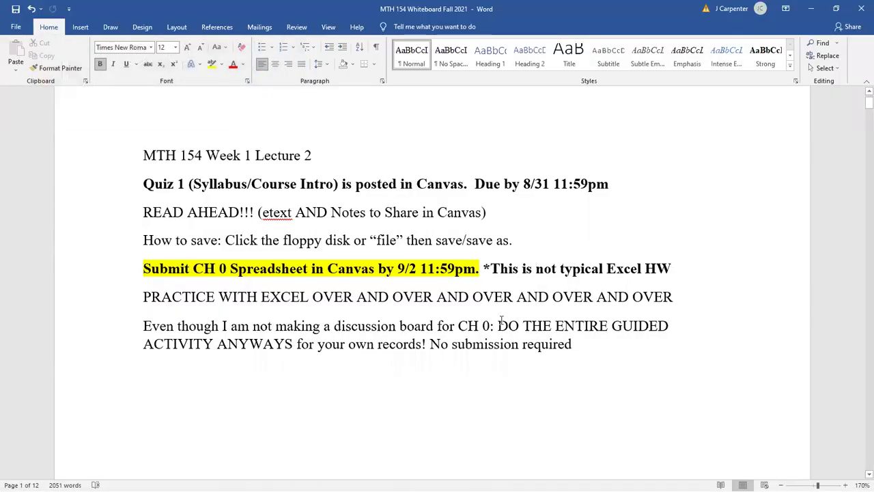